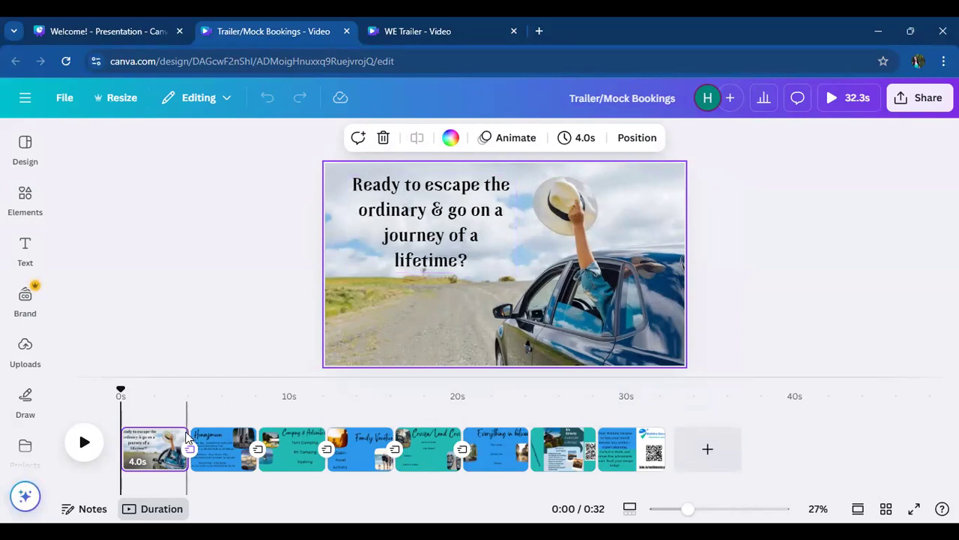
- View the Honeymoon page and hide the Camping & Adventure page in the video timeline
{"action": "left_click", "coordinate": [230, 444]}
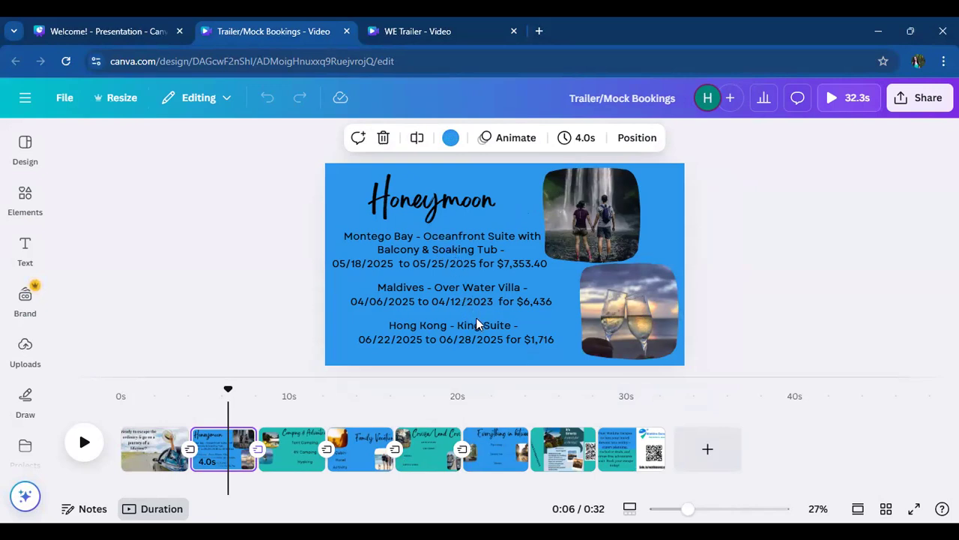
{"action": "right_click", "coordinate": [307, 433]}
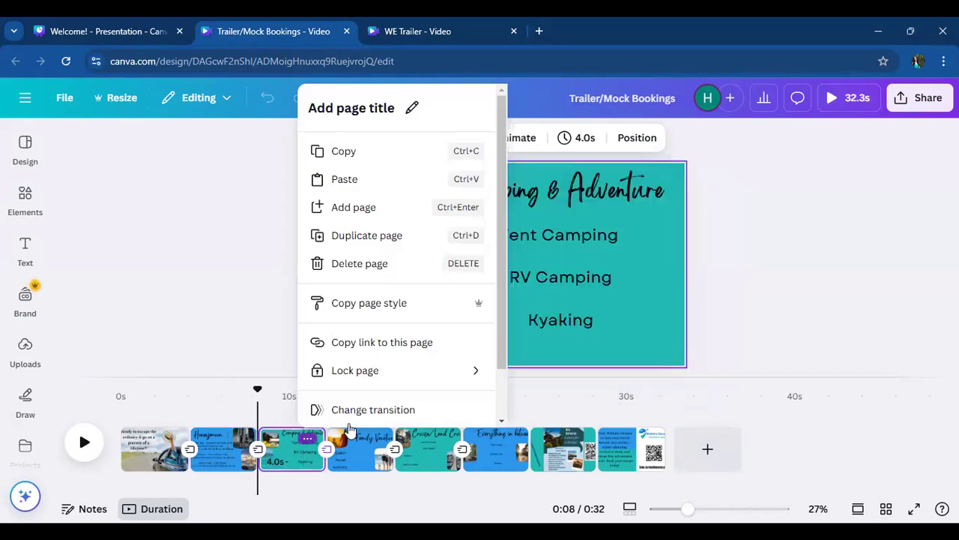
{"action": "left_click", "coordinate": [310, 432]}
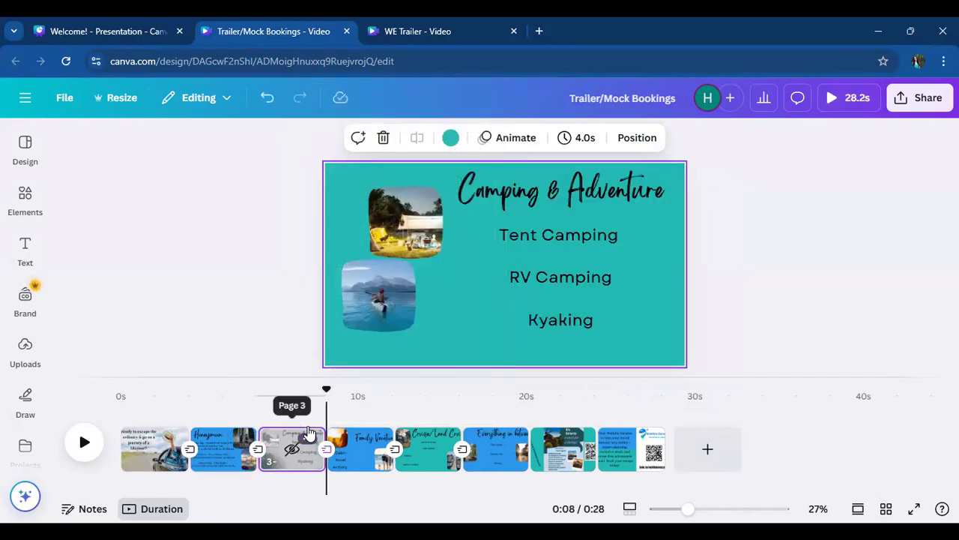
- Look through the Family Vacation and Cruise/Land Cruise pages of the trailer
{"action": "left_click", "coordinate": [350, 447]}
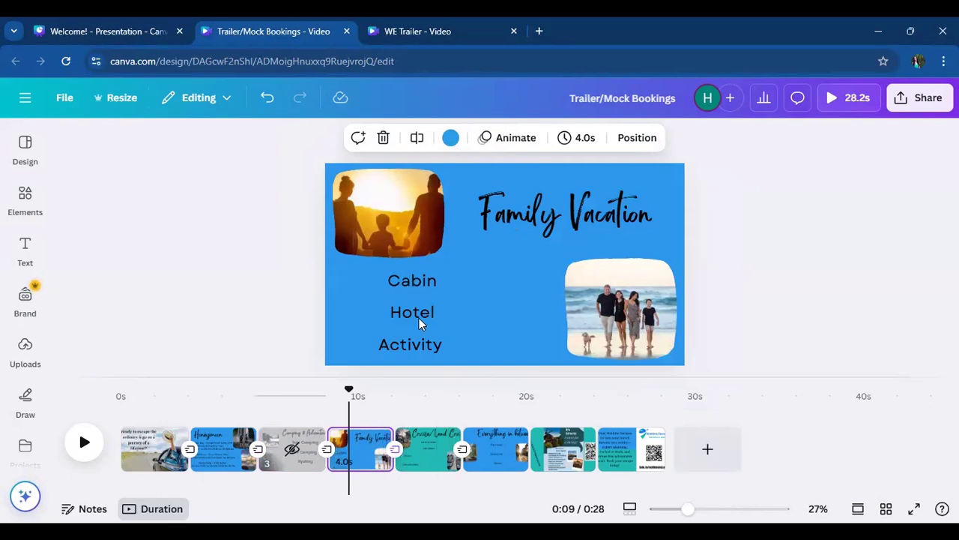
{"action": "left_click", "coordinate": [434, 454]}
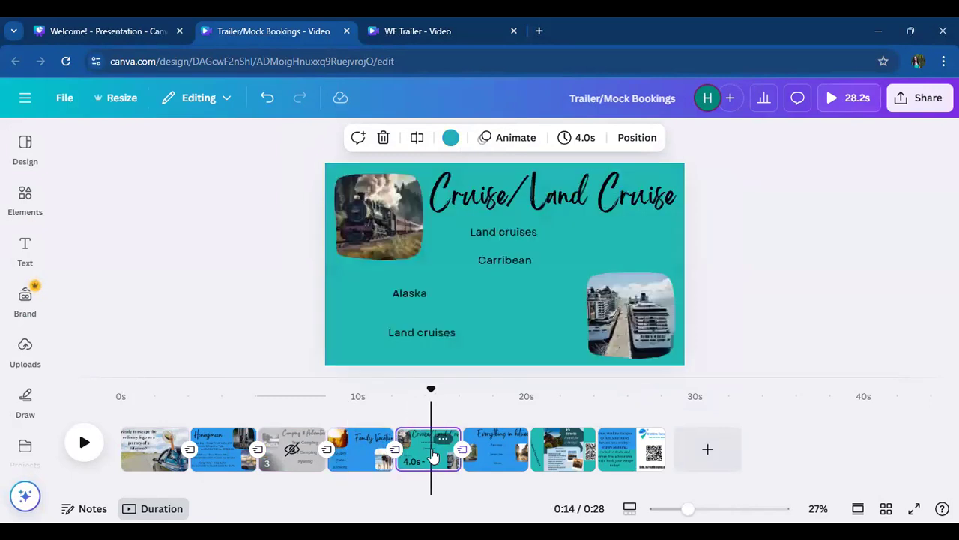
{"action": "mouse_move", "coordinate": [434, 456]}
{"action": "left_mouse_down"}
{"action": "mouse_move", "coordinate": [487, 450]}
{"action": "mouse_move", "coordinate": [424, 452]}
{"action": "left_mouse_up"}
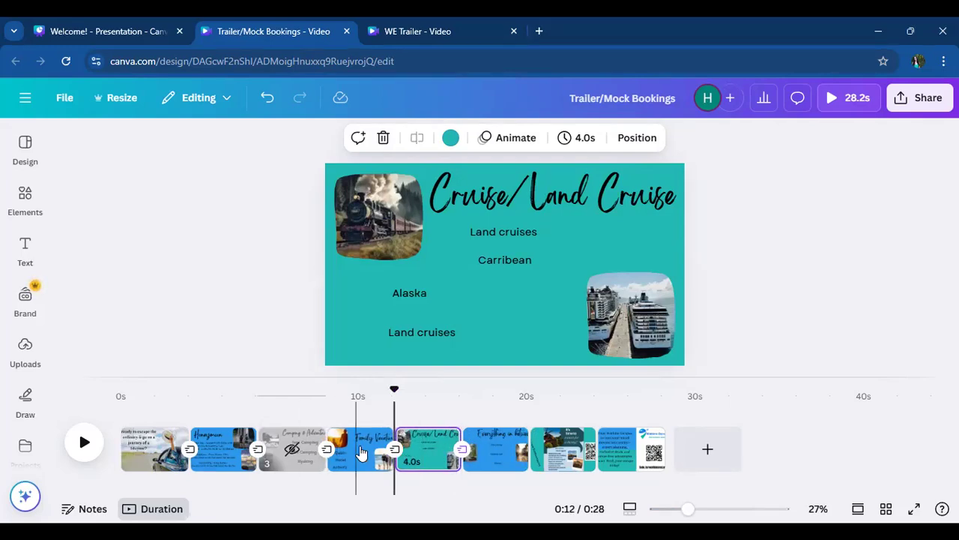
- Unhide the Camping & Adventure page in the video timeline
{"action": "left_click", "coordinate": [298, 455]}
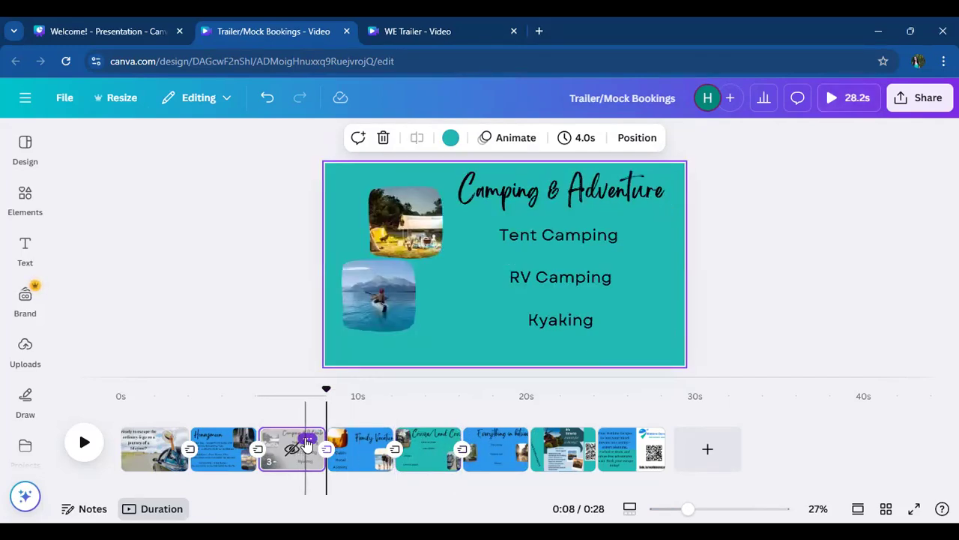
{"action": "left_click", "coordinate": [308, 440]}
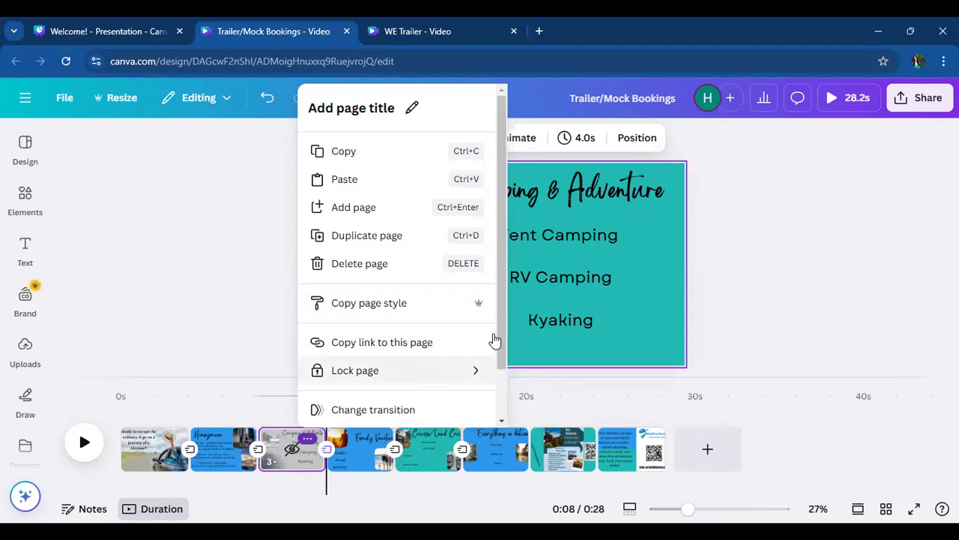
{"action": "left_click_drag", "start_coordinate": [503, 313], "coordinate": [503, 422]}
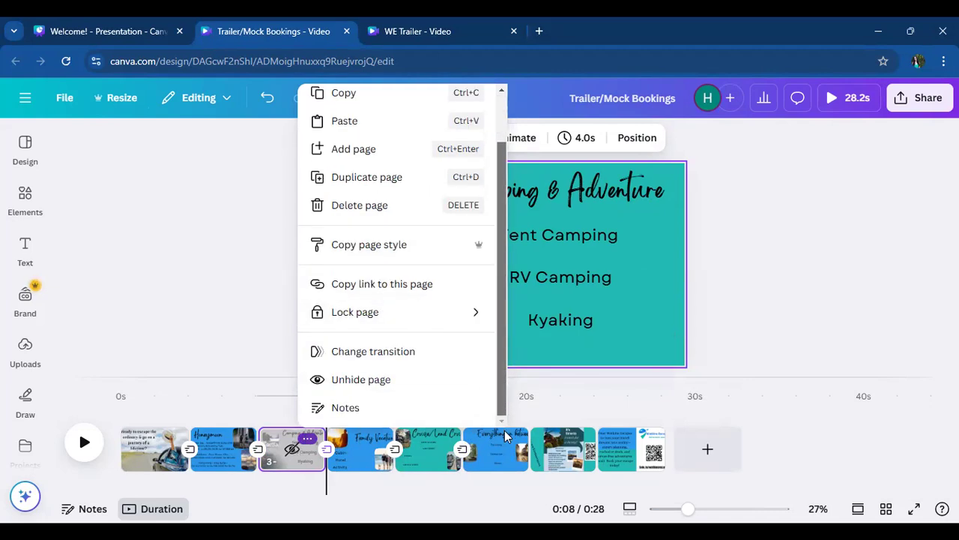
{"action": "left_click", "coordinate": [397, 384]}
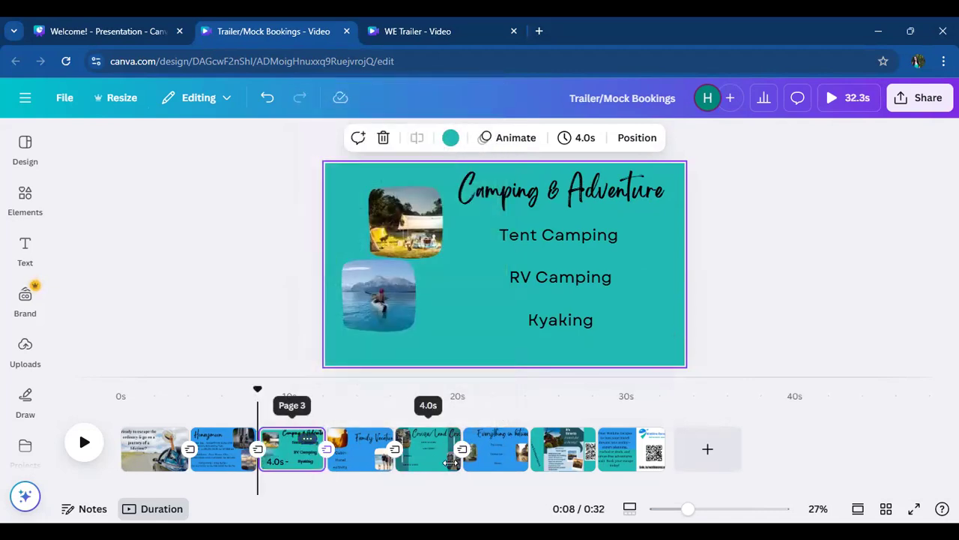
- Review the Cruise/Land Cruise, Everything in between, travel agent recruitment and closing Watkins Escapes pages
{"action": "left_click", "coordinate": [428, 453]}
{"action": "left_click", "coordinate": [507, 455]}
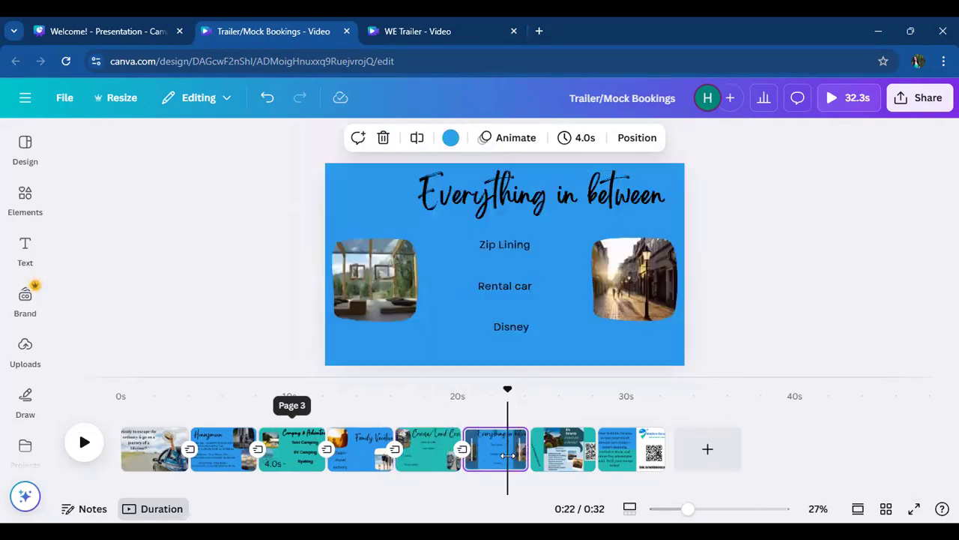
{"action": "left_click", "coordinate": [428, 452]}
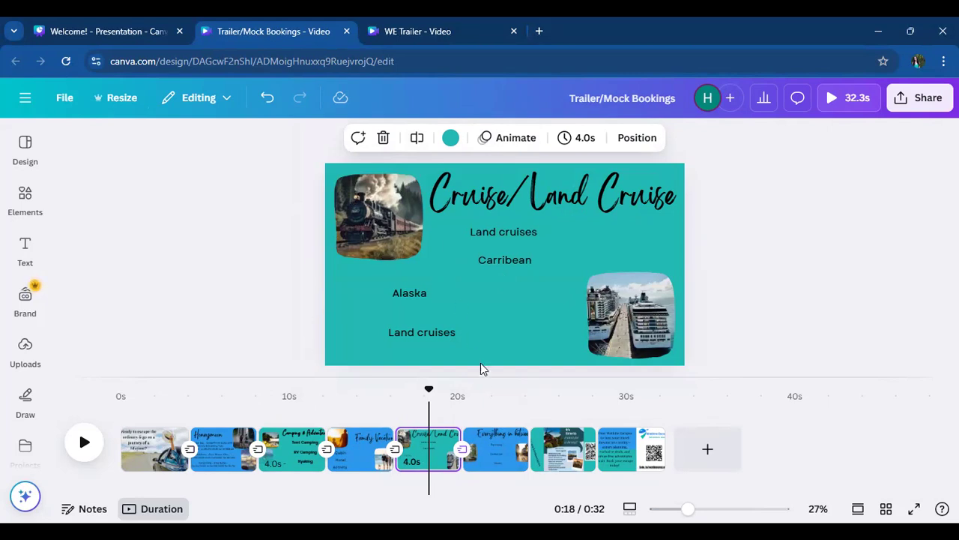
{"action": "left_click", "coordinate": [500, 466]}
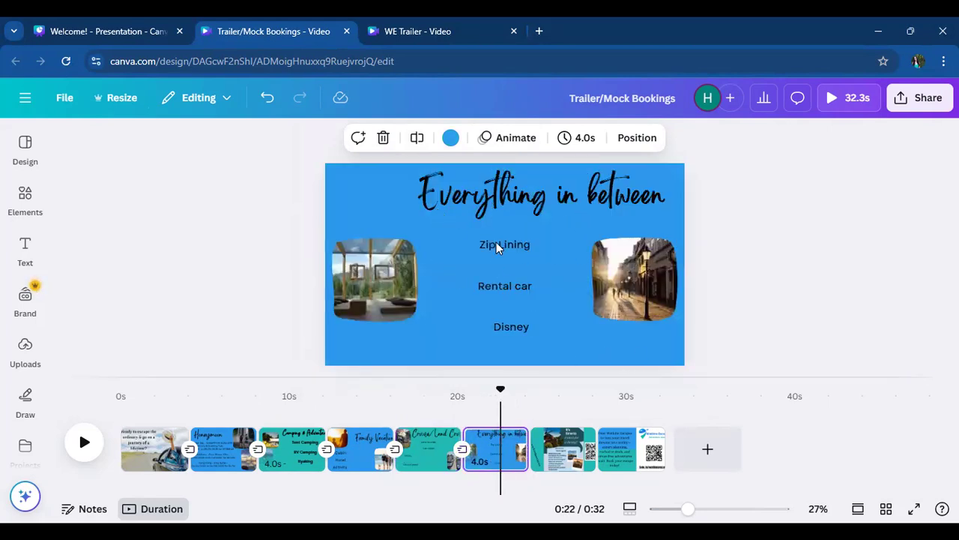
{"action": "left_click", "coordinate": [554, 442]}
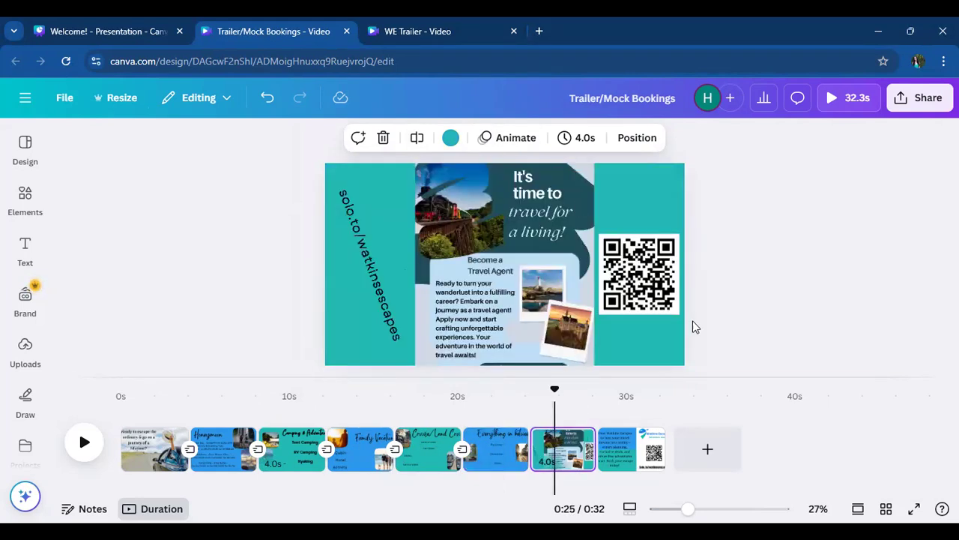
{"action": "left_click", "coordinate": [622, 445]}
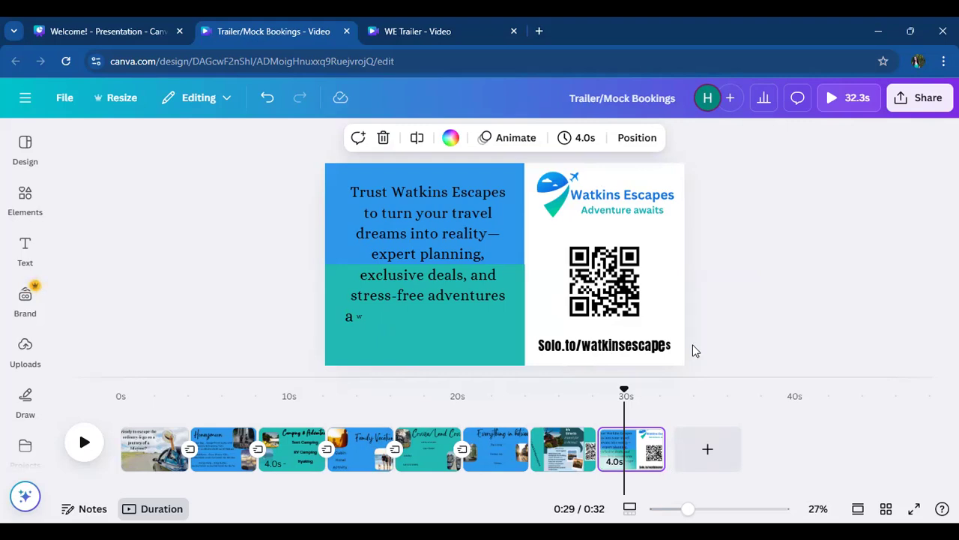
- Go back to the trailer's opening page and review it with the Honeymoon and Camping & Adventure pages
{"action": "left_click", "coordinate": [150, 468]}
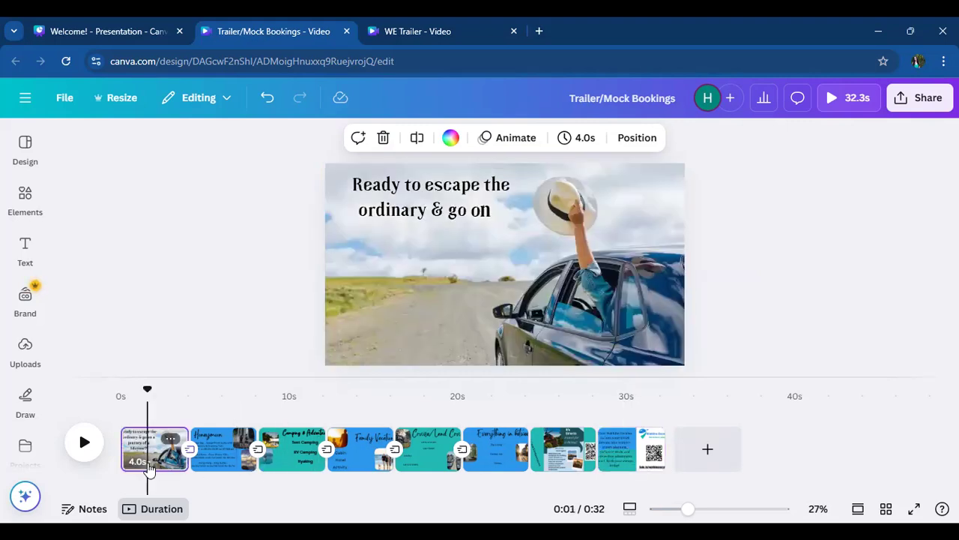
{"action": "left_click", "coordinate": [216, 466]}
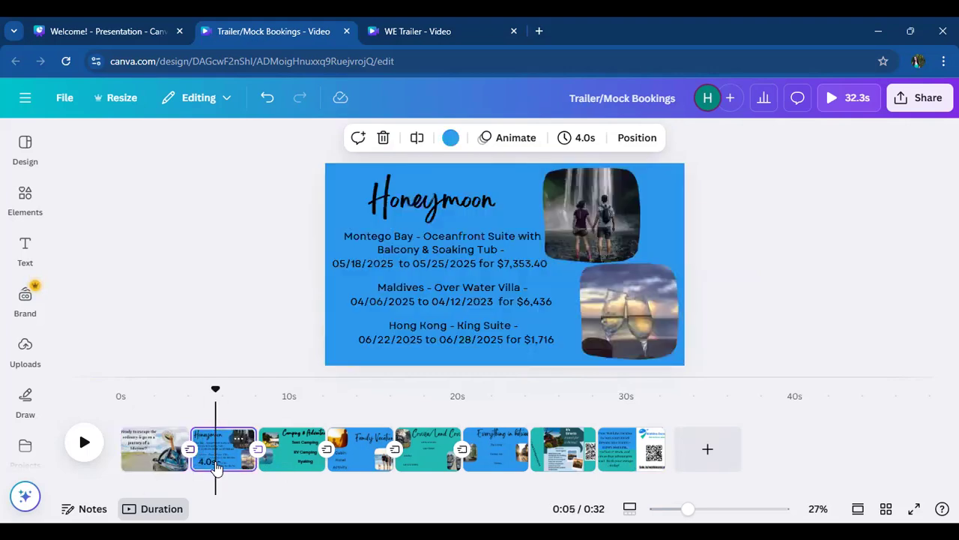
{"action": "left_click", "coordinate": [285, 466]}
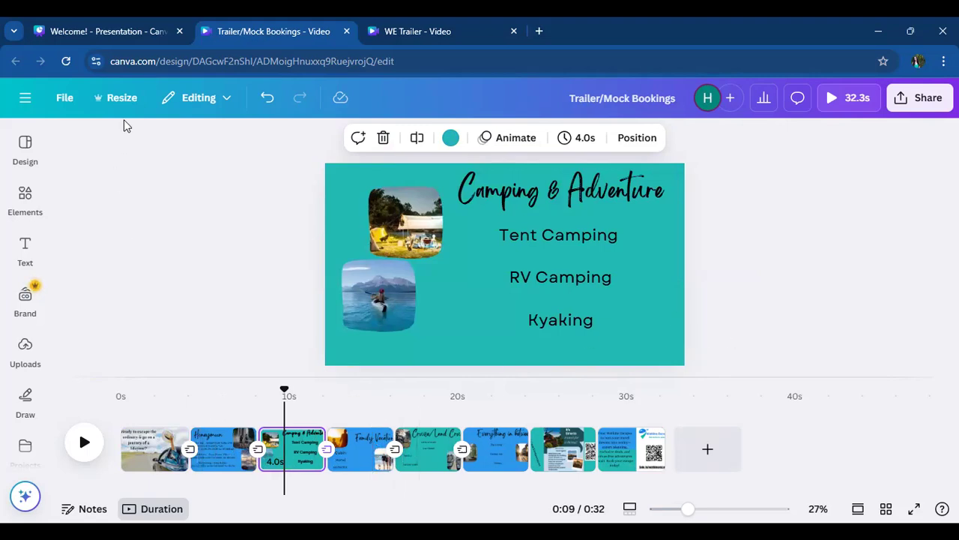
- Switch to the Welcome! presentation and advance from the Examples slide to the closing thank-you slide
{"action": "left_click", "coordinate": [162, 30]}
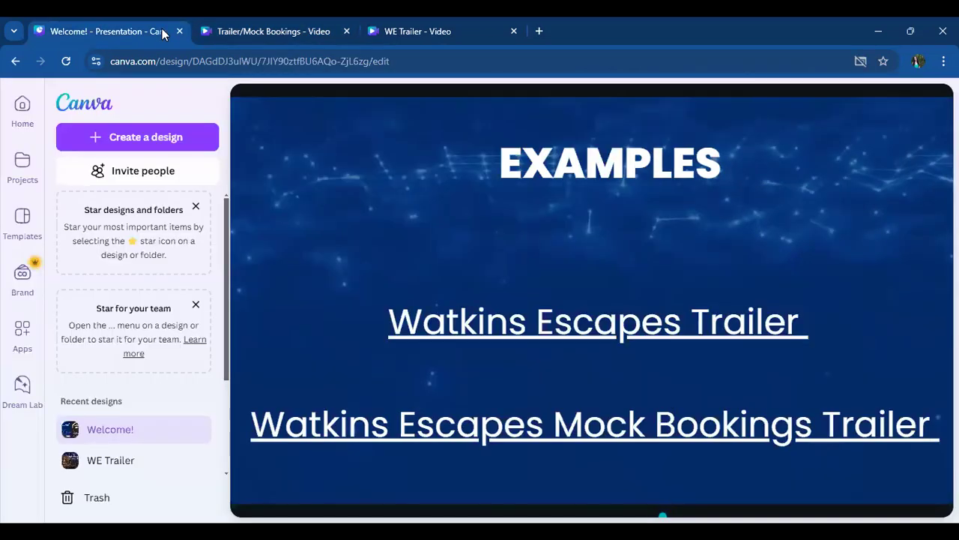
{"action": "left_click", "coordinate": [516, 237]}
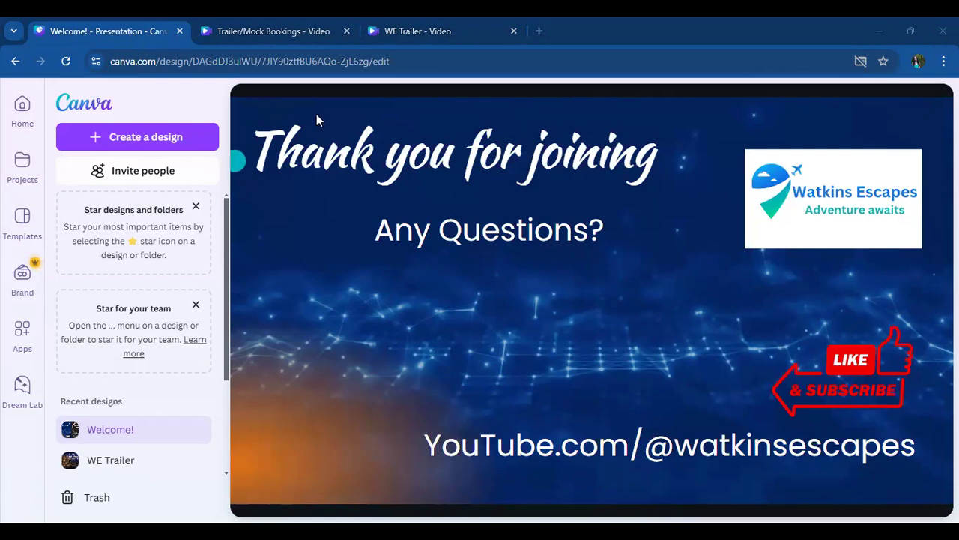
- Open Pixabay's disney resort photo search in a new browser tab
{"action": "left_click", "coordinate": [536, 30]}
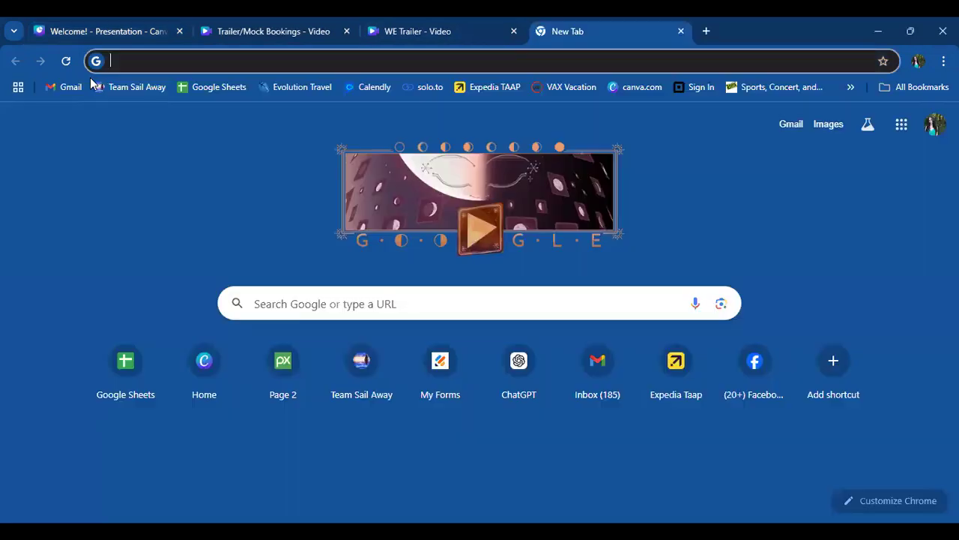
{"action": "left_click", "coordinate": [138, 62]}
{"action": "type", "text": "pi"}
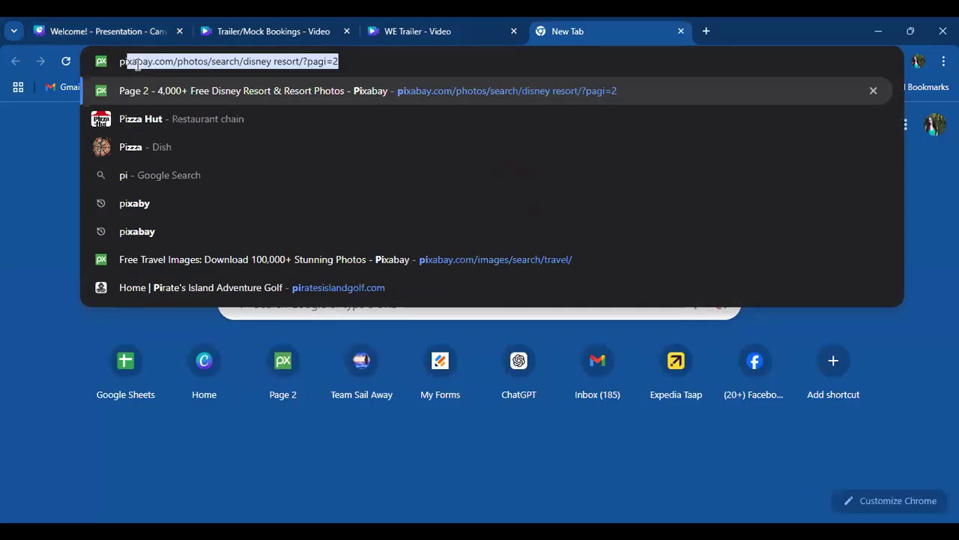
{"action": "type", "text": "xabay"}
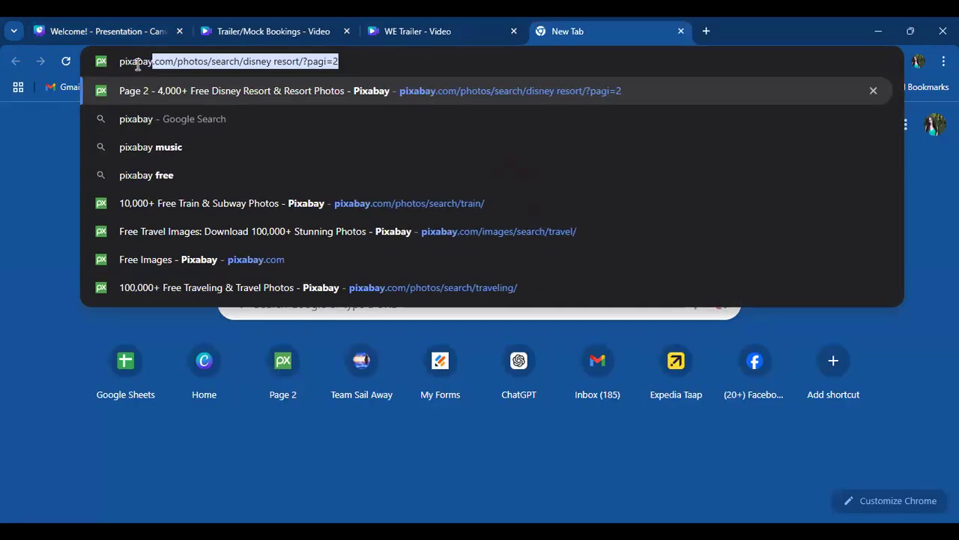
{"action": "key", "text": "Return"}
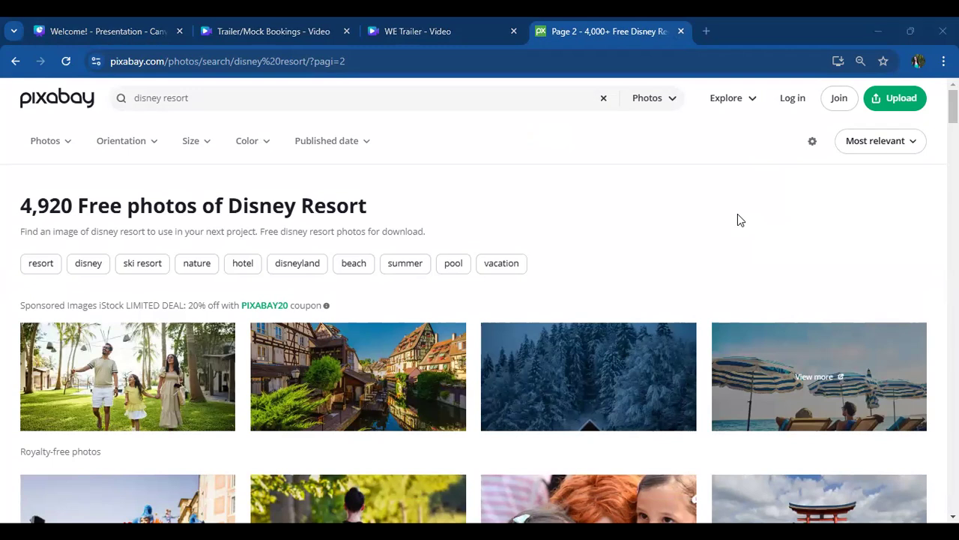
- Browse the Pixabay disney resort photos for royalty-free images suitable for a travel trailer
{"action": "left_click_drag", "start_coordinate": [437, 295], "coordinate": [853, 246]}
{"action": "left_click", "coordinate": [853, 245]}
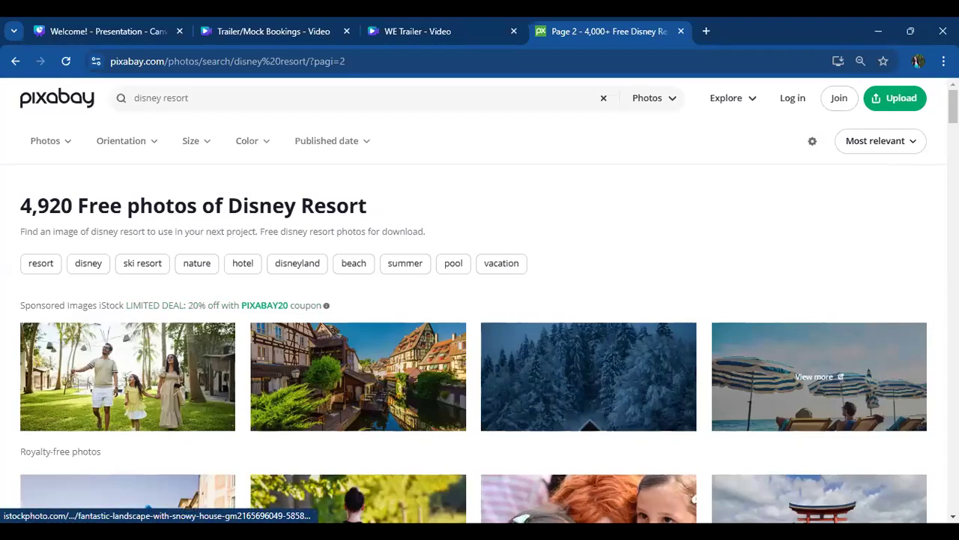
{"action": "scroll", "coordinate": [819, 377], "scroll_direction": "down", "scroll_amount": 8}
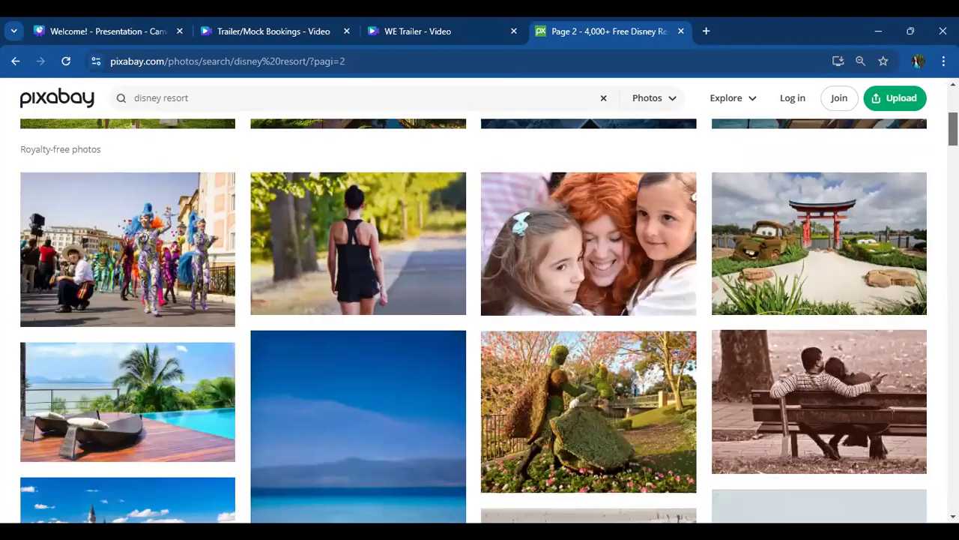
{"action": "scroll", "coordinate": [474, 320], "scroll_direction": "down", "scroll_amount": 7}
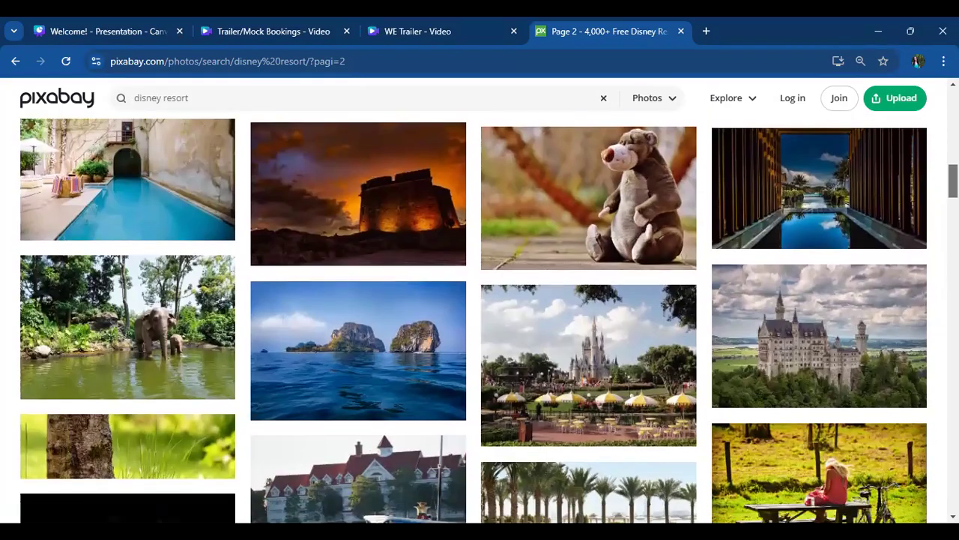
{"action": "scroll", "coordinate": [474, 320], "scroll_direction": "down", "scroll_amount": 9}
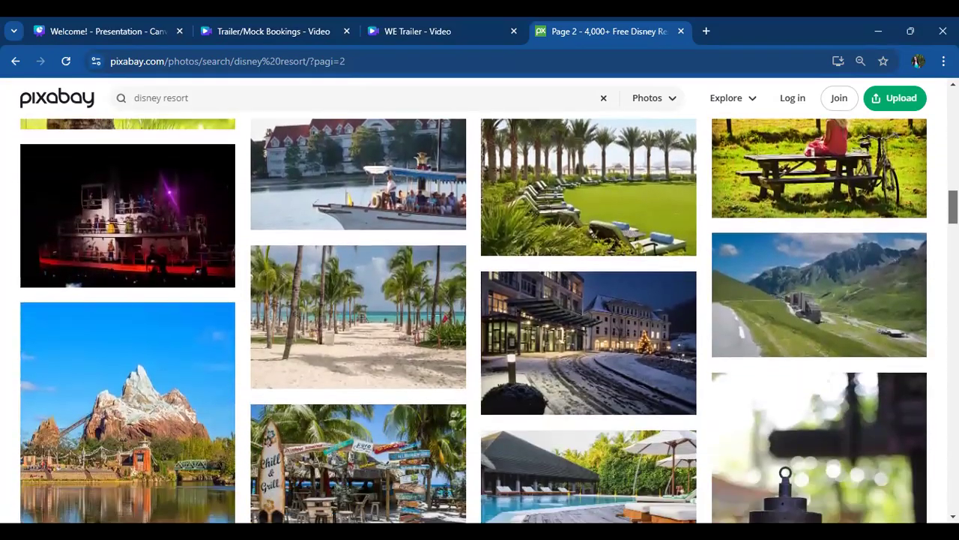
{"action": "scroll", "coordinate": [819, 376], "scroll_direction": "up", "scroll_amount": 20}
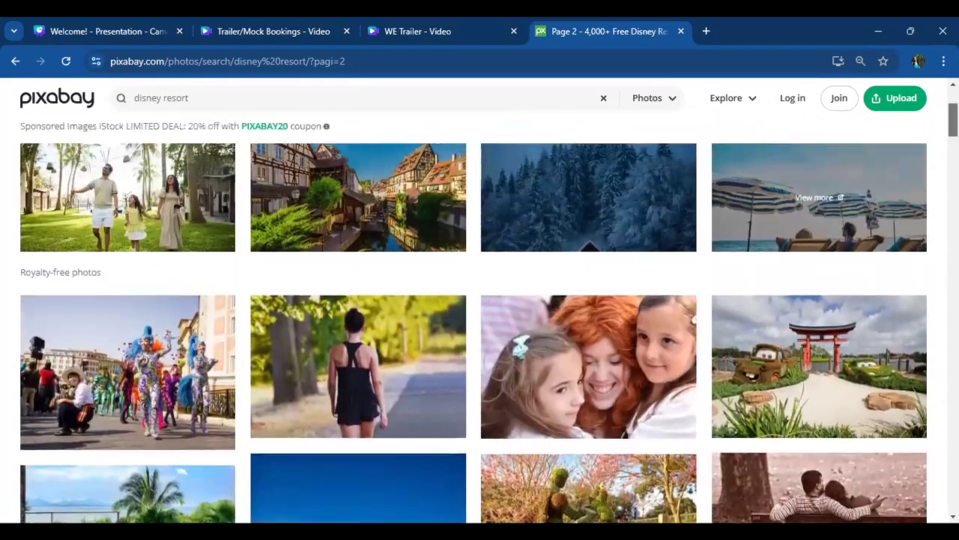
{"action": "scroll", "coordinate": [819, 376], "scroll_direction": "down", "scroll_amount": 4}
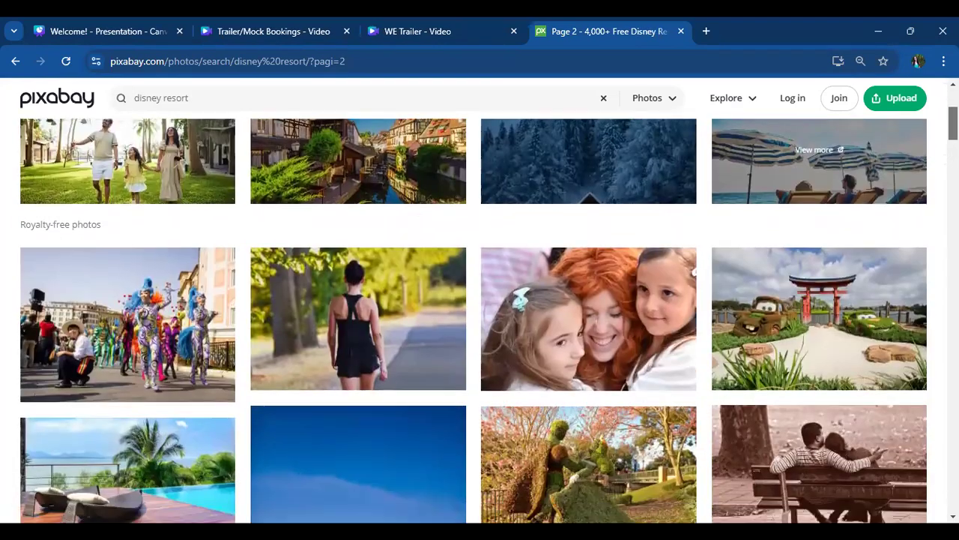
{"action": "scroll", "coordinate": [489, 320], "scroll_direction": "down", "scroll_amount": 6}
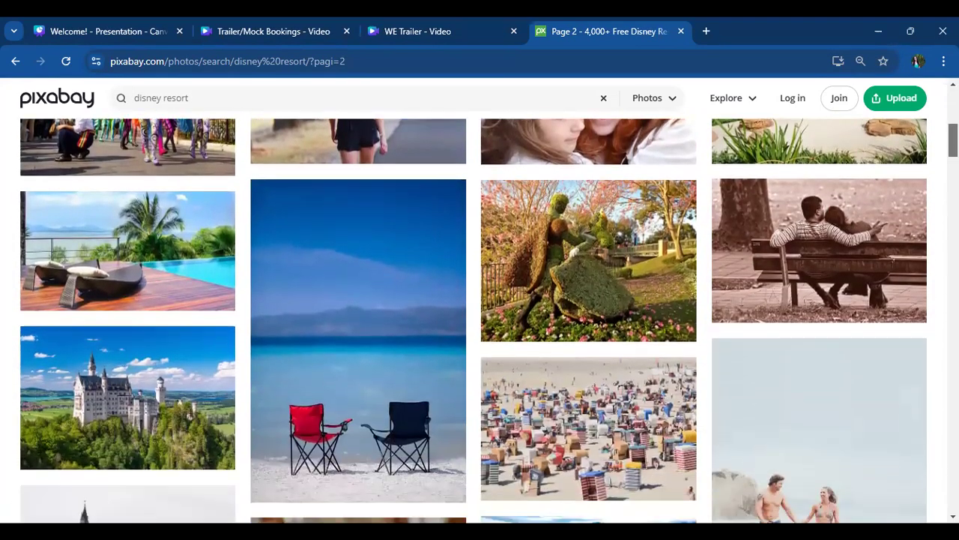
{"action": "scroll", "coordinate": [480, 321], "scroll_direction": "down", "scroll_amount": 15}
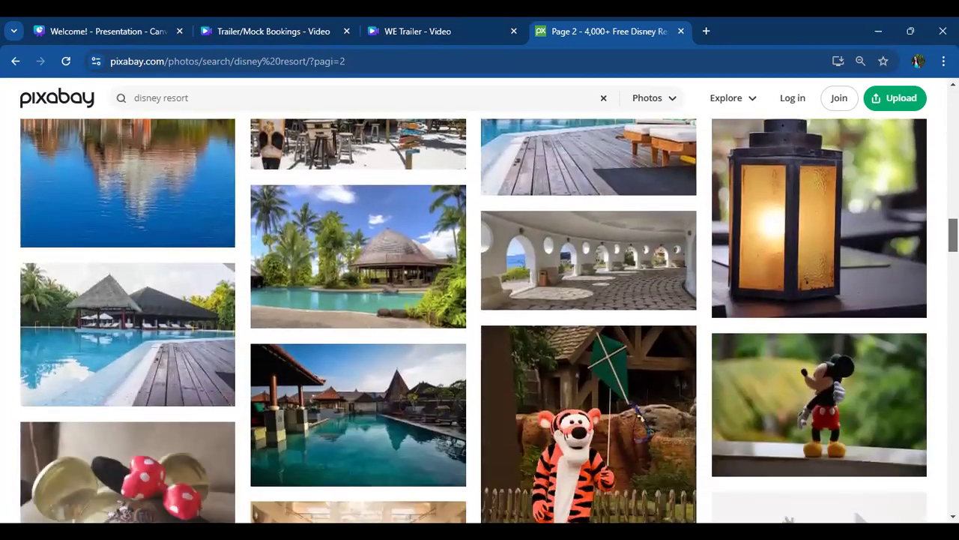
{"action": "left_click_drag", "start_coordinate": [953, 235], "coordinate": [915, 33]}
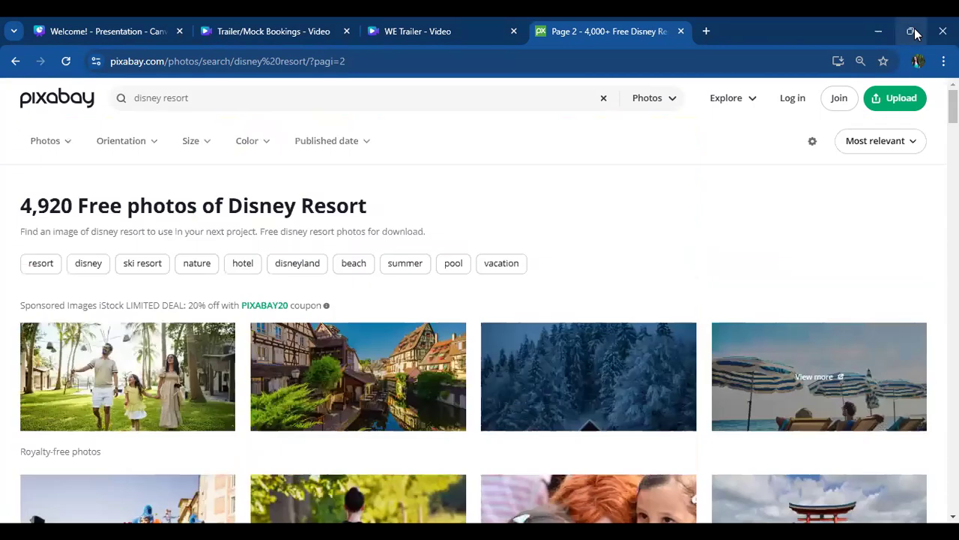
{"action": "left_click", "coordinate": [197, 98]}
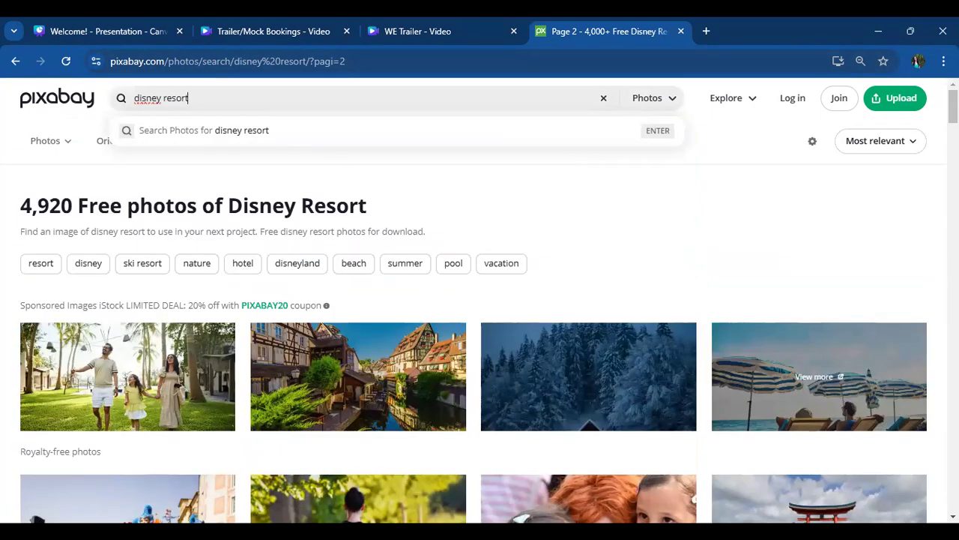
{"action": "scroll", "coordinate": [480, 322], "scroll_direction": "down", "scroll_amount": 8}
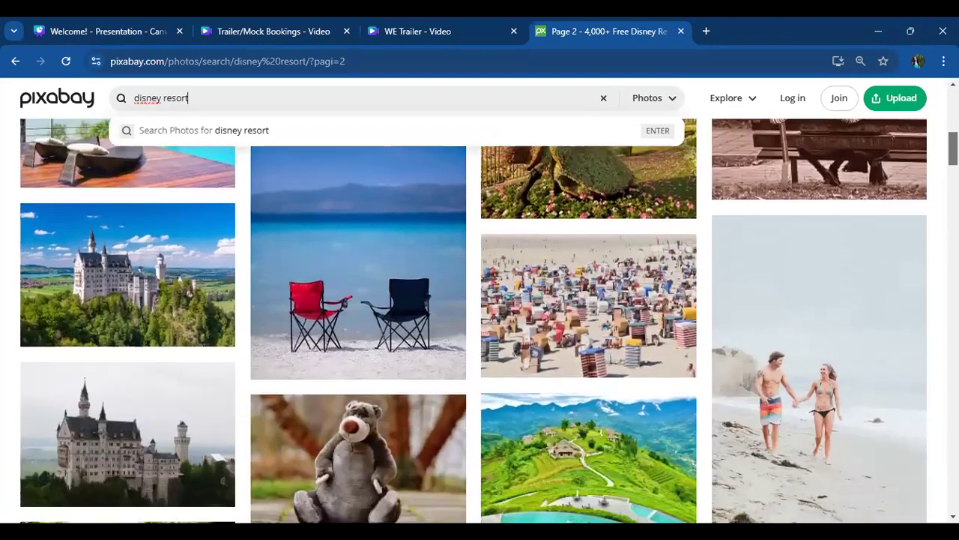
- Check Pixabay's media type options and browse further through the disney resort photo results
{"action": "scroll", "coordinate": [480, 322], "scroll_direction": "up", "scroll_amount": 8}
{"action": "left_click", "coordinate": [649, 116]}
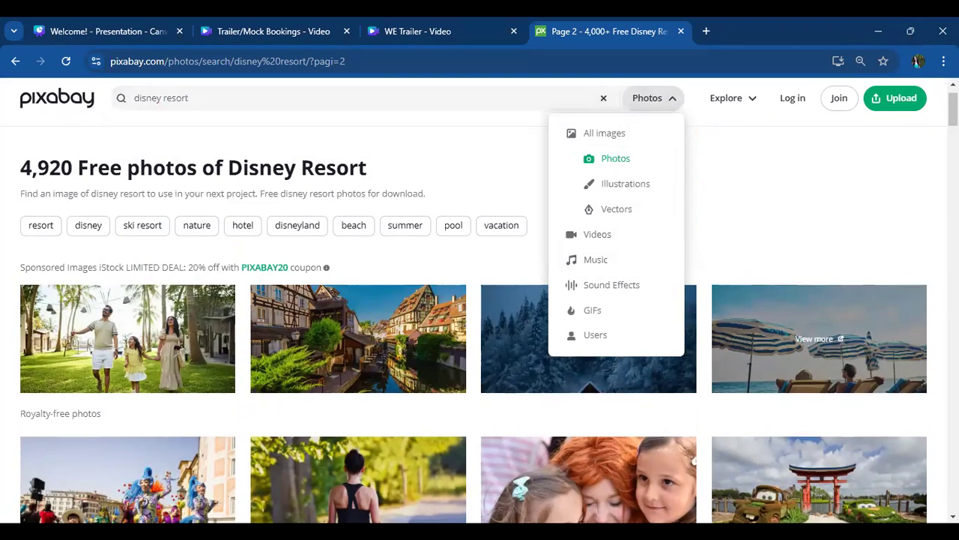
{"action": "scroll", "coordinate": [480, 322], "scroll_direction": "down", "scroll_amount": 5}
{"action": "left_click", "coordinate": [911, 203]}
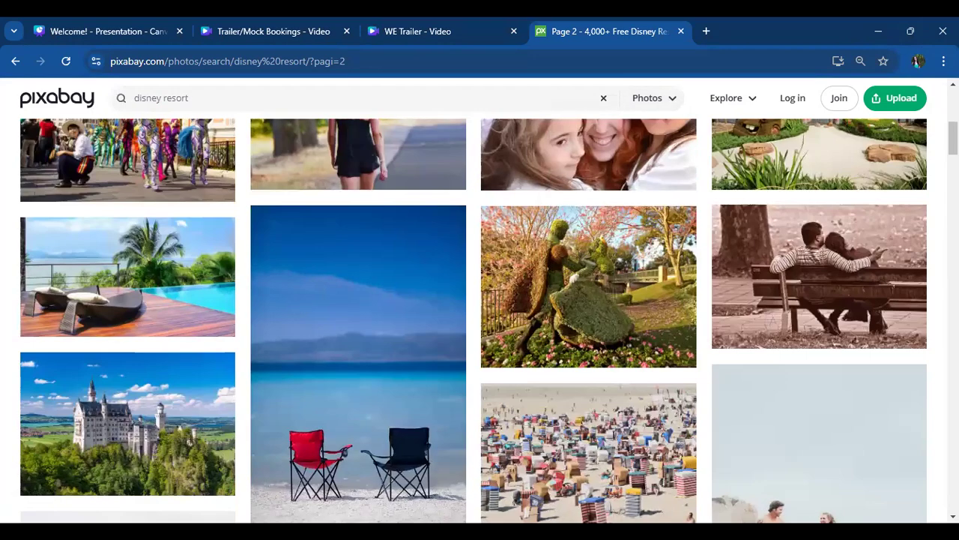
{"action": "scroll", "coordinate": [479, 323], "scroll_direction": "down", "scroll_amount": 10}
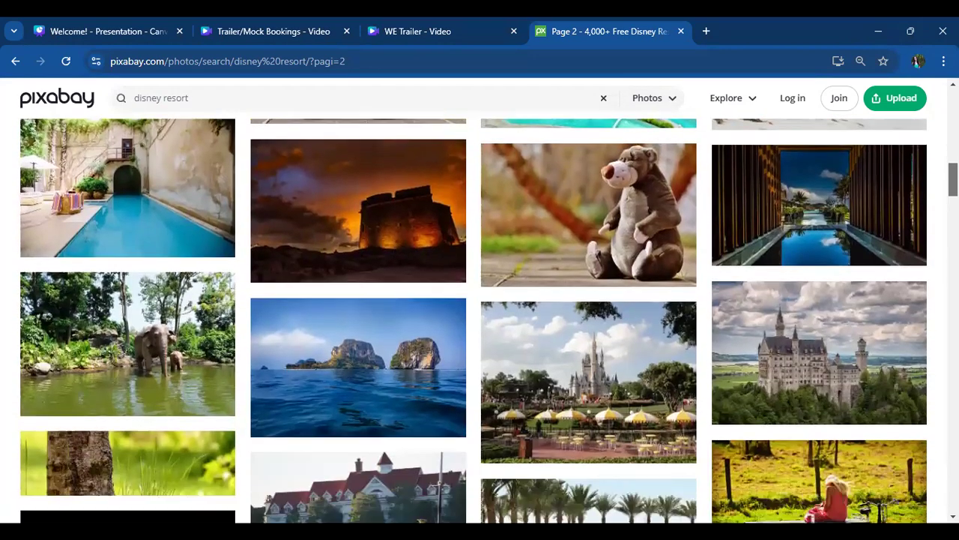
{"action": "scroll", "coordinate": [480, 323], "scroll_direction": "down", "scroll_amount": 2}
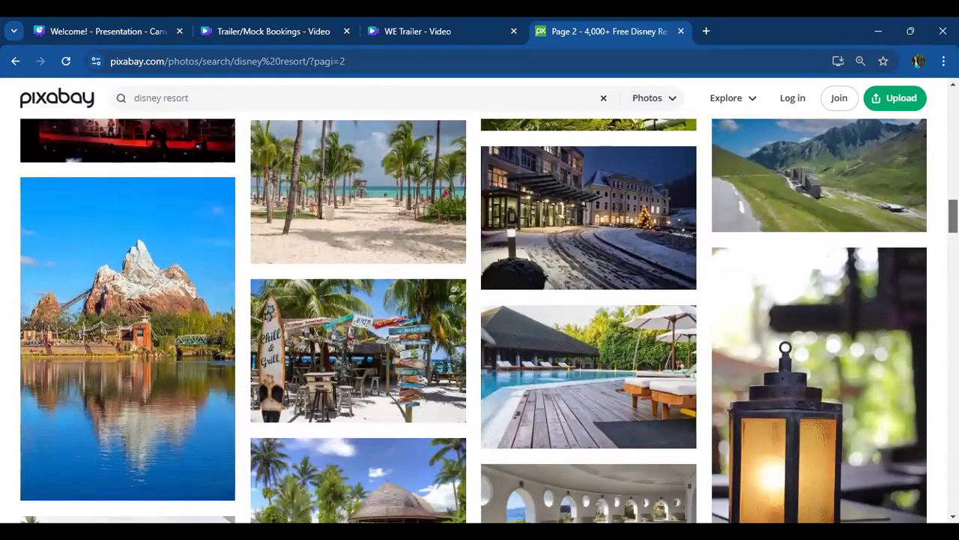
{"action": "scroll", "coordinate": [819, 376], "scroll_direction": "up", "scroll_amount": 15}
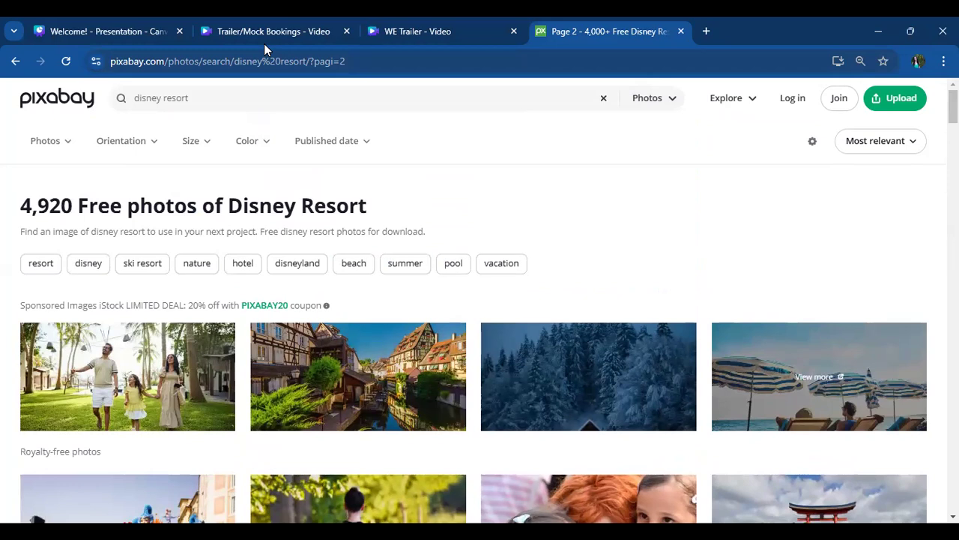
- Open Canva's home page in a new browser tab and switch to the Watkins Escapes team
{"action": "left_click", "coordinate": [416, 32]}
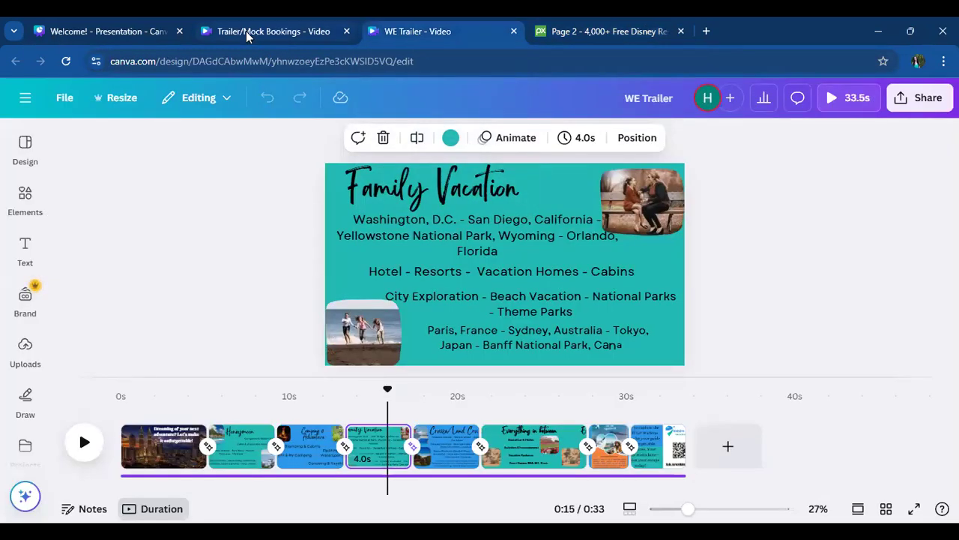
{"action": "left_click", "coordinate": [135, 25]}
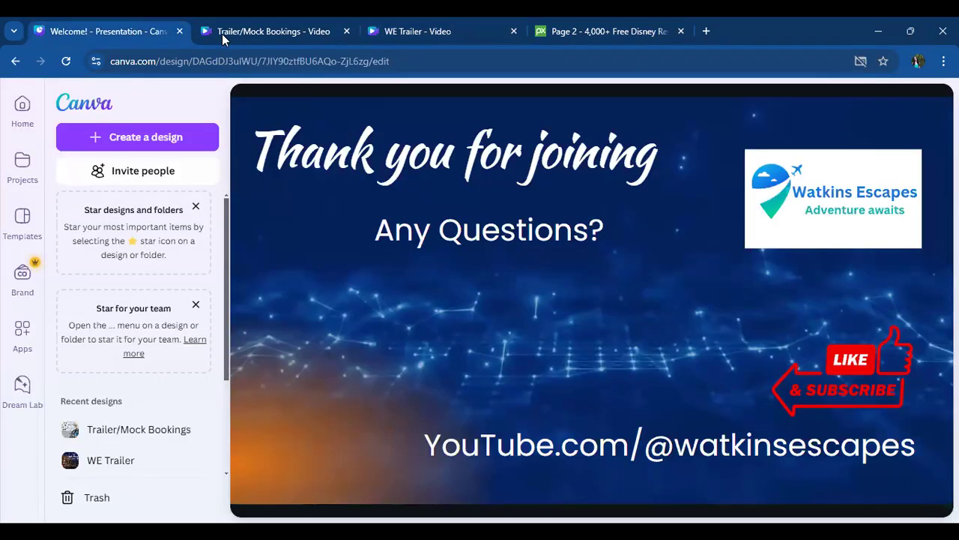
{"action": "left_click", "coordinate": [708, 30]}
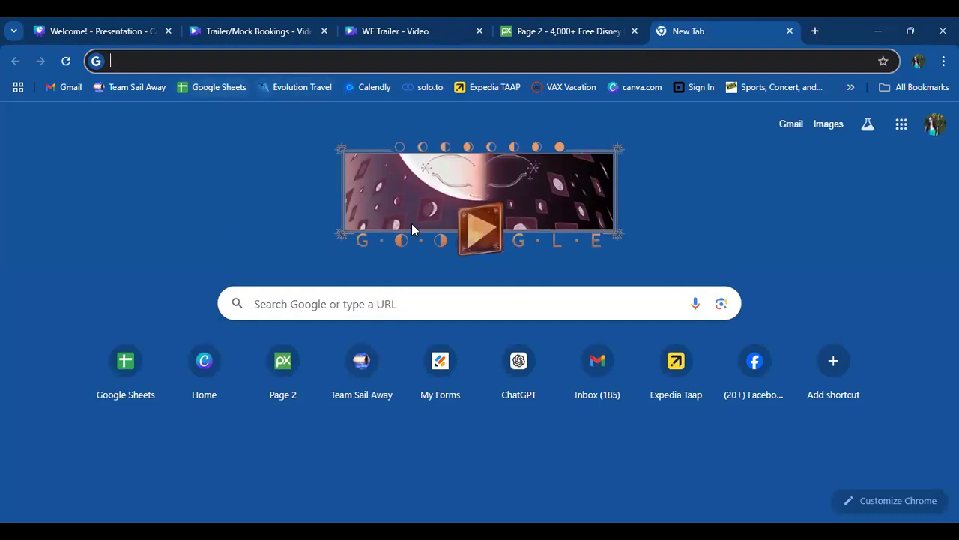
{"action": "left_click", "coordinate": [216, 375]}
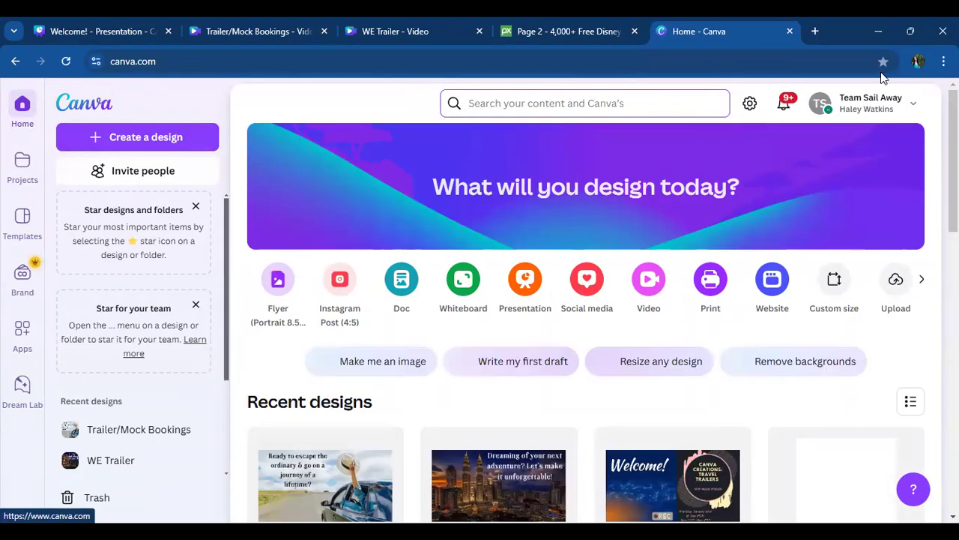
{"action": "left_click", "coordinate": [883, 103]}
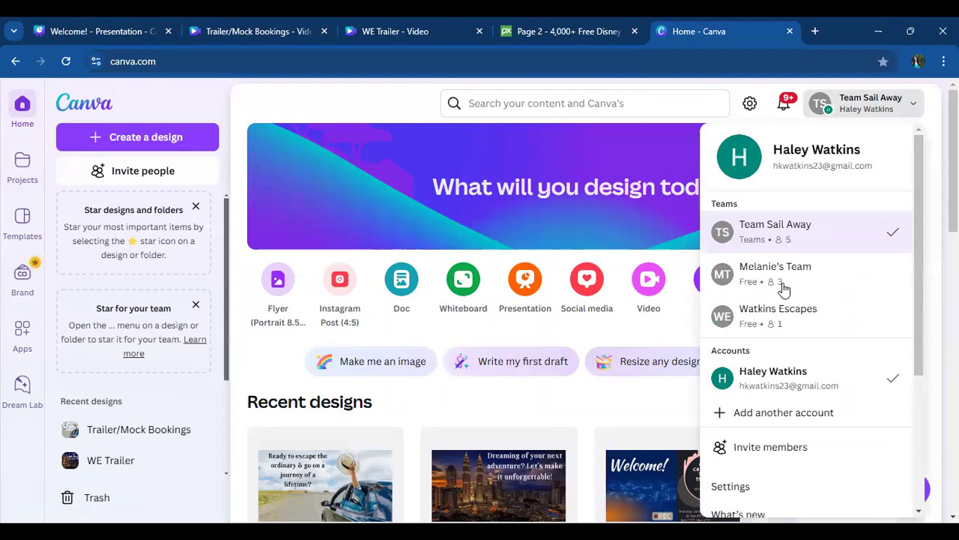
{"action": "left_click", "coordinate": [788, 321]}
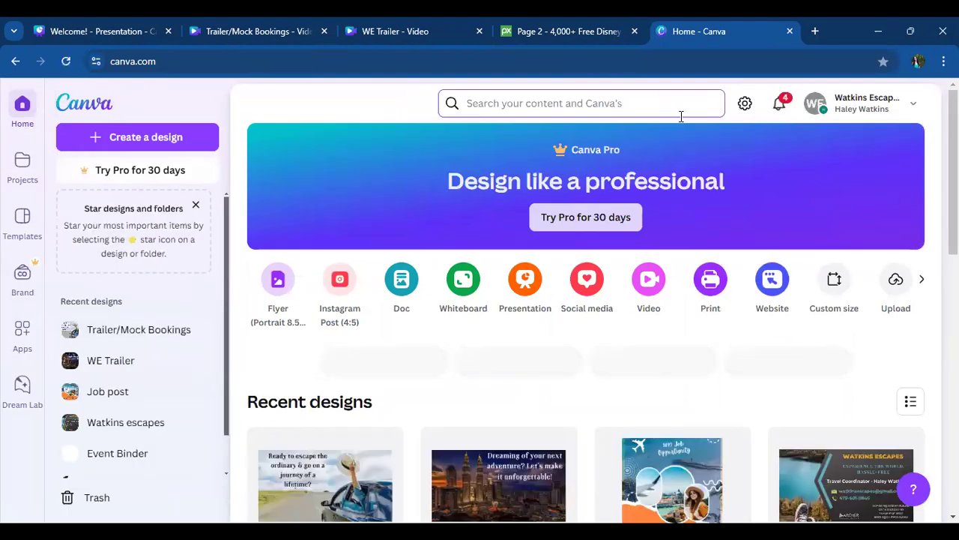
- Search Canva for "trailer video" and create a blank video from the template results
{"action": "left_click", "coordinate": [681, 114]}
{"action": "type", "text": "trailer"}
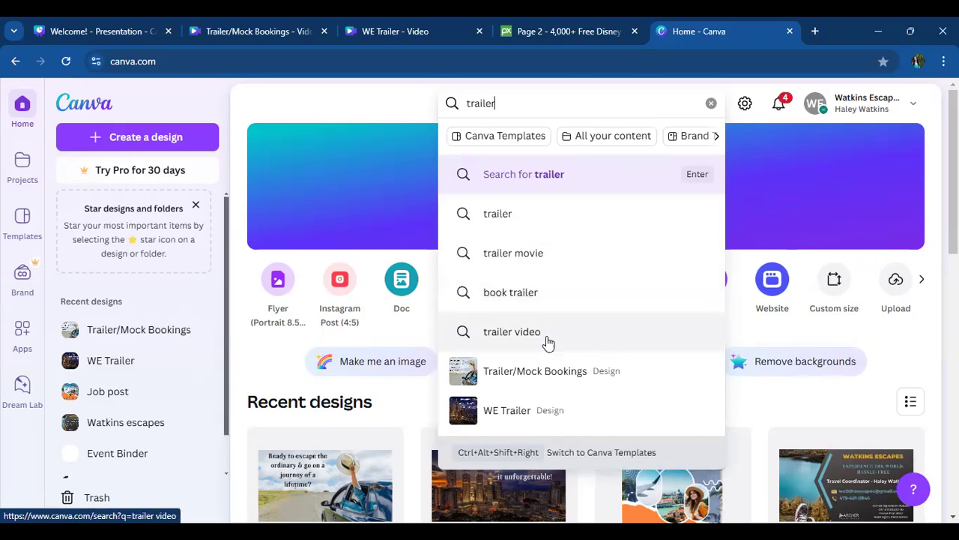
{"action": "left_click", "coordinate": [504, 331]}
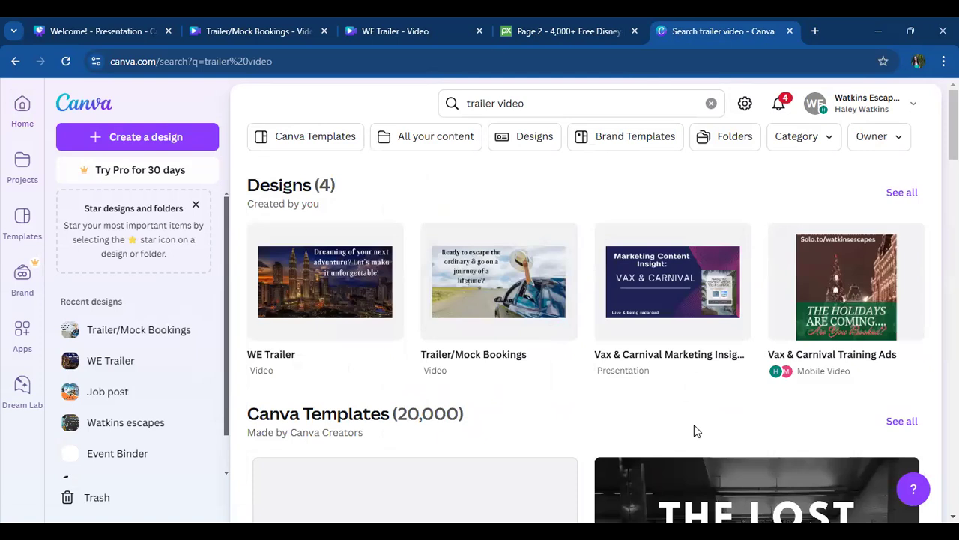
{"action": "scroll", "coordinate": [694, 430], "scroll_direction": "down", "scroll_amount": 3}
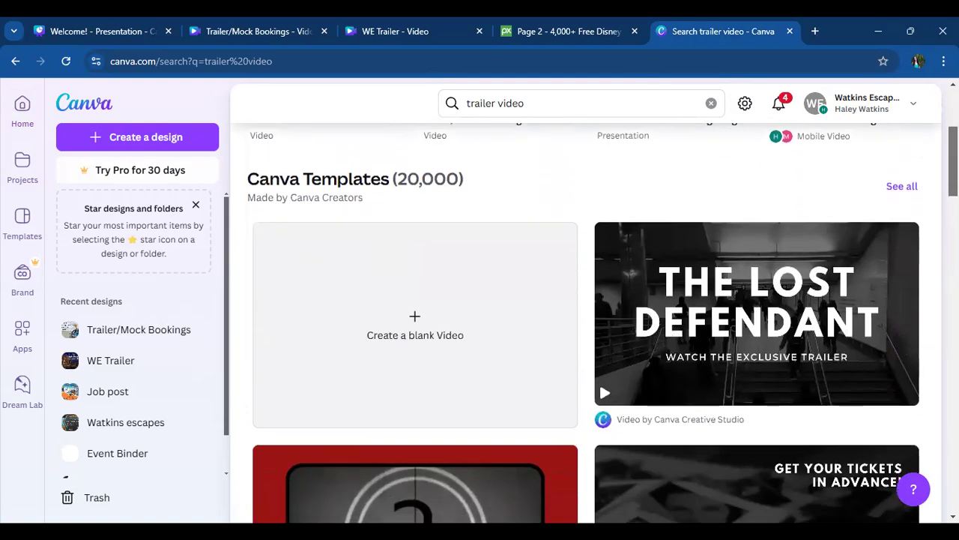
{"action": "left_click", "coordinate": [504, 354]}
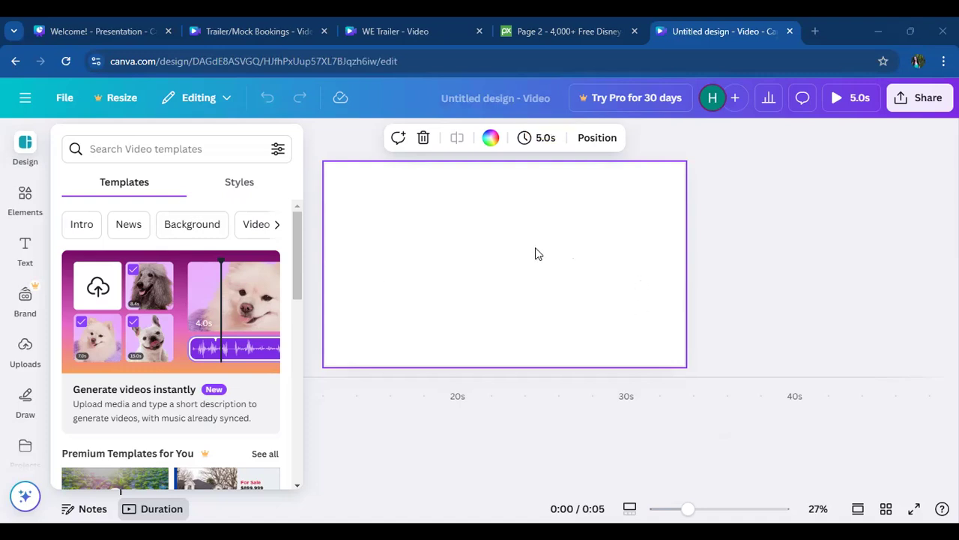
- Look through the video templates, then examine the available elements and the premium marking on the stock videos
{"action": "left_click_drag", "start_coordinate": [297, 254], "coordinate": [292, 458]}
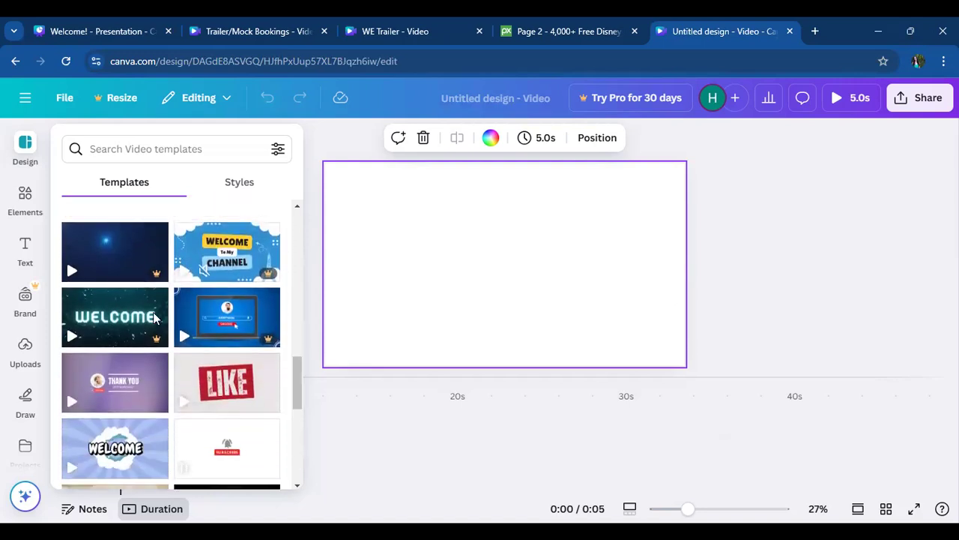
{"action": "left_click_drag", "start_coordinate": [295, 372], "coordinate": [310, 160]}
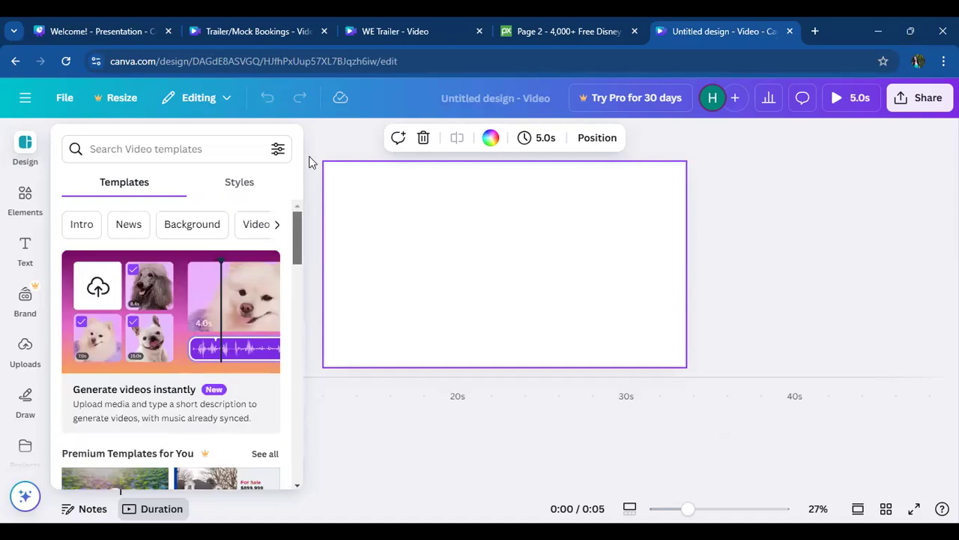
{"action": "left_click", "coordinate": [25, 203]}
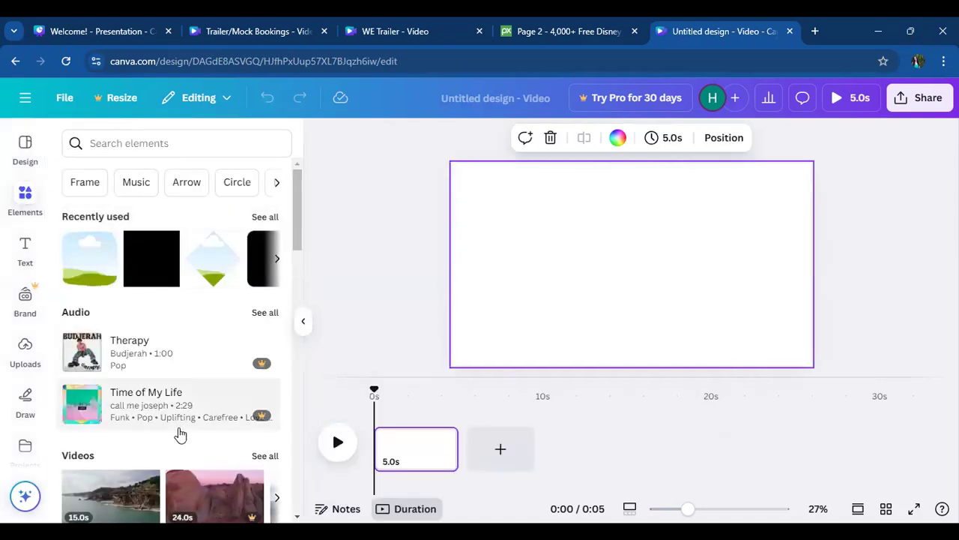
{"action": "left_click_drag", "start_coordinate": [295, 235], "coordinate": [293, 285]}
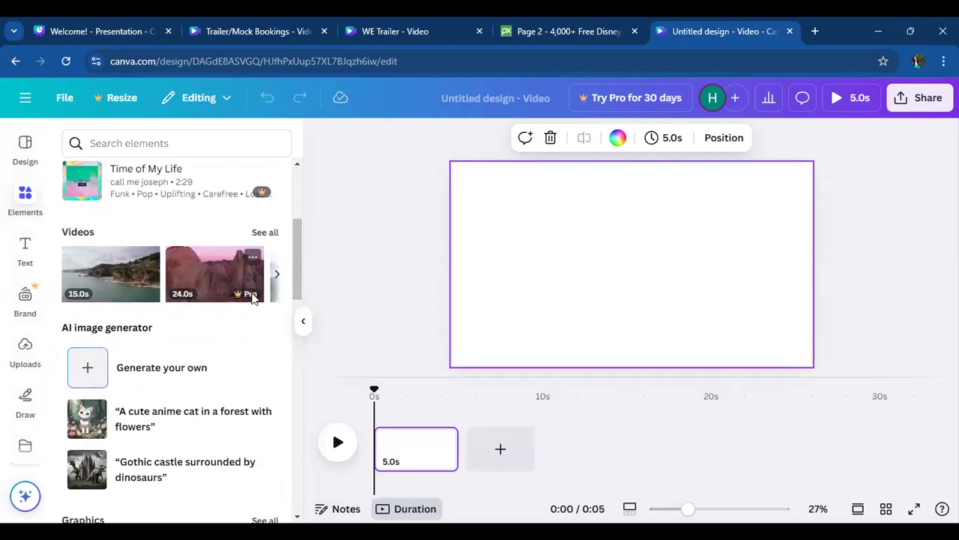
{"action": "mouse_move", "coordinate": [252, 297]}
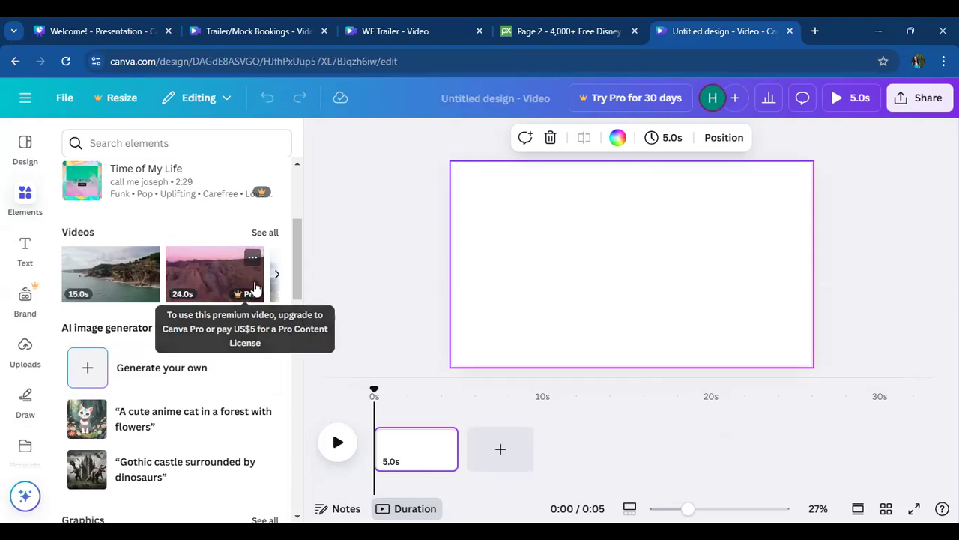
- Add the 10-second clip of a person under a cloudy sky from the Backgrounds videos and set it as the page background
{"action": "left_click", "coordinate": [263, 234]}
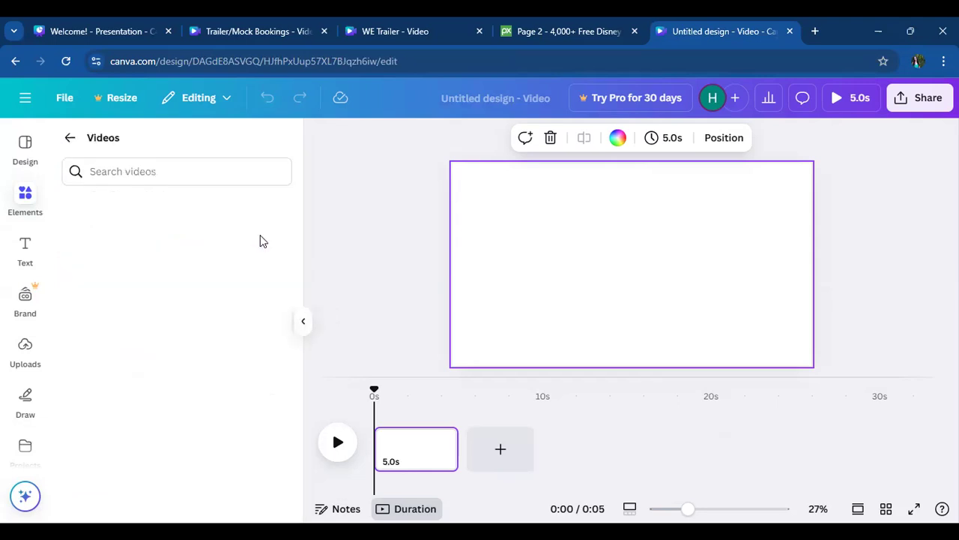
{"action": "left_click_drag", "start_coordinate": [298, 227], "coordinate": [297, 253]}
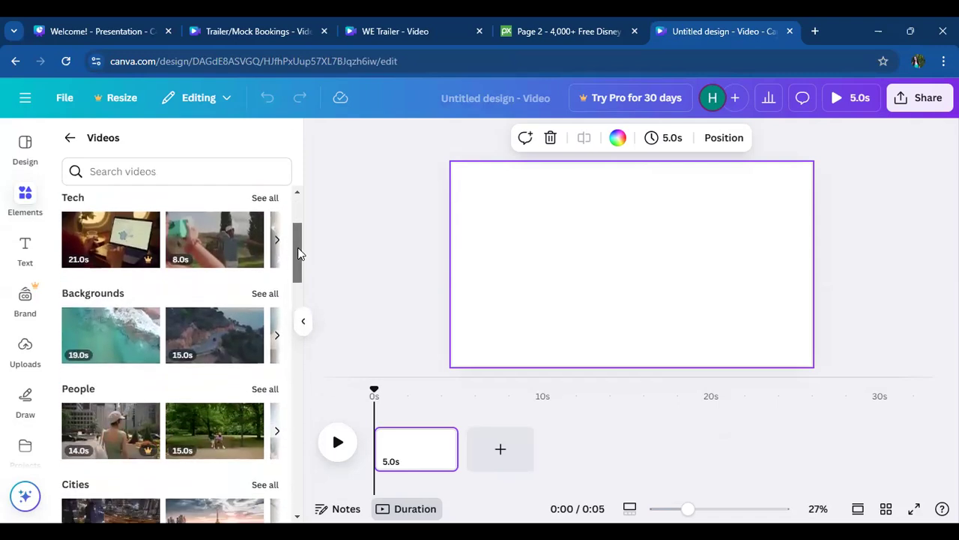
{"action": "left_click", "coordinate": [265, 259]}
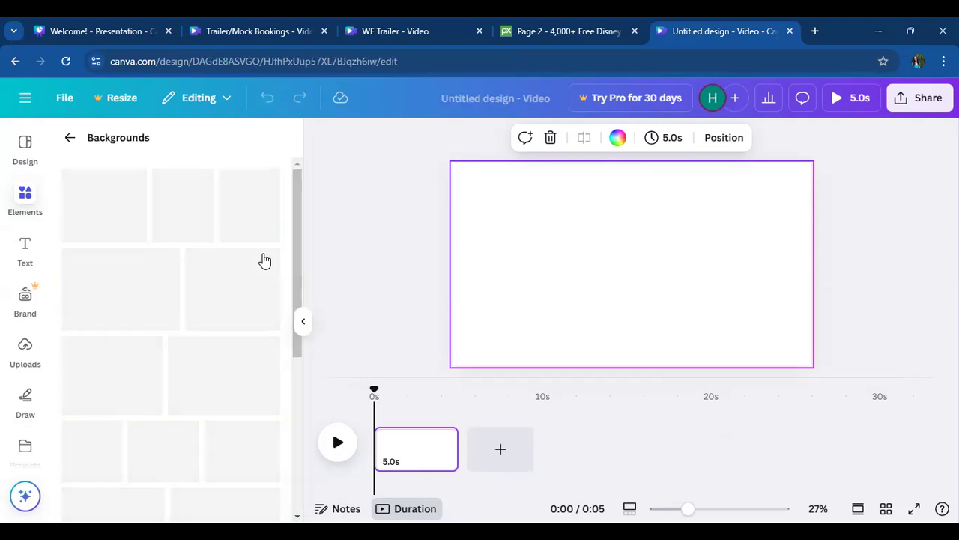
{"action": "mouse_move", "coordinate": [296, 245]}
{"action": "left_mouse_down"}
{"action": "mouse_move", "coordinate": [312, 309]}
{"action": "mouse_move", "coordinate": [311, 384]}
{"action": "mouse_move", "coordinate": [306, 229]}
{"action": "left_mouse_up"}
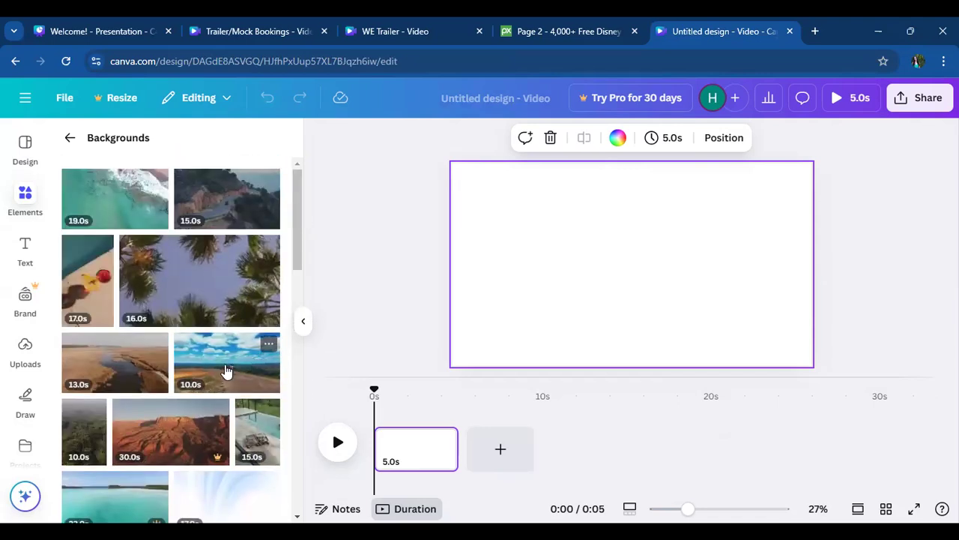
{"action": "left_click", "coordinate": [227, 370]}
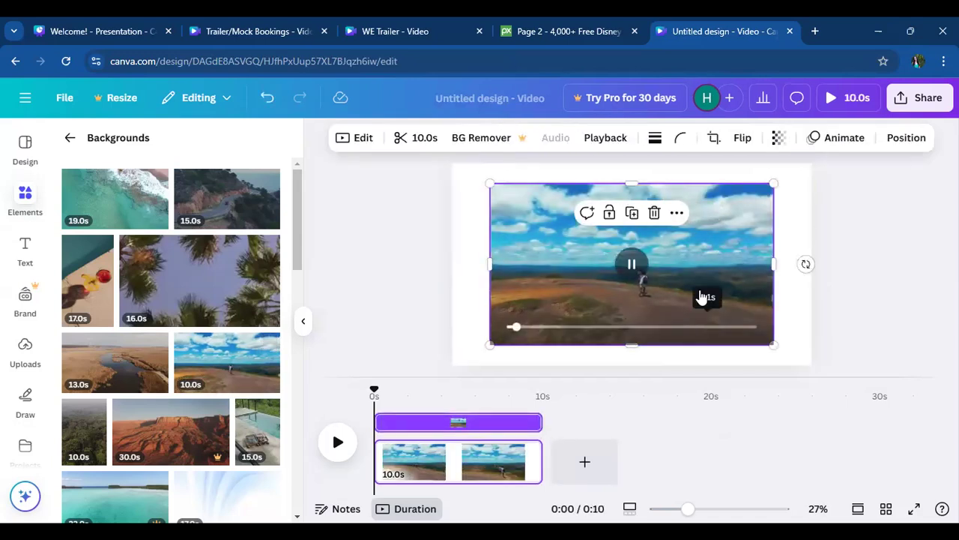
{"action": "left_click", "coordinate": [676, 213]}
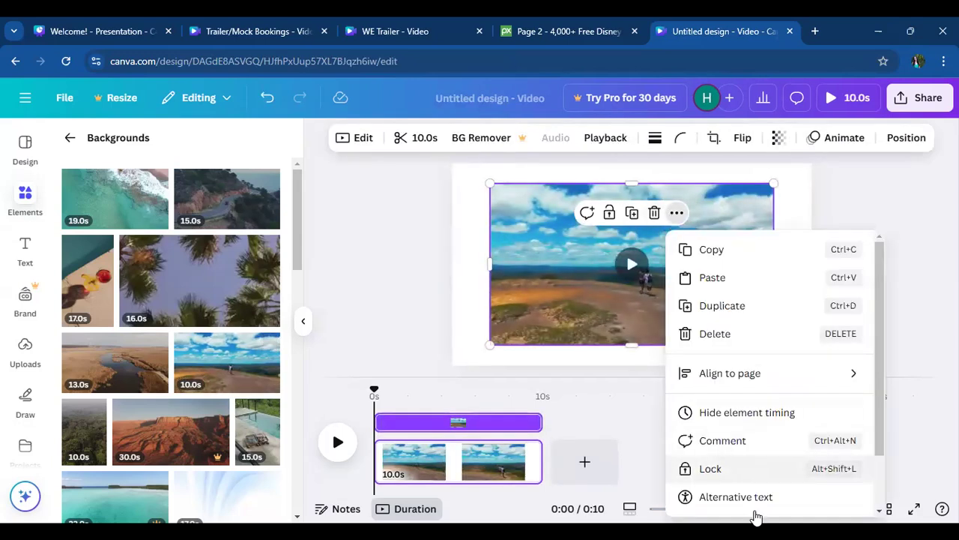
{"action": "scroll", "coordinate": [882, 356], "scroll_direction": "down", "scroll_amount": 2}
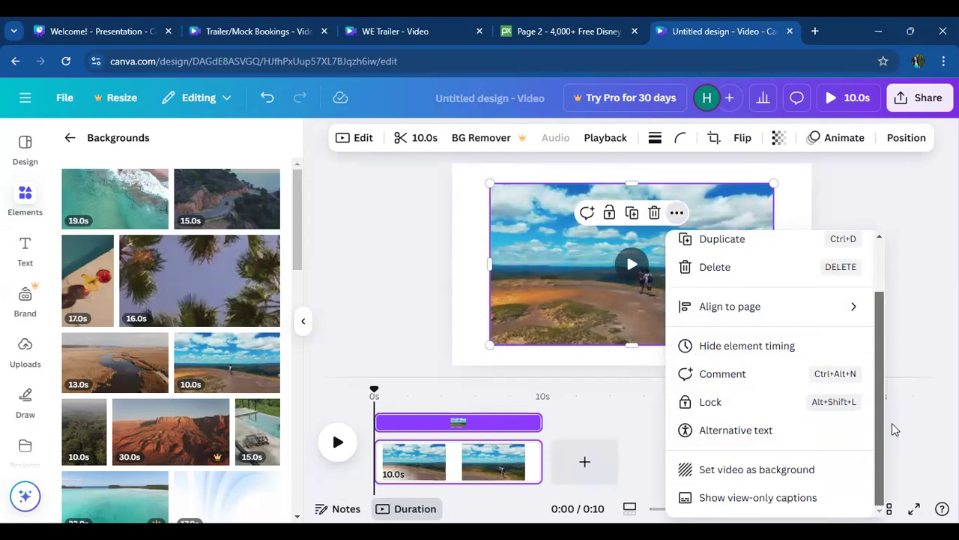
{"action": "left_click", "coordinate": [769, 473]}
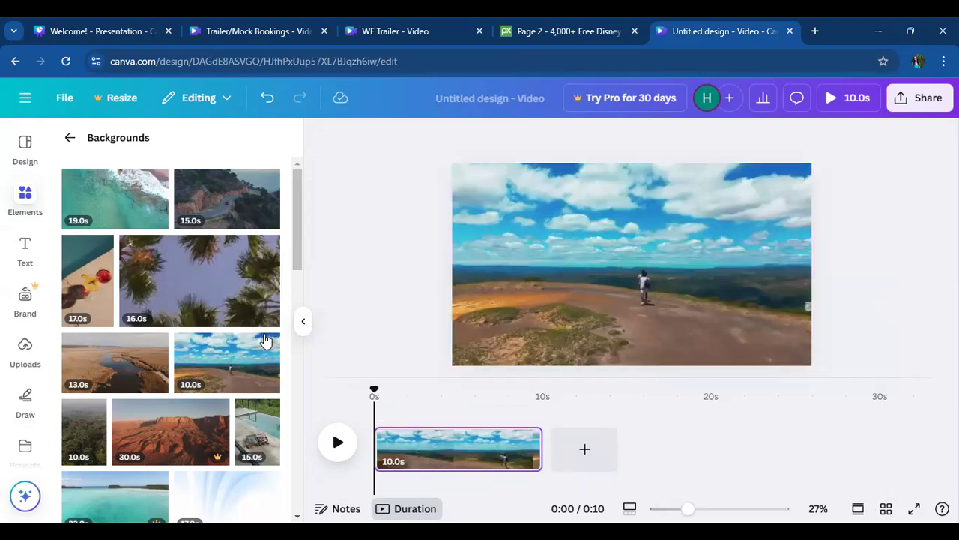
- Add a heading reading "Call of action" to the page and move it up into the sky area
{"action": "left_click", "coordinate": [24, 256]}
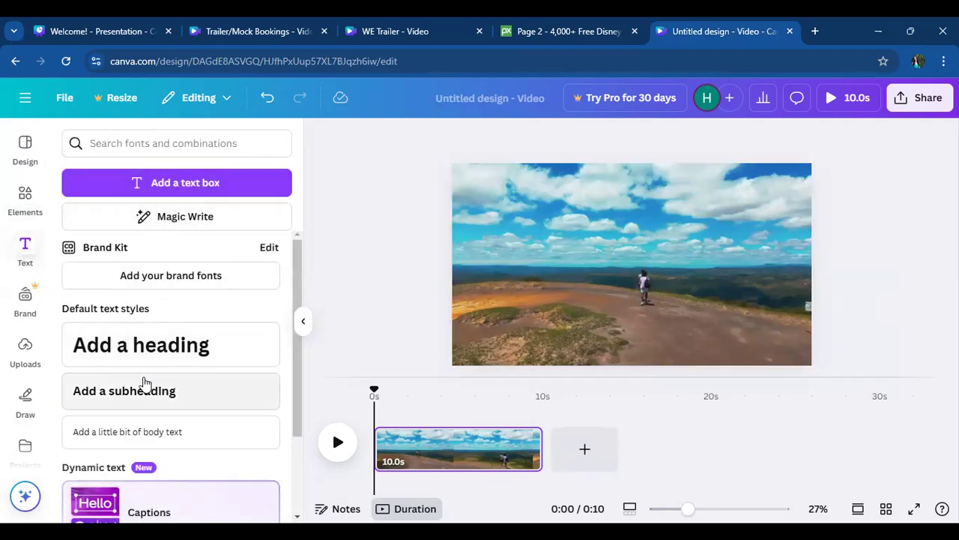
{"action": "left_click", "coordinate": [144, 355]}
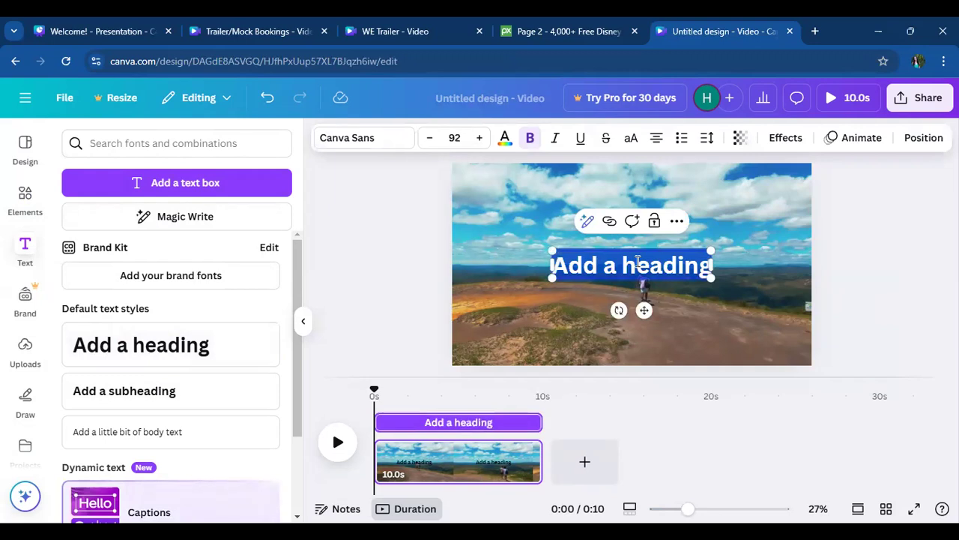
{"action": "left_click", "coordinate": [638, 262], "text": "shift"}
{"action": "type", "text": "Cal"}
{"action": "key", "text": "BackSpace"}
{"action": "key", "text": "BackSpace"}
{"action": "key", "text": "BackSpace"}
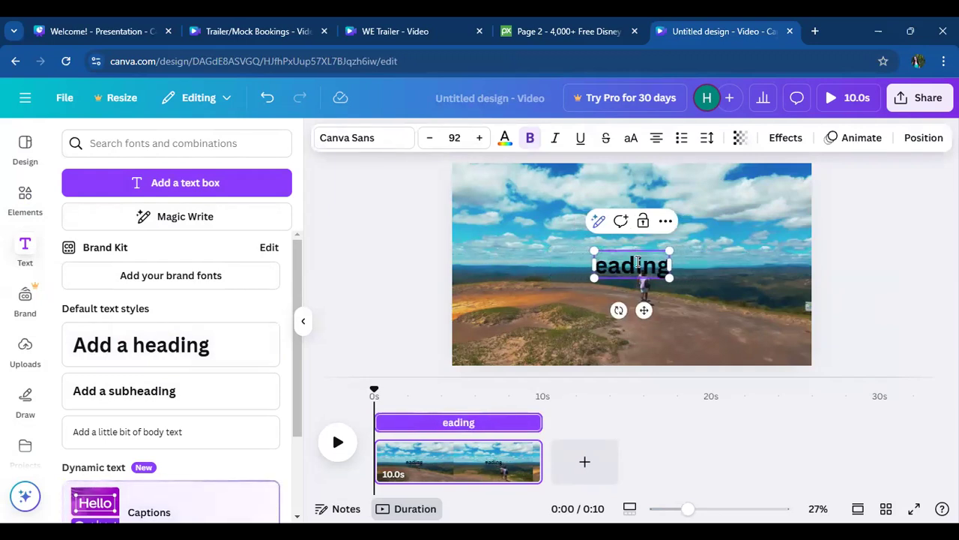
{"action": "left_click_drag", "start_coordinate": [669, 265], "coordinate": [595, 266]}
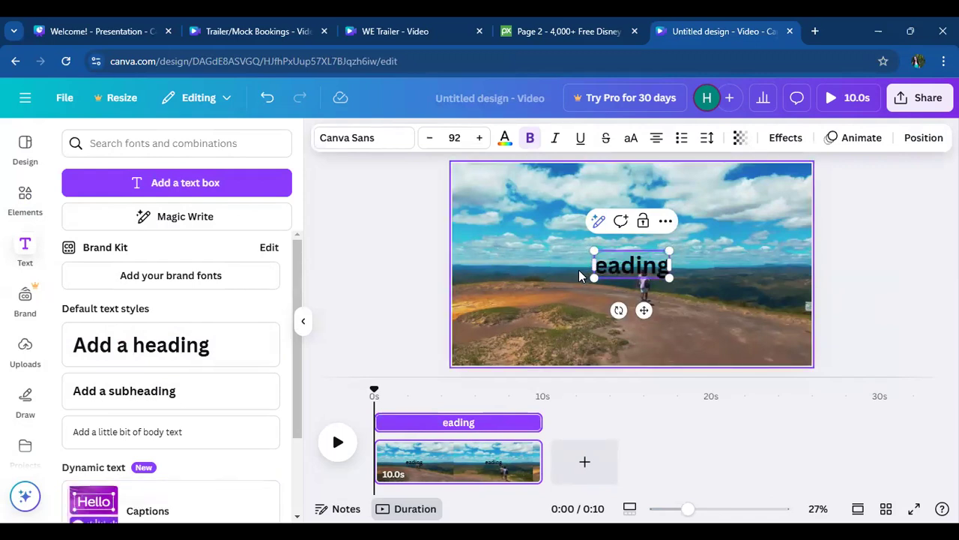
{"action": "left_click_drag", "start_coordinate": [666, 267], "coordinate": [598, 268]}
{"action": "type", "text": "Call of action"}
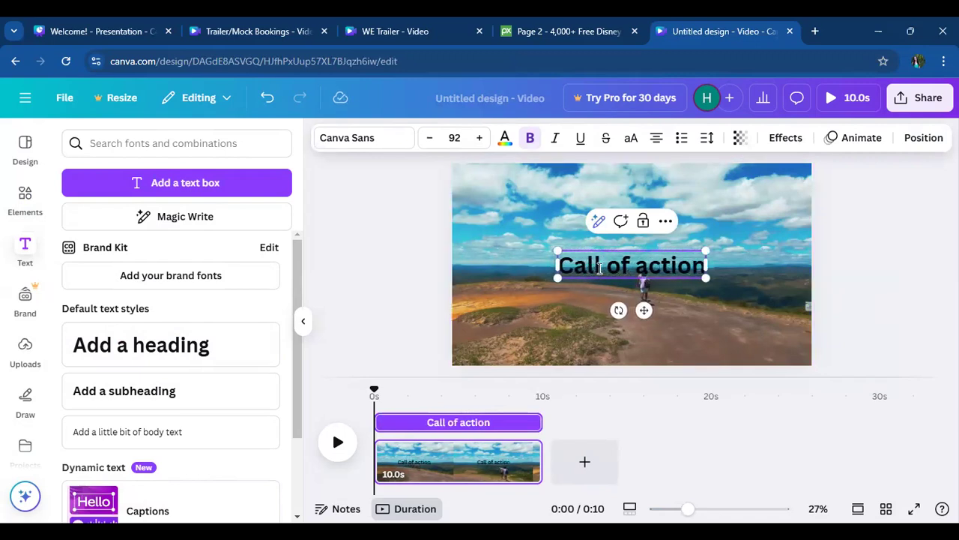
{"action": "left_click", "coordinate": [715, 296]}
{"action": "left_click_drag", "start_coordinate": [672, 272], "coordinate": [670, 203]}
- Add a blank second page to the video with a subheading reading "Resort"
{"action": "left_click", "coordinate": [585, 461]}
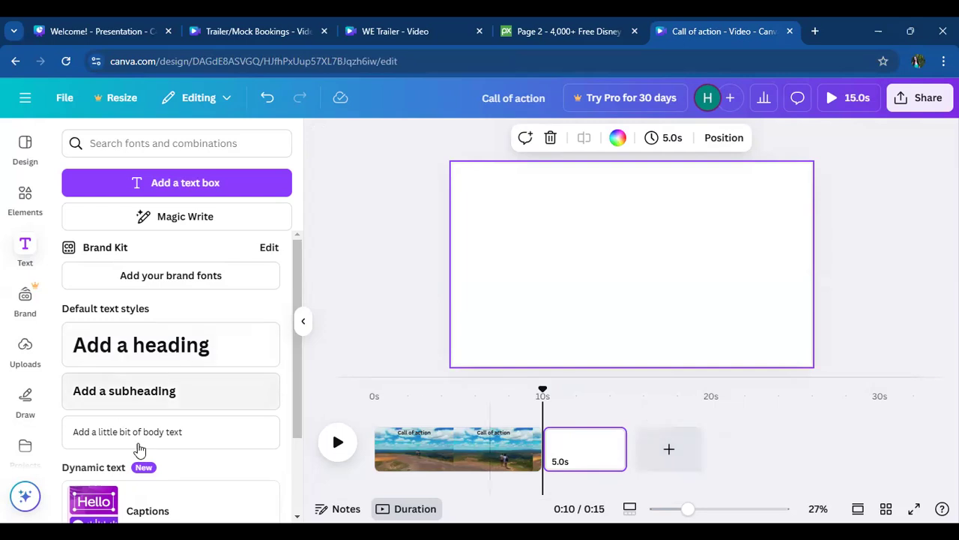
{"action": "left_click", "coordinate": [181, 395]}
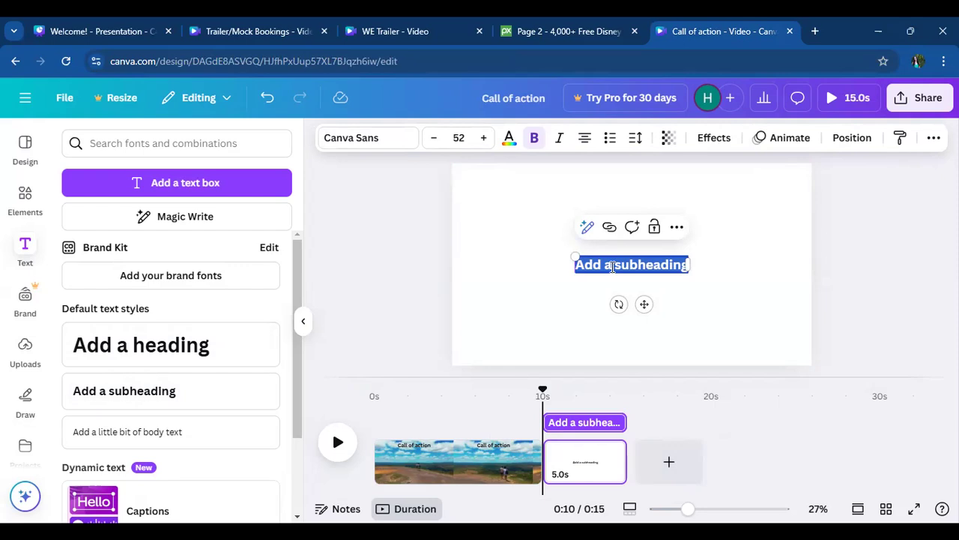
{"action": "type", "text": "Respo"}
{"action": "key", "text": "BackSpace"}
{"action": "key", "text": "BackSpace"}
{"action": "type", "text": "ort"}
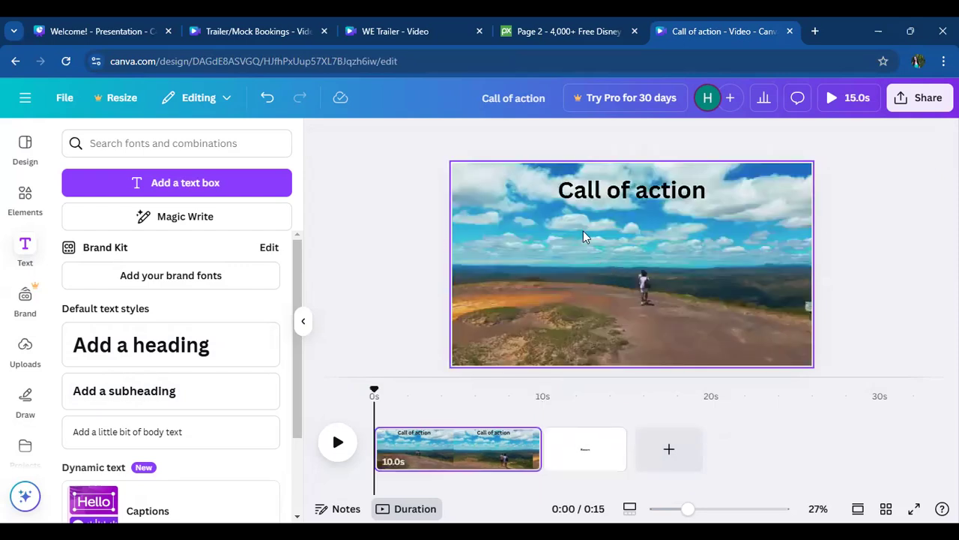
- Add a blank third page after the "Resort" page and try to place a subheading on it
{"action": "left_click", "coordinate": [584, 449]}
{"action": "left_click", "coordinate": [678, 449]}
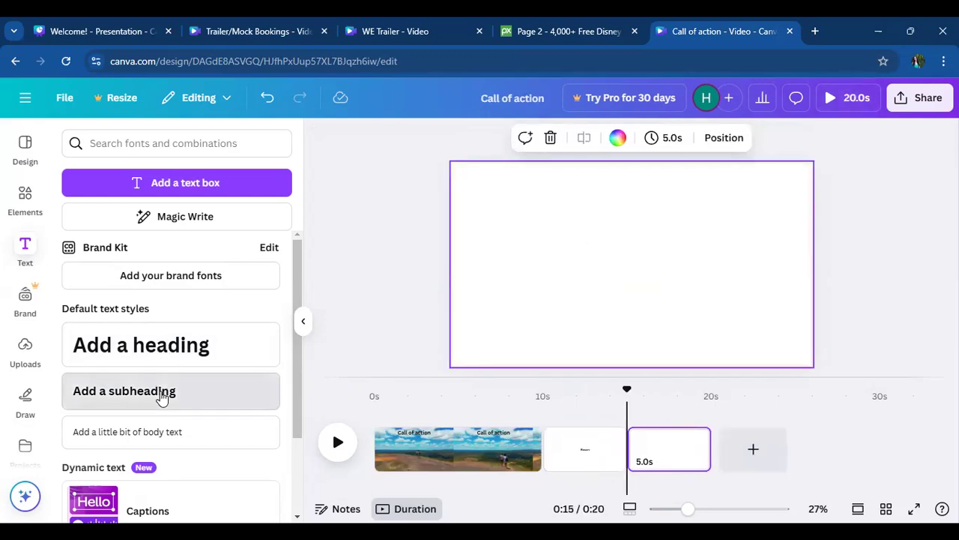
{"action": "left_click", "coordinate": [160, 394]}
{"action": "key", "text": "BackSpace"}
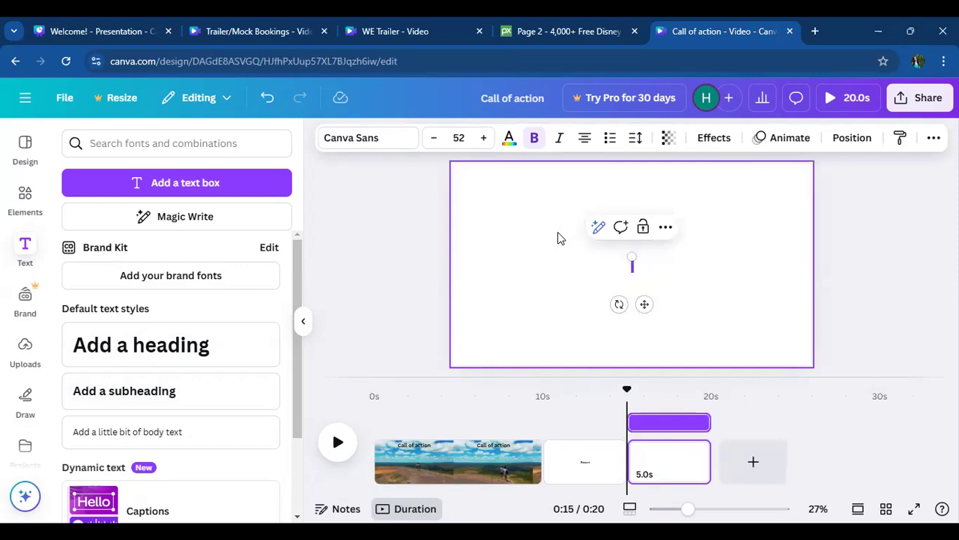
{"action": "key", "text": "ctrl+v"}
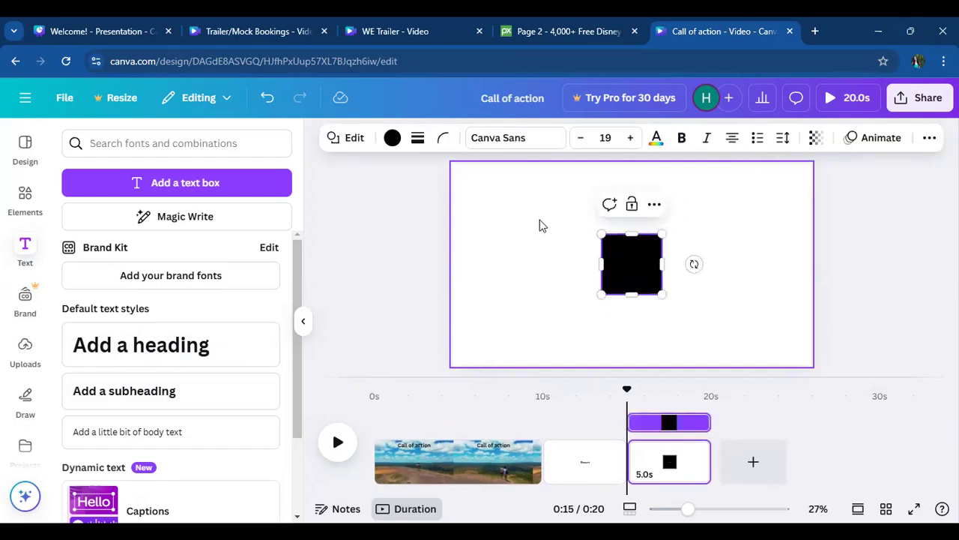
- Reopen the "Call of action" design from the Canva home page in the Trailer/Mock Bookings browser tab and go to its third page
{"action": "left_click", "coordinate": [278, 42]}
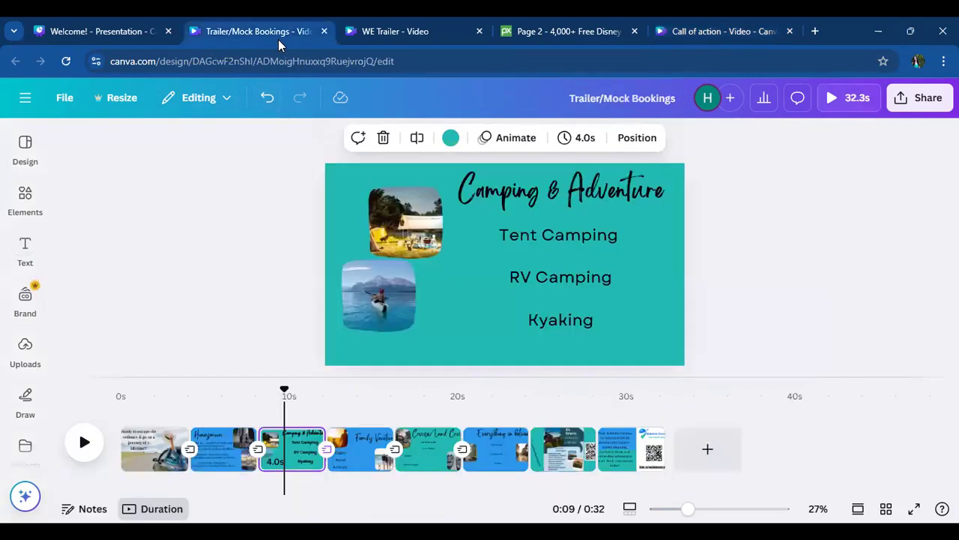
{"action": "left_click", "coordinate": [120, 30]}
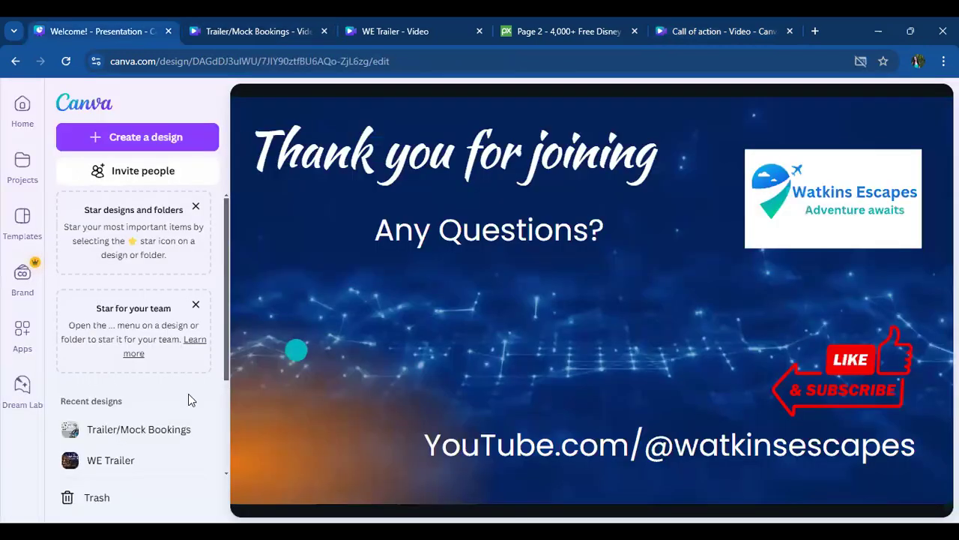
{"action": "left_click", "coordinate": [244, 33]}
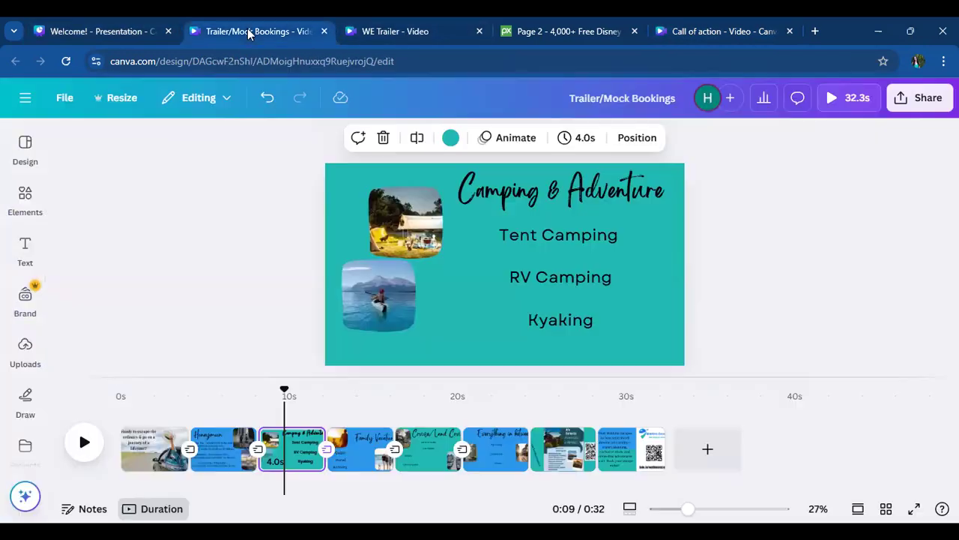
{"action": "left_click", "coordinate": [25, 101]}
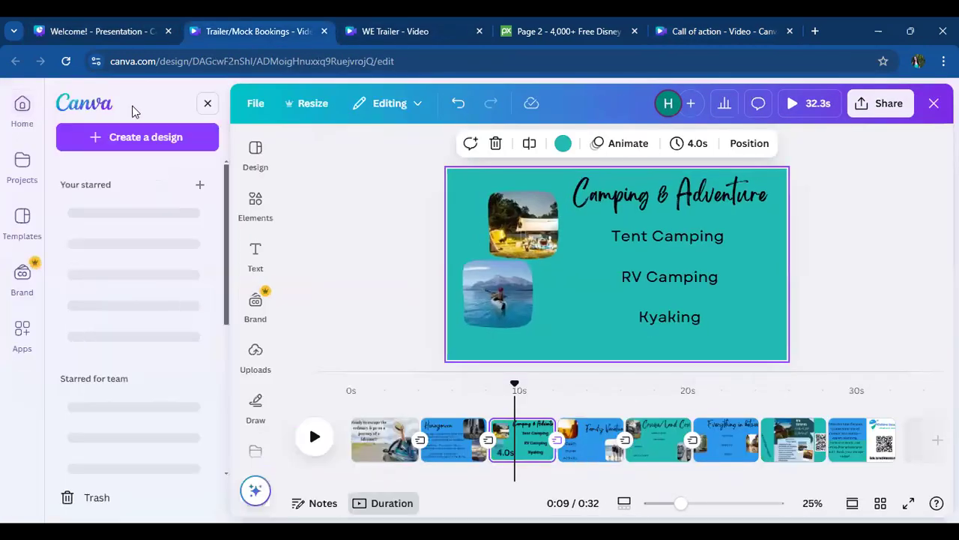
{"action": "left_click", "coordinate": [137, 108]}
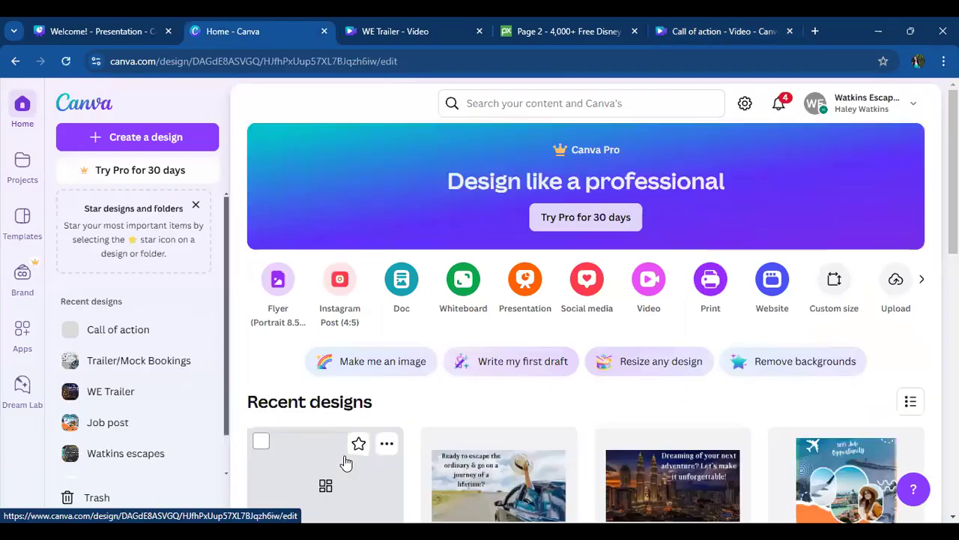
{"action": "left_click", "coordinate": [345, 460]}
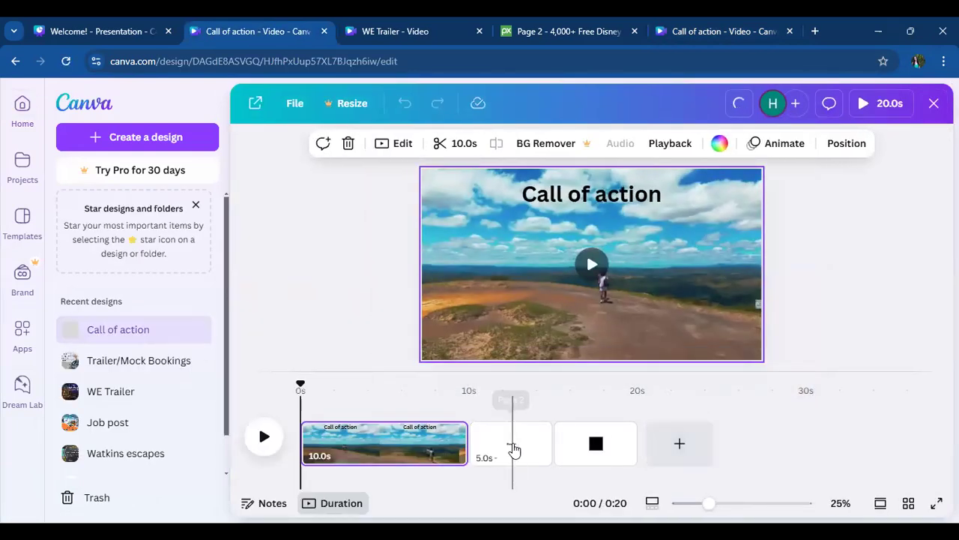
{"action": "left_click", "coordinate": [513, 449]}
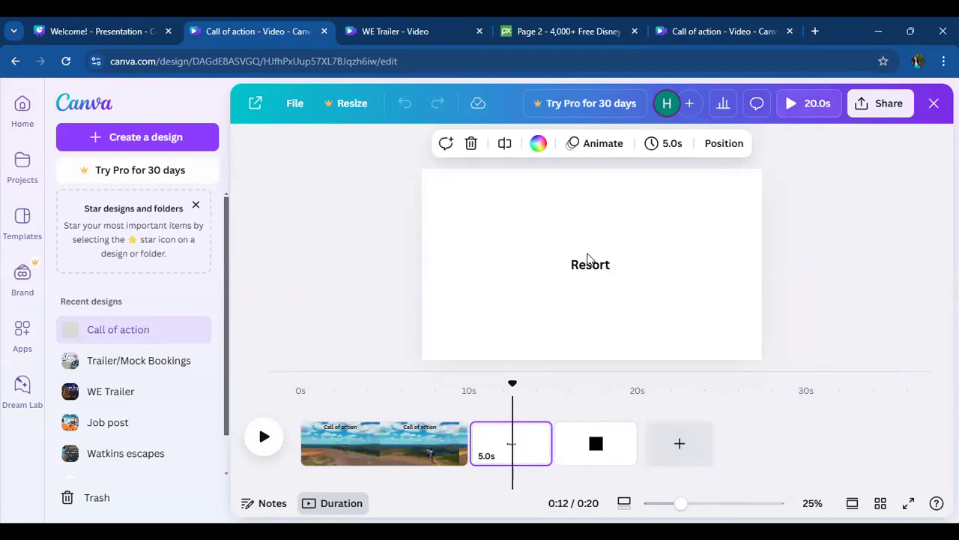
{"action": "left_click", "coordinate": [589, 279]}
{"action": "left_click", "coordinate": [422, 446]}
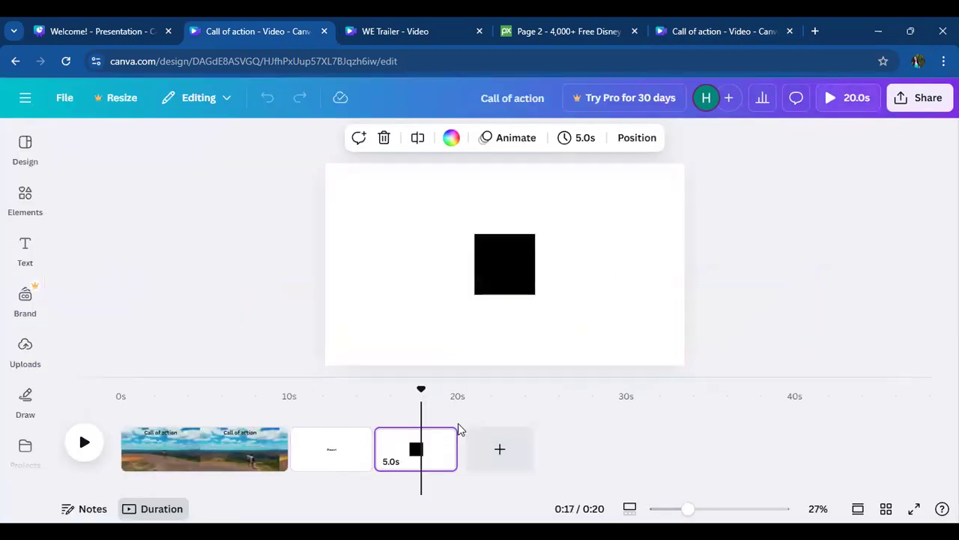
- Delete the black square from the third page and add a subheading there
{"action": "left_click", "coordinate": [501, 252]}
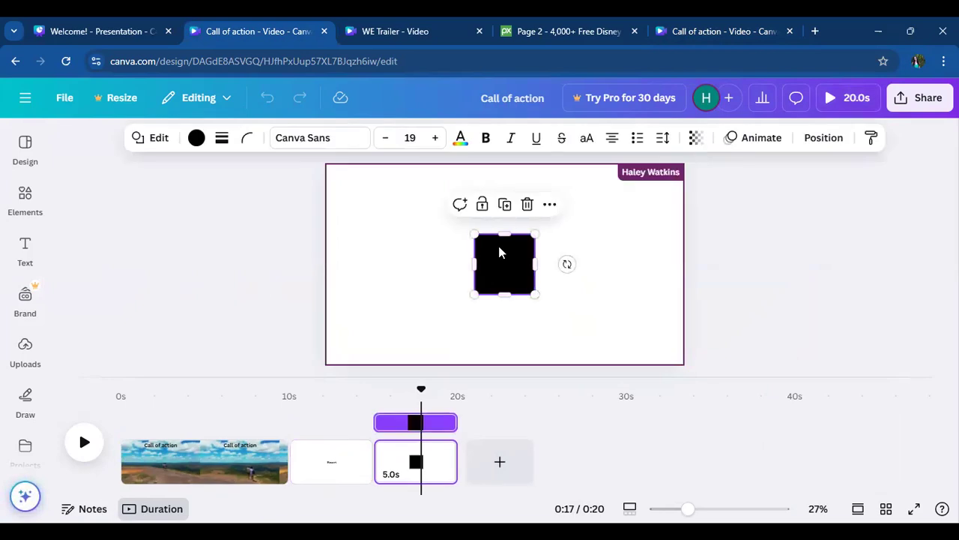
{"action": "key", "text": "Delete"}
{"action": "left_click", "coordinate": [28, 292]}
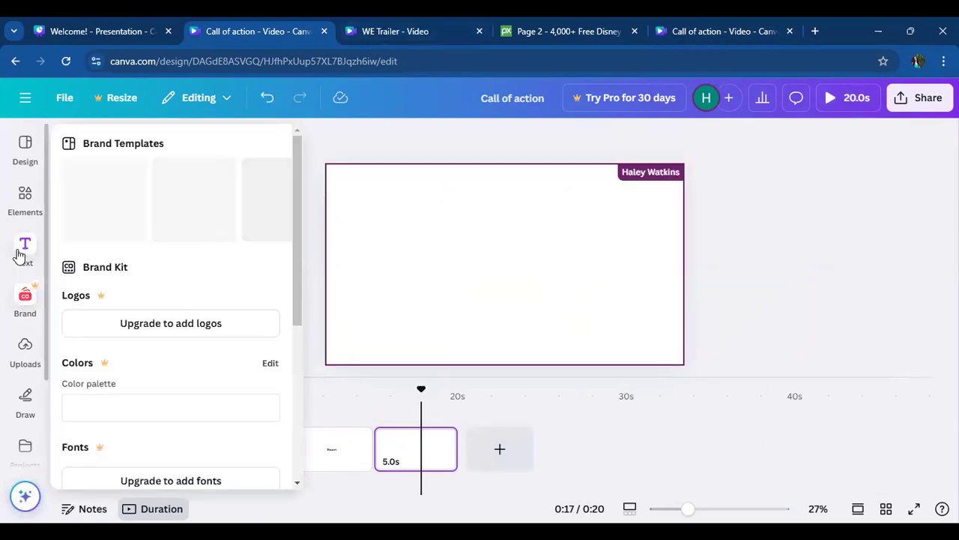
{"action": "left_click", "coordinate": [21, 252]}
{"action": "left_click", "coordinate": [136, 397]}
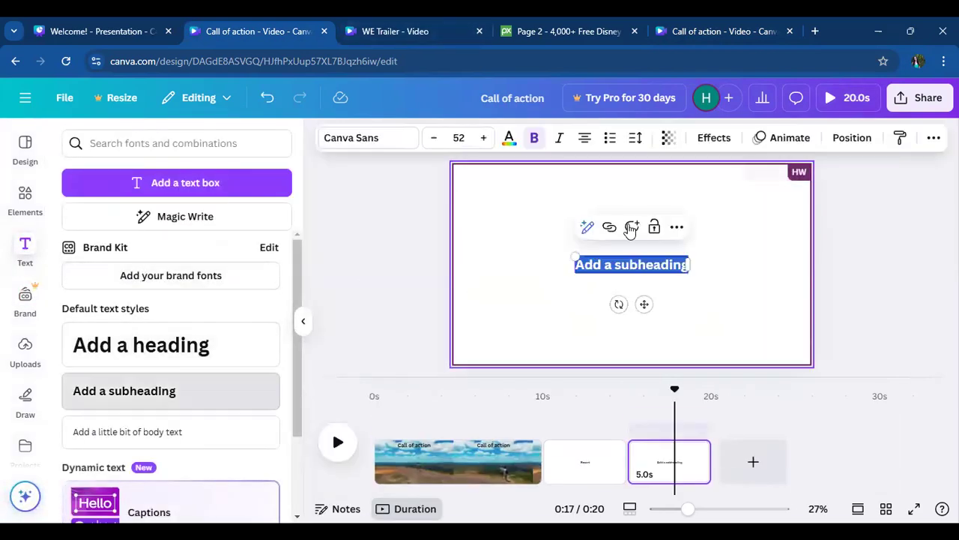
- Replace the third page's subheading text with "Transportation"
{"action": "left_click", "coordinate": [641, 248]}
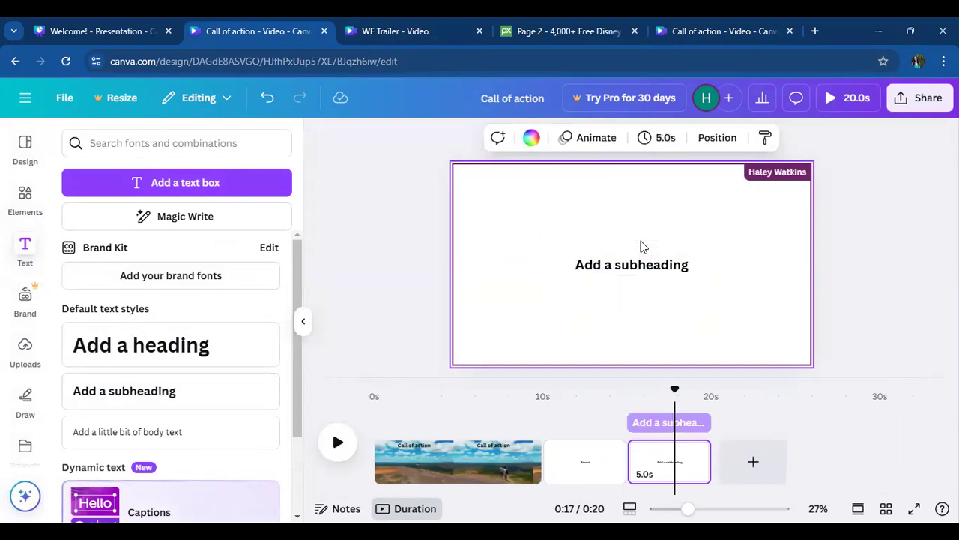
{"action": "key", "text": "r"}
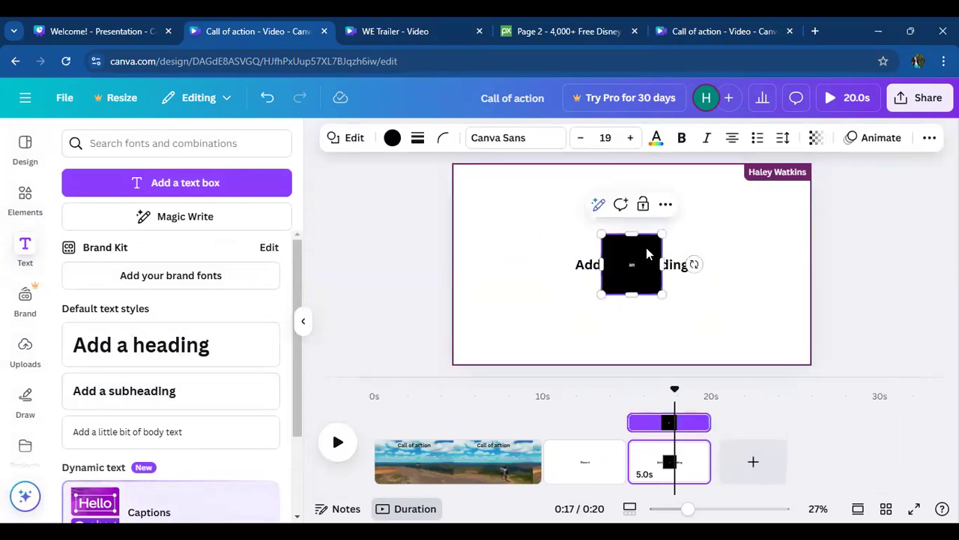
{"action": "left_click", "coordinate": [560, 274]}
{"action": "double_click", "coordinate": [638, 265]}
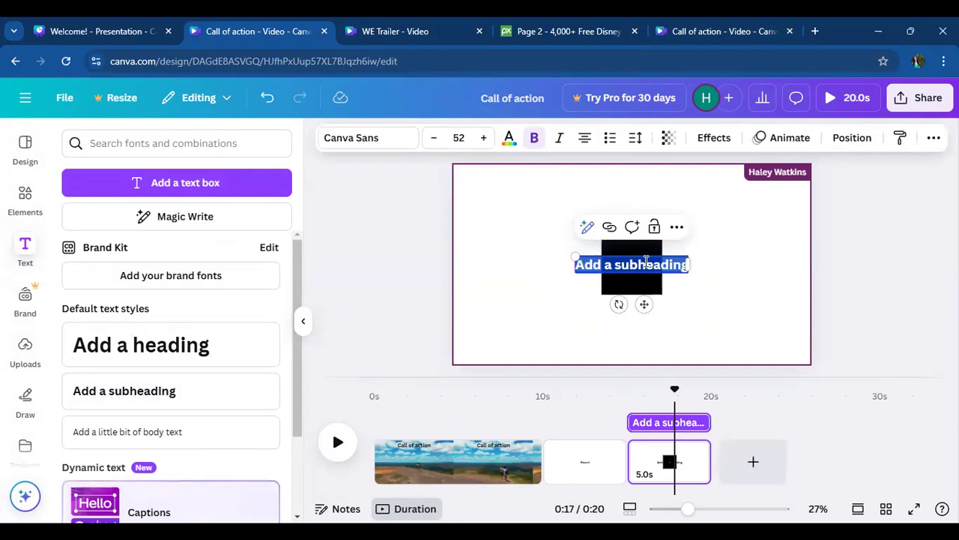
{"action": "type", "text": "Transportation"}
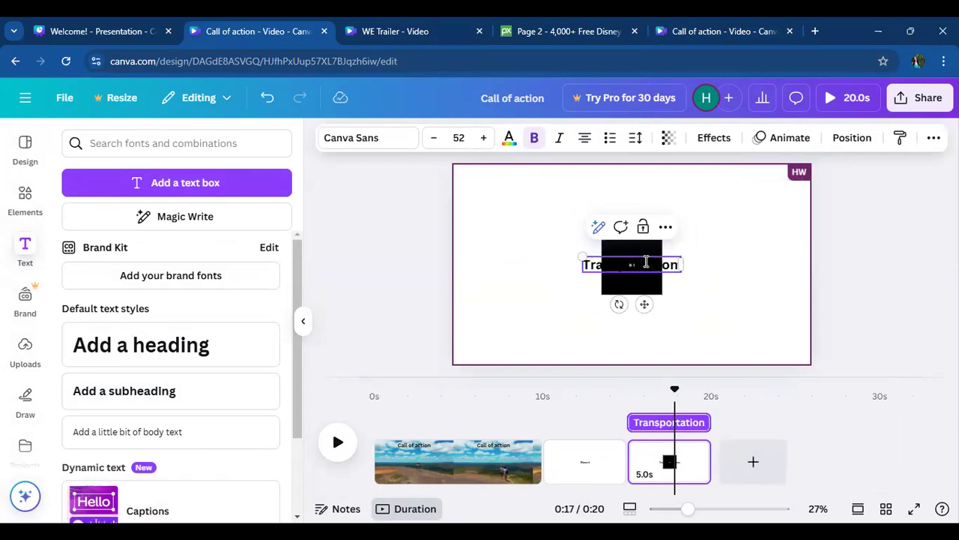
- Delete the black square covering the "Transportation" subheading and move the text up near the page's upper edge
{"action": "left_click", "coordinate": [721, 282]}
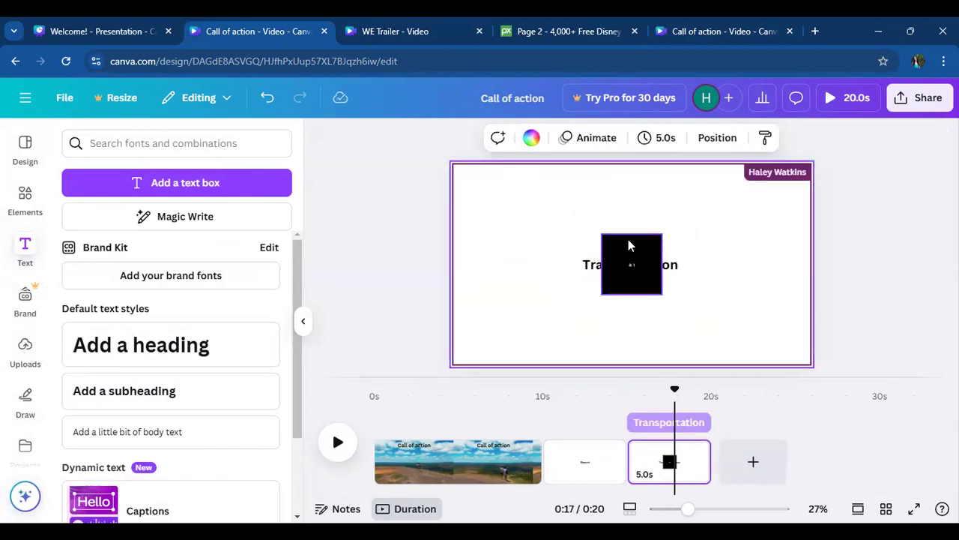
{"action": "left_click", "coordinate": [626, 238]}
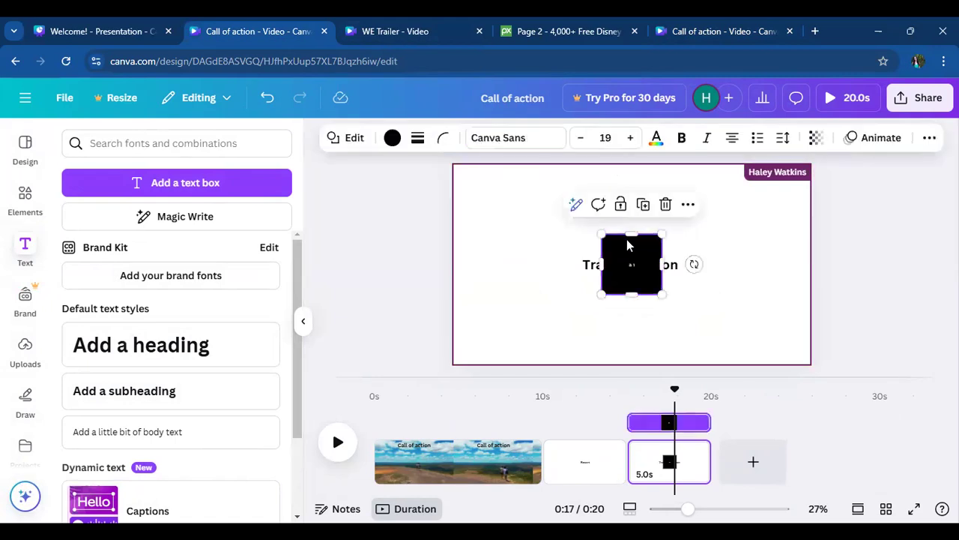
{"action": "left_click", "coordinate": [667, 206]}
{"action": "left_click", "coordinate": [642, 274]}
{"action": "left_click_drag", "start_coordinate": [643, 274], "coordinate": [643, 198]}
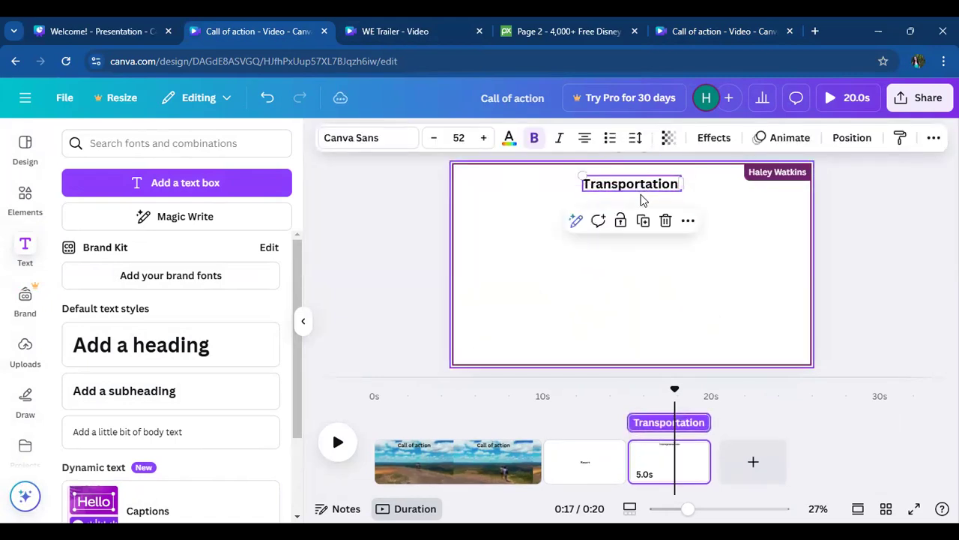
{"action": "left_click", "coordinate": [641, 197]}
- Add a blank fourth page after the "Transportation" page and place a subheading on it
{"action": "left_click", "coordinate": [752, 461]}
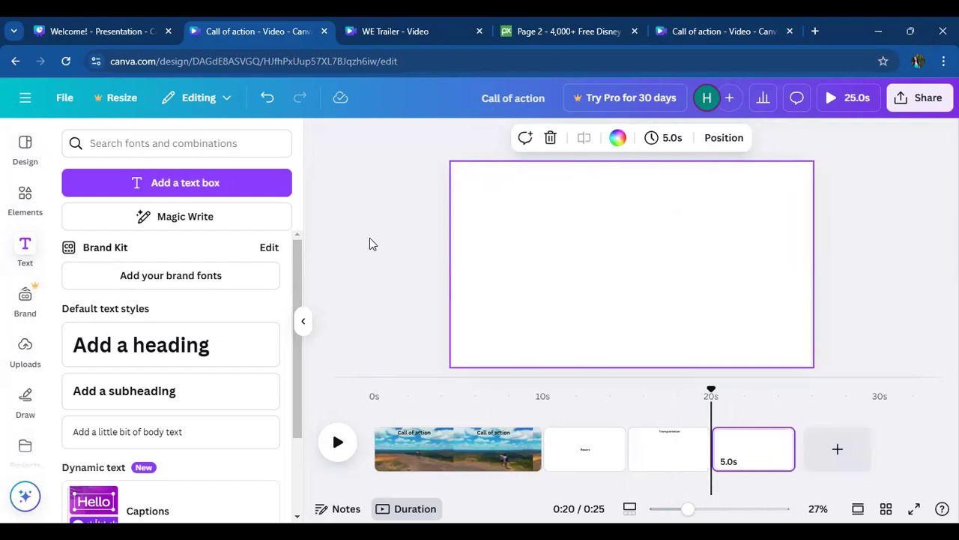
{"action": "left_click", "coordinate": [188, 399]}
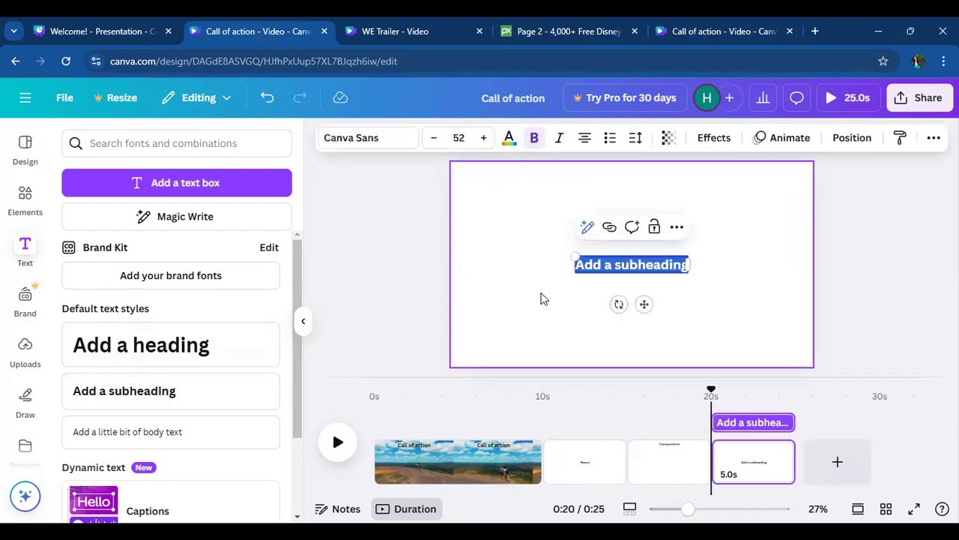
{"action": "key", "text": "ctrl+v"}
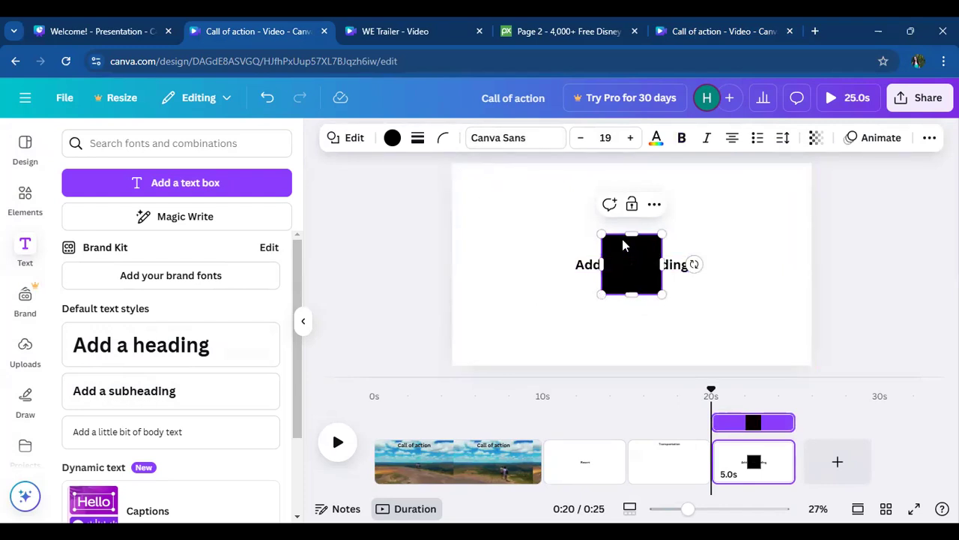
- Move the black square off the fourth page's subheading and delete it
{"action": "left_click_drag", "start_coordinate": [632, 243], "coordinate": [522, 204]}
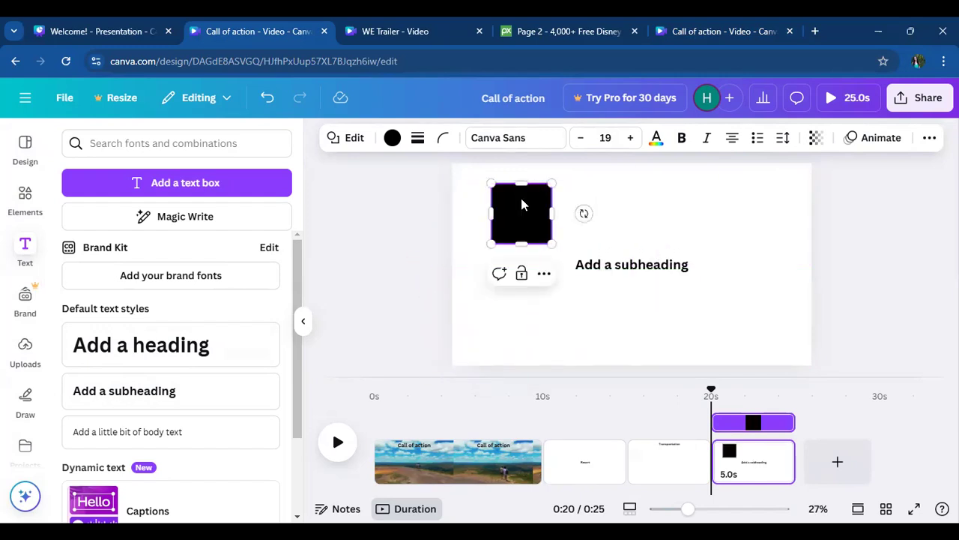
{"action": "left_click", "coordinate": [544, 273]}
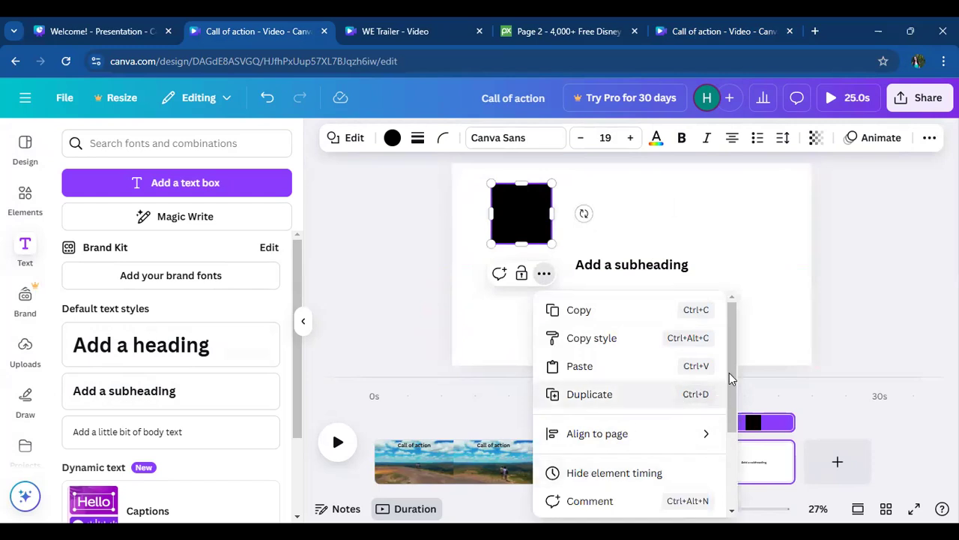
{"action": "scroll", "coordinate": [735, 365], "scroll_direction": "down", "scroll_amount": 1}
{"action": "scroll", "coordinate": [727, 472], "scroll_direction": "down", "scroll_amount": 1}
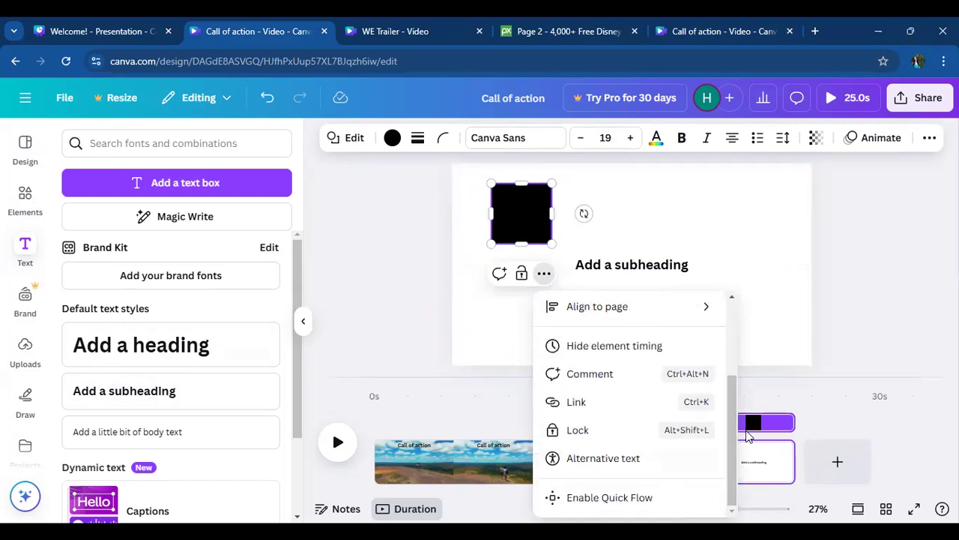
{"action": "left_click", "coordinate": [782, 244]}
{"action": "left_click", "coordinate": [516, 221]}
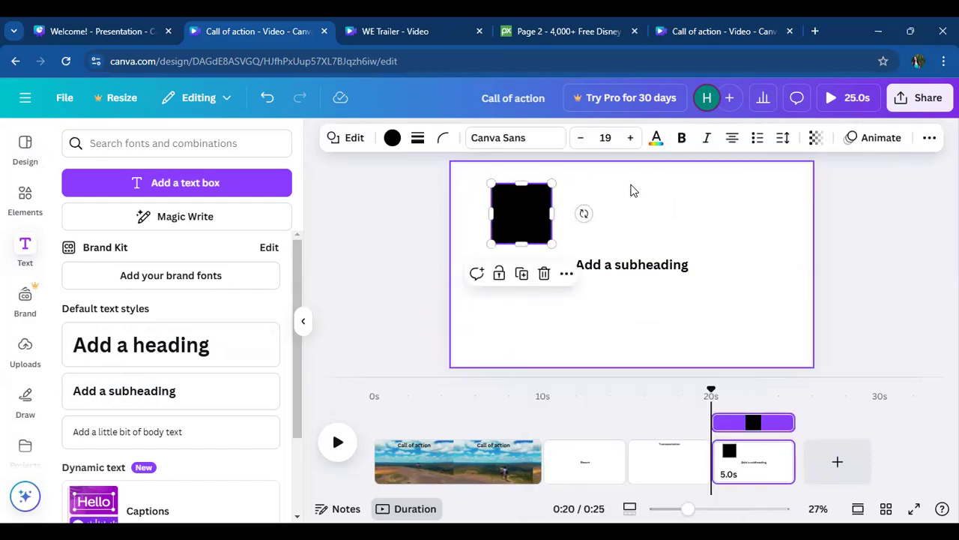
{"action": "left_click", "coordinate": [930, 140]}
{"action": "left_click", "coordinate": [930, 140]}
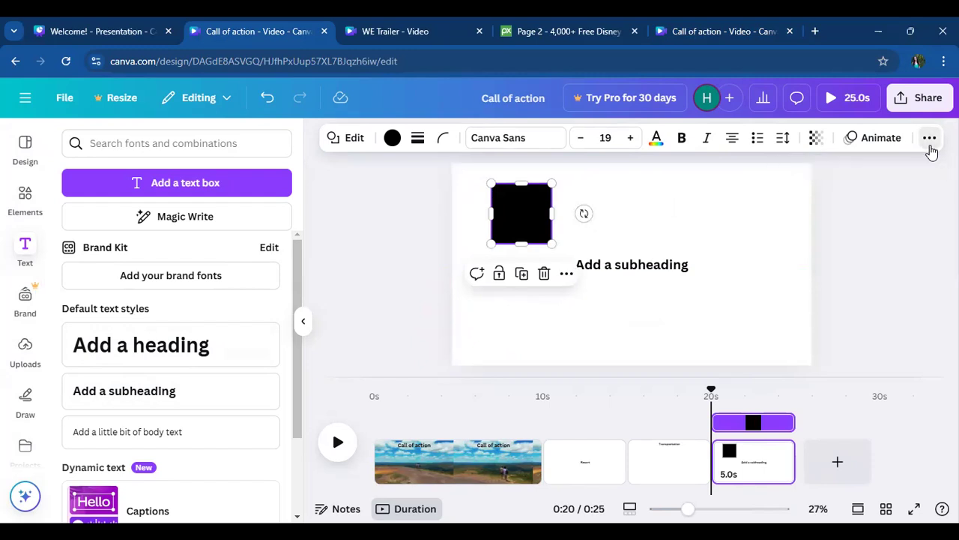
{"action": "left_click", "coordinate": [508, 213]}
{"action": "left_click", "coordinate": [580, 328]}
{"action": "left_click", "coordinate": [525, 228]}
{"action": "left_click", "coordinate": [545, 274]}
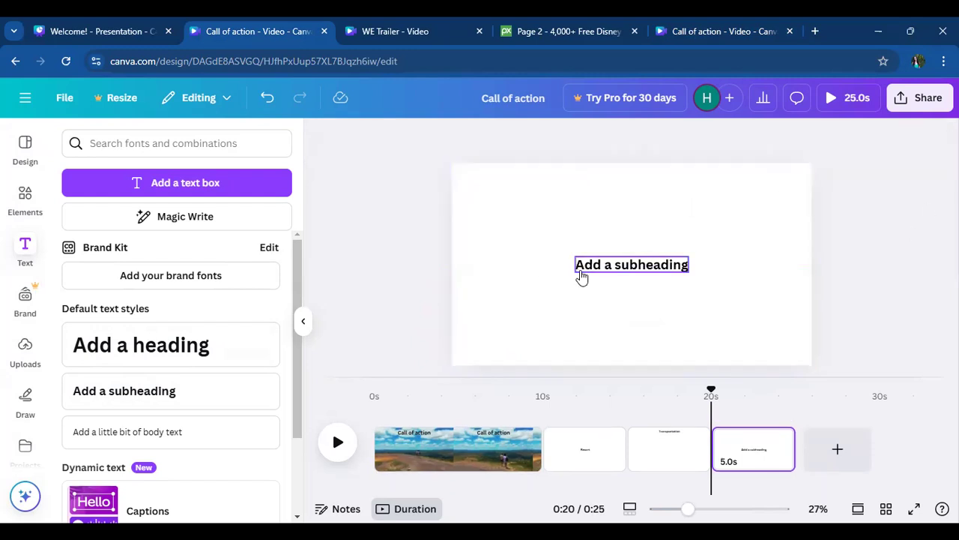
- Replace the fourth page's subheading text with "Branding"
{"action": "double_click", "coordinate": [581, 268]}
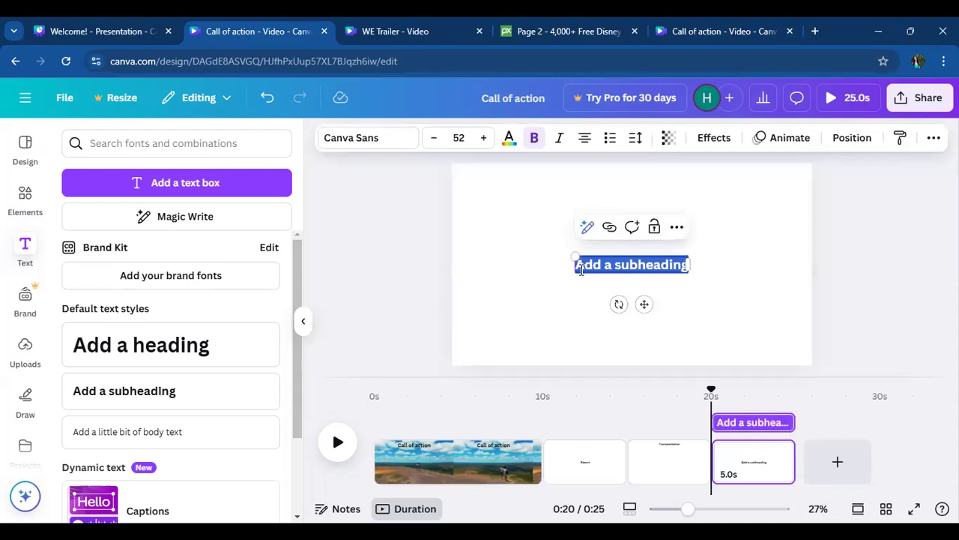
{"action": "type", "text": "Branding"}
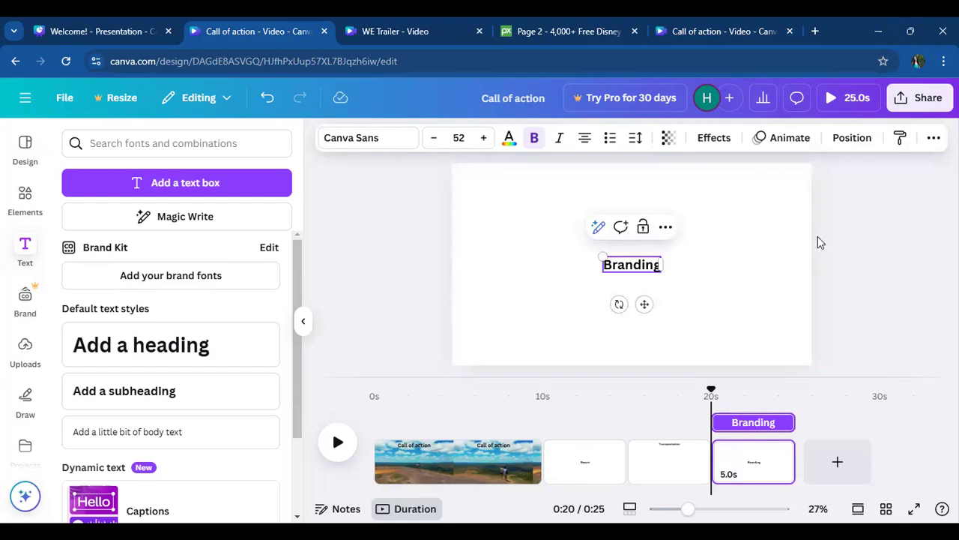
- Move the "Resort" text on the second page up near the page's upper edge
{"action": "left_click", "coordinate": [817, 237]}
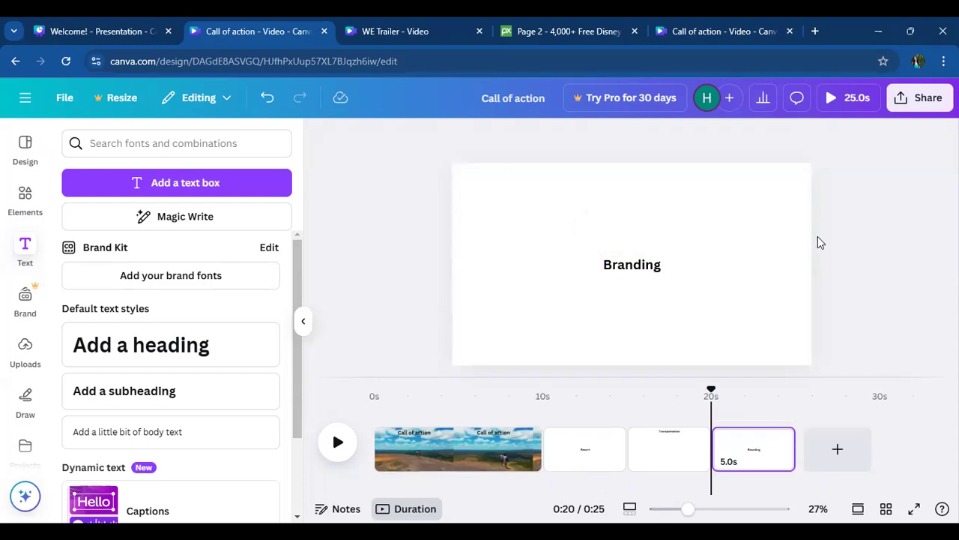
{"action": "left_click", "coordinate": [596, 448]}
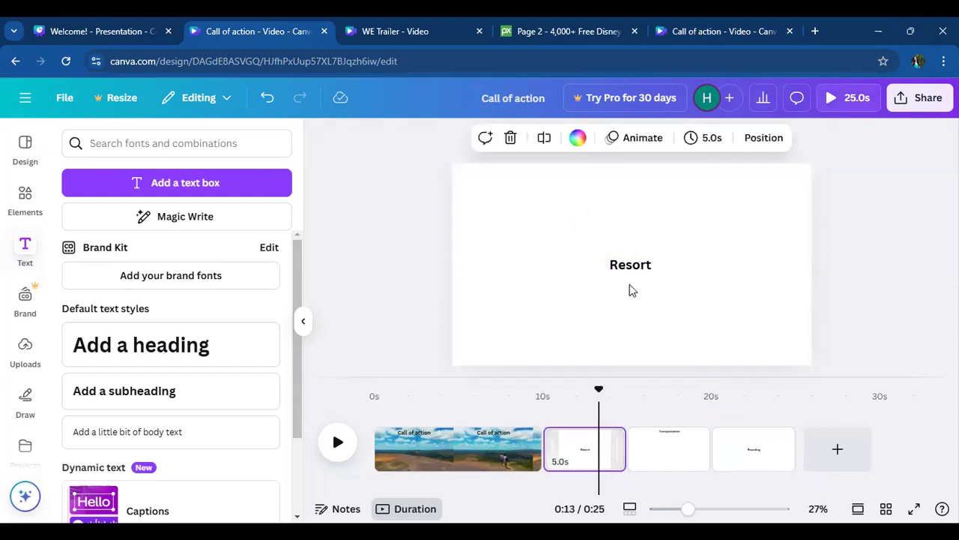
{"action": "left_click", "coordinate": [628, 265]}
{"action": "left_click_drag", "start_coordinate": [629, 264], "coordinate": [617, 203]}
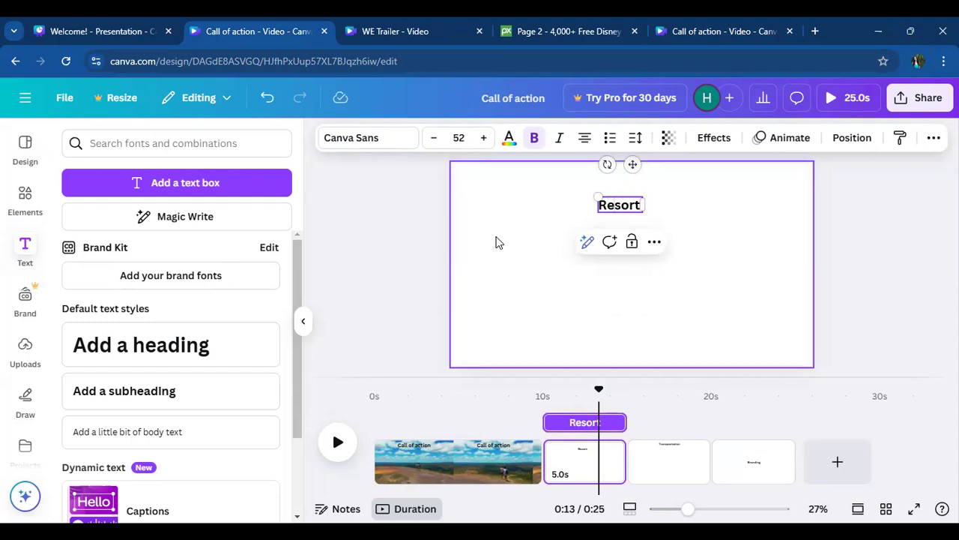
{"action": "left_click", "coordinate": [519, 245]}
- Duplicate the "Resort" text twice and stack the copies in a column below the original
{"action": "left_click", "coordinate": [627, 209]}
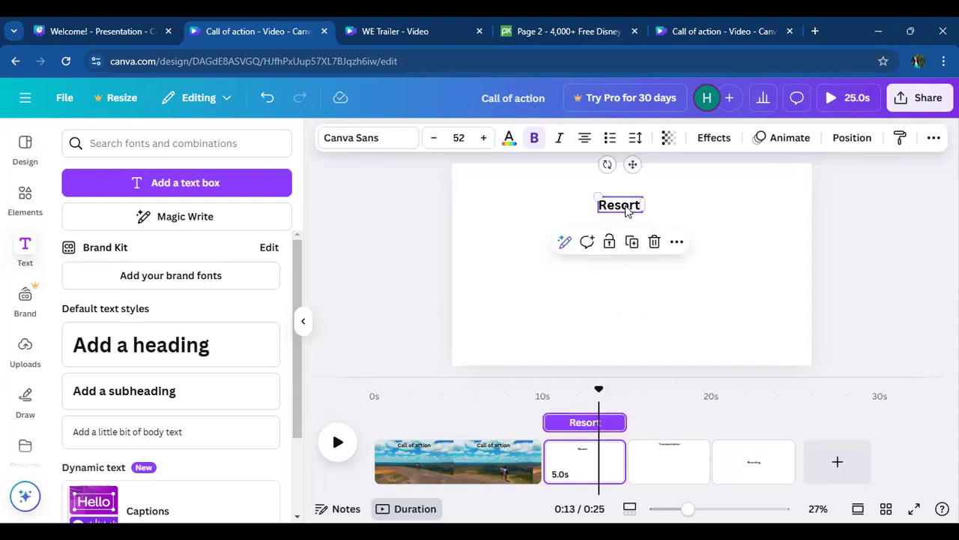
{"action": "left_click", "coordinate": [634, 243]}
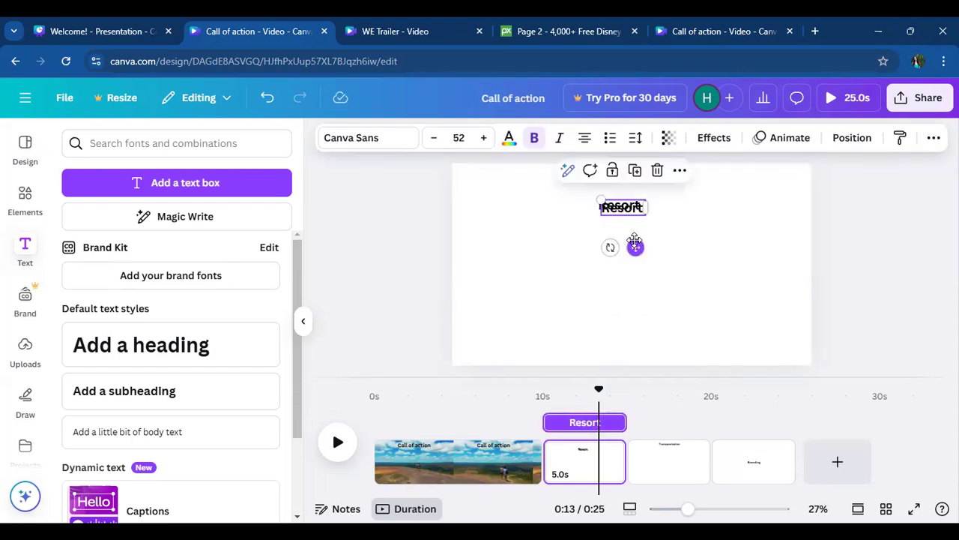
{"action": "left_click_drag", "start_coordinate": [634, 243], "coordinate": [634, 278]}
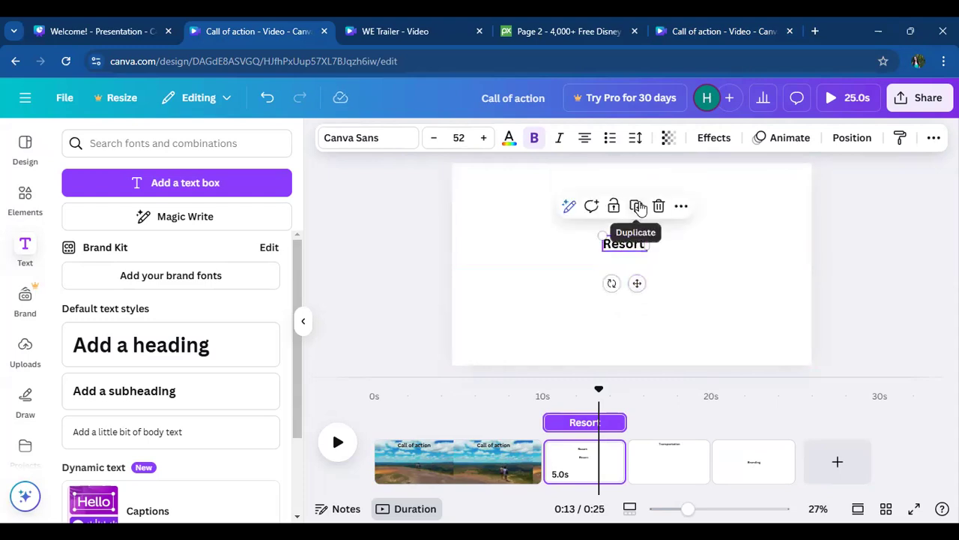
{"action": "left_click", "coordinate": [636, 205]}
{"action": "left_click", "coordinate": [692, 315]}
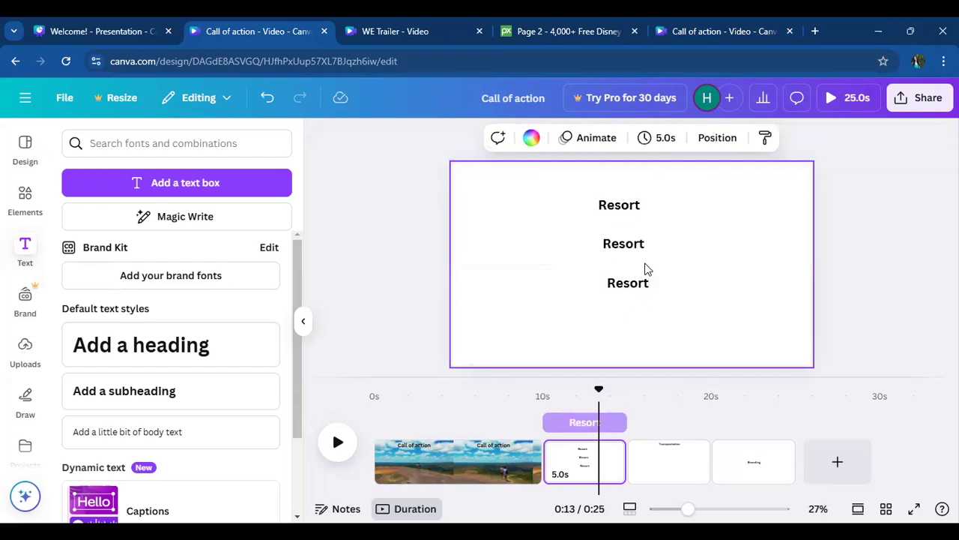
- Extend the middle "Resort" text so that it reads "Resort types"
{"action": "left_click", "coordinate": [627, 253]}
{"action": "left_click", "coordinate": [626, 249]}
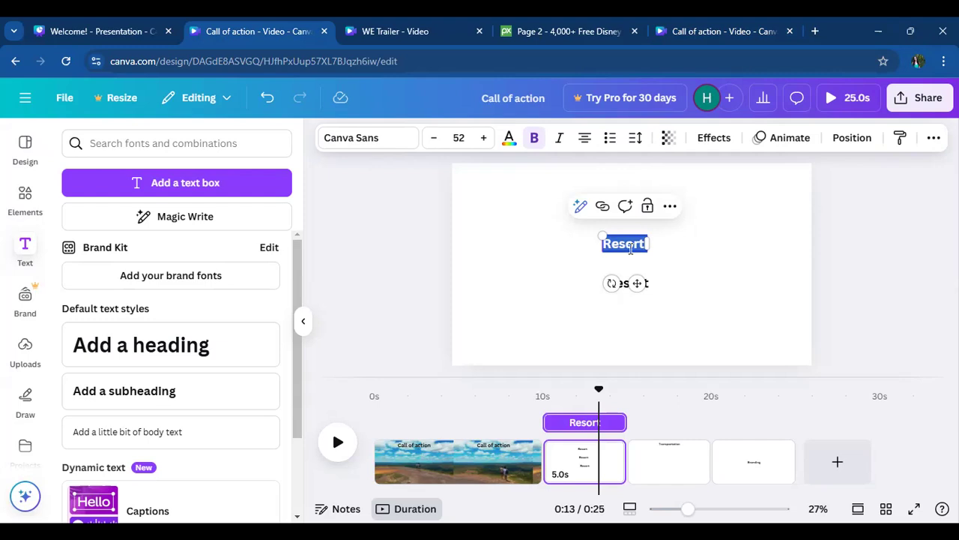
{"action": "key", "text": "Escape"}
{"action": "left_click", "coordinate": [712, 262]}
{"action": "left_click", "coordinate": [637, 245]}
{"action": "left_click", "coordinate": [648, 243]}
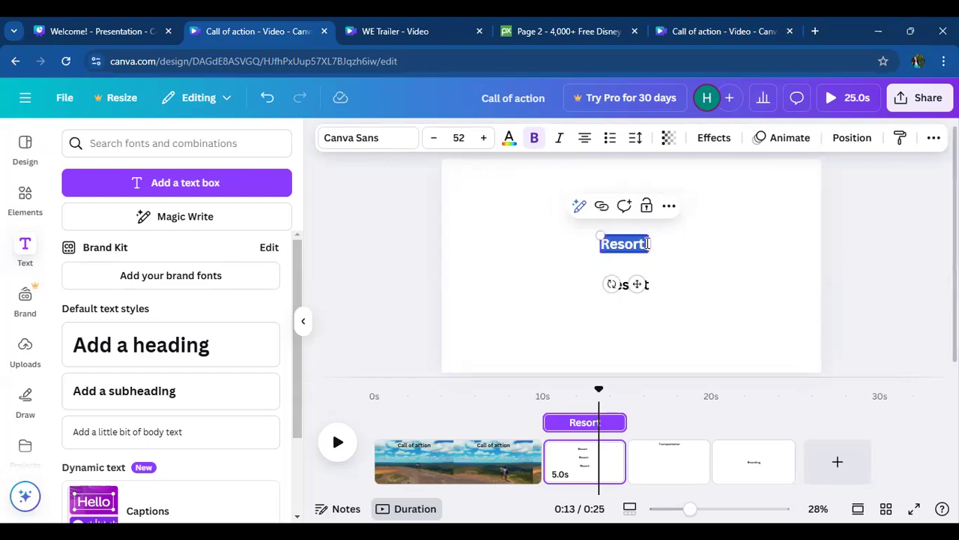
{"action": "left_click", "coordinate": [648, 243]}
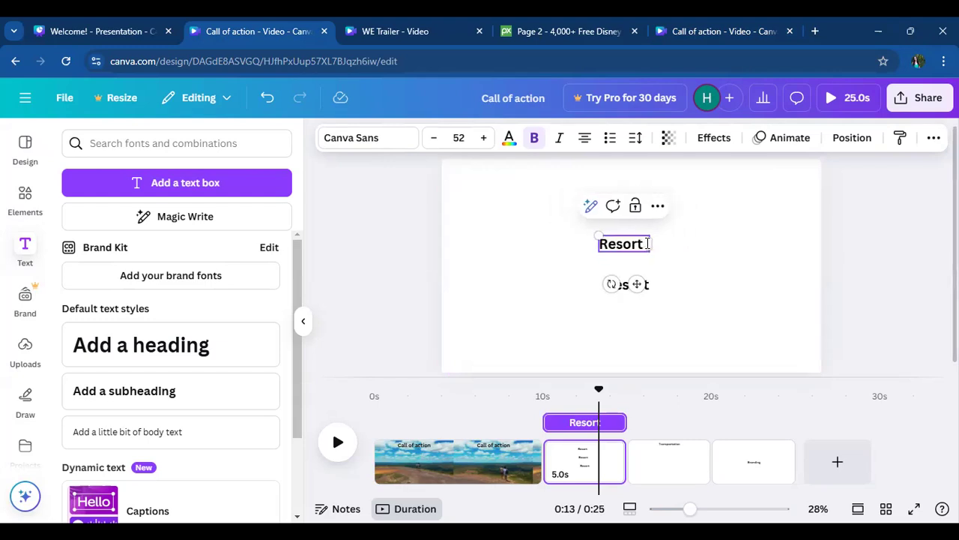
{"action": "type", "text": "types"}
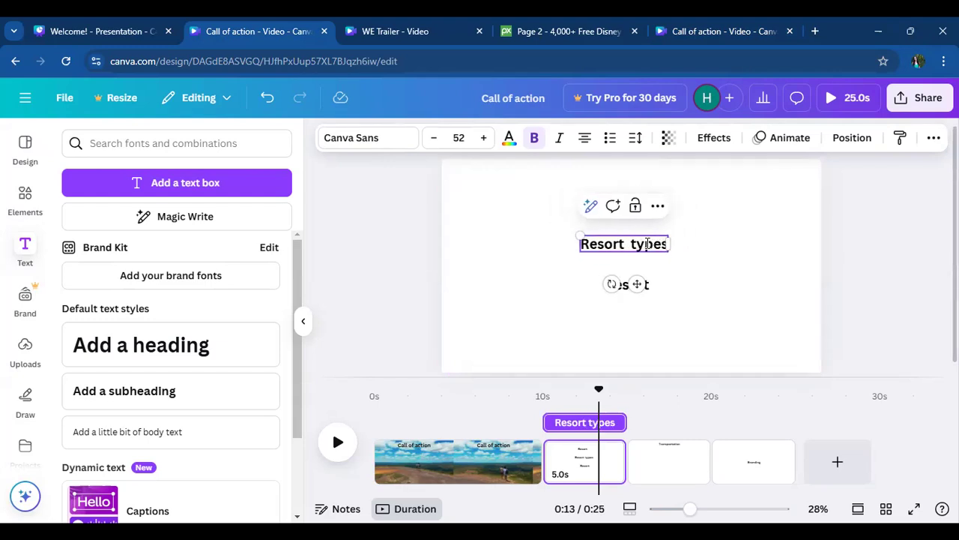
- Replace the lowest "Resort" text on the second page with "Destination"
{"action": "left_click", "coordinate": [627, 289]}
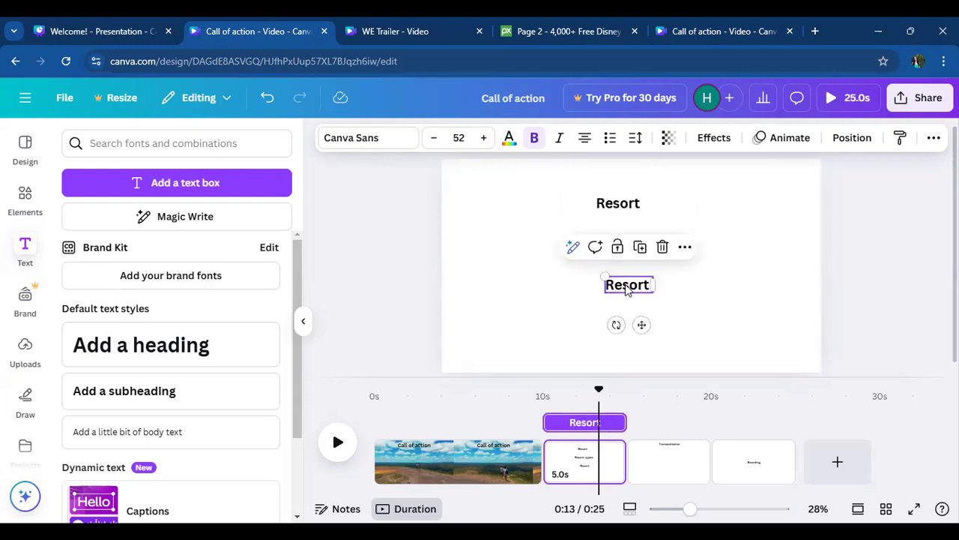
{"action": "right_click", "coordinate": [627, 289]}
{"action": "key", "text": "Escape"}
{"action": "left_click", "coordinate": [619, 283]}
{"action": "left_click", "coordinate": [619, 283]}
{"action": "type", "text": "SEs"}
{"action": "key", "text": "BackSpace"}
{"action": "key", "text": "BackSpace"}
{"action": "key", "text": "BackSpace"}
{"action": "key", "text": "BackSpace"}
{"action": "key", "text": "Delete"}
{"action": "key", "text": "Delete"}
{"action": "key", "text": "Delete"}
{"action": "key", "text": "Delete"}
{"action": "key", "text": "Delete"}
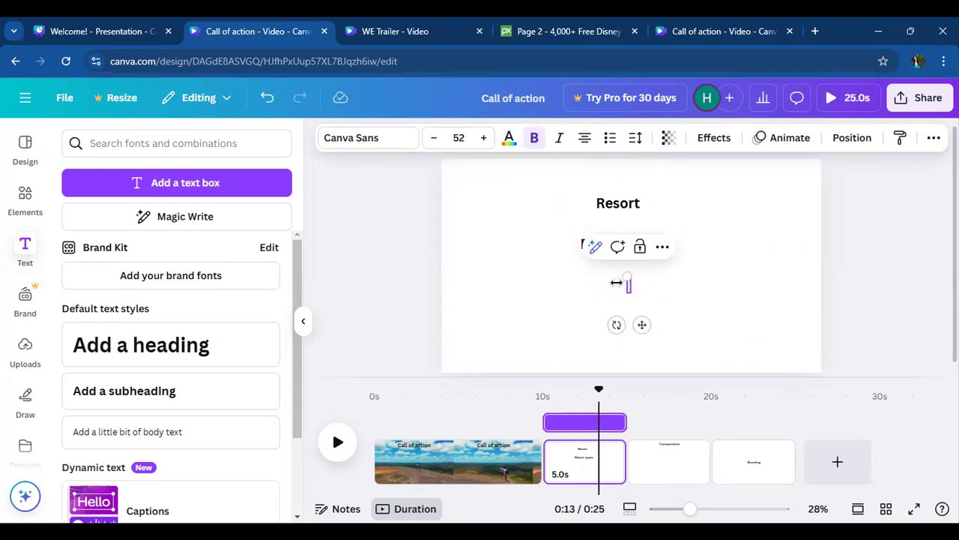
{"action": "type", "text": "Dest"}
{"action": "key", "text": "BackSpace"}
{"action": "type", "text": "tination"}
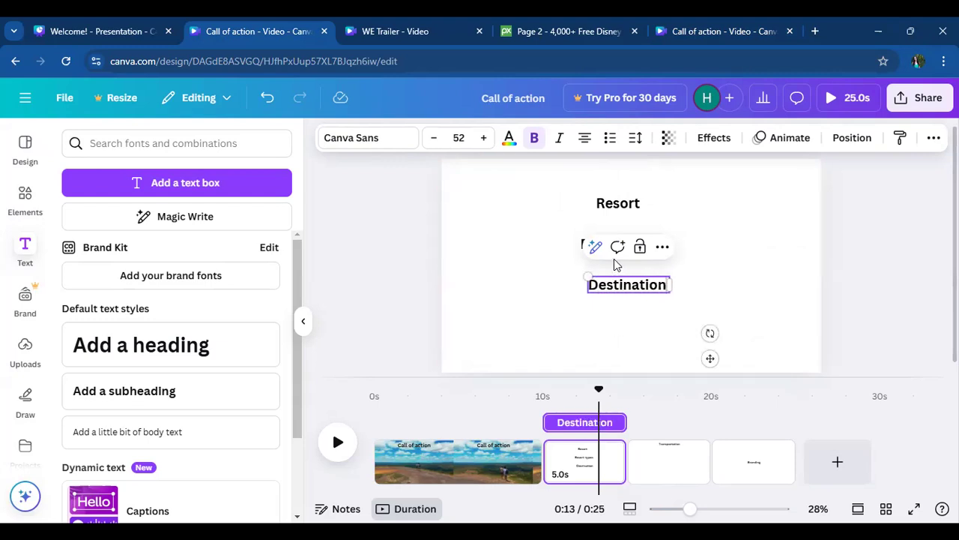
{"action": "right_click", "coordinate": [753, 296]}
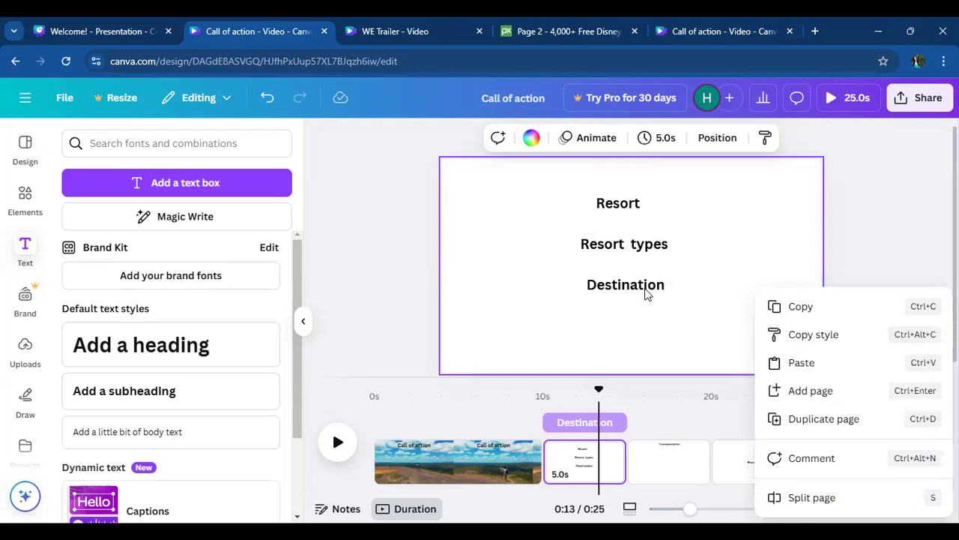
{"action": "left_click", "coordinate": [641, 461]}
- Duplicate the "Transportation" text on the third page and place the copy just below it
{"action": "left_click", "coordinate": [672, 466]}
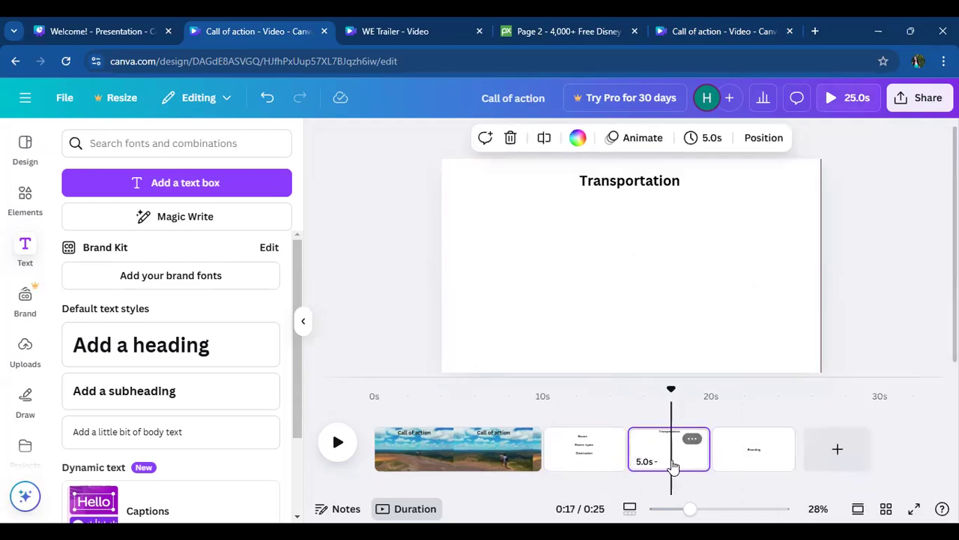
{"action": "left_click", "coordinate": [609, 189]}
{"action": "left_click", "coordinate": [646, 220]}
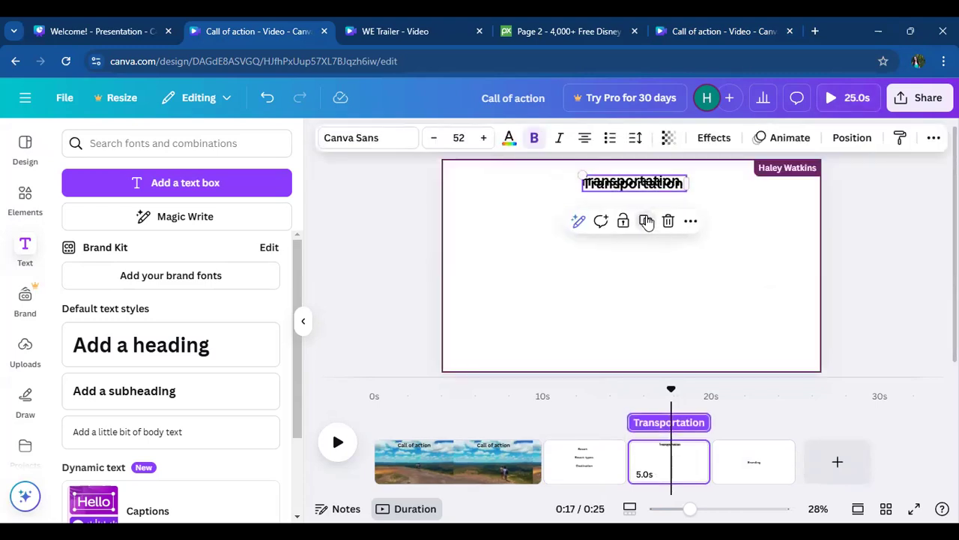
{"action": "left_click_drag", "start_coordinate": [643, 189], "coordinate": [634, 227]}
- Replace the wording of the lower "Transportation" copy with "rental"
{"action": "double_click", "coordinate": [633, 223]}
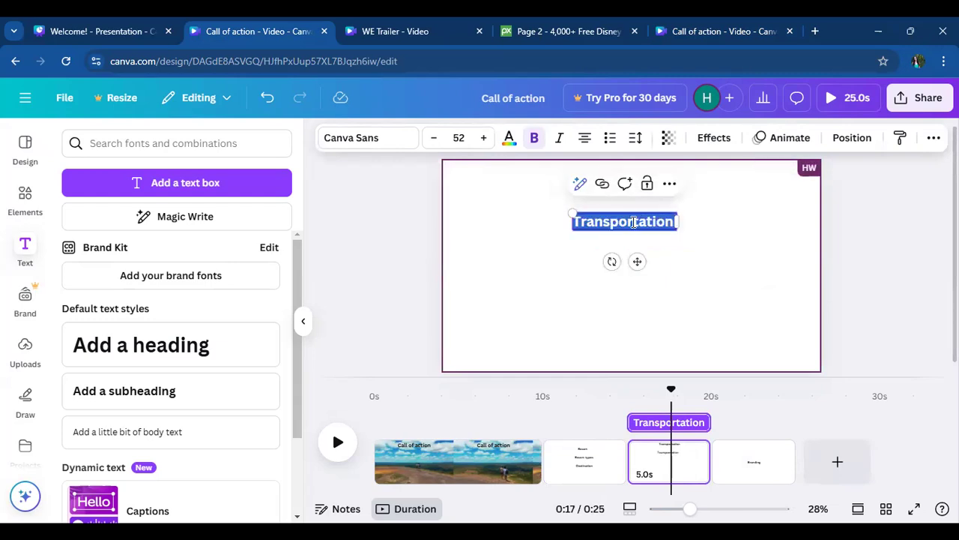
{"action": "type", "text": "rental"}
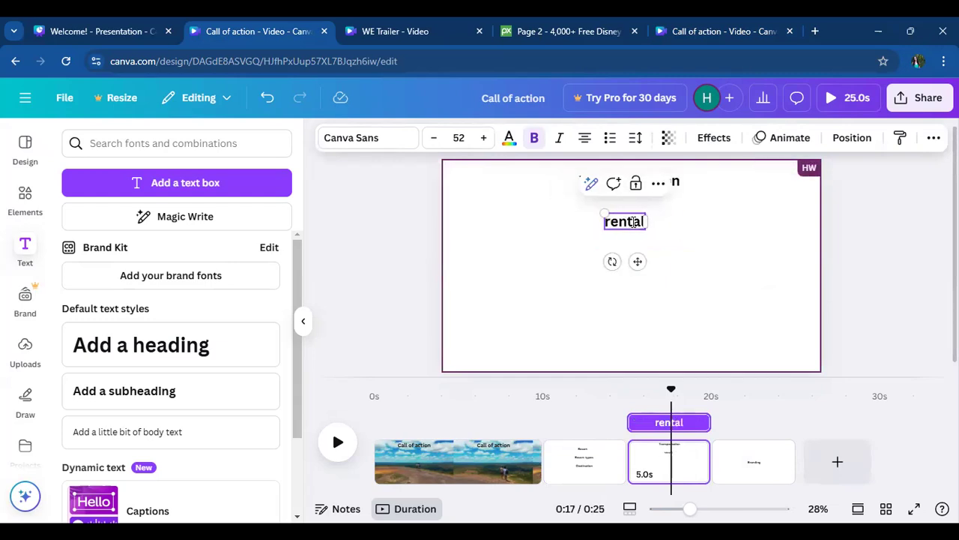
{"action": "key", "text": "Return"}
{"action": "key", "text": "BackSpace"}
{"action": "left_click", "coordinate": [728, 223]}
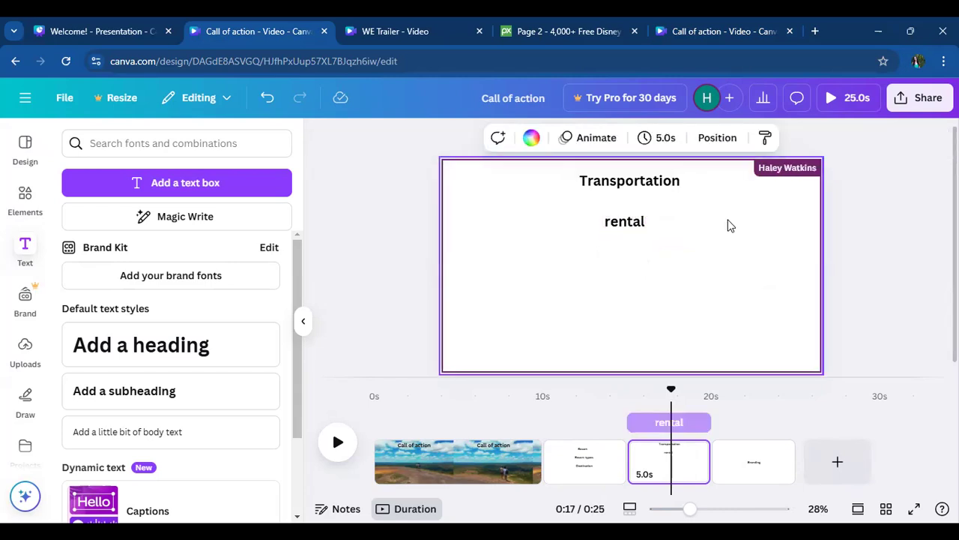
- Duplicate the "rental" text just below itself and change the copy's wording to "Flights"
{"action": "left_click", "coordinate": [624, 222]}
{"action": "left_click", "coordinate": [639, 187]}
{"action": "left_click_drag", "start_coordinate": [639, 266], "coordinate": [638, 298]}
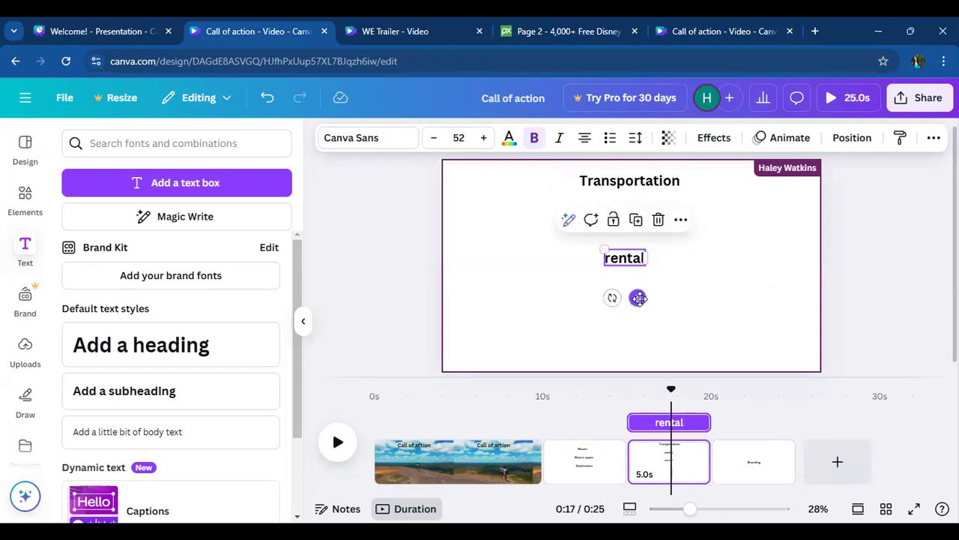
{"action": "double_click", "coordinate": [631, 260]}
{"action": "type", "text": "Flights"}
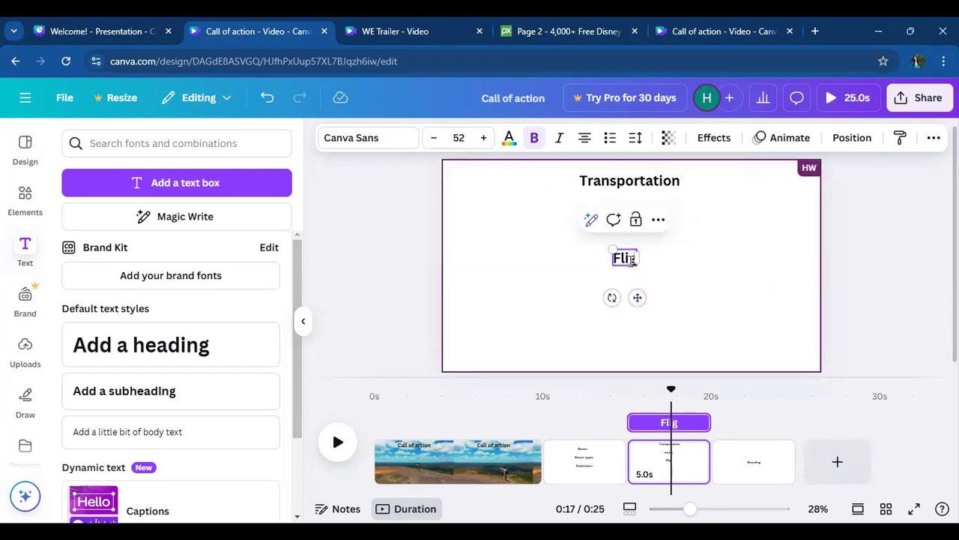
{"action": "left_click", "coordinate": [700, 293]}
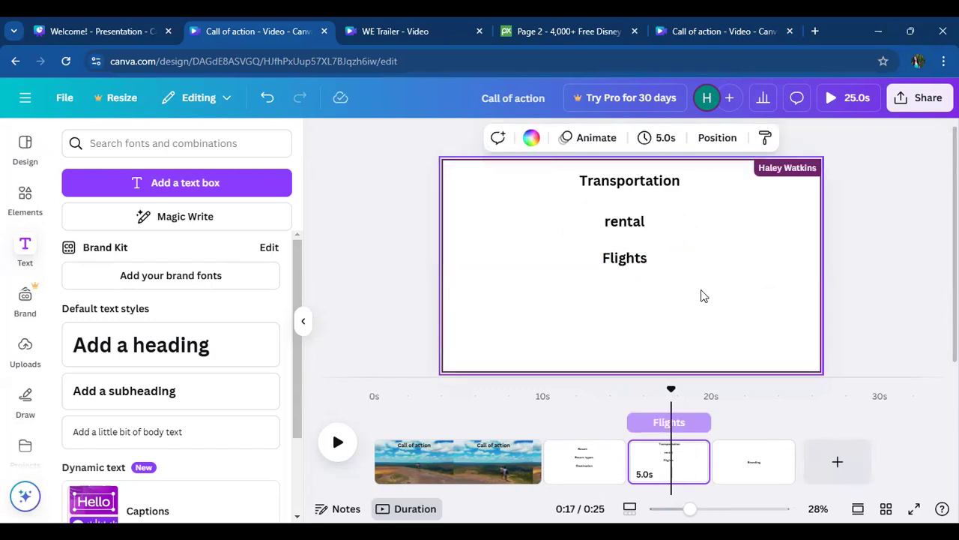
- Duplicate the "Flights" text just below itself and change the copy's wording to "Train"
{"action": "left_click", "coordinate": [627, 258]}
{"action": "left_click", "coordinate": [639, 223]}
{"action": "left_click_drag", "start_coordinate": [641, 299], "coordinate": [644, 339]}
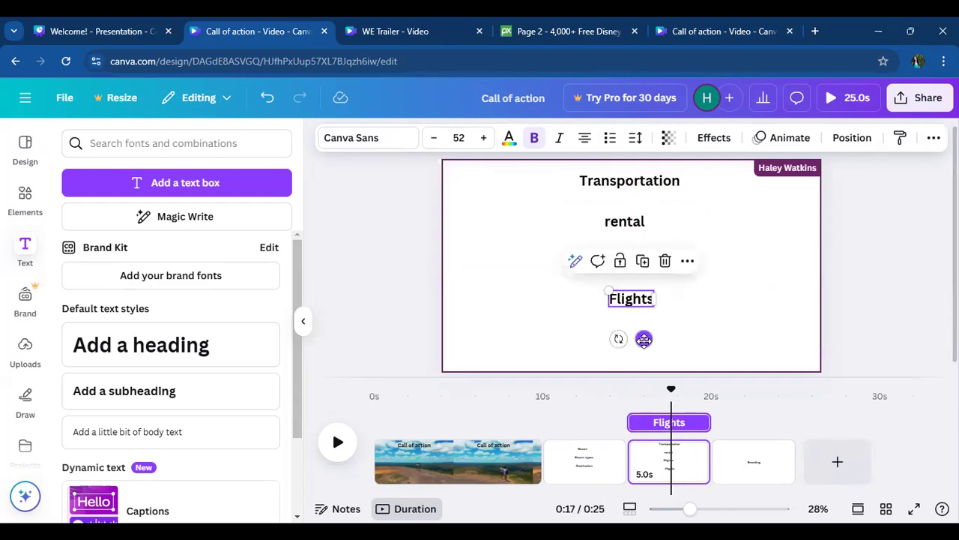
{"action": "double_click", "coordinate": [630, 300]}
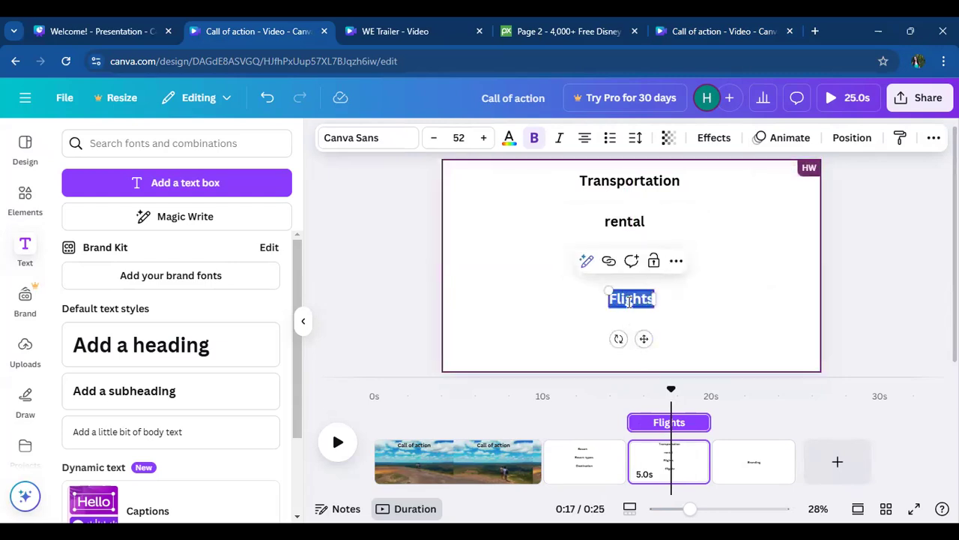
{"action": "type", "text": "Train"}
{"action": "left_click", "coordinate": [745, 297]}
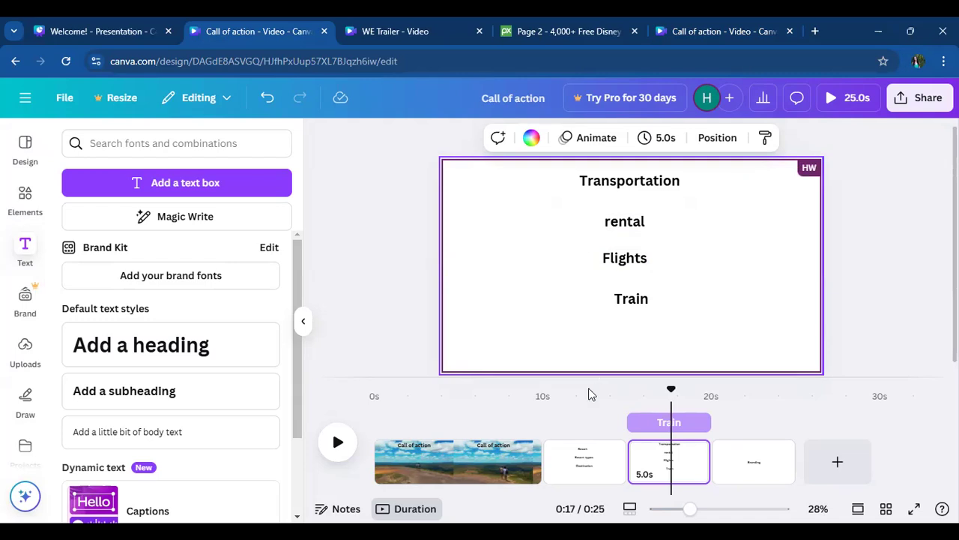
{"action": "right_click", "coordinate": [575, 474]}
{"action": "right_click", "coordinate": [575, 474]}
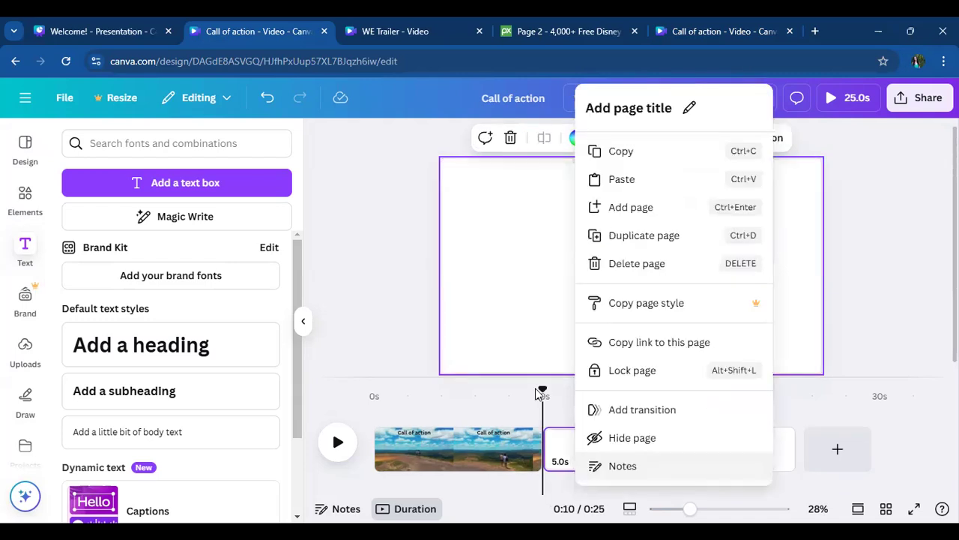
{"action": "left_click", "coordinate": [421, 331]}
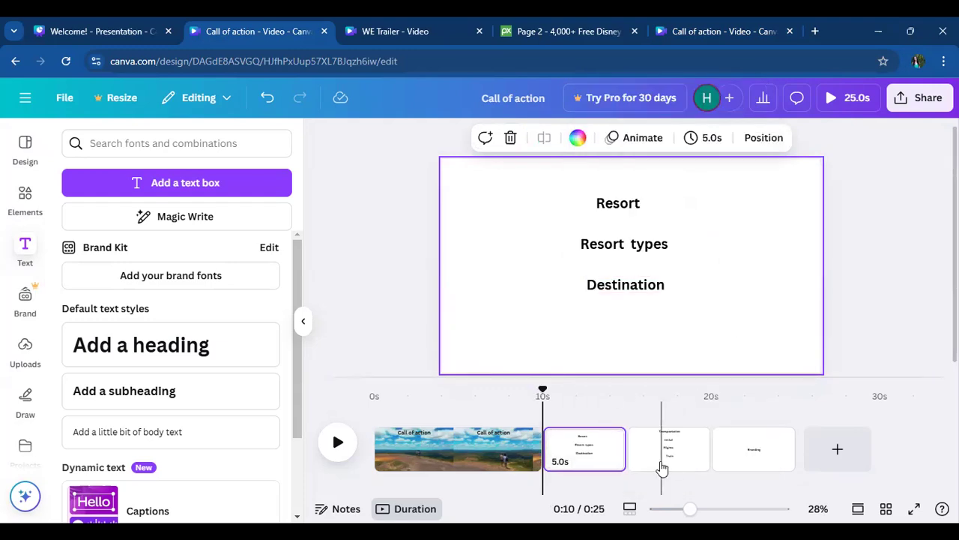
{"action": "left_click_drag", "start_coordinate": [678, 466], "coordinate": [716, 443]}
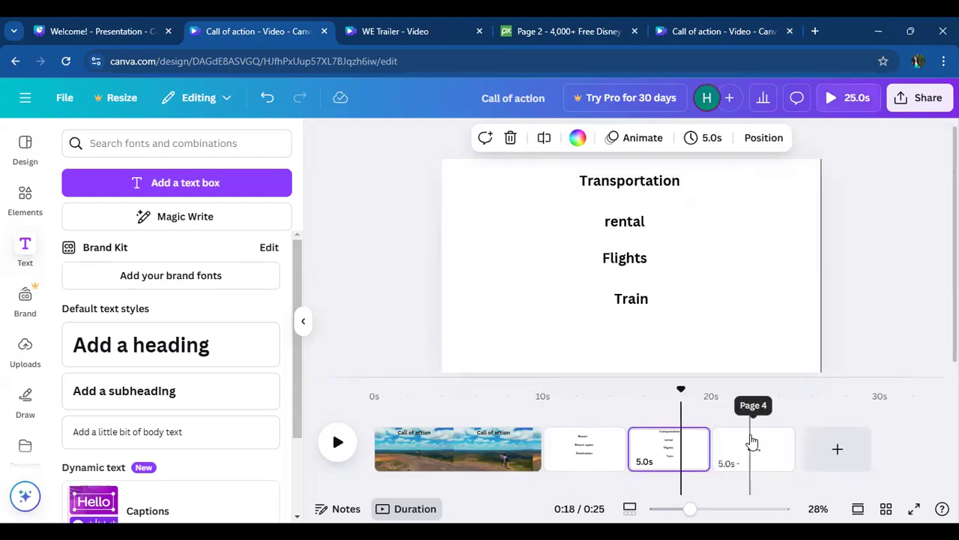
- Replace the "Branding" text on the fourth page with "Logo"
{"action": "left_click", "coordinate": [752, 442]}
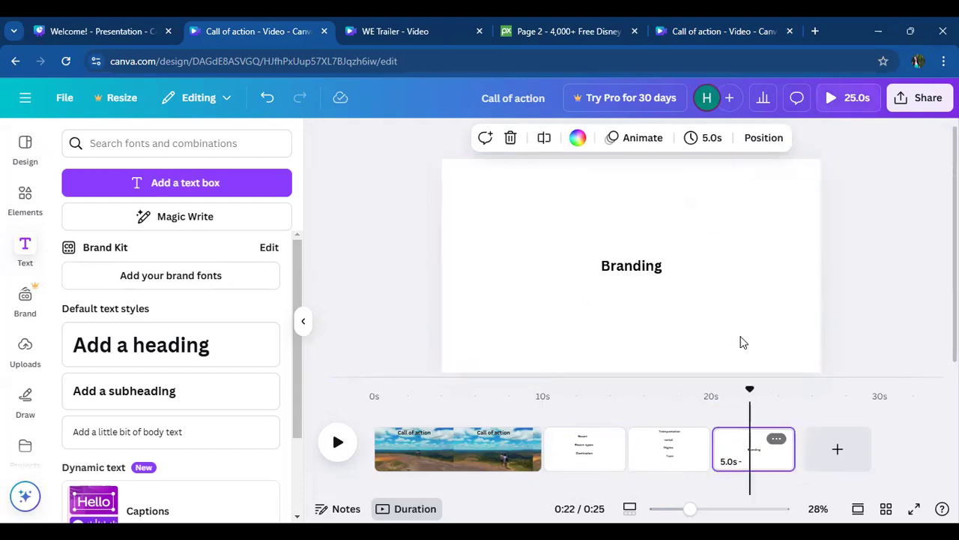
{"action": "left_click", "coordinate": [634, 268]}
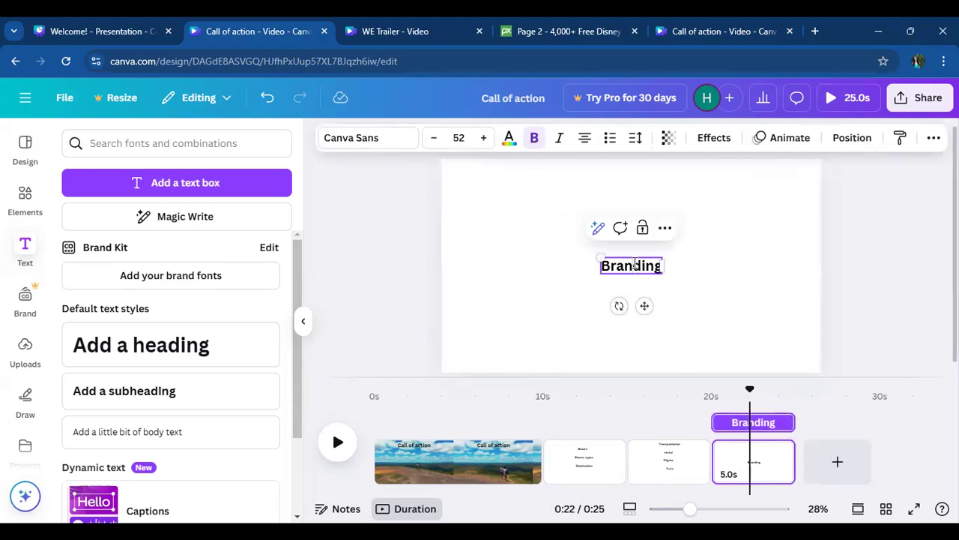
{"action": "mouse_move", "coordinate": [601, 266]}
{"action": "left_mouse_down"}
{"action": "mouse_move", "coordinate": [632, 267]}
{"action": "mouse_move", "coordinate": [590, 266]}
{"action": "left_mouse_up"}
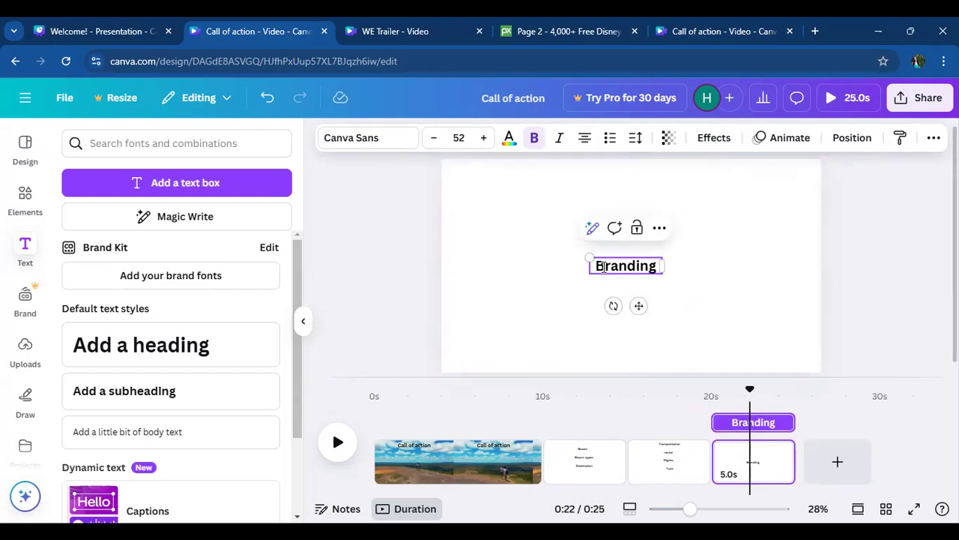
{"action": "left_click_drag", "start_coordinate": [659, 266], "coordinate": [591, 267]}
{"action": "type", "text": "ogo"}
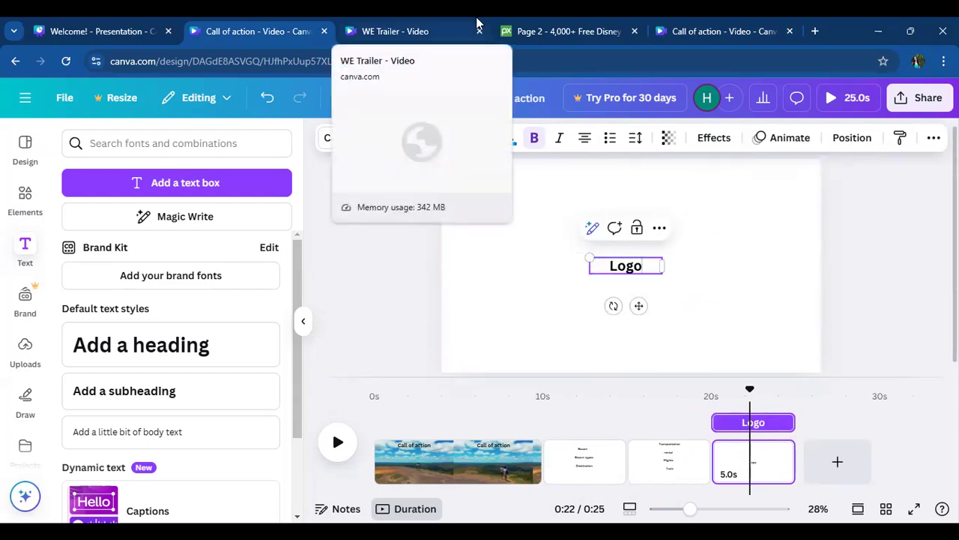
{"action": "left_click", "coordinate": [682, 216]}
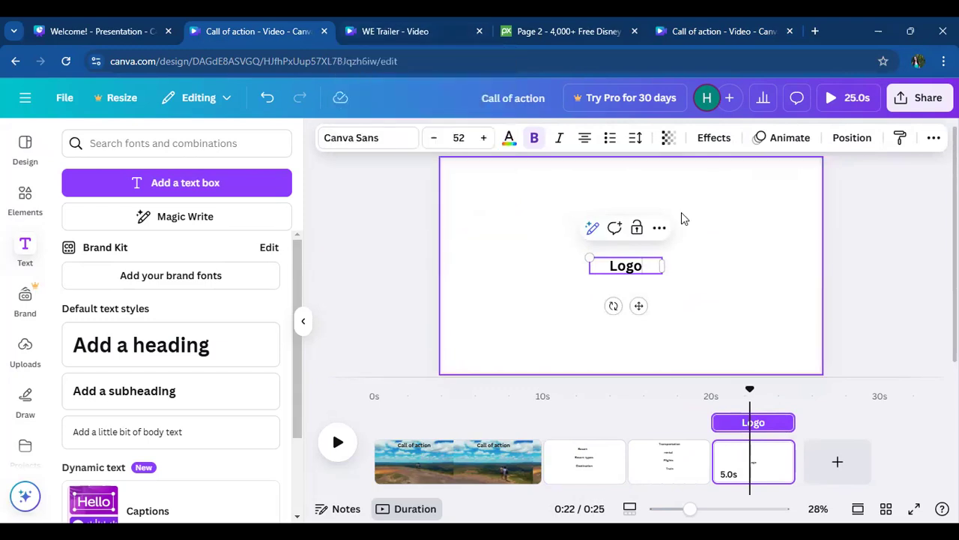
- Move the "Logo" text to the page's upper-left area and place a duplicate of it on the page's right side
{"action": "left_click", "coordinate": [627, 269]}
{"action": "left_click_drag", "start_coordinate": [627, 272], "coordinate": [498, 211]}
{"action": "left_click", "coordinate": [512, 245]}
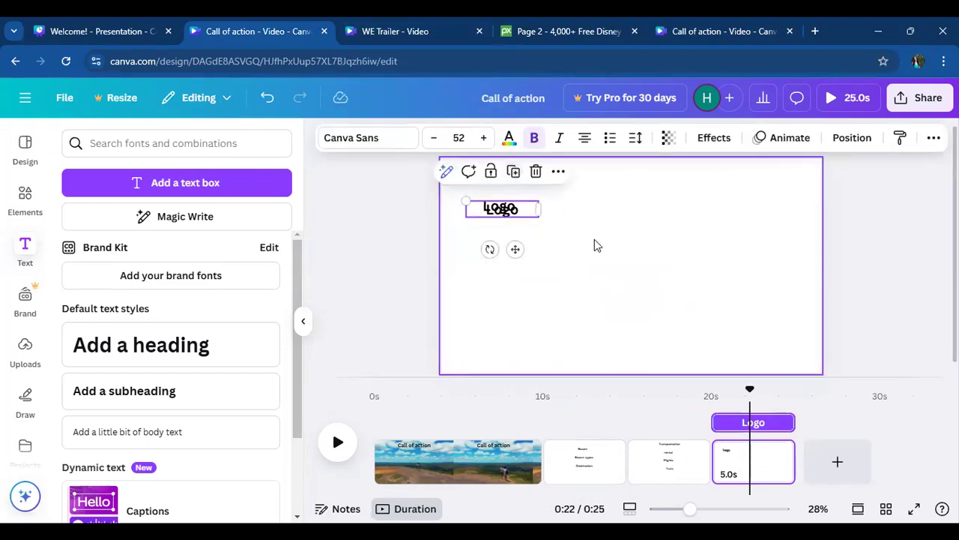
{"action": "left_click_drag", "start_coordinate": [514, 248], "coordinate": [739, 288]}
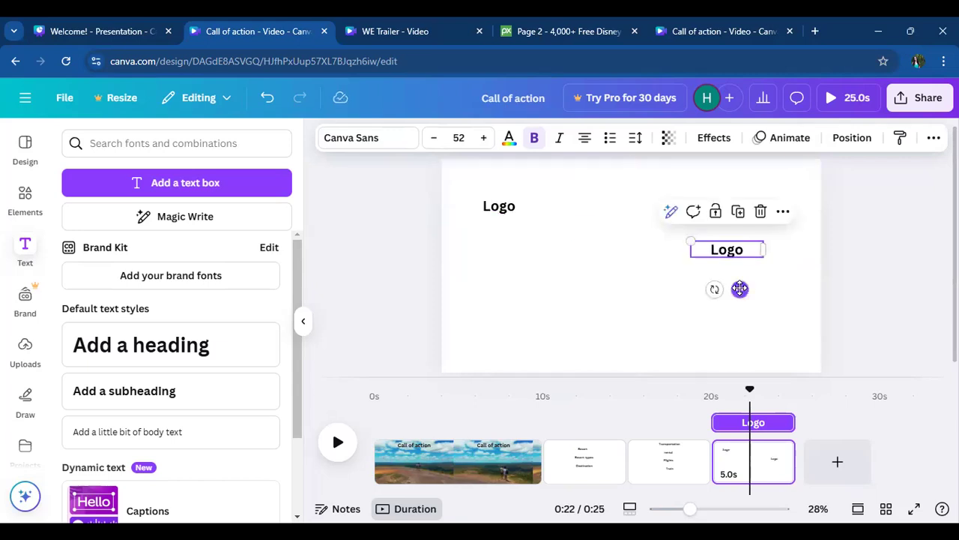
- Change the copied "Logo" text to "Contact Info" and widen its text box so the wording fits on one line
{"action": "double_click", "coordinate": [725, 248]}
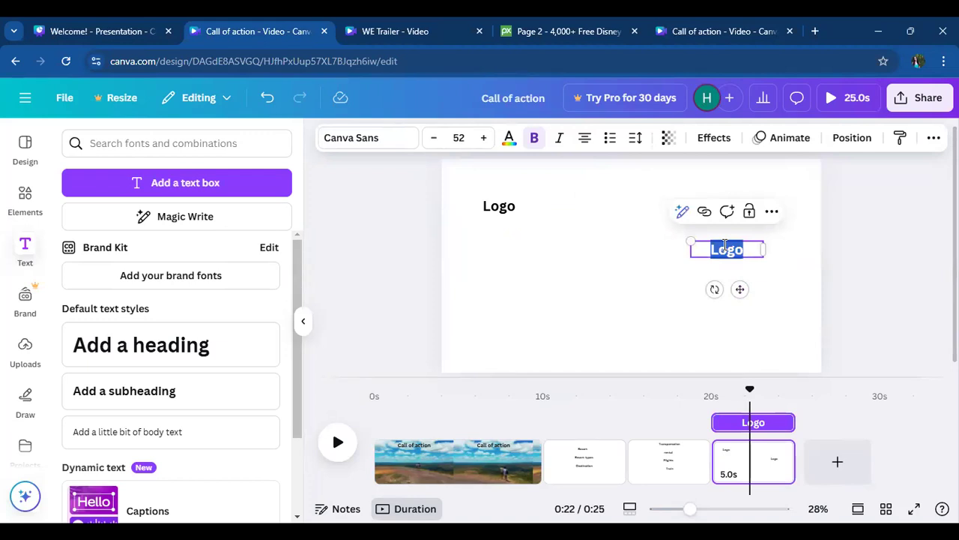
{"action": "type", "text": "Contan"}
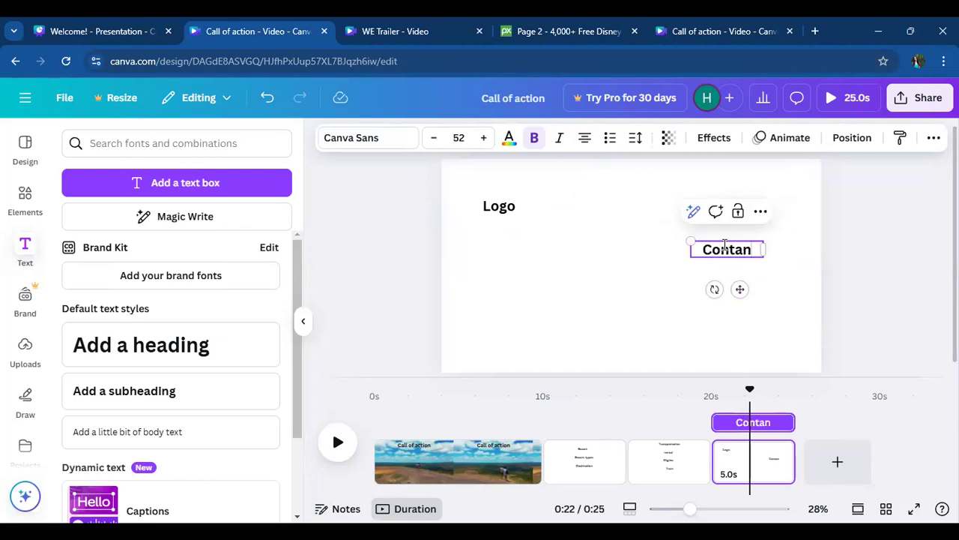
{"action": "key", "text": "BackSpace"}
{"action": "type", "text": "ct"}
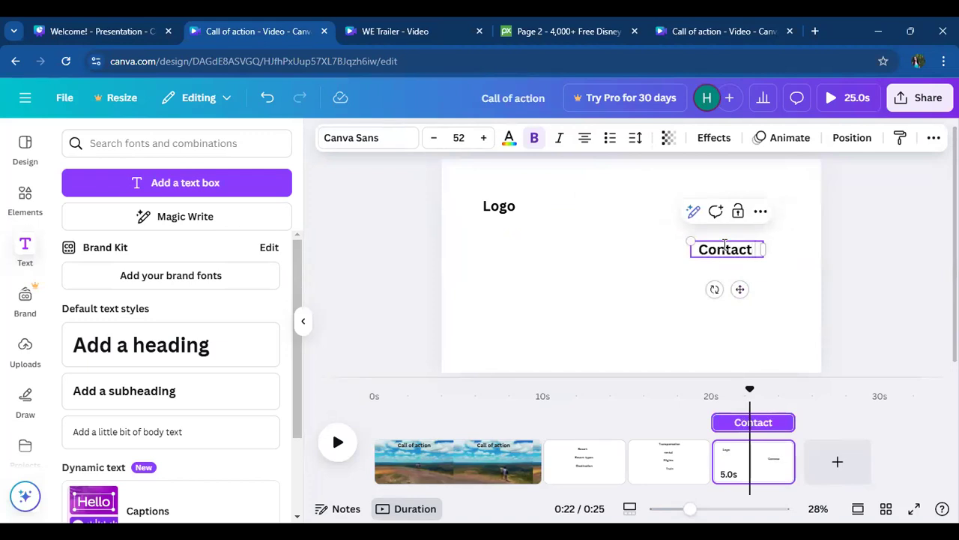
{"action": "type", "text": " Info"}
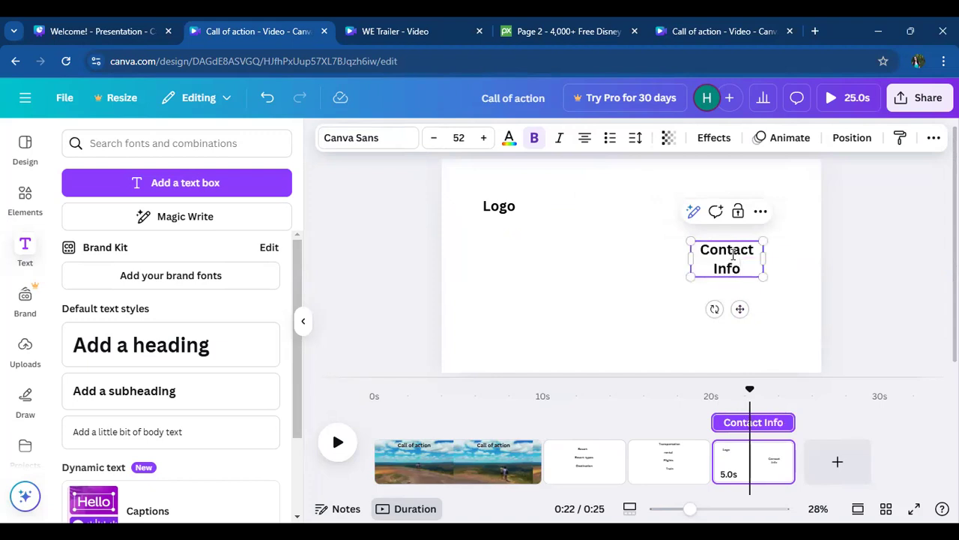
{"action": "scroll", "coordinate": [733, 254], "scroll_direction": "up", "scroll_amount": 1}
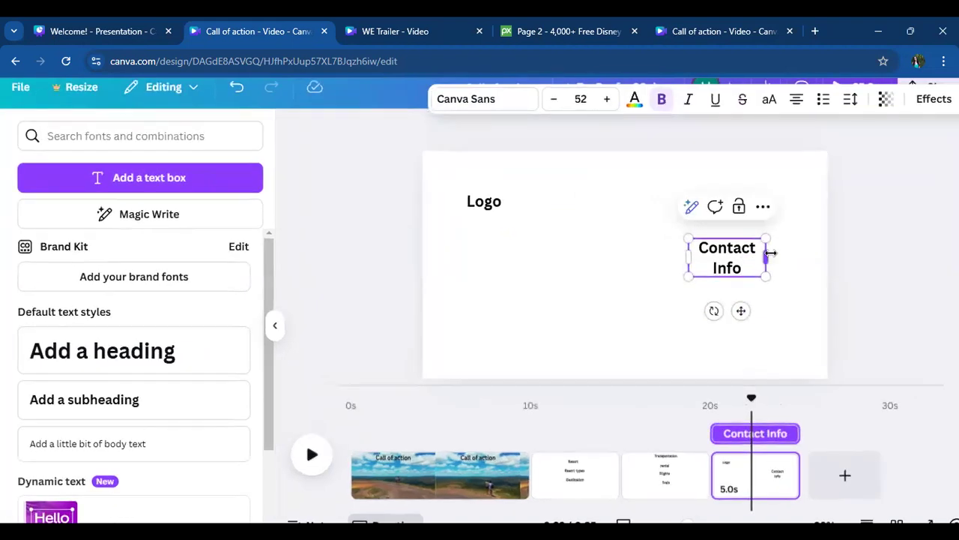
{"action": "left_click_drag", "start_coordinate": [776, 253], "coordinate": [793, 250]}
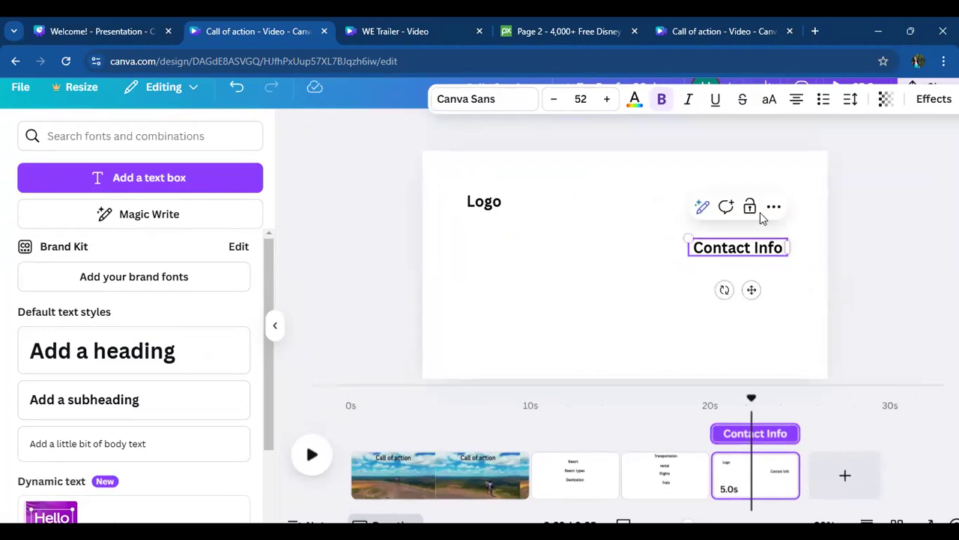
{"action": "left_click", "coordinate": [757, 273]}
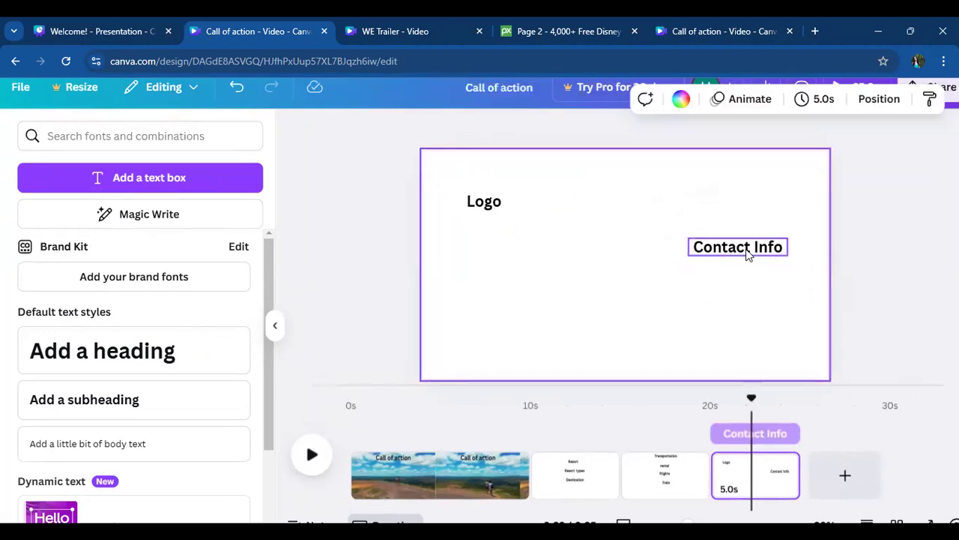
- Duplicate the "Contact Info" text into the page's lower-left area and change the copy's wording to "Call of action"
{"action": "left_click", "coordinate": [746, 251]}
{"action": "left_click", "coordinate": [749, 206]}
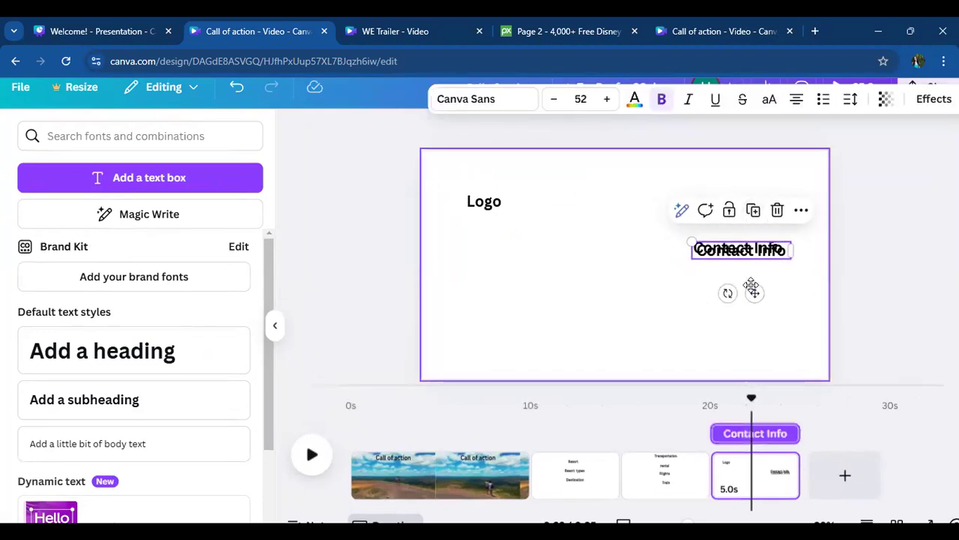
{"action": "left_click_drag", "start_coordinate": [647, 343], "coordinate": [533, 340]}
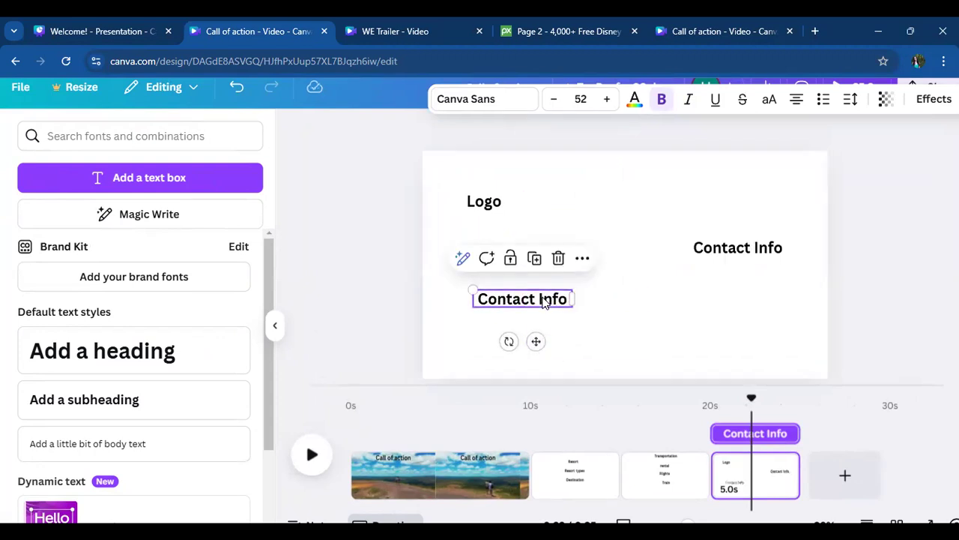
{"action": "double_click", "coordinate": [545, 300]}
{"action": "type", "text": "CLL"}
{"action": "key", "text": "BackSpace"}
{"action": "key", "text": "BackSpace"}
{"action": "type", "text": "al"}
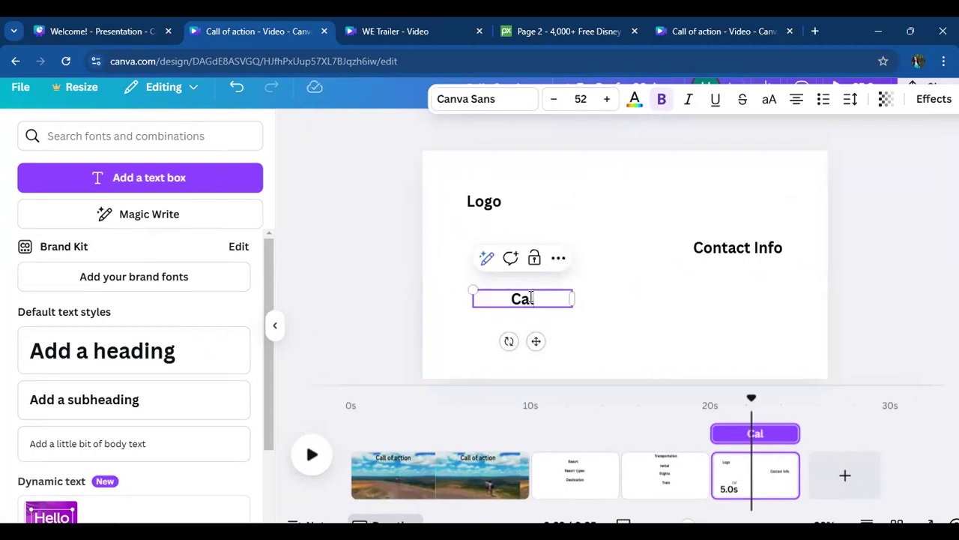
{"action": "type", "text": "l of action"}
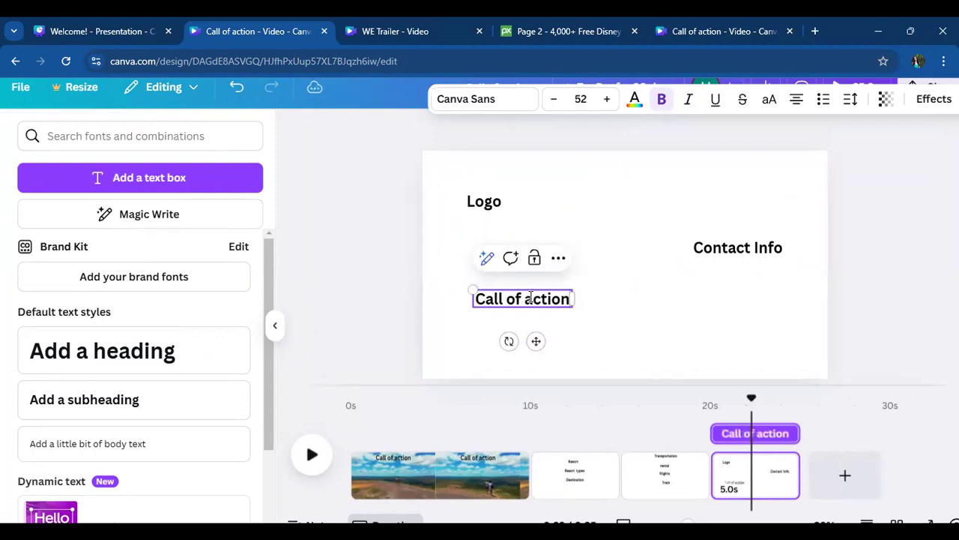
{"action": "left_click", "coordinate": [641, 286]}
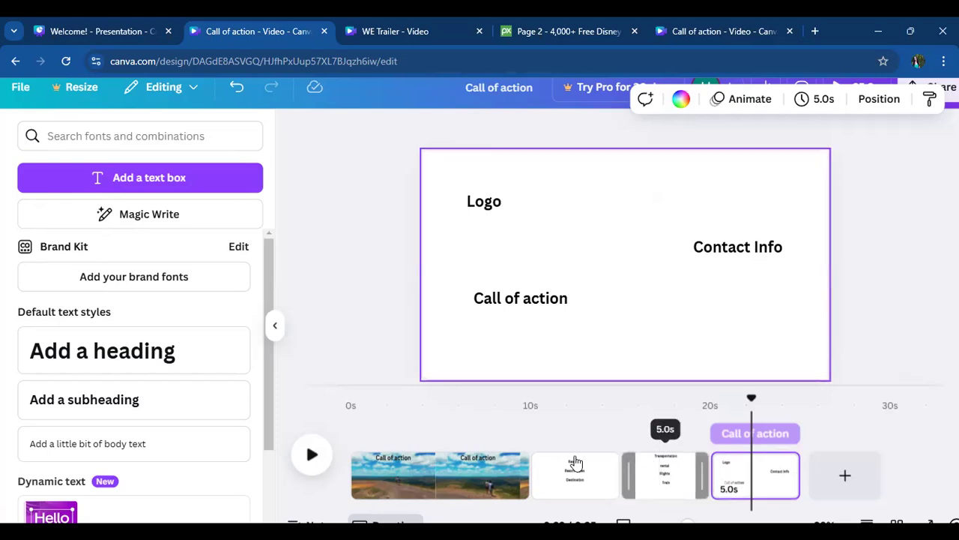
- Select the opening video clip, and open ChatGPT in a new browser tab
{"action": "left_click", "coordinate": [490, 483]}
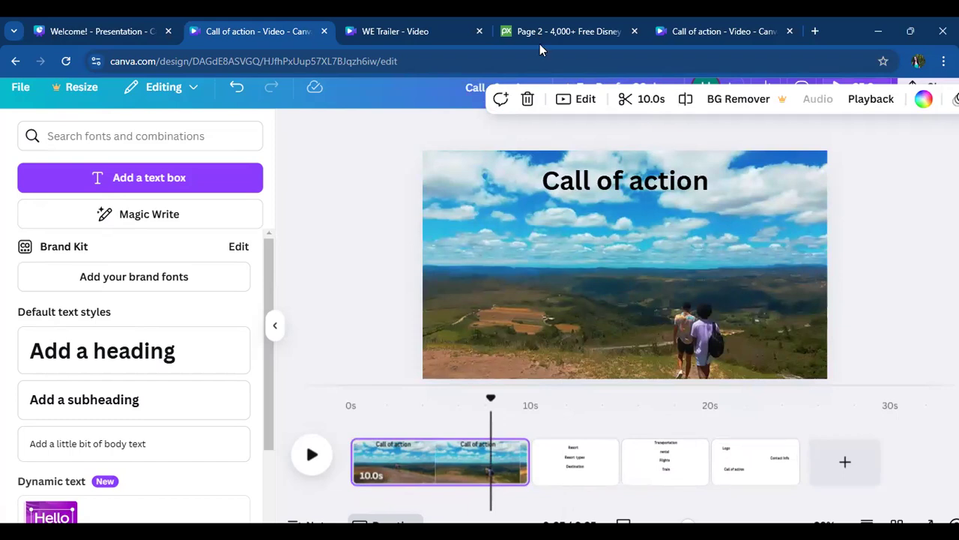
{"action": "left_click", "coordinate": [816, 31]}
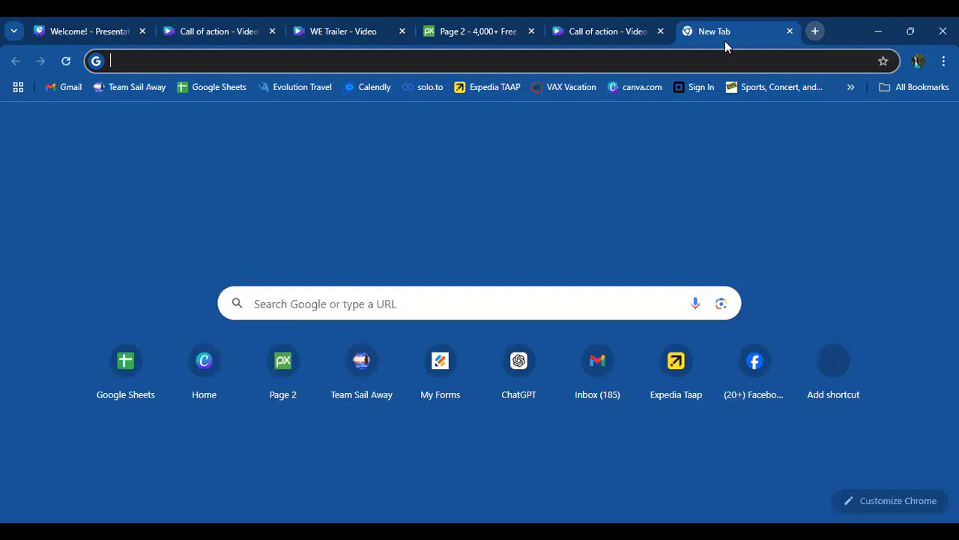
{"action": "type", "text": "chat"}
{"action": "key", "text": "Return"}
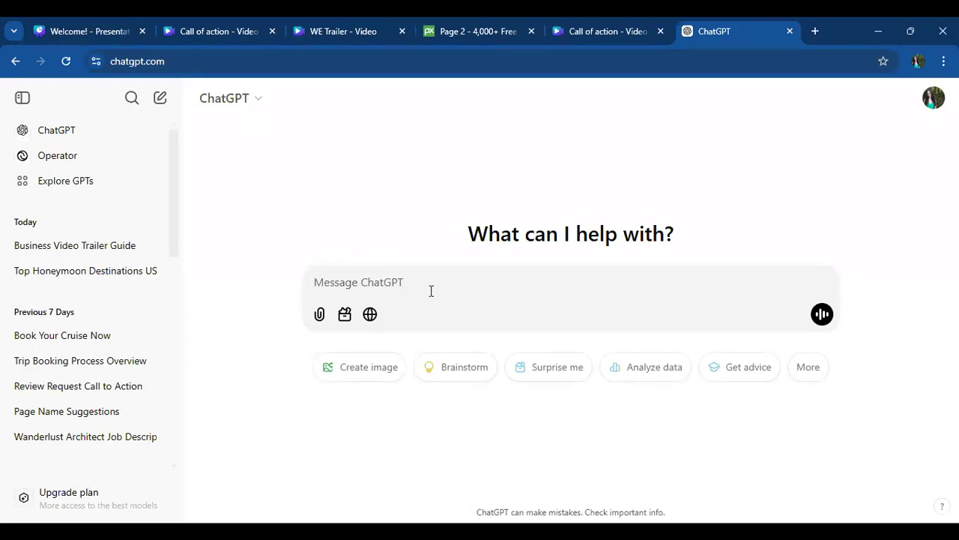
- Ask ChatGPT for a "short attention grabbing intro with call of action"
{"action": "type", "text": "en"}
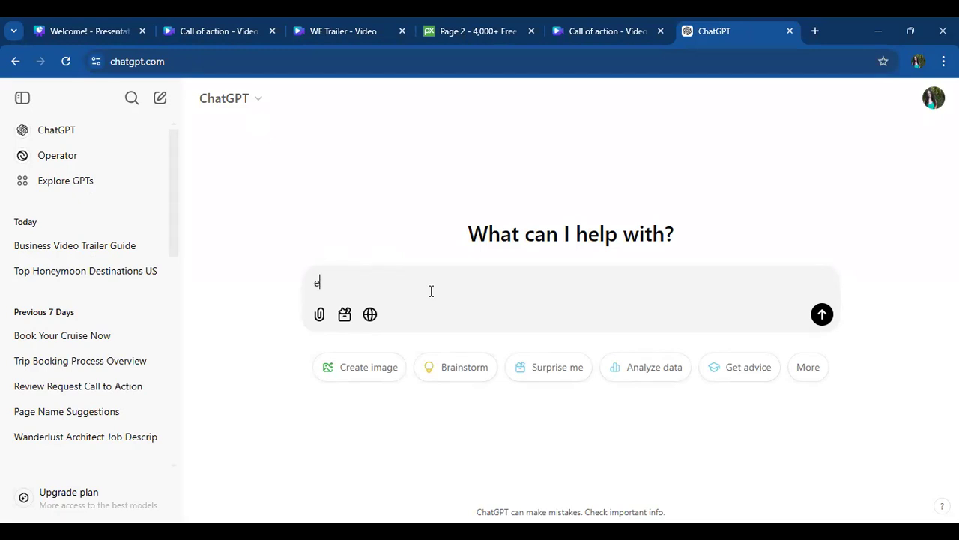
{"action": "key", "text": "BackSpace"}
{"action": "type", "text": "attention grabbing ing"}
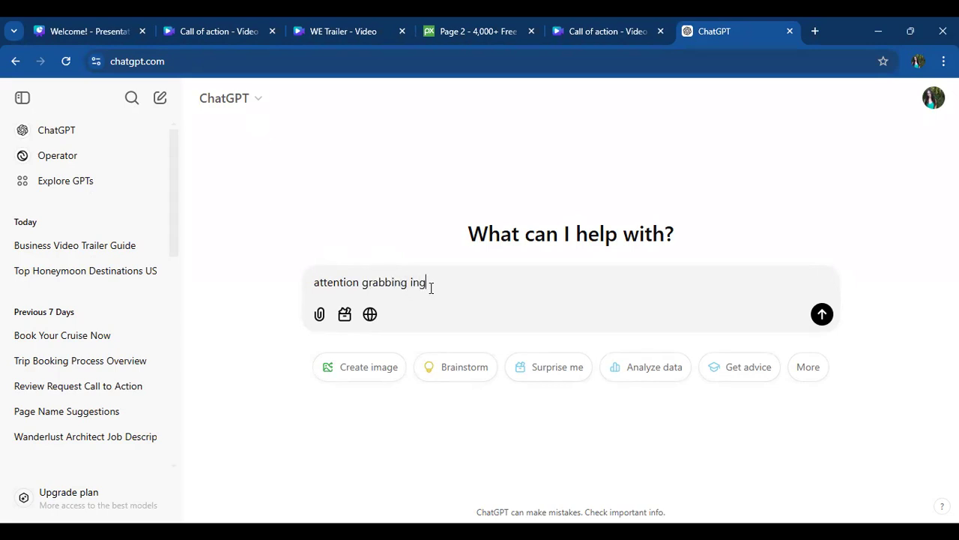
{"action": "type", "text": "ll of action"}
{"action": "left_click", "coordinate": [315, 283]}
{"action": "type", "text": "short"}
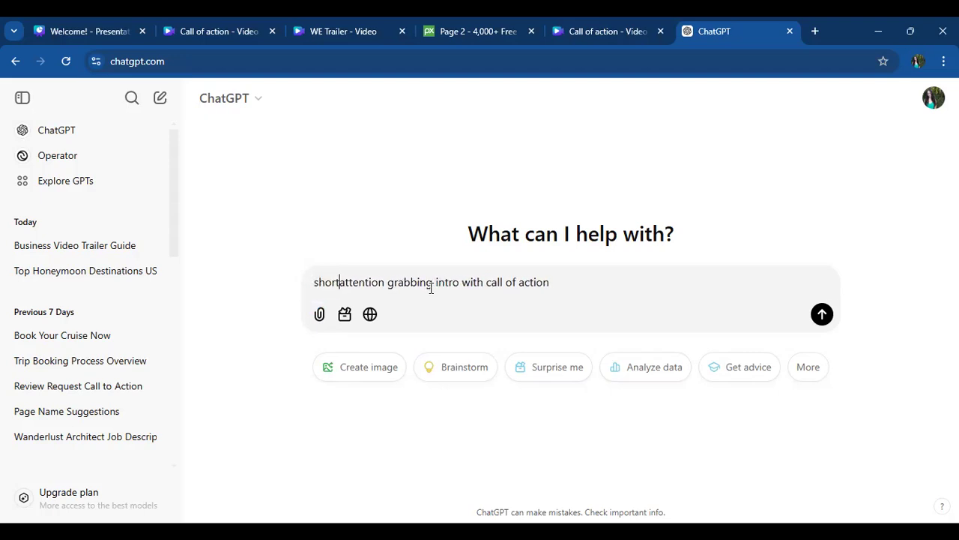
{"action": "key", "text": "Return"}
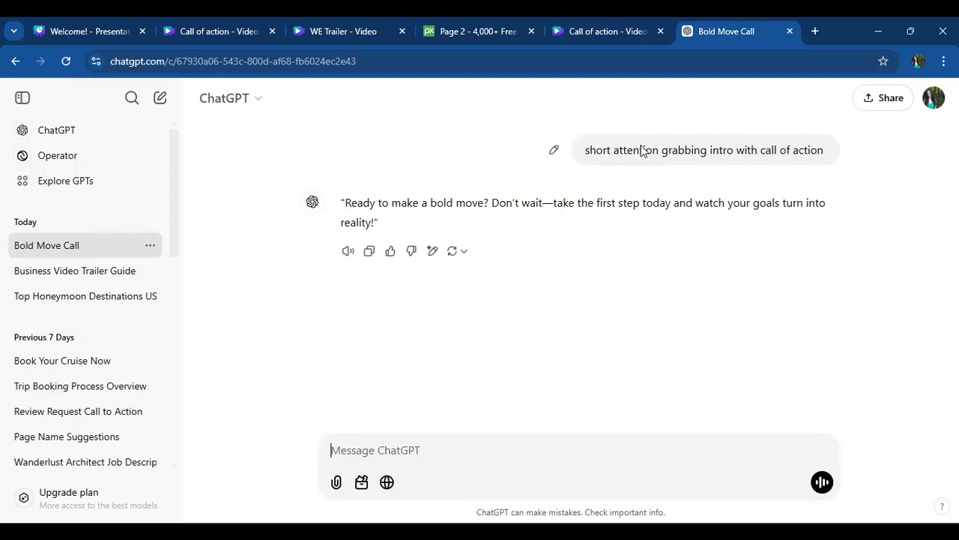
- Reuse the previous prompt in a new message, extend it with "for booking travel with Watkins Escapes", and send it
{"action": "left_click_drag", "start_coordinate": [590, 149], "coordinate": [754, 179]}
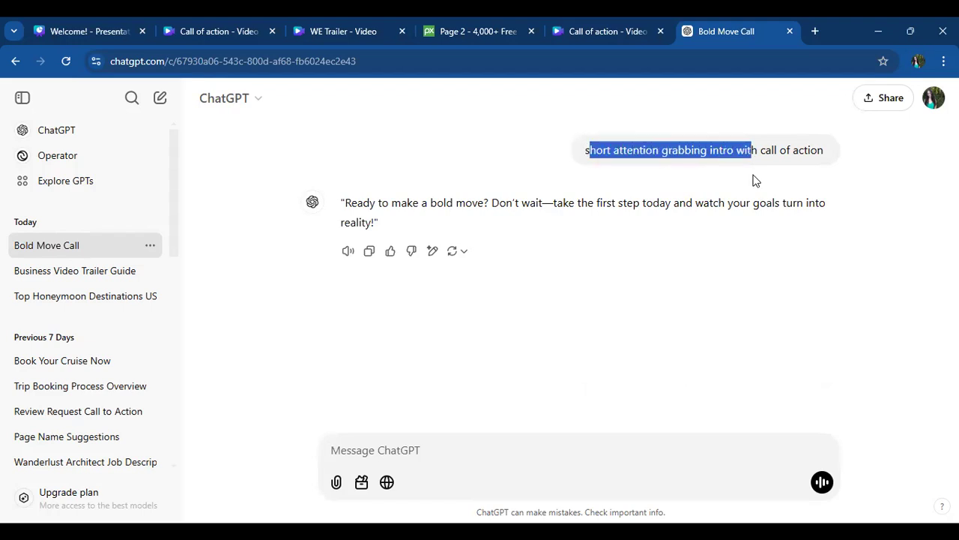
{"action": "left_click", "coordinate": [649, 196]}
{"action": "left_click_drag", "start_coordinate": [584, 150], "coordinate": [824, 149]}
{"action": "key", "text": "ctrl+c"}
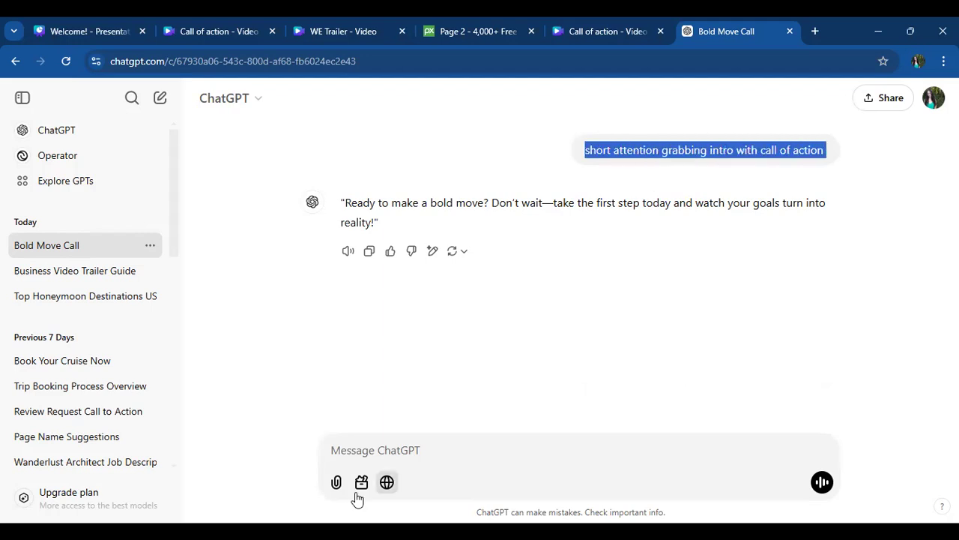
{"action": "left_click", "coordinate": [383, 457]}
{"action": "key", "text": "ctrl+v"}
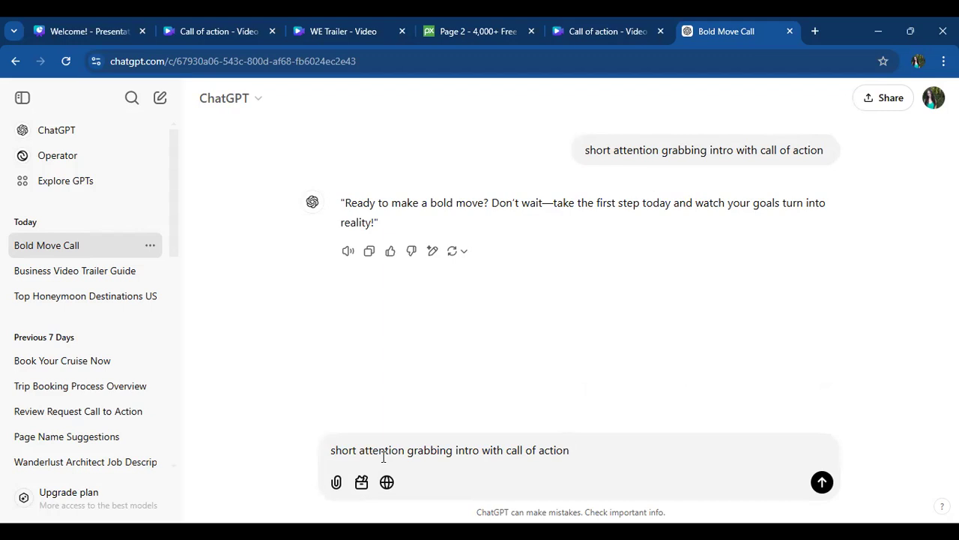
{"action": "type", "text": "for booking travel with Wa"}
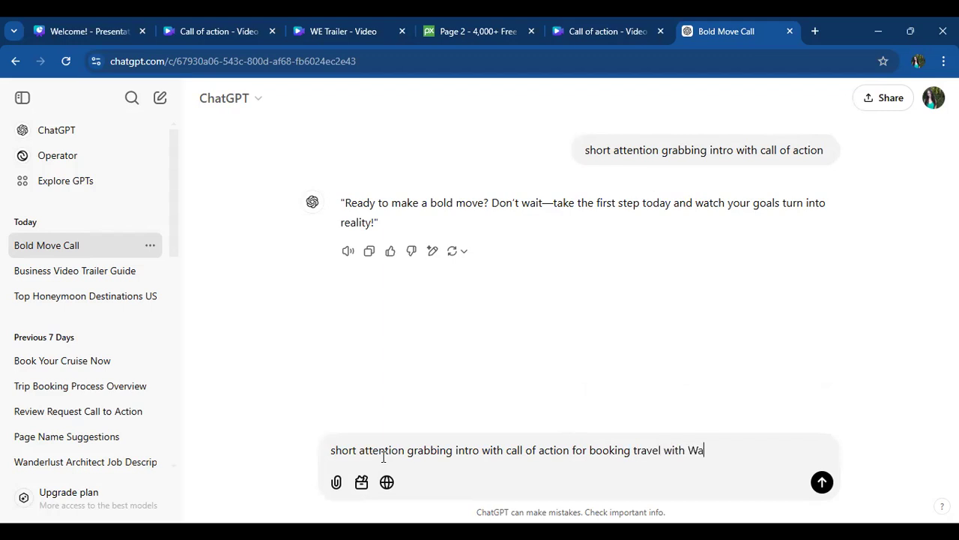
{"action": "type", "text": "tkins Escapes"}
{"action": "key", "text": "Return"}
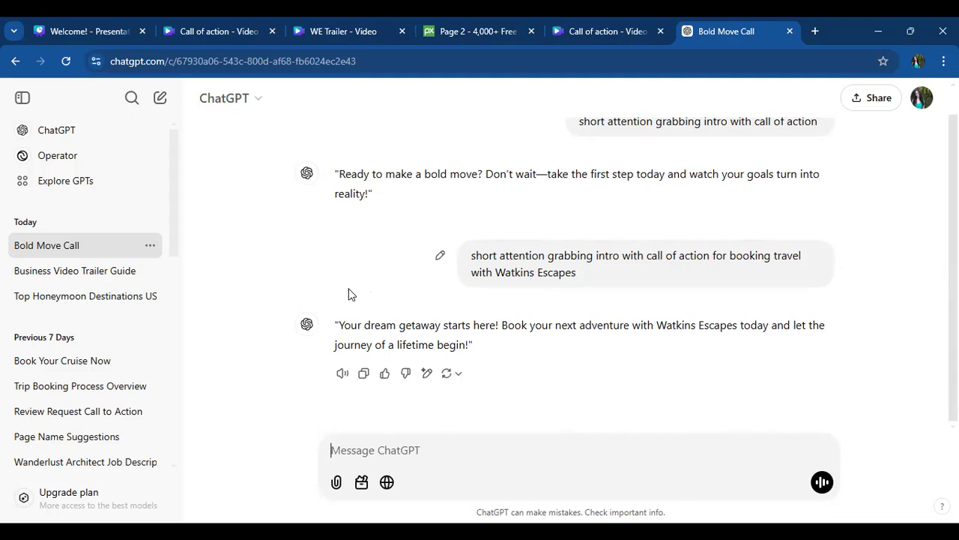
- Copy ChatGPT's "Your dream getaway starts here!" reply without its quotation marks and replace the "Call of action" text on Canva's fourth page with it
{"action": "left_click_drag", "start_coordinate": [341, 322], "coordinate": [470, 346]}
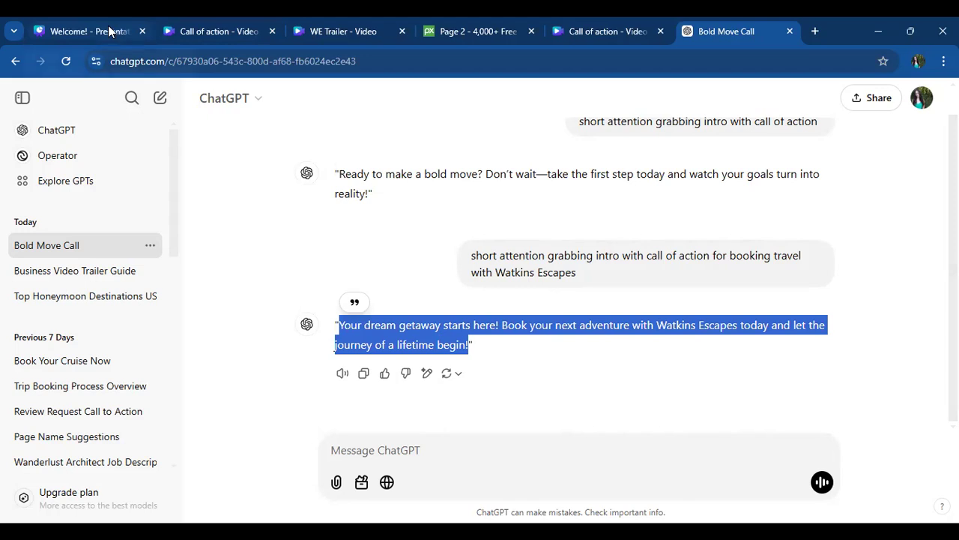
{"action": "left_click", "coordinate": [221, 31]}
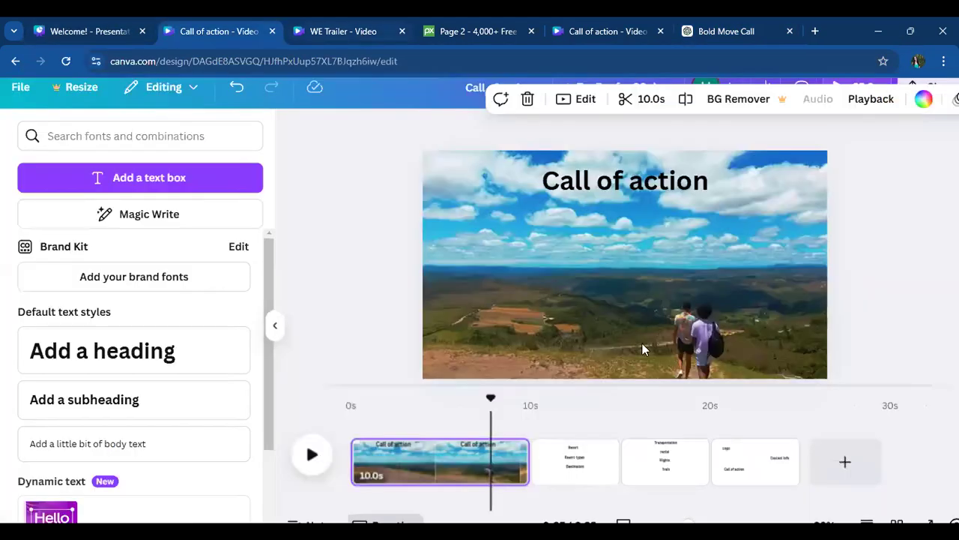
{"action": "left_click", "coordinate": [760, 461]}
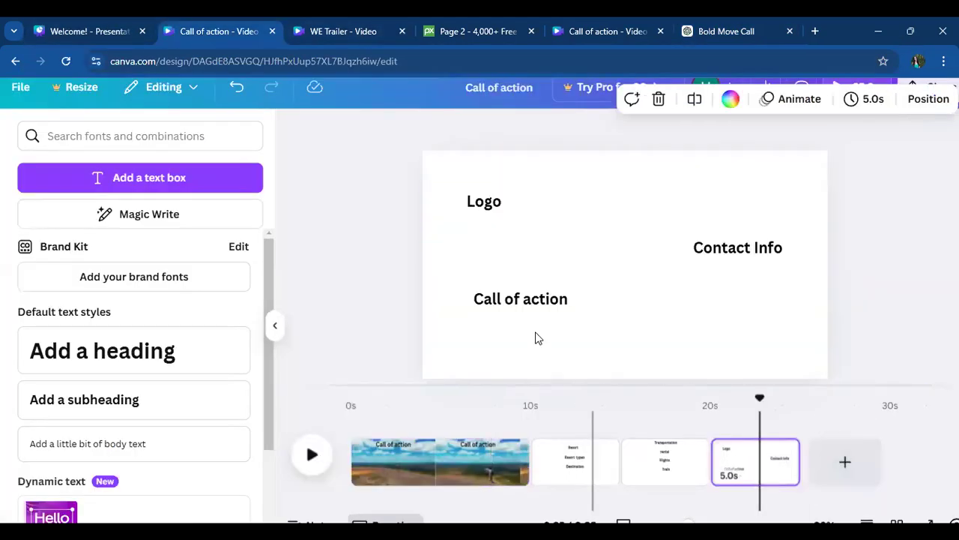
{"action": "left_click", "coordinate": [519, 301]}
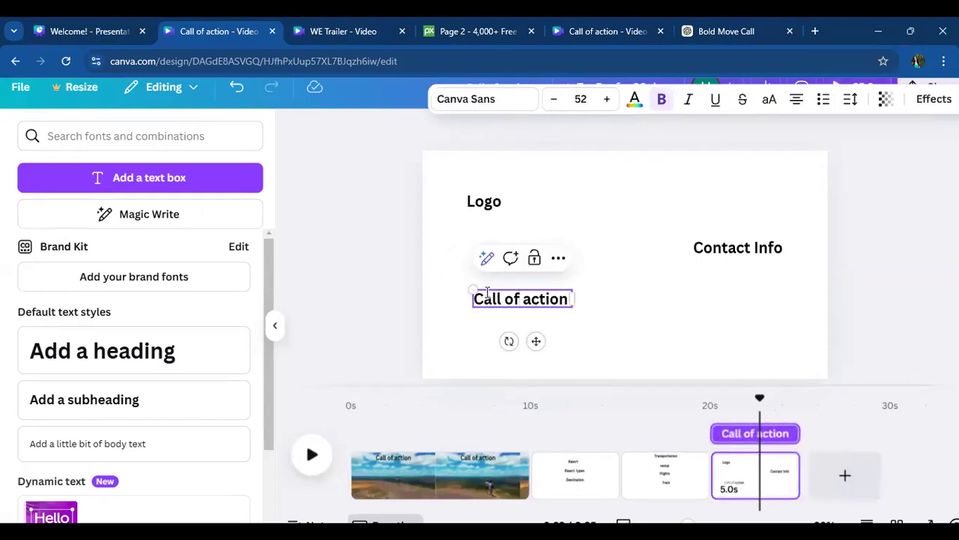
{"action": "left_click_drag", "start_coordinate": [477, 299], "coordinate": [572, 302]}
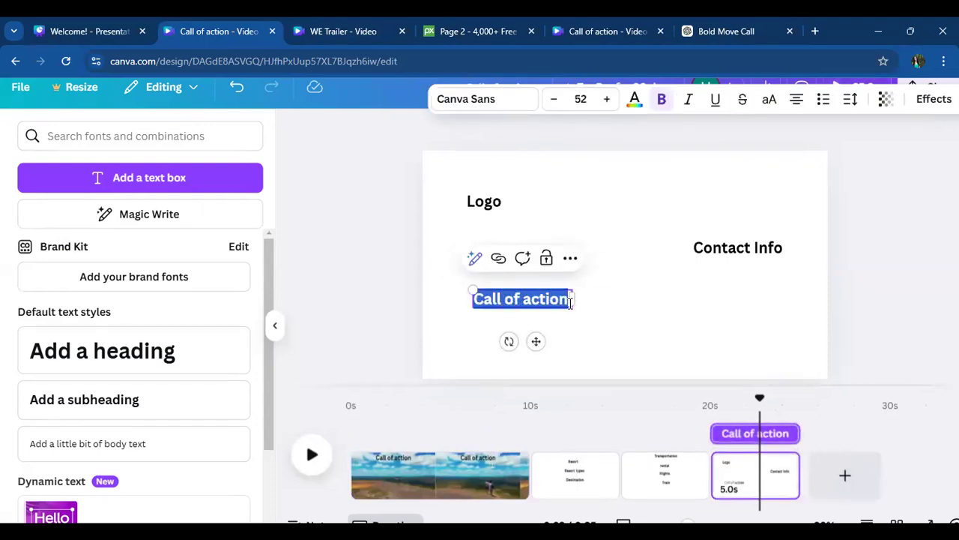
{"action": "key", "text": "ctrl+v"}
{"action": "left_click", "coordinate": [591, 310]}
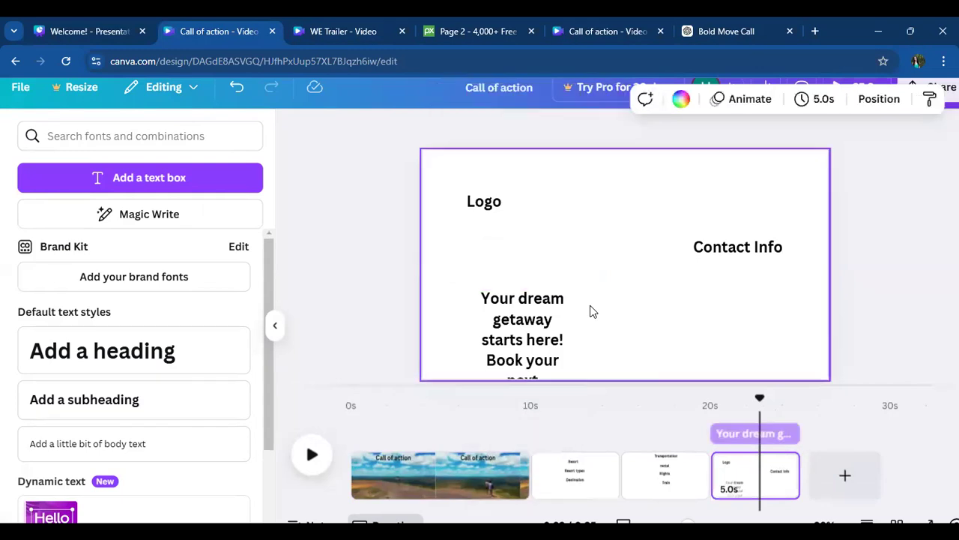
- Widen the "Your dream getaway starts here!" text box to about 962 and place it below "Logo", clear of "Contact Info"
{"action": "left_click_drag", "start_coordinate": [548, 317], "coordinate": [519, 263]}
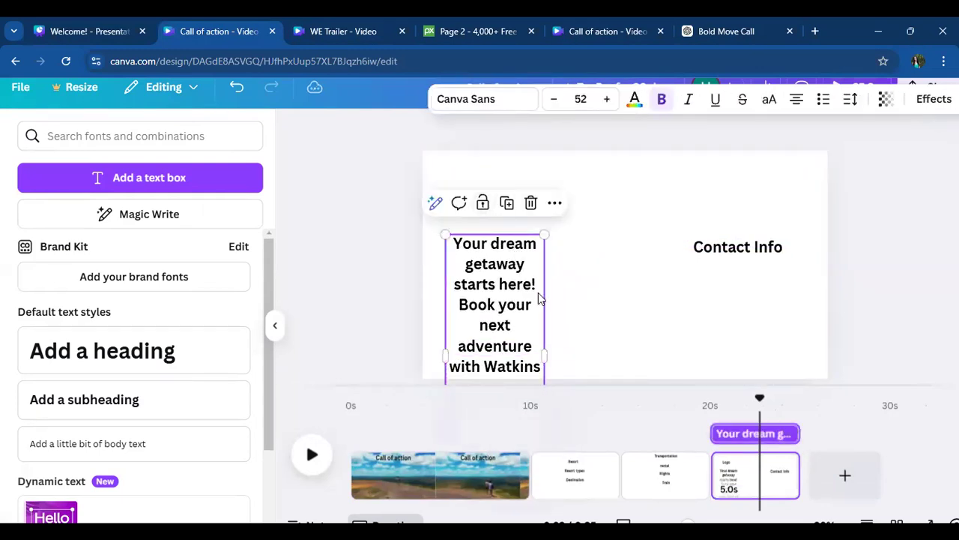
{"action": "left_click_drag", "start_coordinate": [549, 335], "coordinate": [748, 298]}
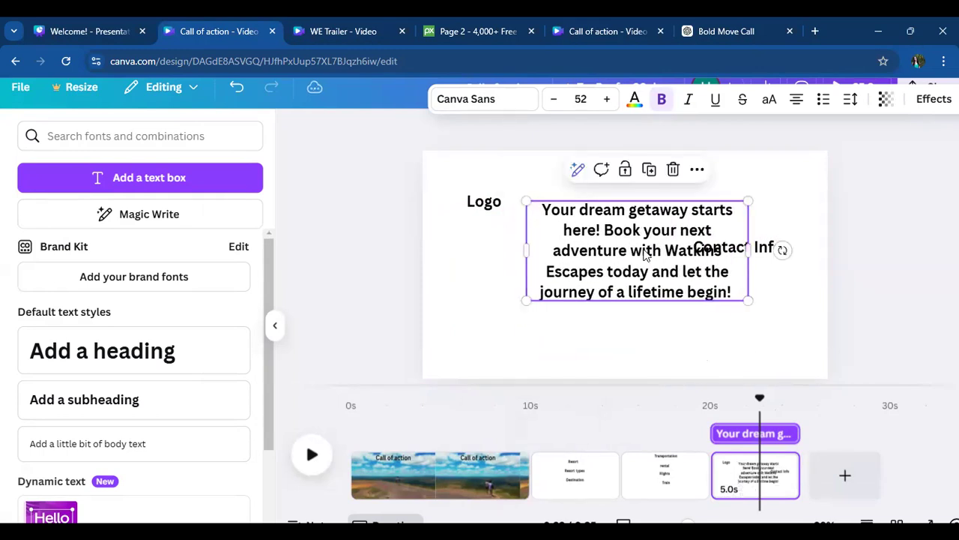
{"action": "left_click", "coordinate": [669, 371]}
{"action": "left_click_drag", "start_coordinate": [619, 251], "coordinate": [587, 314]}
{"action": "double_click", "coordinate": [515, 301]}
{"action": "left_click", "coordinate": [687, 332]}
{"action": "left_click_drag", "start_coordinate": [678, 354], "coordinate": [658, 351]}
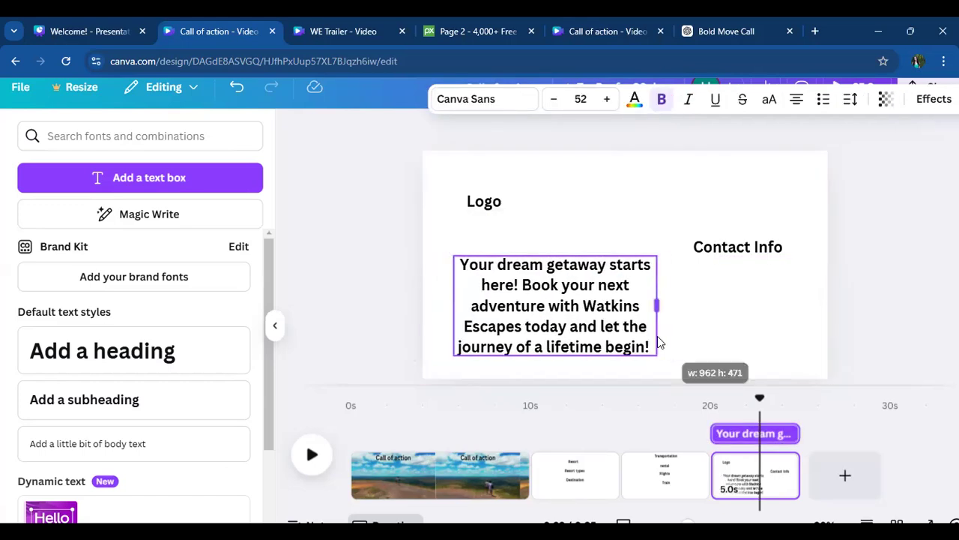
- Scale the "Your dream getaway starts here!" text down to size 44.1, widen its box to fit four lines, and shift it slightly down and left
{"action": "left_click", "coordinate": [658, 366]}
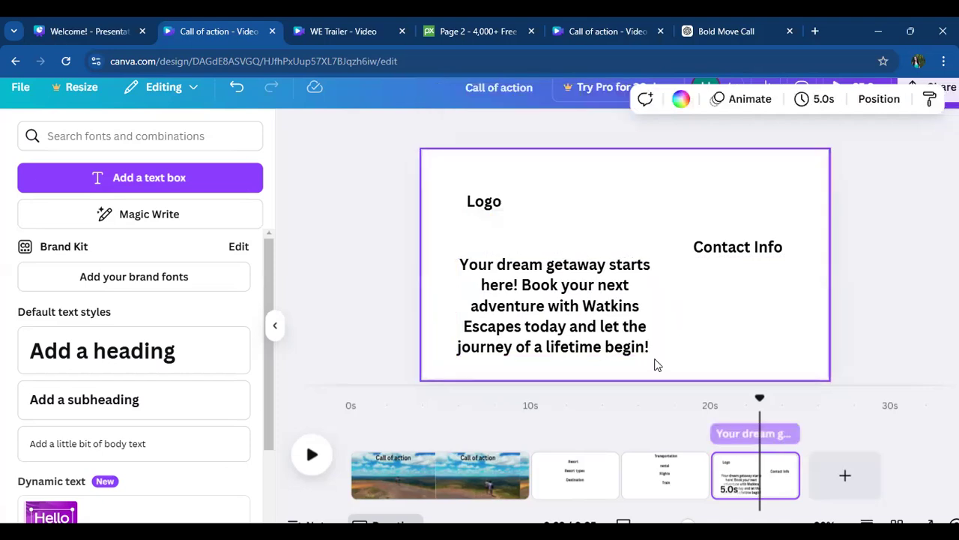
{"action": "left_click", "coordinate": [613, 332]}
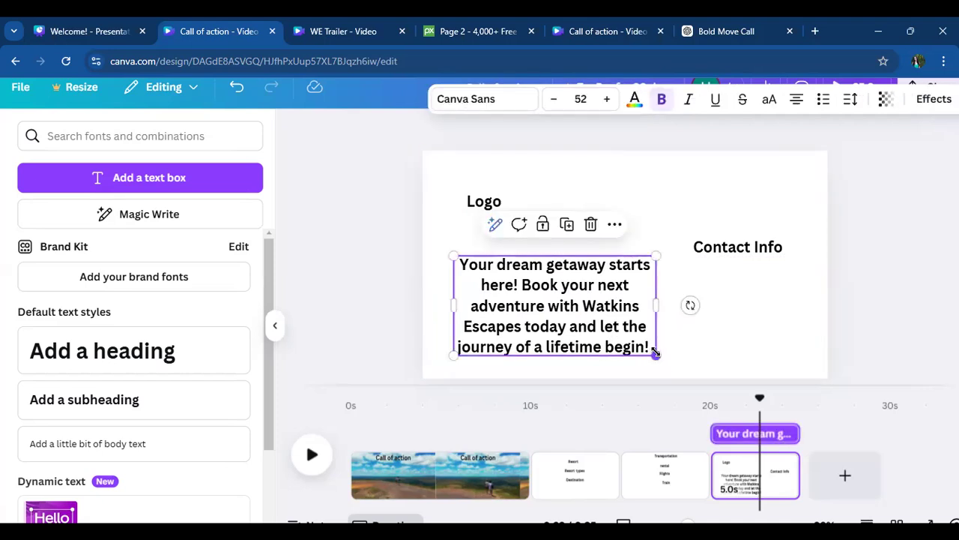
{"action": "left_click_drag", "start_coordinate": [655, 352], "coordinate": [626, 339]}
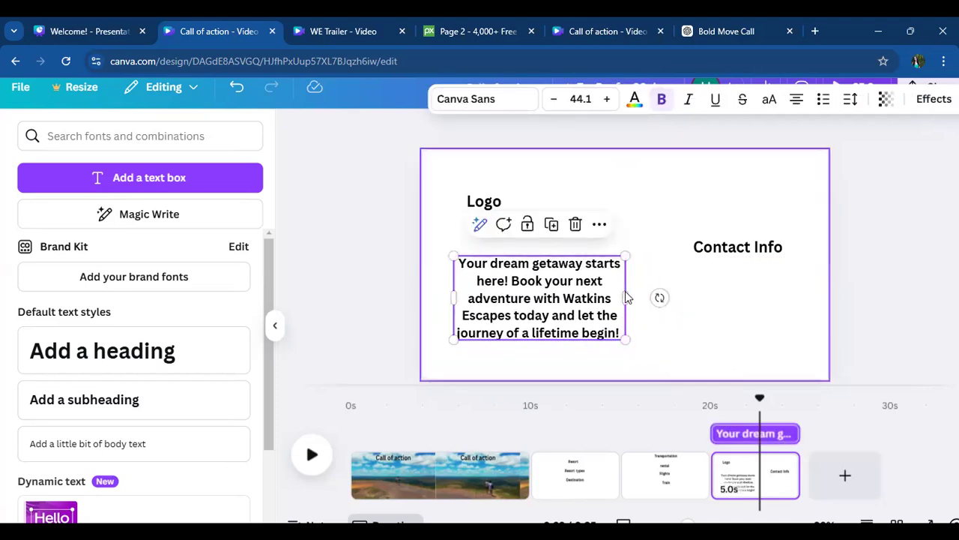
{"action": "left_click_drag", "start_coordinate": [628, 291], "coordinate": [652, 291]}
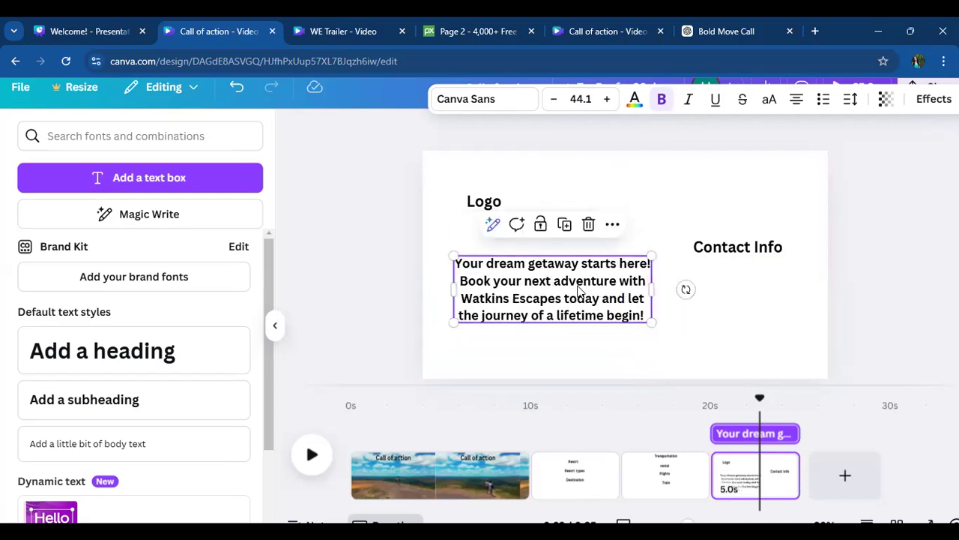
{"action": "left_click", "coordinate": [589, 343]}
{"action": "left_click_drag", "start_coordinate": [558, 289], "coordinate": [549, 302]}
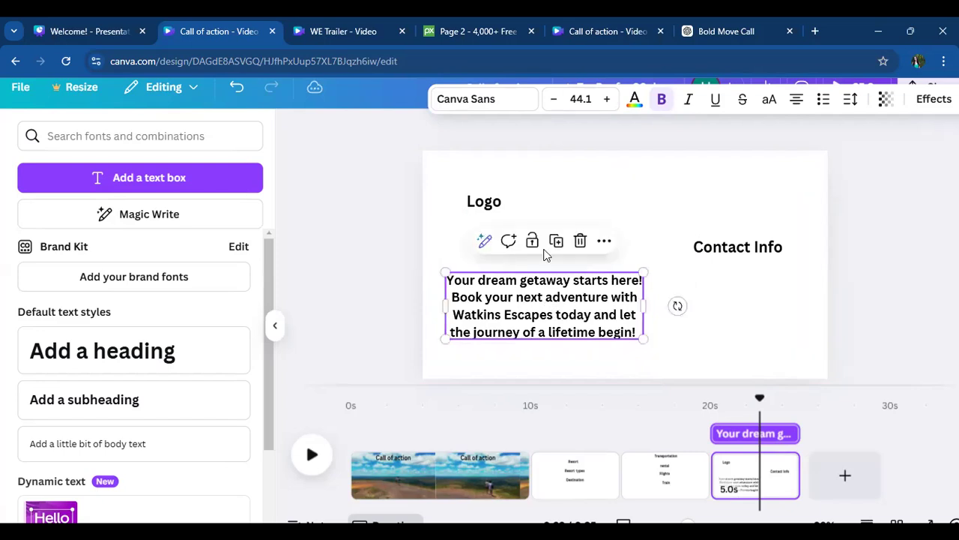
- Move "Logo" a little to the right above the call to action and raise "Contact Info" slightly
{"action": "left_click", "coordinate": [534, 177]}
{"action": "left_click", "coordinate": [498, 201]}
{"action": "left_click_drag", "start_coordinate": [503, 207], "coordinate": [525, 210]}
{"action": "left_click", "coordinate": [742, 252]}
{"action": "left_click_drag", "start_coordinate": [741, 252], "coordinate": [738, 227]}
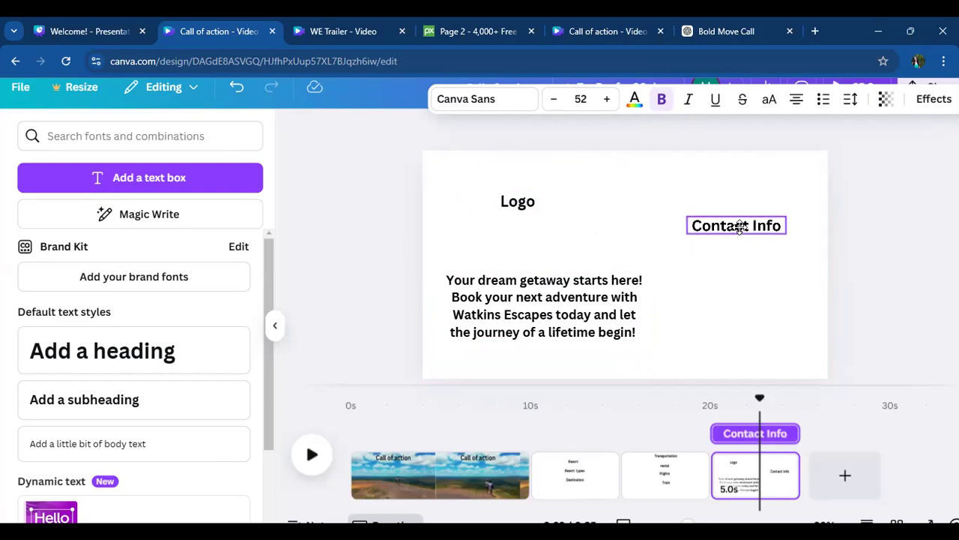
{"action": "left_click", "coordinate": [698, 297]}
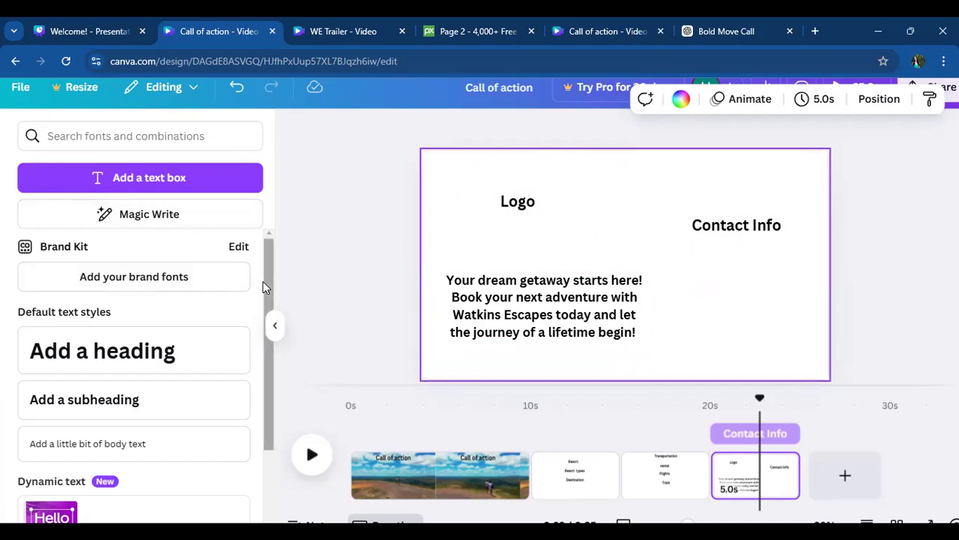
{"action": "left_click", "coordinate": [345, 160]}
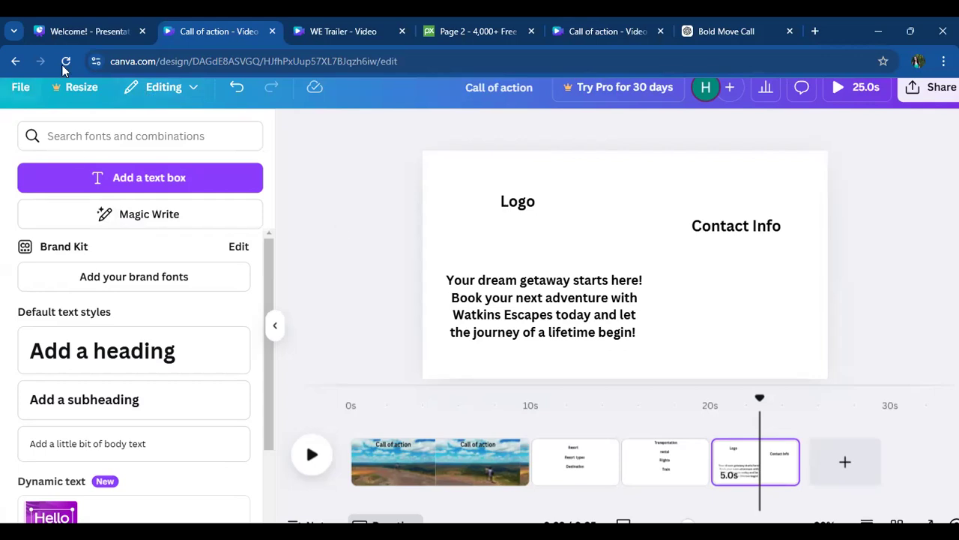
{"action": "left_click", "coordinate": [155, 96]}
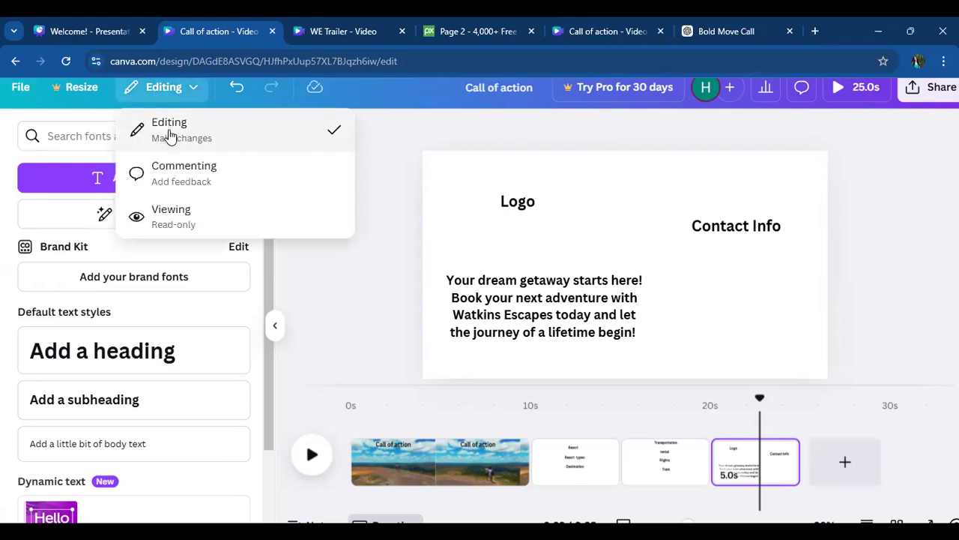
{"action": "left_click", "coordinate": [170, 134]}
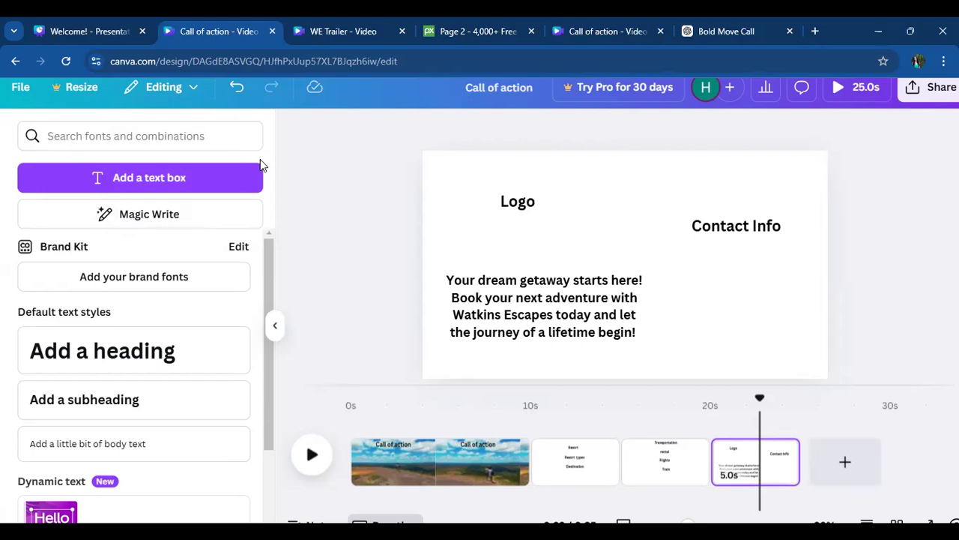
{"action": "left_click", "coordinate": [275, 325]}
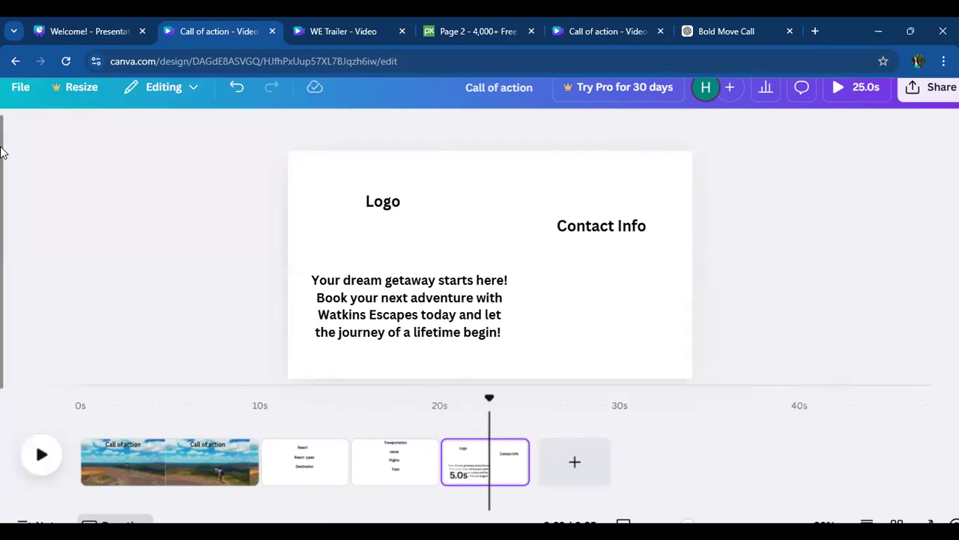
{"action": "left_click", "coordinate": [3, 166]}
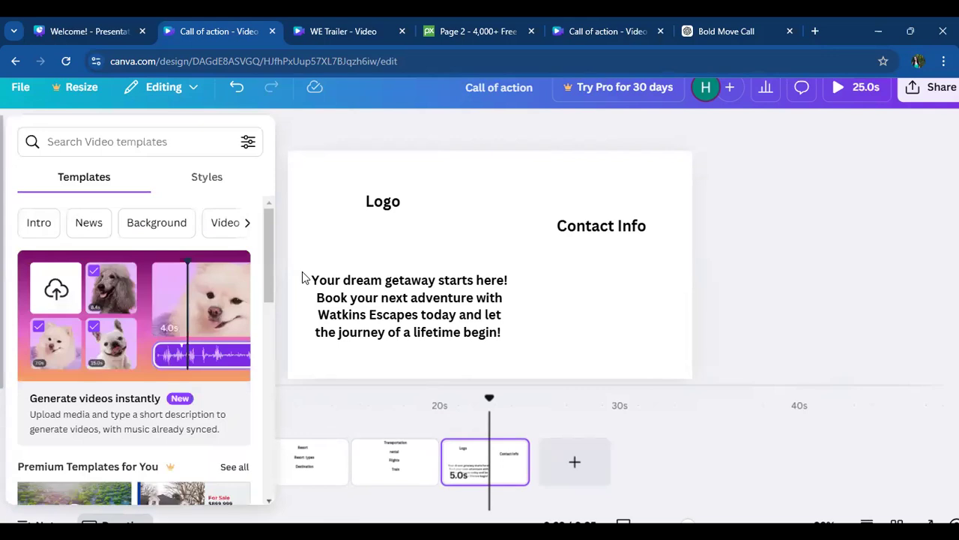
{"action": "left_click", "coordinate": [254, 250]}
{"action": "mouse_move", "coordinate": [2, 251]}
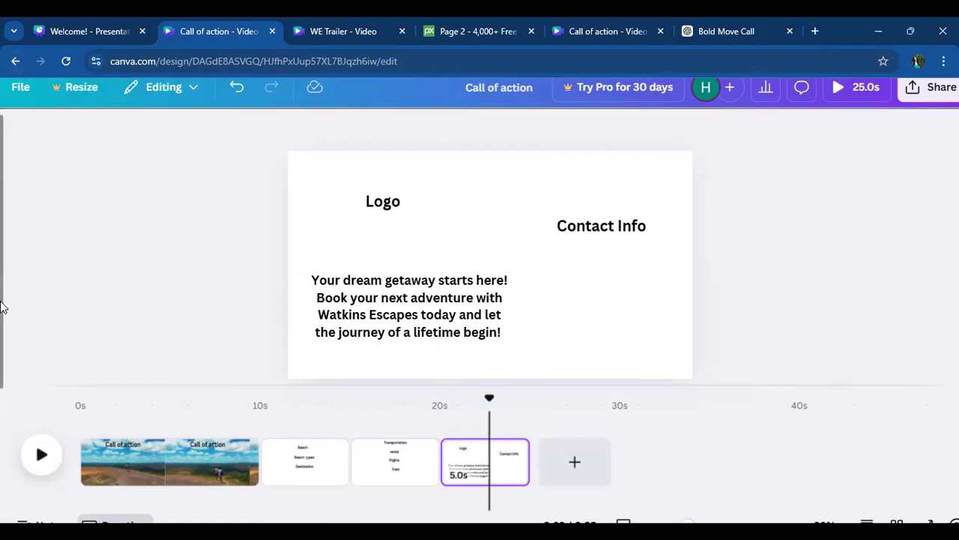
- Go back to the Canva home page, reopen the "Call of action" design, and maximize the browser window
{"action": "left_click", "coordinate": [16, 60]}
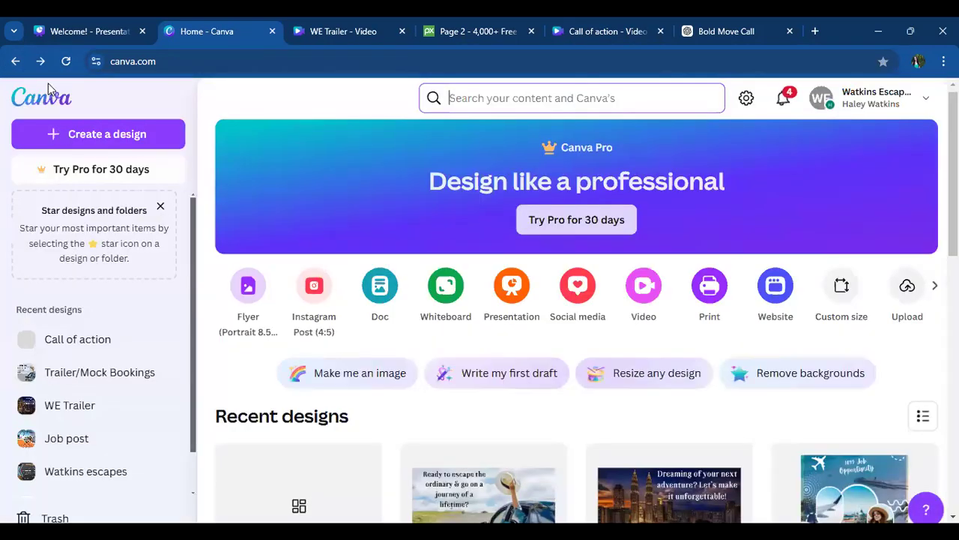
{"action": "left_click", "coordinate": [897, 28]}
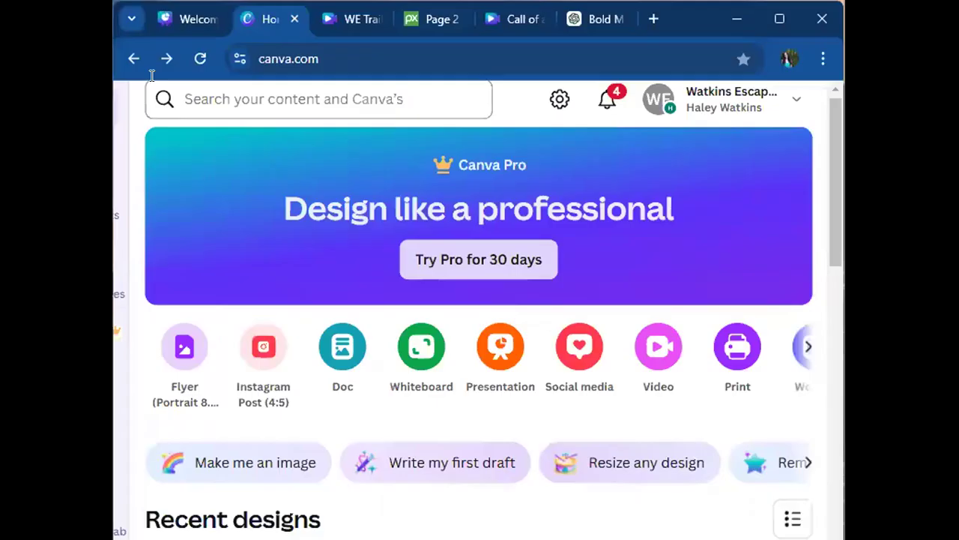
{"action": "scroll", "coordinate": [368, 304], "scroll_direction": "down", "scroll_amount": 4}
{"action": "left_click", "coordinate": [368, 303]}
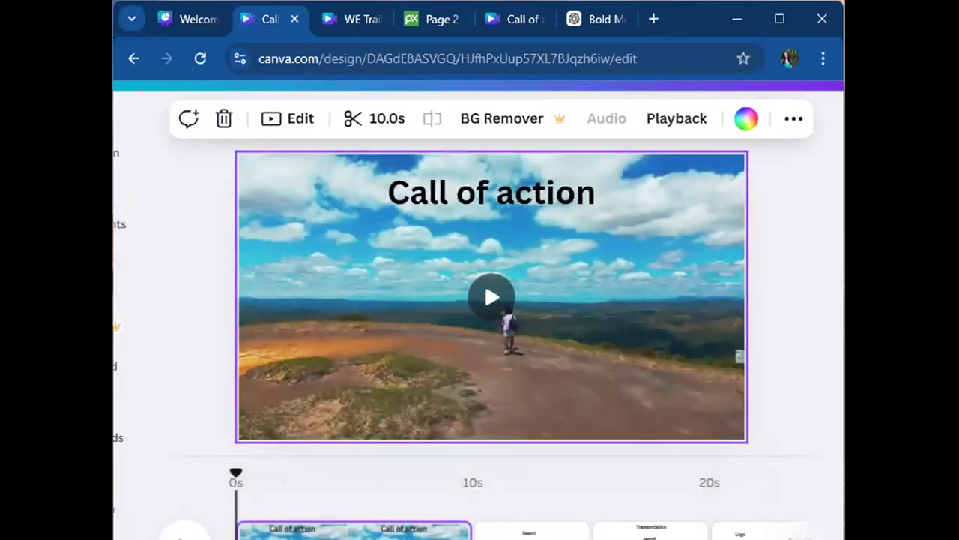
{"action": "left_click", "coordinate": [121, 404]}
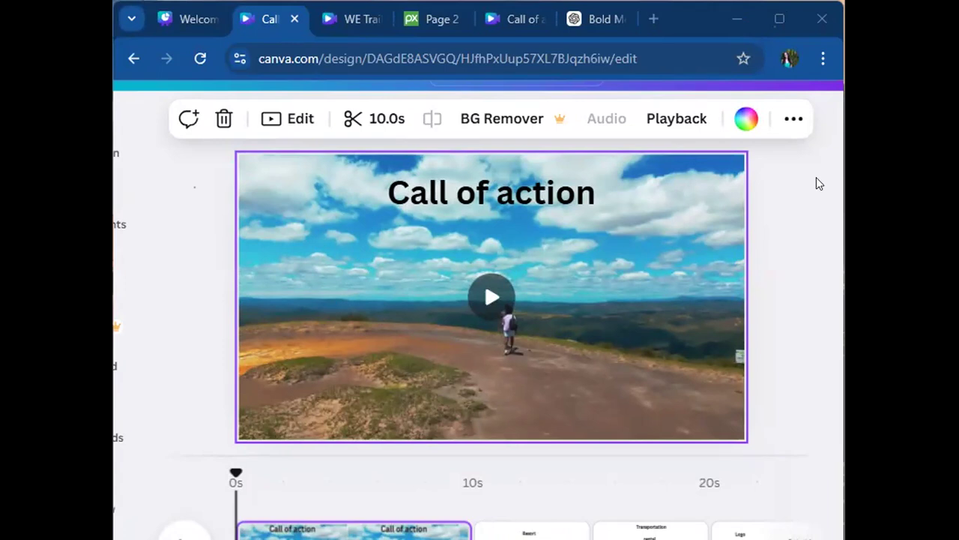
{"action": "left_click", "coordinate": [778, 21]}
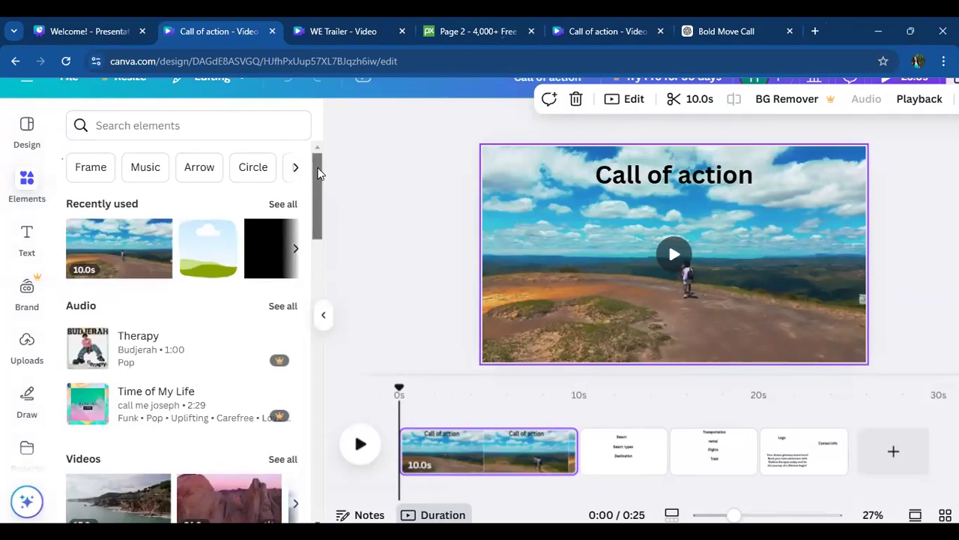
- Search the elements for "qr code" and open Canva's QR code app
{"action": "left_click", "coordinate": [155, 122]}
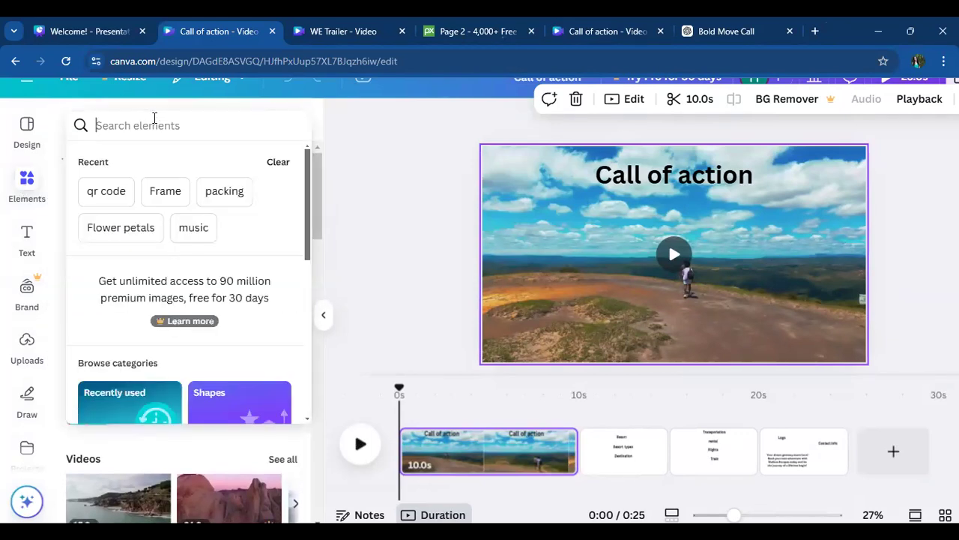
{"action": "left_click", "coordinate": [118, 189]}
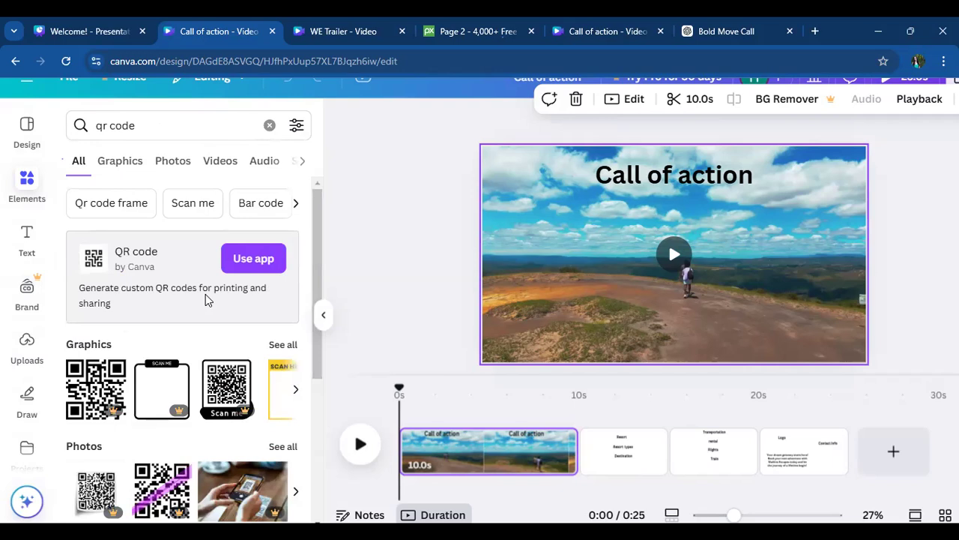
{"action": "left_click", "coordinate": [259, 259]}
{"action": "left_click", "coordinate": [187, 234]}
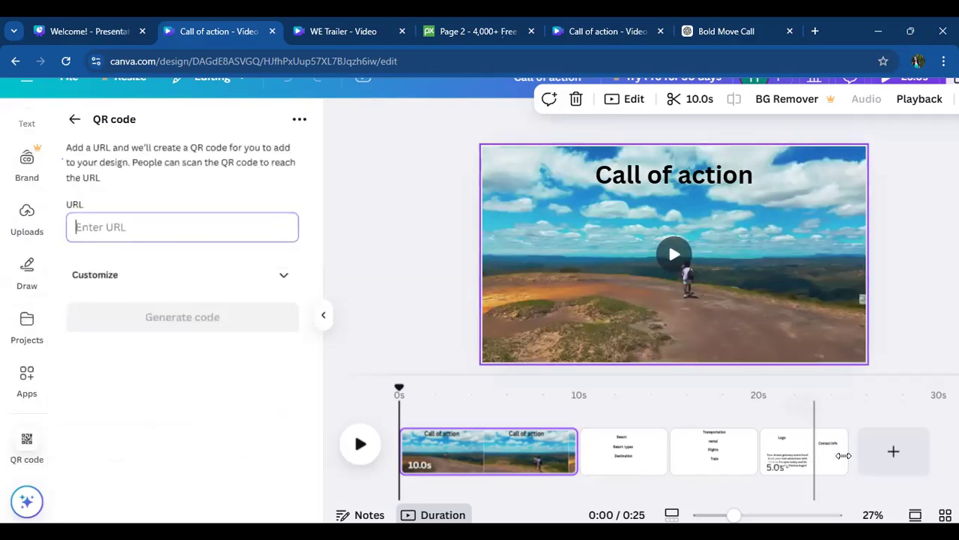
- Generate a QR code for solo.to/watkinsescapes on the fourth page
{"action": "scroll", "coordinate": [841, 455], "scroll_direction": "down", "scroll_amount": 2}
{"action": "left_click", "coordinate": [696, 456]}
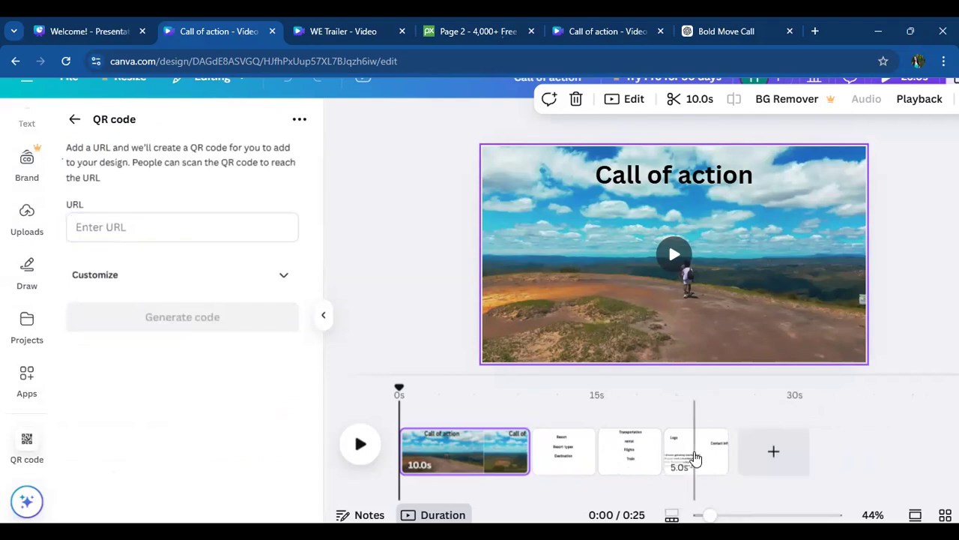
{"action": "left_click", "coordinate": [185, 224]}
{"action": "type", "text": "solo.to"}
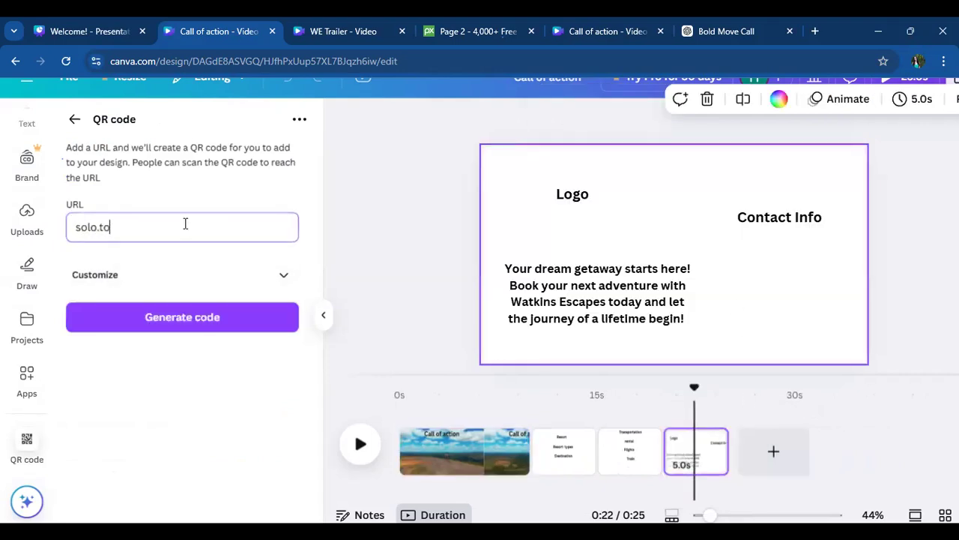
{"action": "type", "text": "/watkinsescapes"}
{"action": "left_click", "coordinate": [172, 317]}
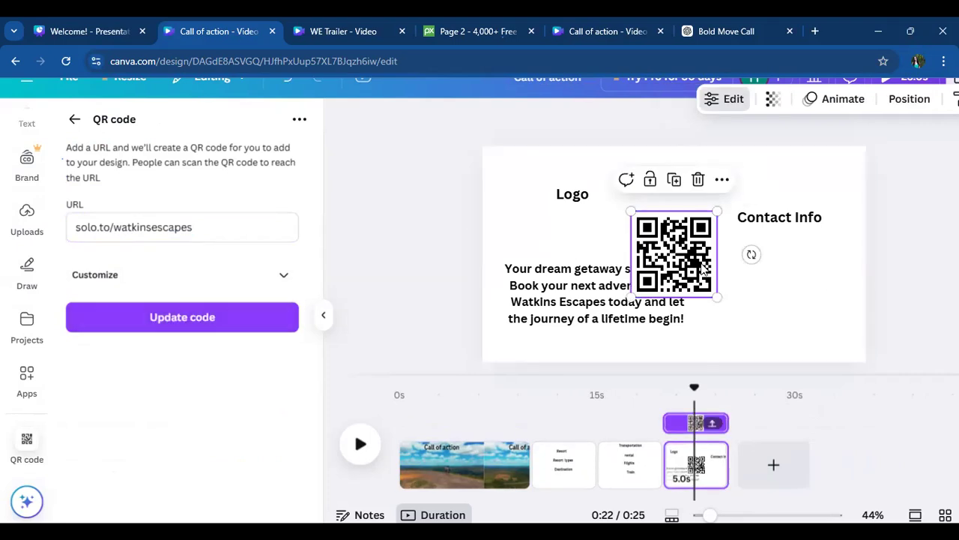
- Place the QR code below "Contact Info", beside the call-to-action text, and leave the QR code app
{"action": "left_click", "coordinate": [928, 254]}
{"action": "left_click_drag", "start_coordinate": [667, 248], "coordinate": [775, 280]}
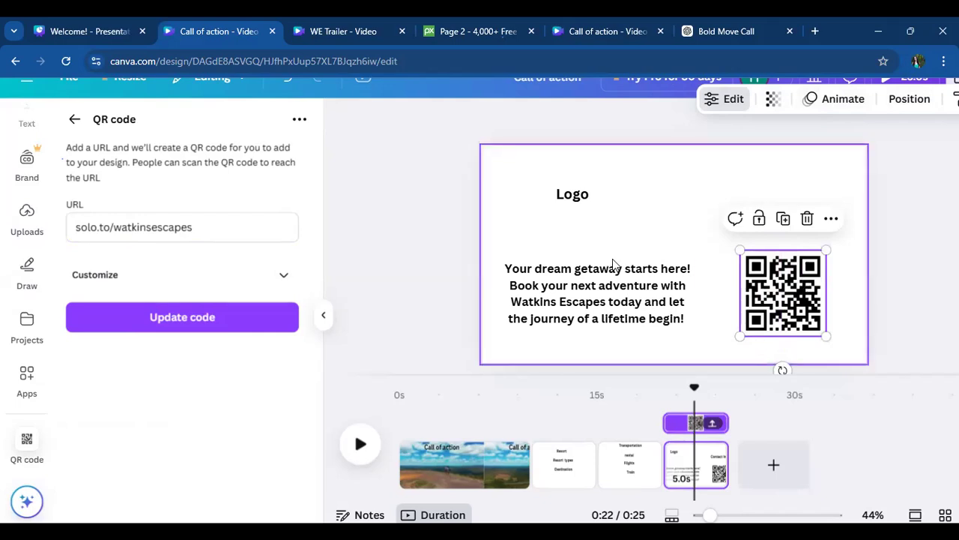
{"action": "left_click", "coordinate": [75, 119]}
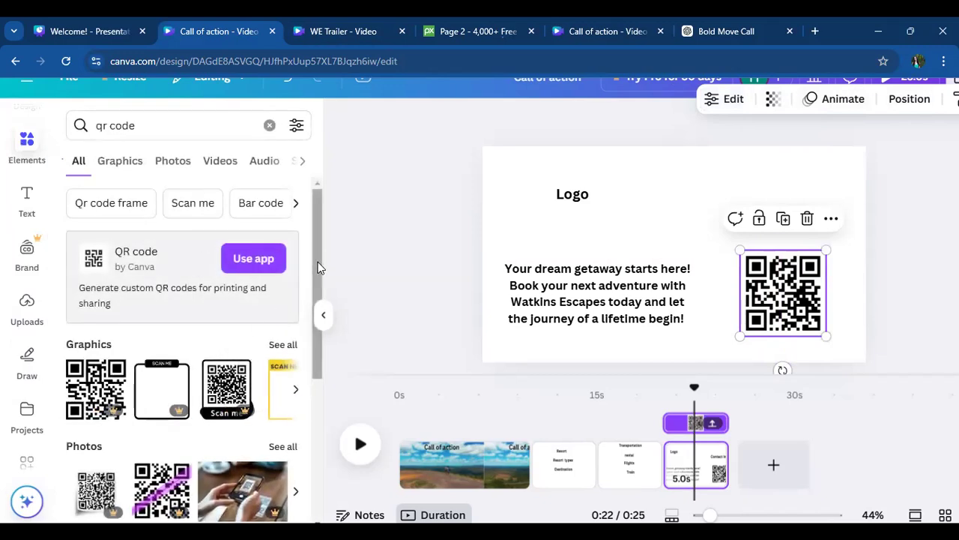
{"action": "left_click", "coordinate": [410, 220]}
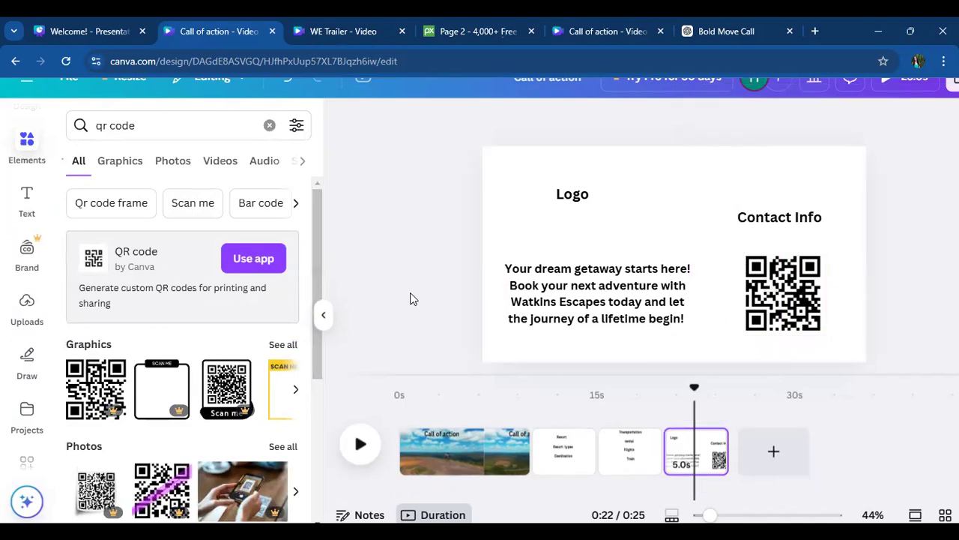
- Switch to ChatGPT and resend the prompt "short attention grabbing intro with call of action for booking travel with Watkins Escapes"
{"action": "left_click", "coordinate": [447, 467]}
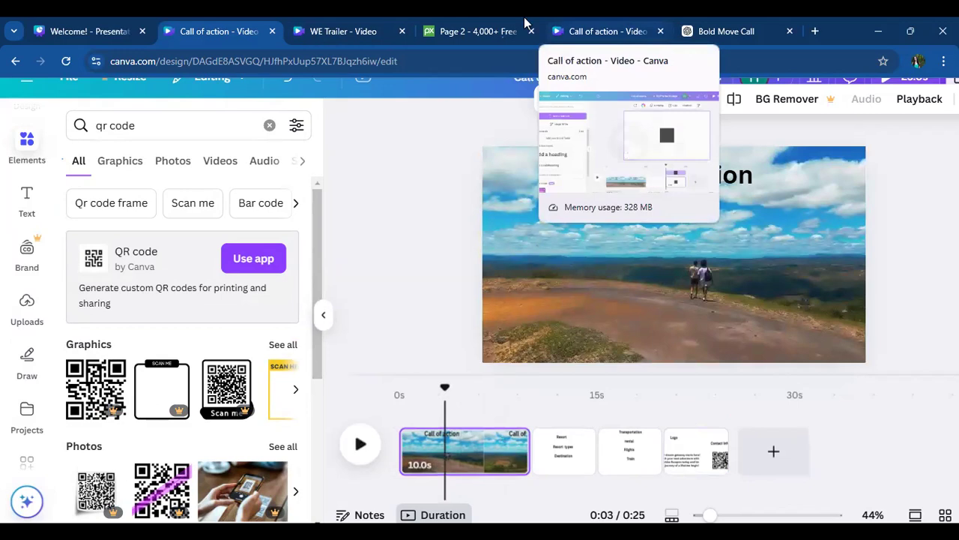
{"action": "left_click", "coordinate": [723, 31]}
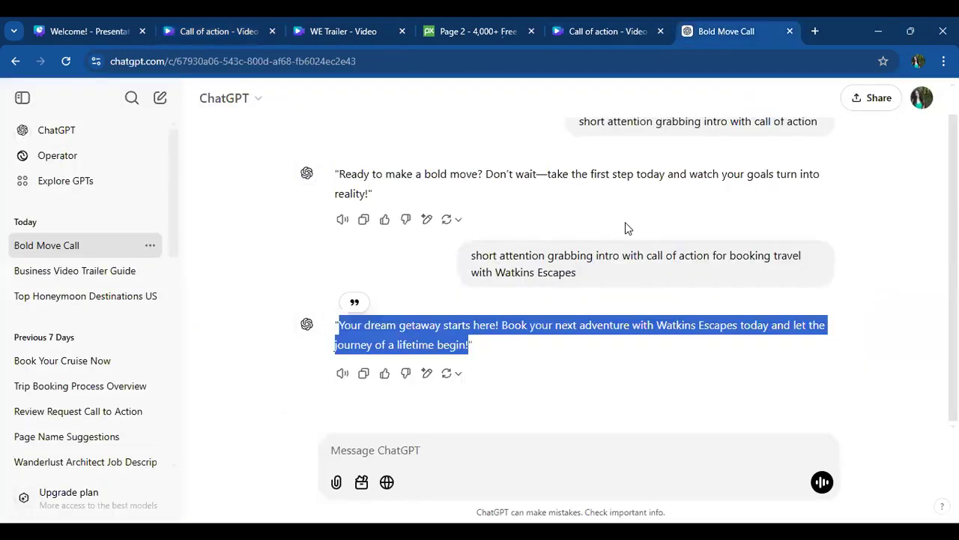
{"action": "left_click_drag", "start_coordinate": [585, 273], "coordinate": [472, 258]}
{"action": "key", "text": "ctrl+c"}
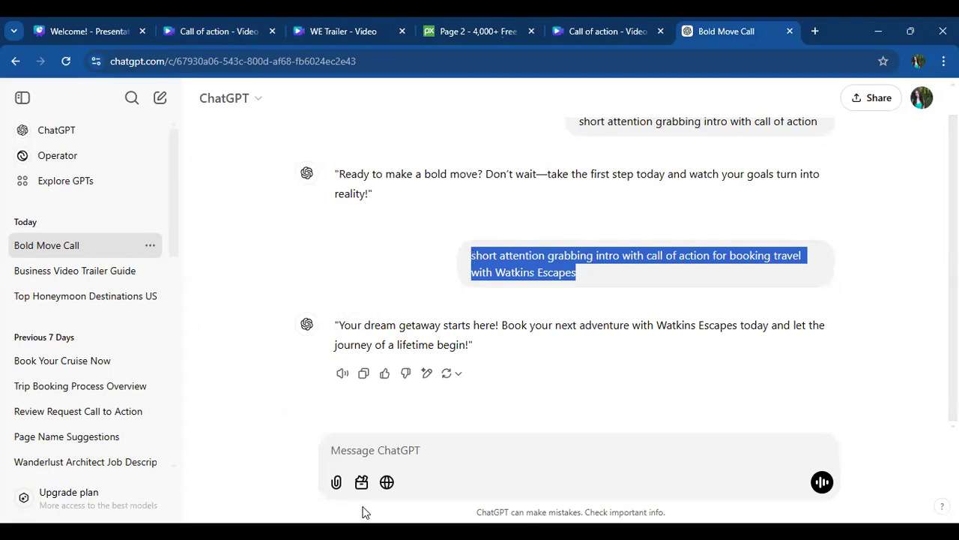
{"action": "left_click", "coordinate": [382, 457]}
{"action": "key", "text": "ctrl+v"}
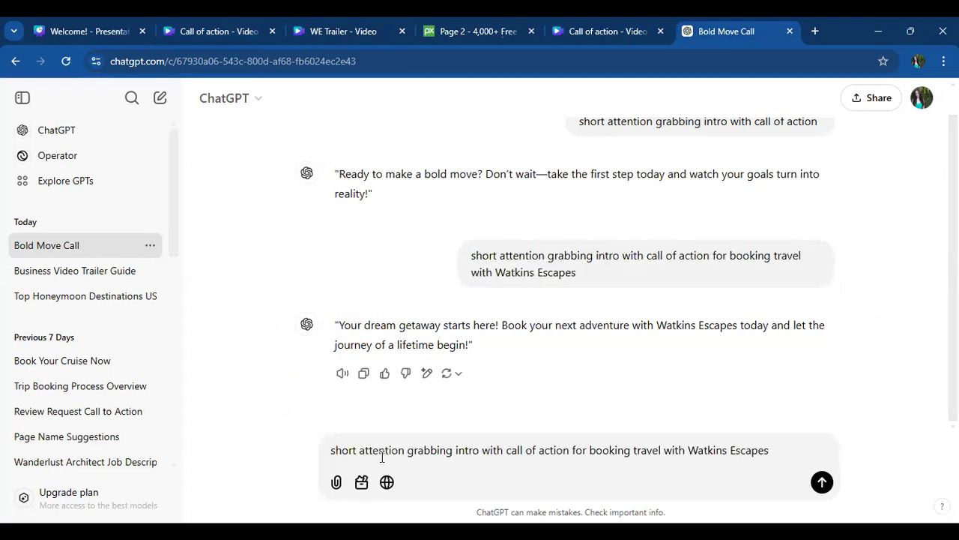
{"action": "key", "text": "Return"}
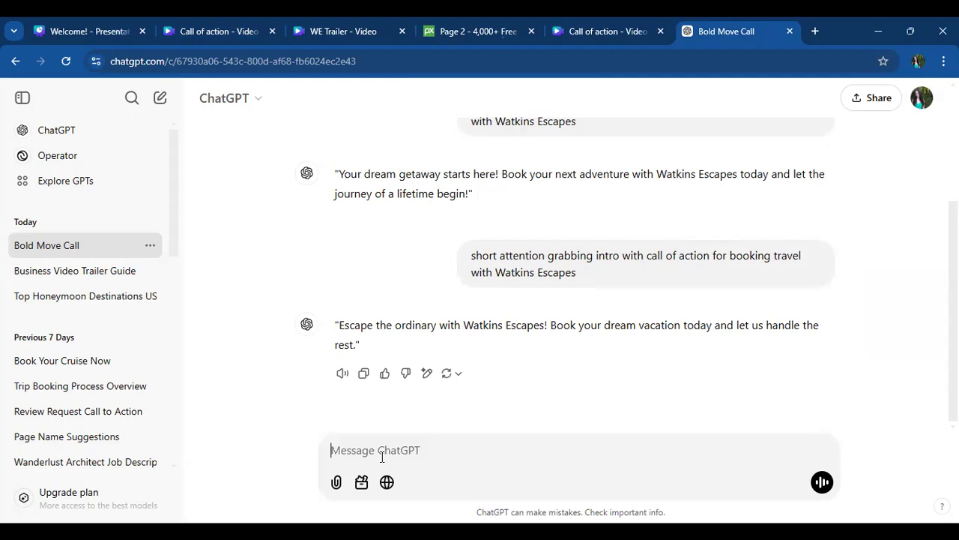
- Ask ChatGPT for an "engaging intro to catch your audience's attention for a travel video"
{"action": "type", "text": "engaging intro to catch y"}
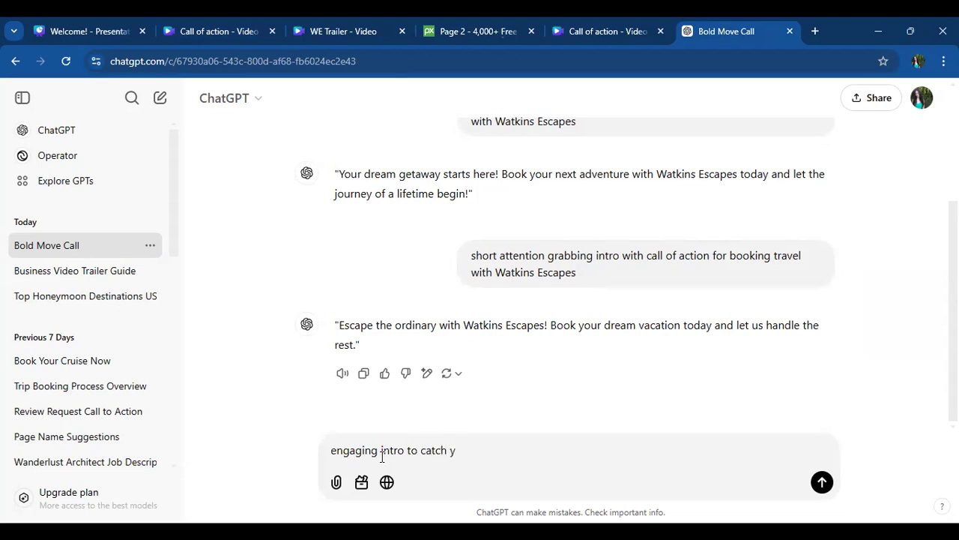
{"action": "type", "text": "oyour audiences's attentio"}
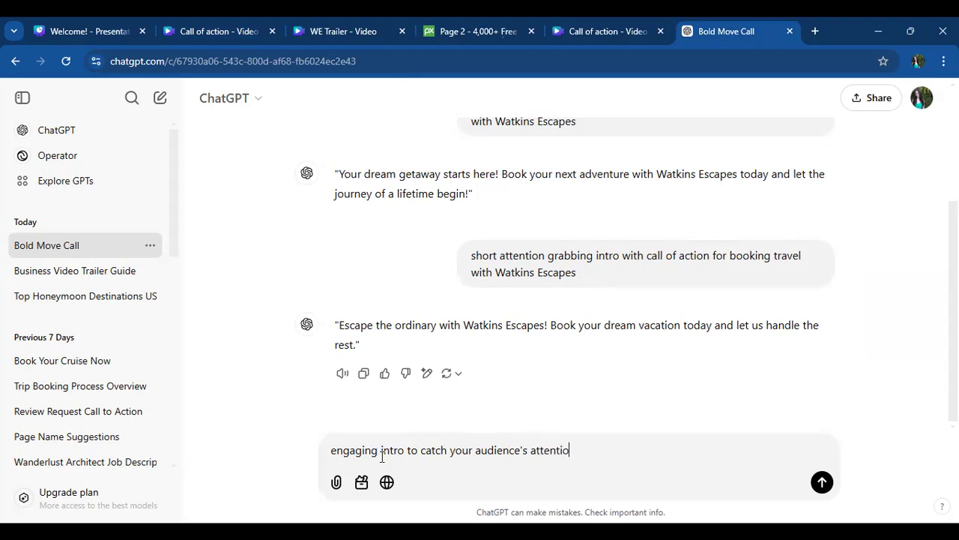
{"action": "type", "text": "n for a travel video"}
{"action": "key", "text": "Return"}
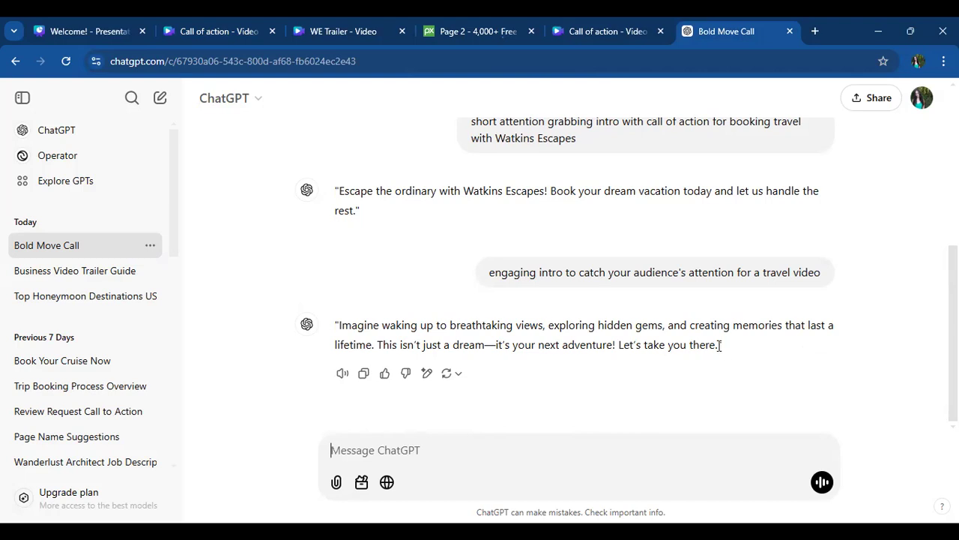
- Copy the "Imagine waking up to breathtaking views" intro from ChatGPT and replace the first page's "Call of action" title with it in Canva
{"action": "left_click_drag", "start_coordinate": [720, 346], "coordinate": [339, 326]}
{"action": "key", "text": "ctrl+c"}
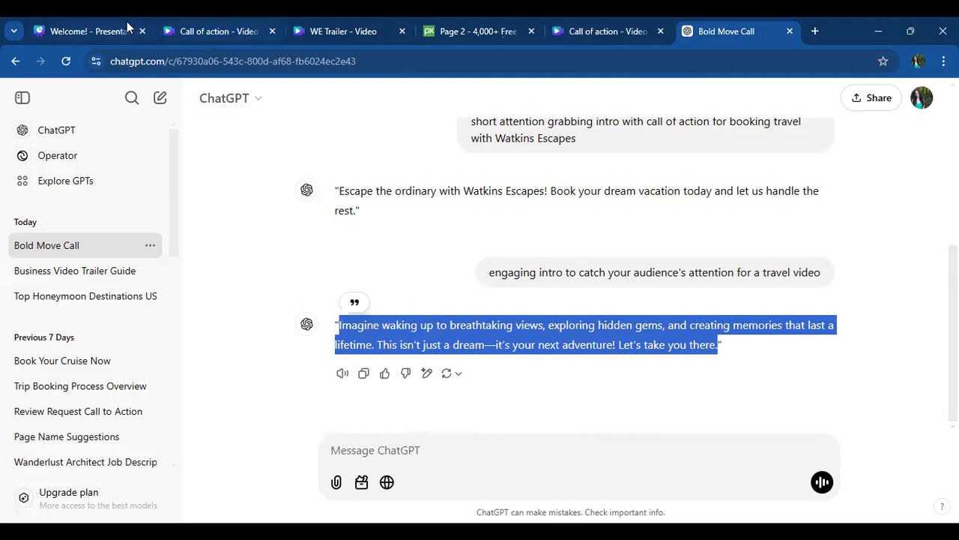
{"action": "left_click", "coordinate": [239, 31]}
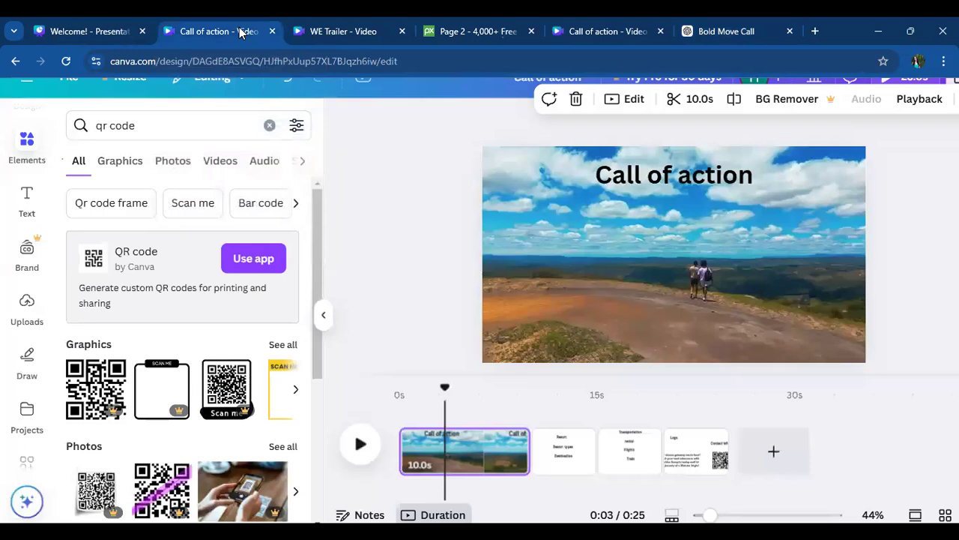
{"action": "left_click", "coordinate": [640, 177]}
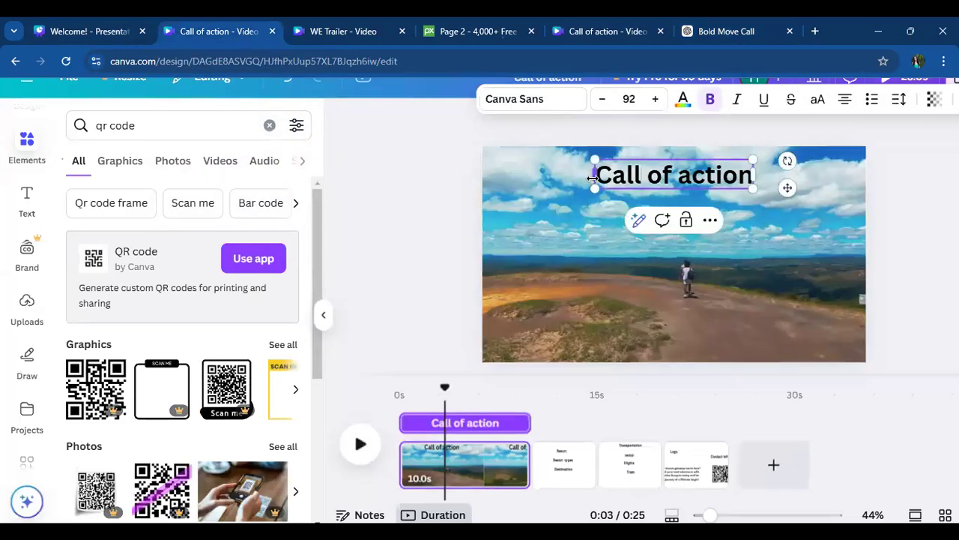
{"action": "left_click_drag", "start_coordinate": [593, 177], "coordinate": [752, 178]}
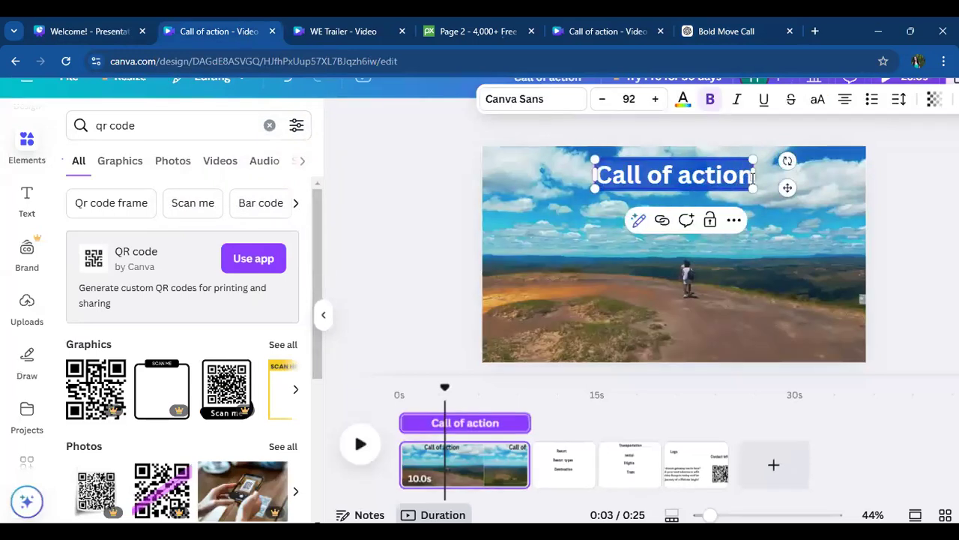
{"action": "key", "text": "ctrl+v"}
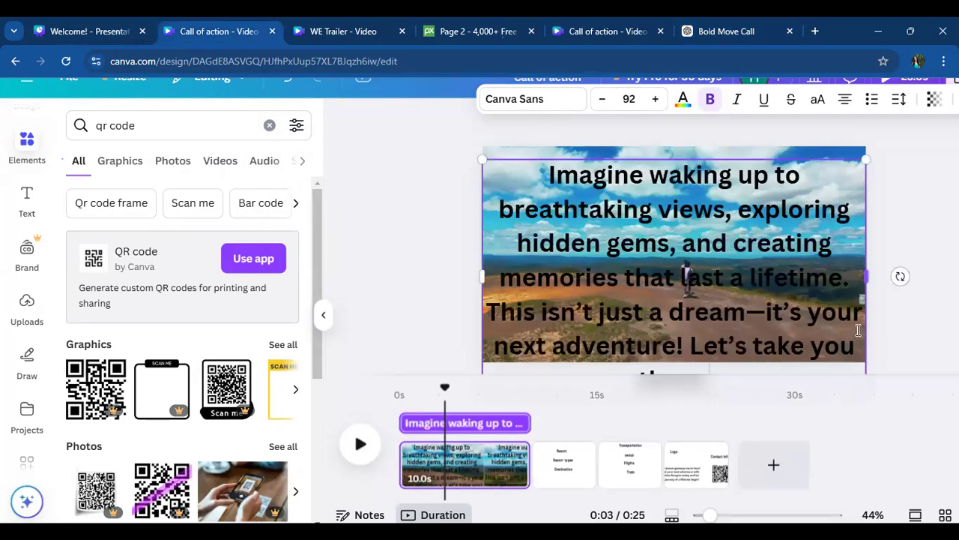
- Shrink the intro text to size 44.4, widen its box to five lines and centre it along the first page's upper edge
{"action": "left_click_drag", "start_coordinate": [482, 159], "coordinate": [620, 243]}
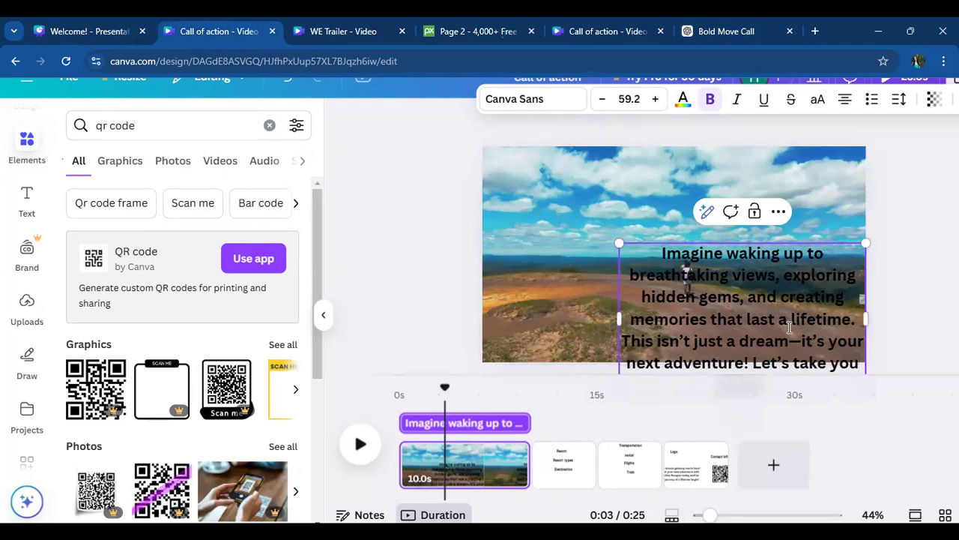
{"action": "left_click", "coordinate": [898, 303]}
{"action": "left_click_drag", "start_coordinate": [743, 285], "coordinate": [615, 195]}
{"action": "left_click_drag", "start_coordinate": [738, 229], "coordinate": [836, 250]}
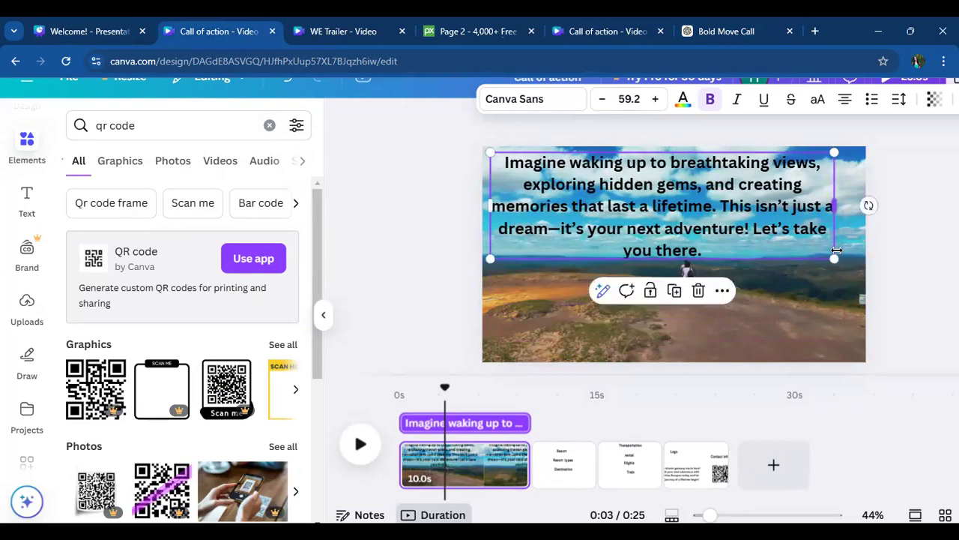
{"action": "left_click_drag", "start_coordinate": [795, 229], "coordinate": [749, 233]}
{"action": "left_click_drag", "start_coordinate": [654, 201], "coordinate": [706, 196]}
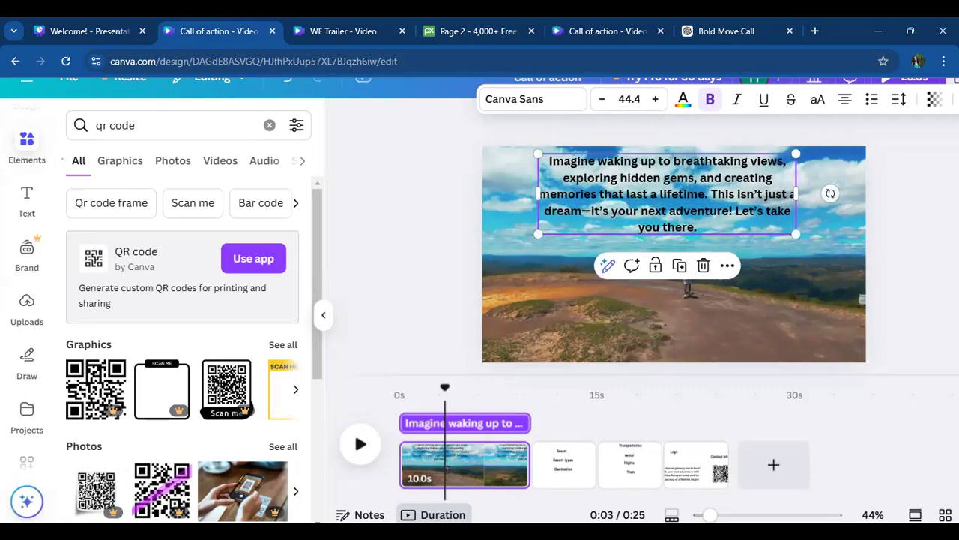
{"action": "left_click", "coordinate": [897, 206]}
{"action": "left_click_drag", "start_coordinate": [779, 204], "coordinate": [791, 339]}
{"action": "left_click_drag", "start_coordinate": [758, 311], "coordinate": [712, 307]}
{"action": "left_click_drag", "start_coordinate": [795, 290], "coordinate": [784, 177]}
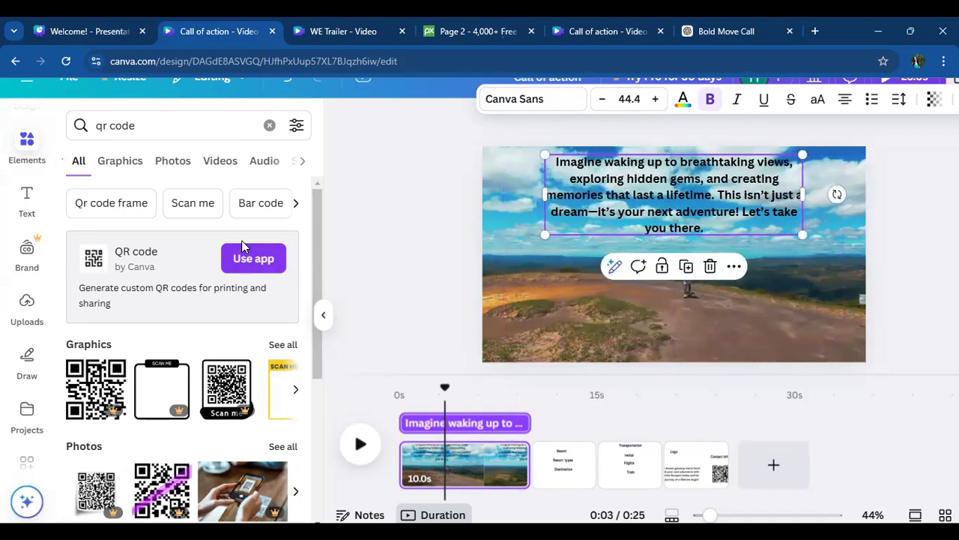
- Search the elements for "shapes" and add the rounded square to the first page
{"action": "left_click", "coordinate": [27, 143]}
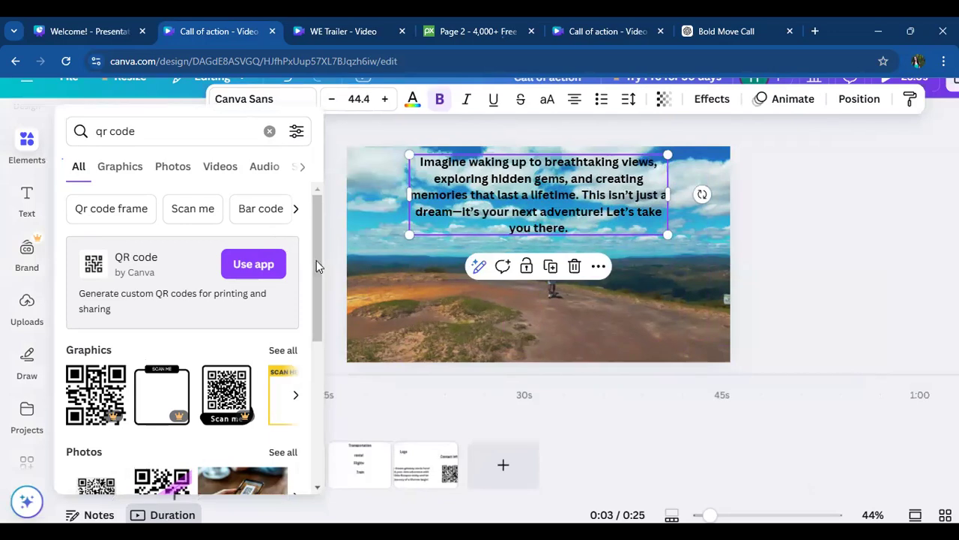
{"action": "left_click", "coordinate": [269, 131]}
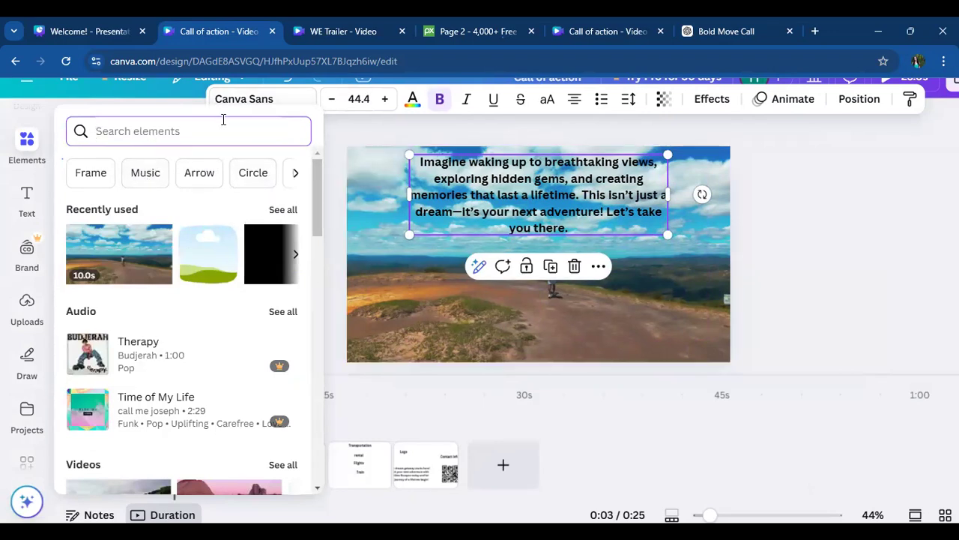
{"action": "type", "text": "shapes"}
{"action": "key", "text": "Return"}
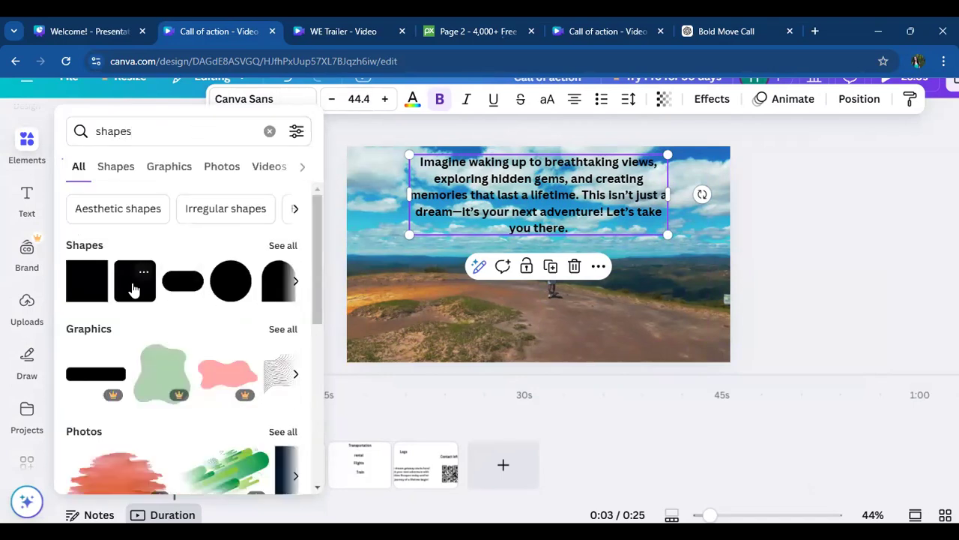
{"action": "left_click", "coordinate": [133, 288]}
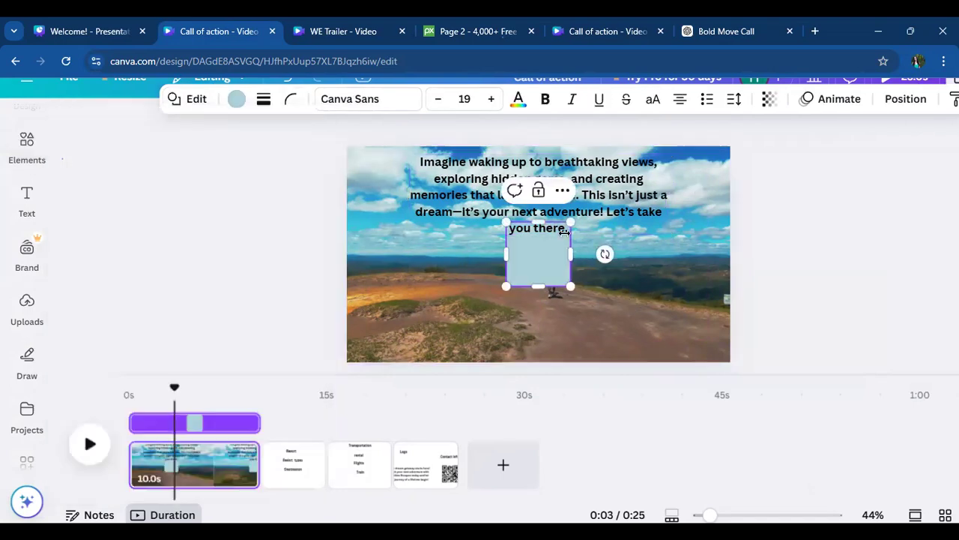
- Stretch the rounded square into a backdrop behind the whole intro text and centre the text on it
{"action": "left_click", "coordinate": [649, 285]}
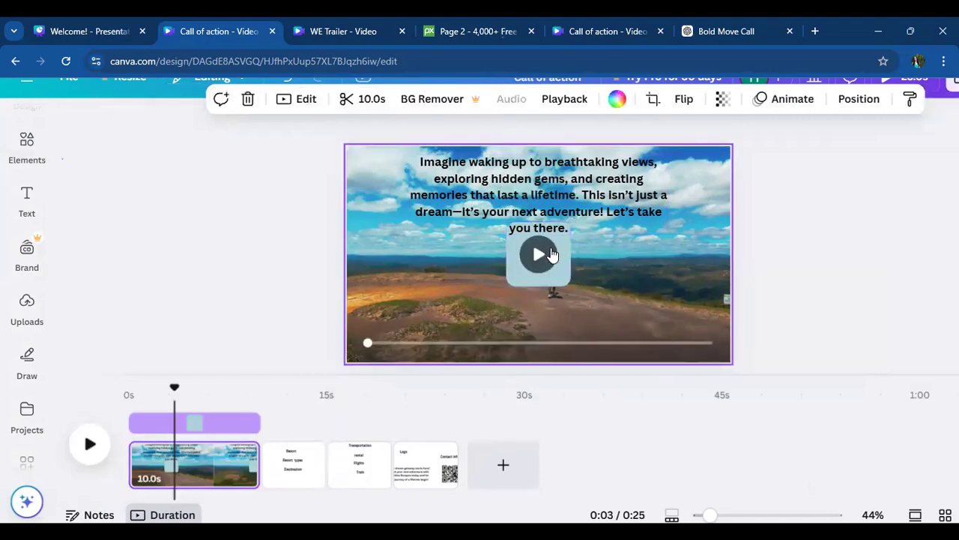
{"action": "left_click", "coordinate": [567, 260]}
{"action": "left_click_drag", "start_coordinate": [566, 259], "coordinate": [667, 188]}
{"action": "left_click_drag", "start_coordinate": [529, 218], "coordinate": [537, 244]}
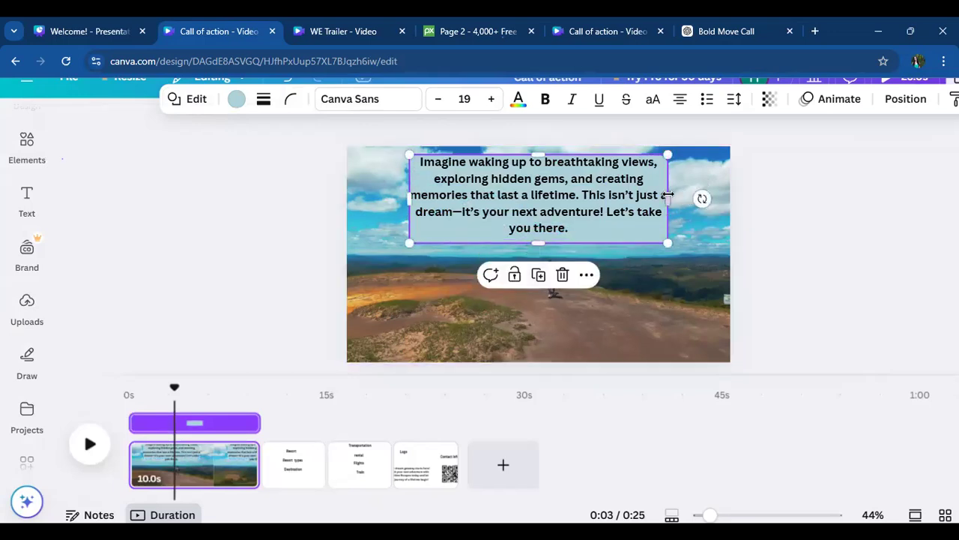
{"action": "left_click_drag", "start_coordinate": [668, 195], "coordinate": [680, 195]}
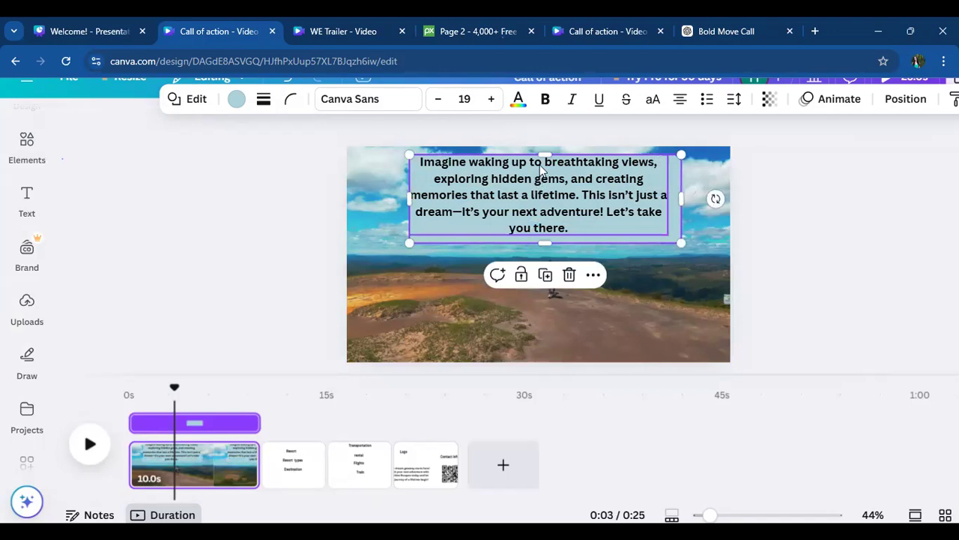
{"action": "left_click_drag", "start_coordinate": [545, 155], "coordinate": [545, 150]}
{"action": "left_click", "coordinate": [548, 216]}
{"action": "left_click_drag", "start_coordinate": [547, 215], "coordinate": [550, 216]}
{"action": "left_click", "coordinate": [686, 297]}
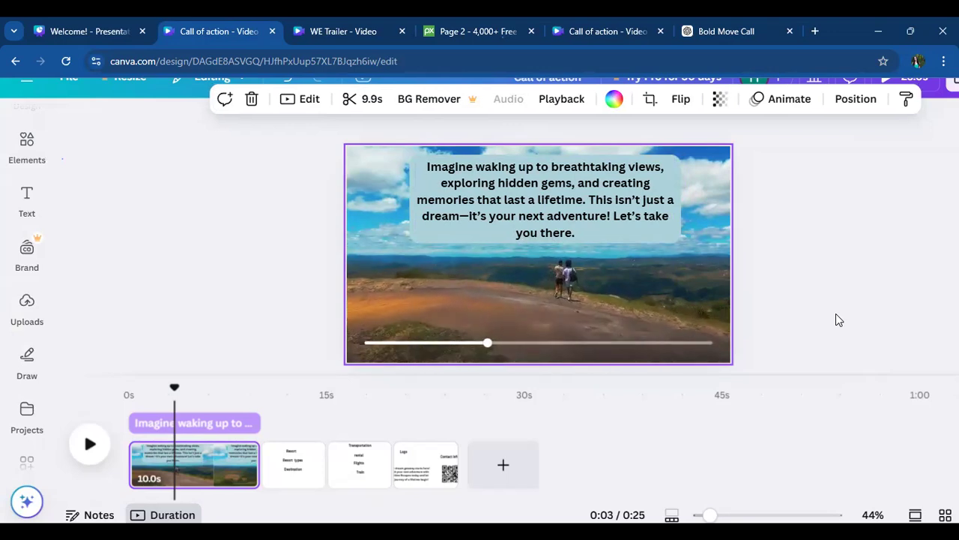
- Check several moments of the first page's clip and shorten the page to 4.0 seconds
{"action": "left_click", "coordinate": [189, 472]}
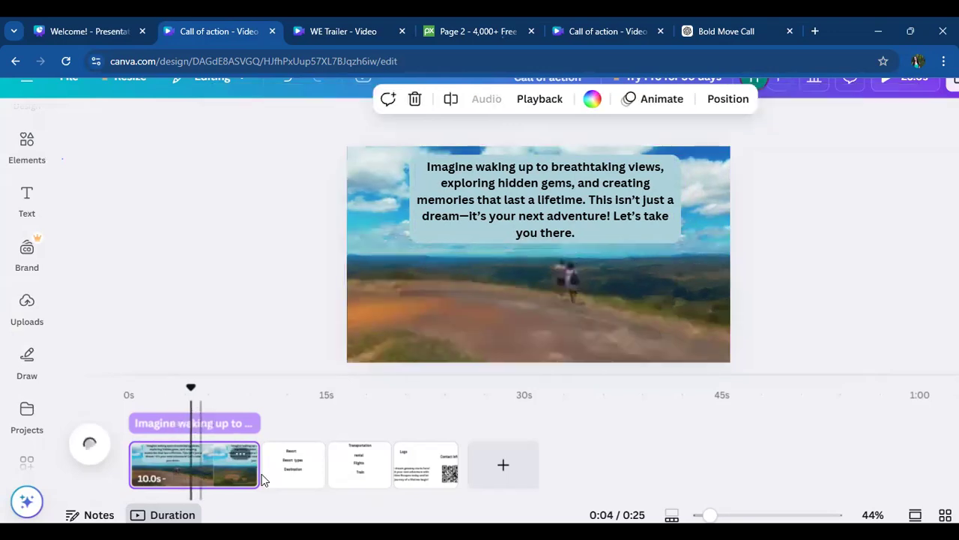
{"action": "left_click", "coordinate": [224, 472]}
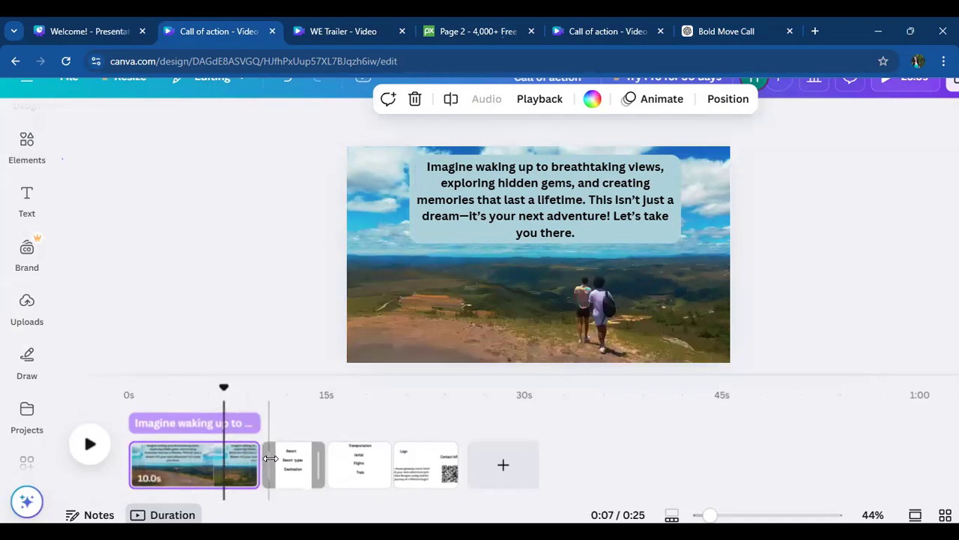
{"action": "left_click", "coordinate": [210, 461]}
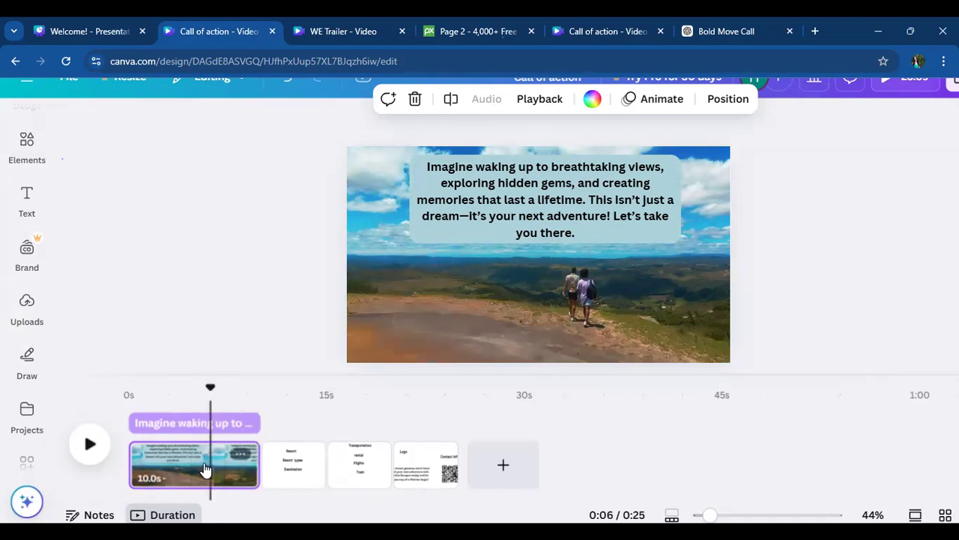
{"action": "left_click", "coordinate": [257, 464]}
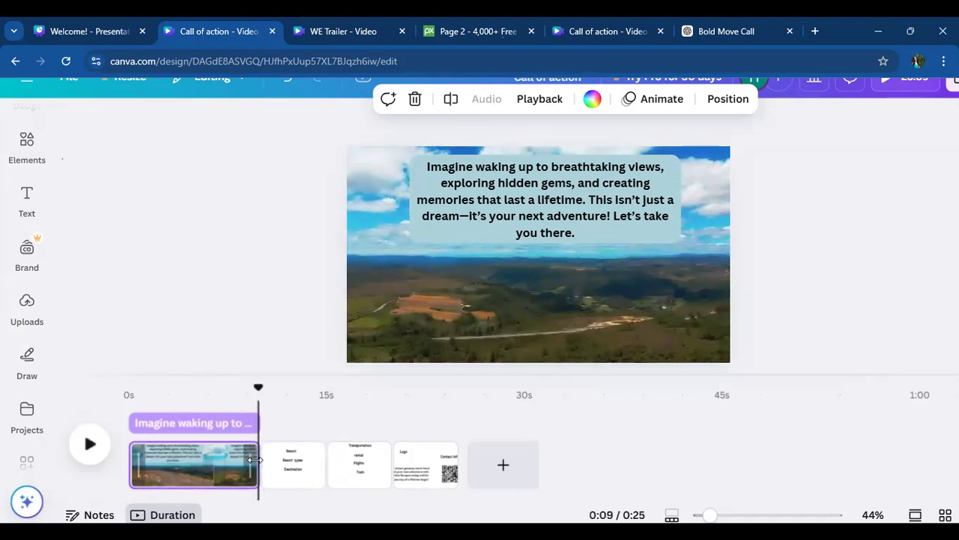
{"action": "left_click_drag", "start_coordinate": [256, 459], "coordinate": [170, 459]}
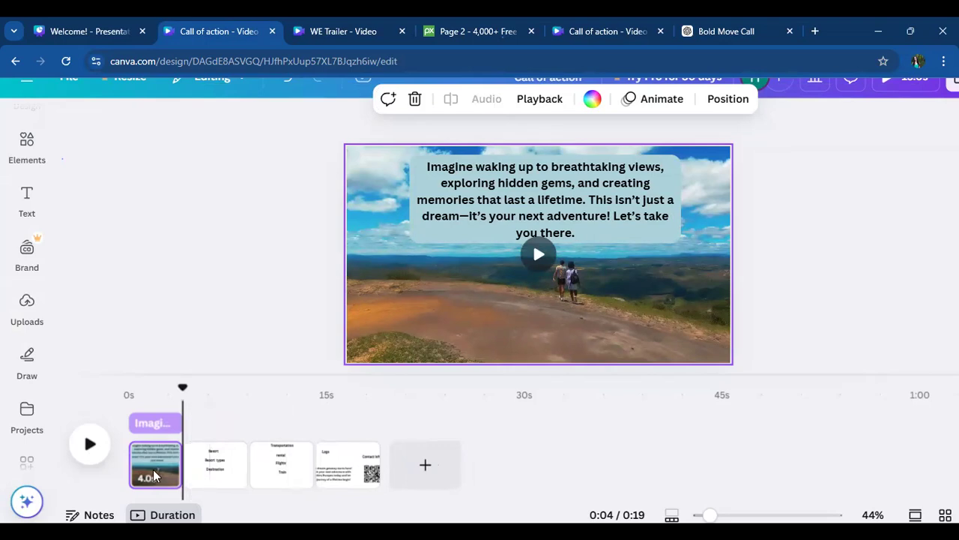
{"action": "left_click", "coordinate": [282, 257]}
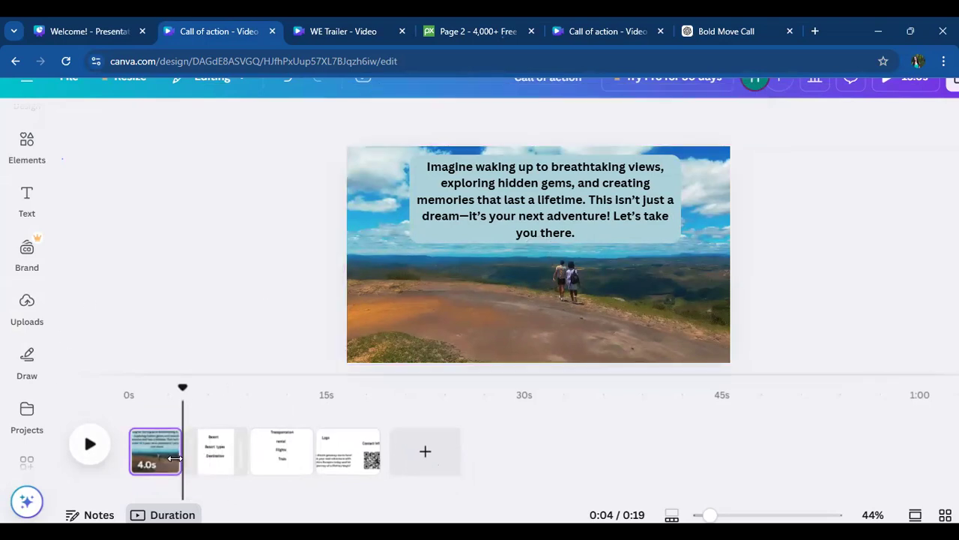
- Check the second page's resort placeholders, switch to ChatGPT and ask for "the four top type of resorts"
{"action": "left_click", "coordinate": [218, 458]}
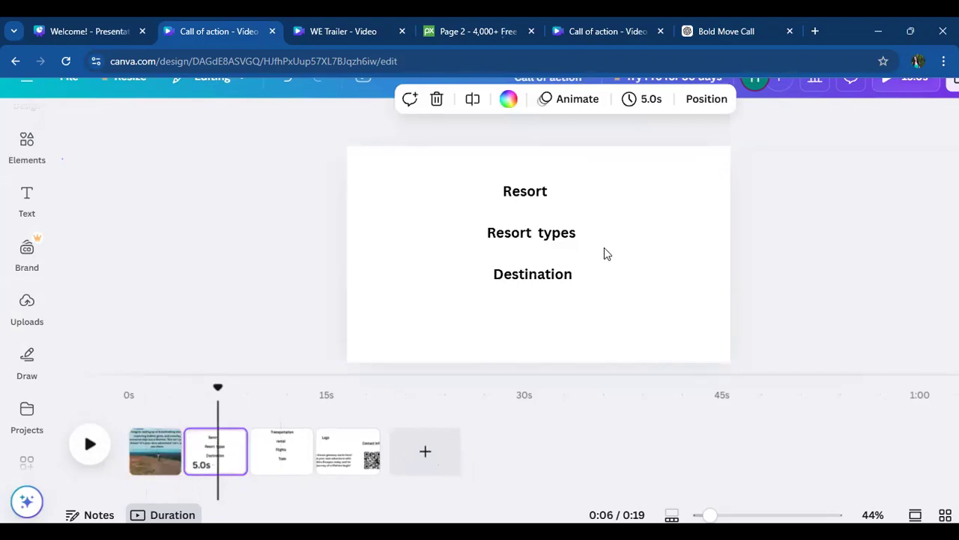
{"action": "left_click", "coordinate": [711, 29]}
{"action": "left_click", "coordinate": [428, 468]}
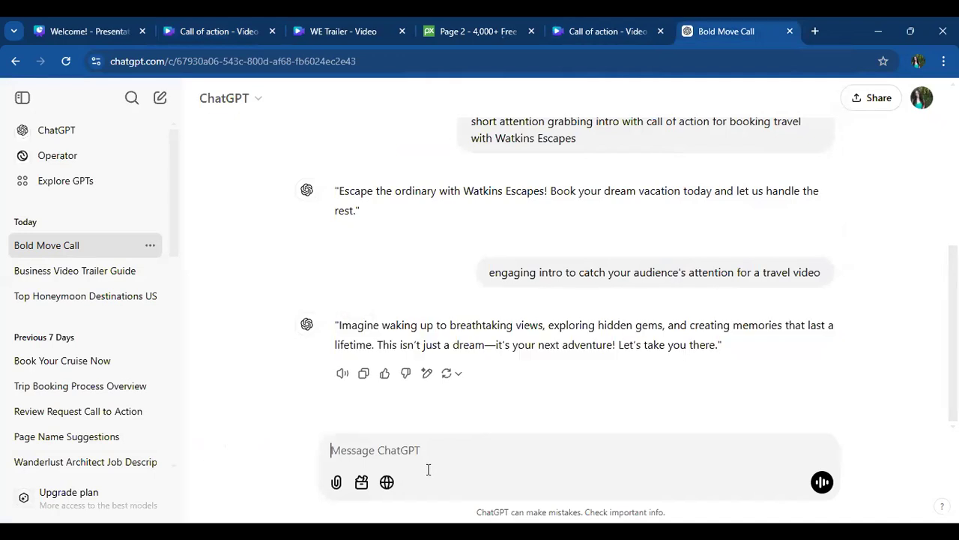
{"action": "type", "text": "4 top types of"}
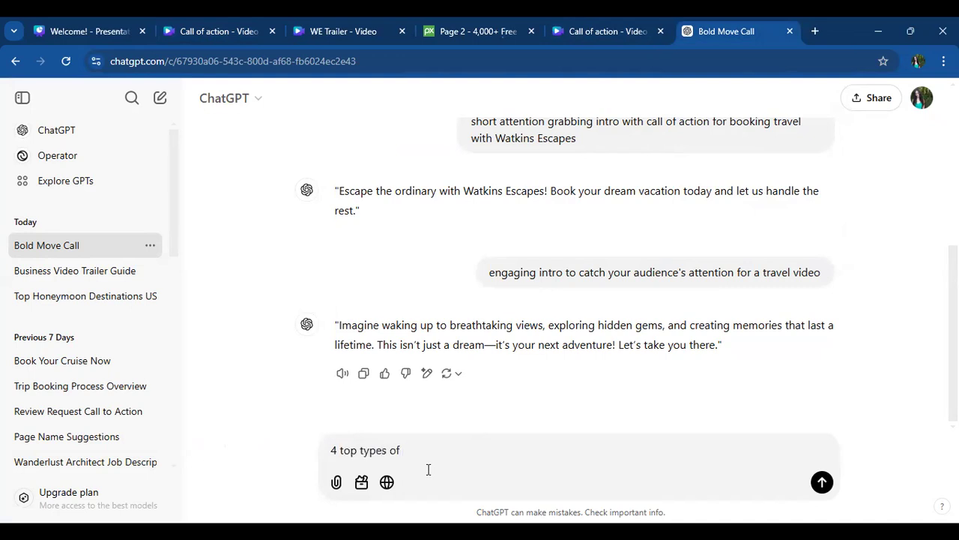
{"action": "key", "text": "BackSpace"}
{"action": "key", "text": "BackSpace"}
{"action": "key", "text": "BackSpace"}
{"action": "key", "text": "BackSpace"}
{"action": "key", "text": "BackSpace"}
{"action": "type", "text": "the four"}
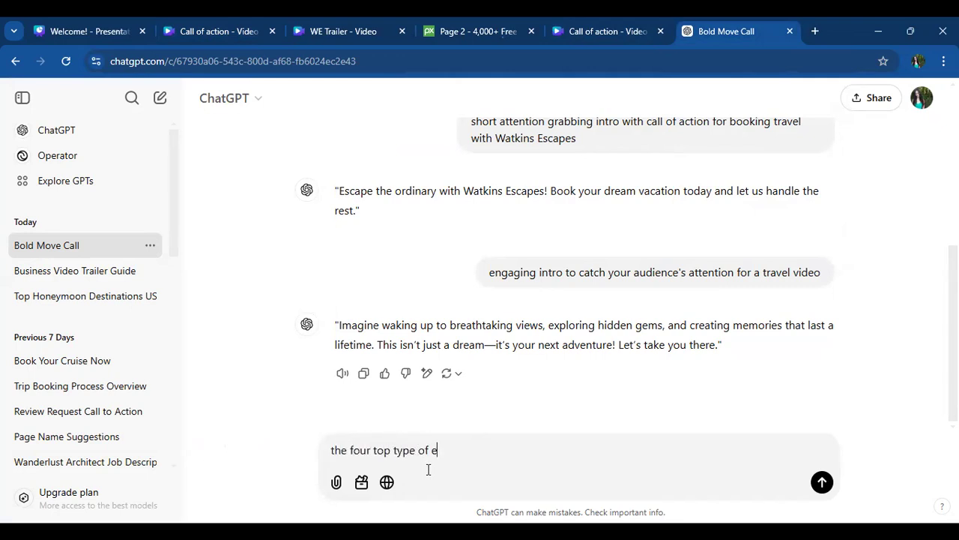
{"action": "key", "text": "Return"}
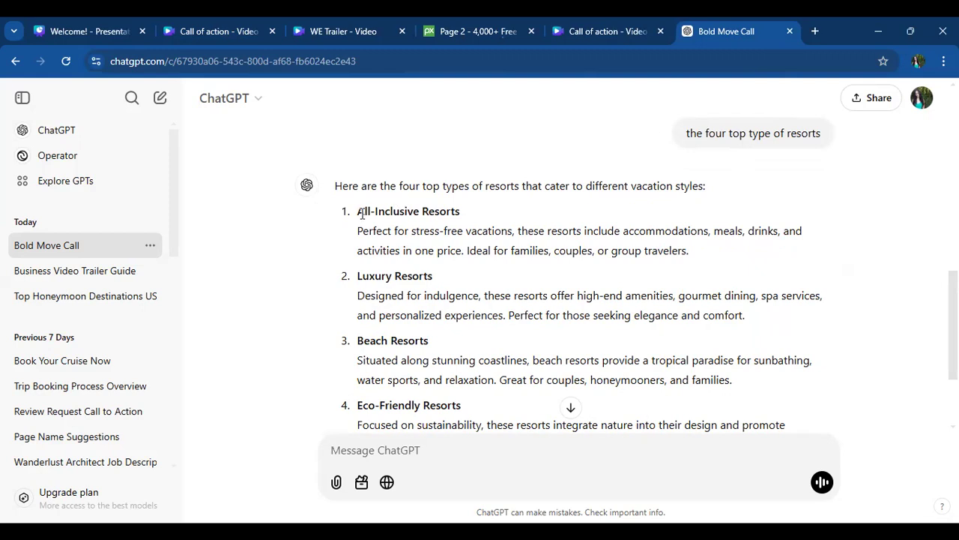
- Copy "All-Inclusive Resorts" from the ChatGPT answer and paste it into the second page's "Resort types" text in Canva
{"action": "left_click_drag", "start_coordinate": [359, 212], "coordinate": [439, 216]}
{"action": "left_click_drag", "start_coordinate": [359, 212], "coordinate": [466, 223]}
{"action": "key", "text": "ctrl+c"}
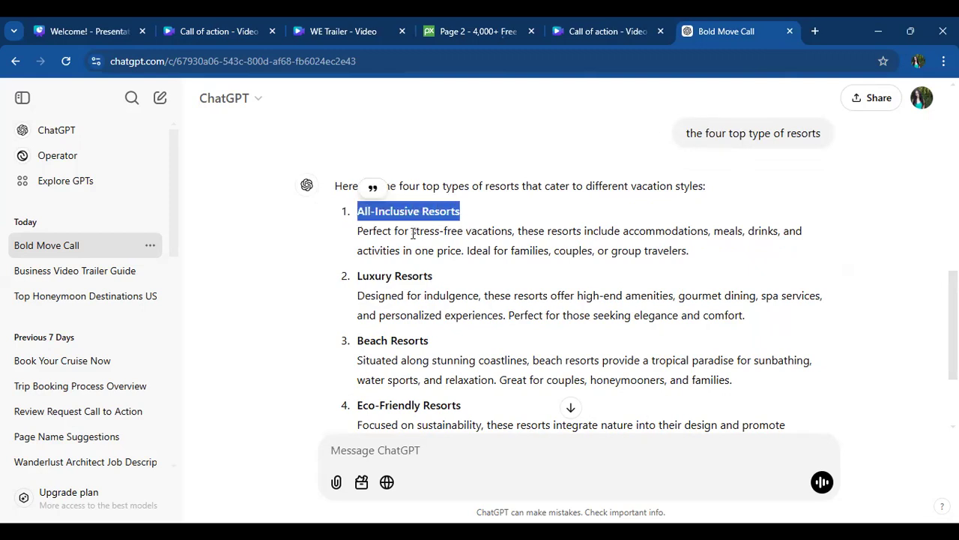
{"action": "left_click", "coordinate": [199, 32]}
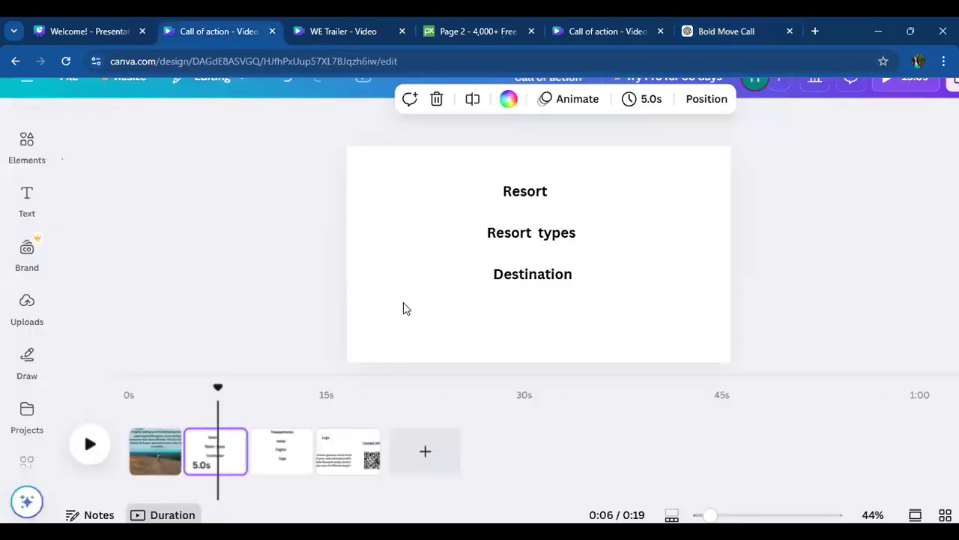
{"action": "left_click", "coordinate": [499, 229]}
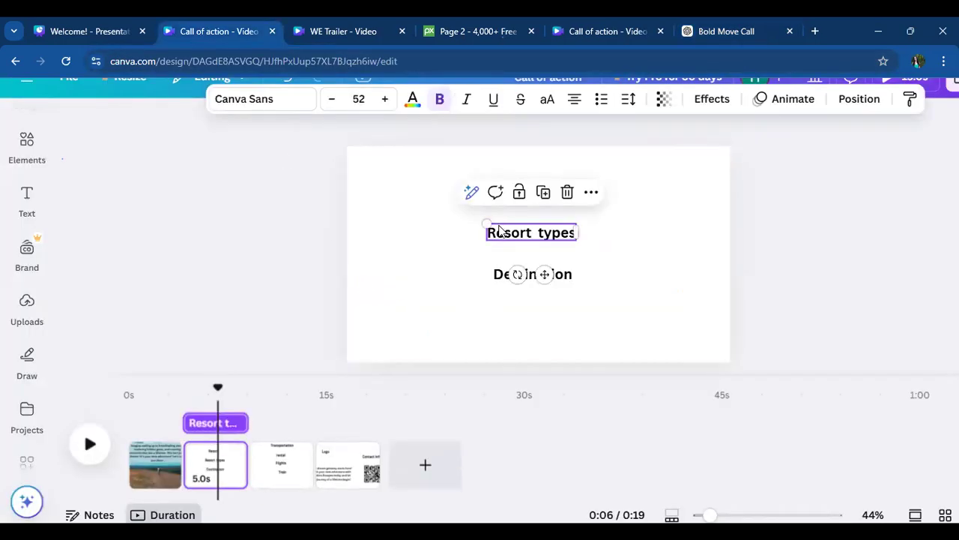
{"action": "left_click_drag", "start_coordinate": [490, 229], "coordinate": [583, 229]}
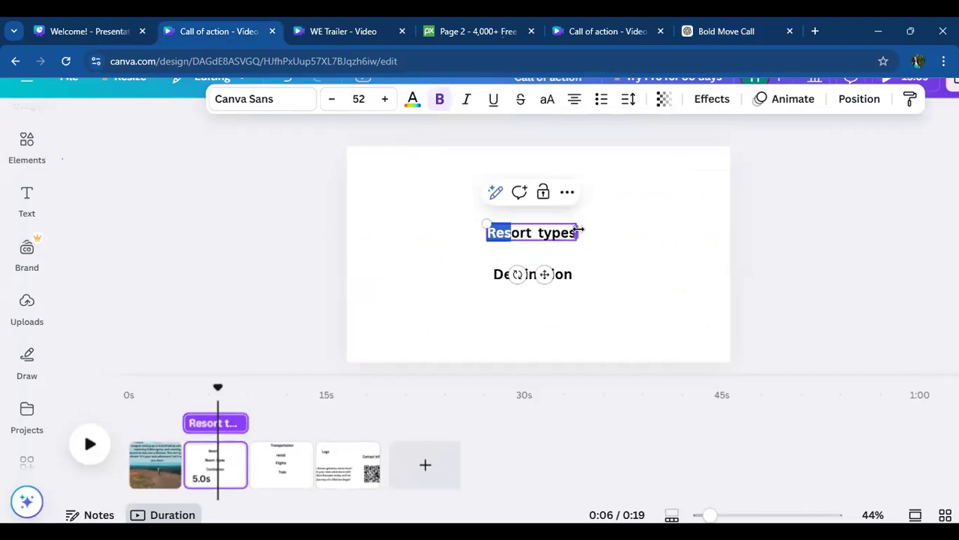
{"action": "key", "text": "ctrl+v"}
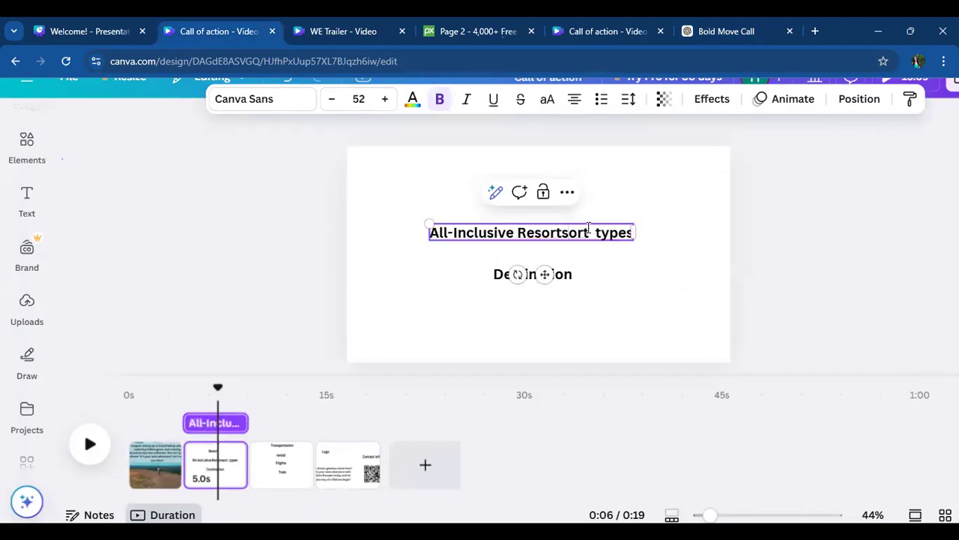
{"action": "key", "text": "BackSpace"}
{"action": "key", "text": "BackSpace"}
{"action": "key", "text": "BackSpace"}
{"action": "key", "text": "BackSpace"}
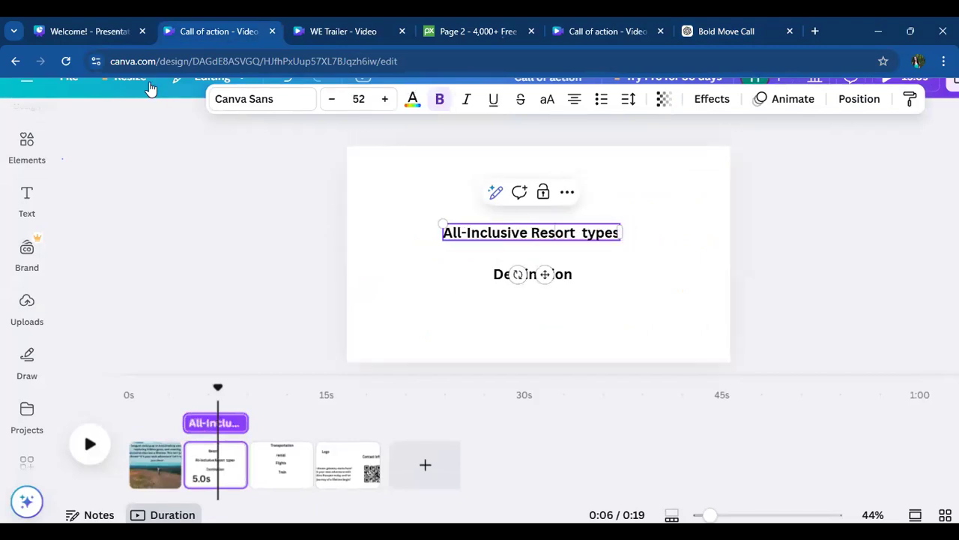
{"action": "key", "text": "ctrl+z"}
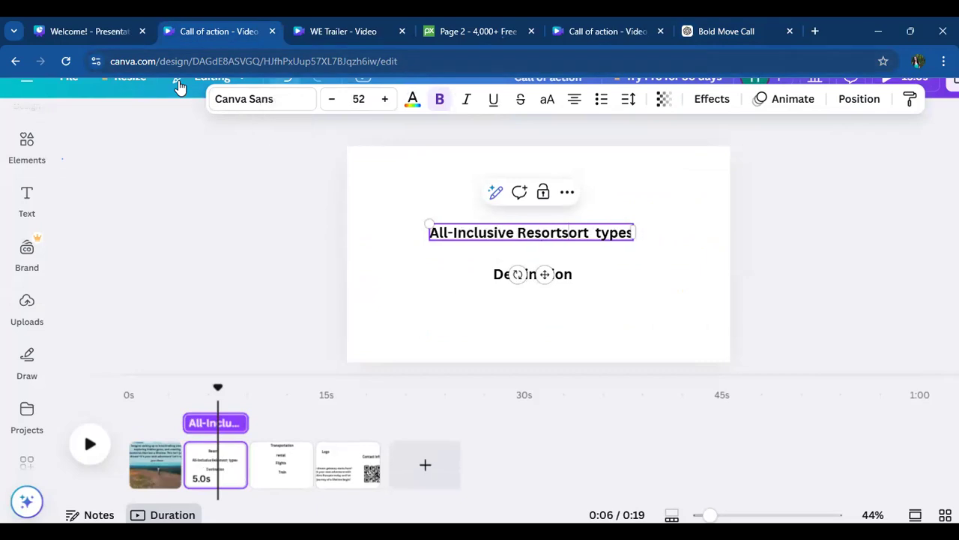
- Trim the second page's resort types text to "All-Inclusive Resort", ending it with a dash
{"action": "key", "text": "BackSpace"}
{"action": "key", "text": "BackSpace"}
{"action": "key", "text": "BackSpace"}
{"action": "key", "text": "BackSpace"}
{"action": "key", "text": "BackSpace"}
{"action": "key", "text": "BackSpace"}
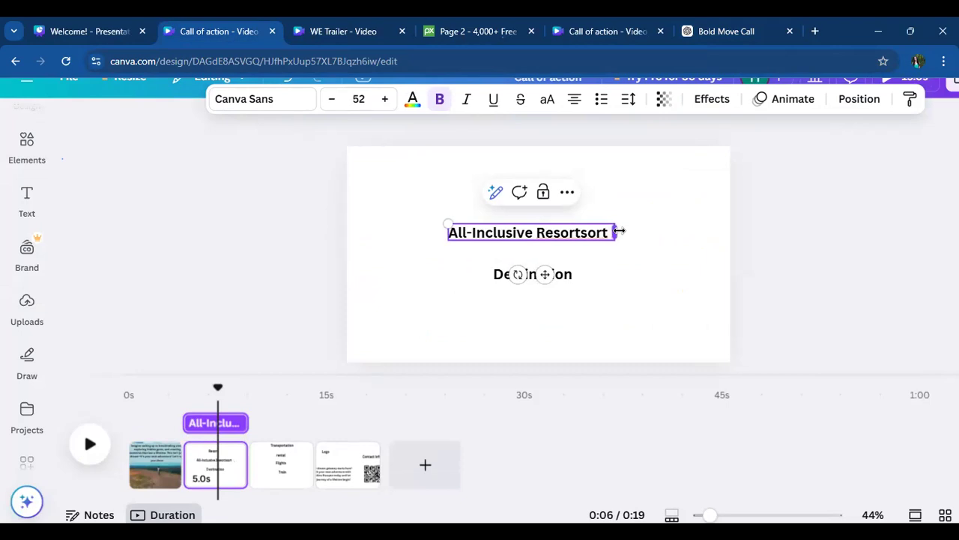
{"action": "type", "text": "-"}
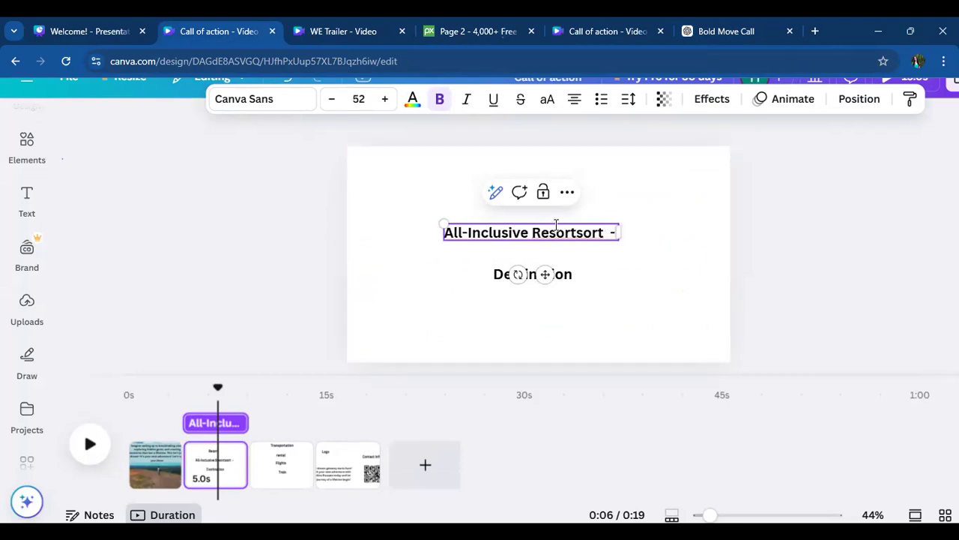
{"action": "left_click", "coordinate": [606, 235]}
{"action": "key", "text": "BackSpace"}
{"action": "key", "text": "BackSpace"}
{"action": "key", "text": "BackSpace"}
{"action": "key", "text": "BackSpace"}
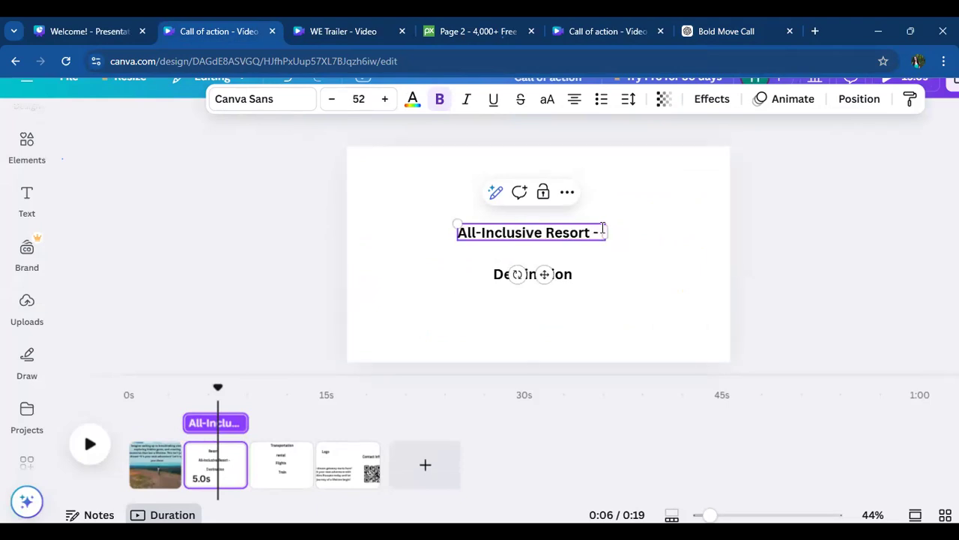
- Place the ChatGPT tab beside the Canva design, copy "Luxury Resorts" from its answer and paste it after the dash in Canva
{"action": "left_click_drag", "start_coordinate": [754, 32], "coordinate": [390, 34]}
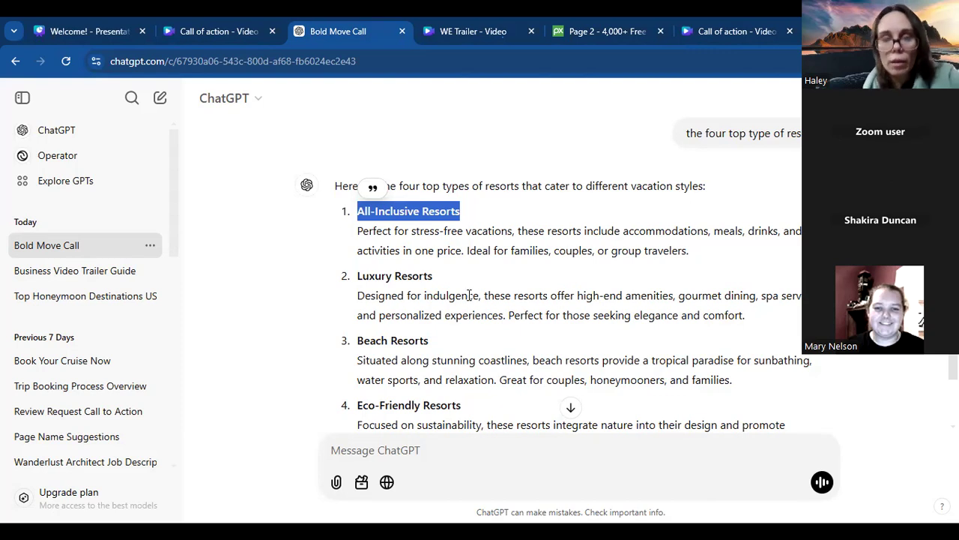
{"action": "left_click_drag", "start_coordinate": [434, 277], "coordinate": [356, 283]}
{"action": "key", "text": "ctrl+c"}
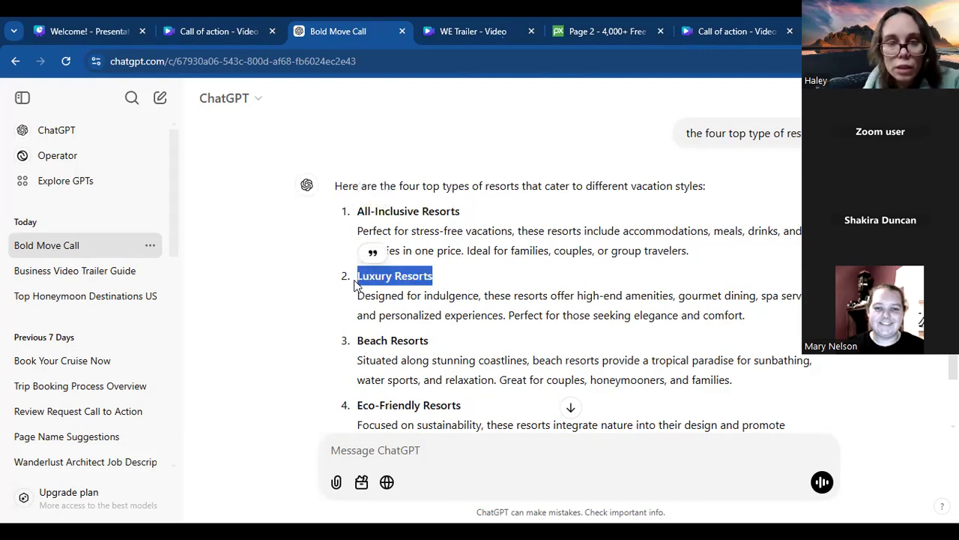
{"action": "left_click", "coordinate": [87, 25]}
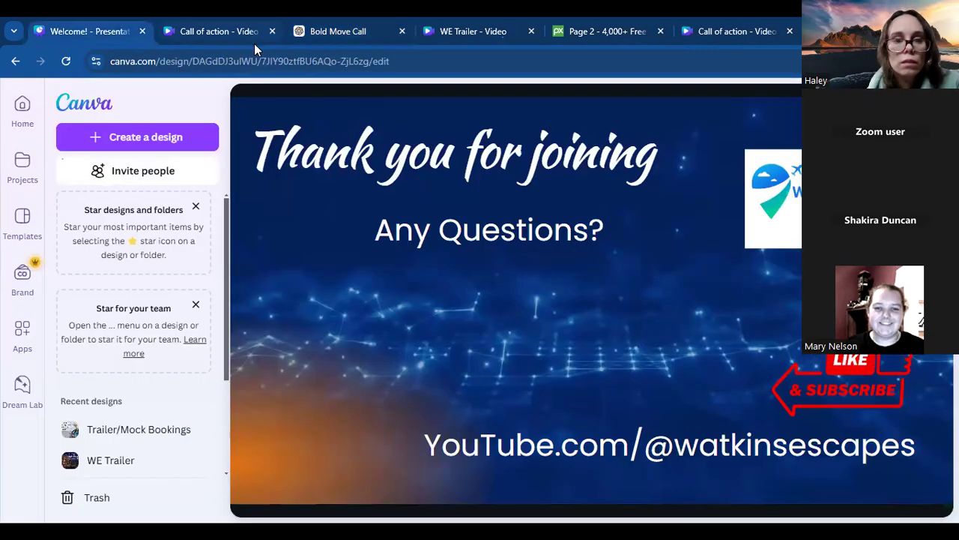
{"action": "left_click", "coordinate": [198, 30]}
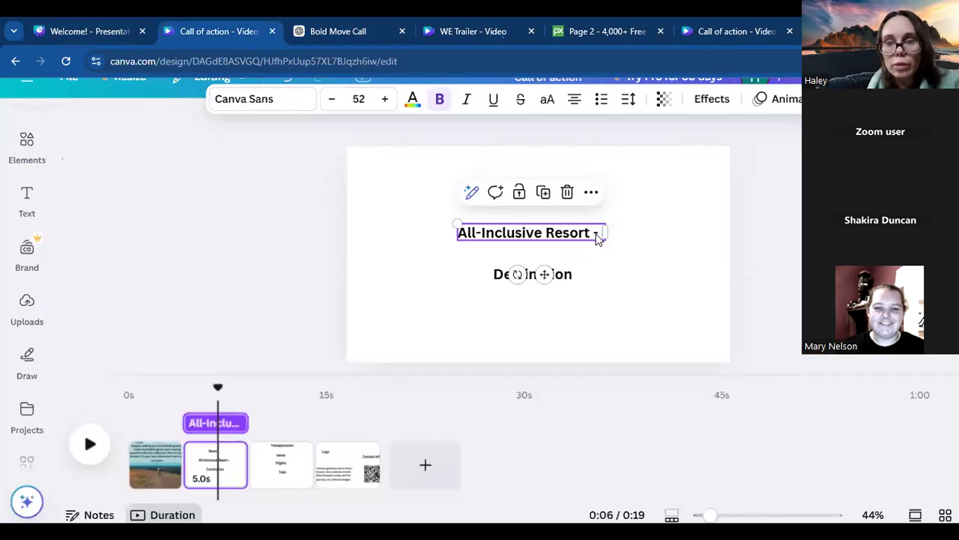
{"action": "left_click", "coordinate": [602, 231]}
{"action": "key", "text": "ctrl+v"}
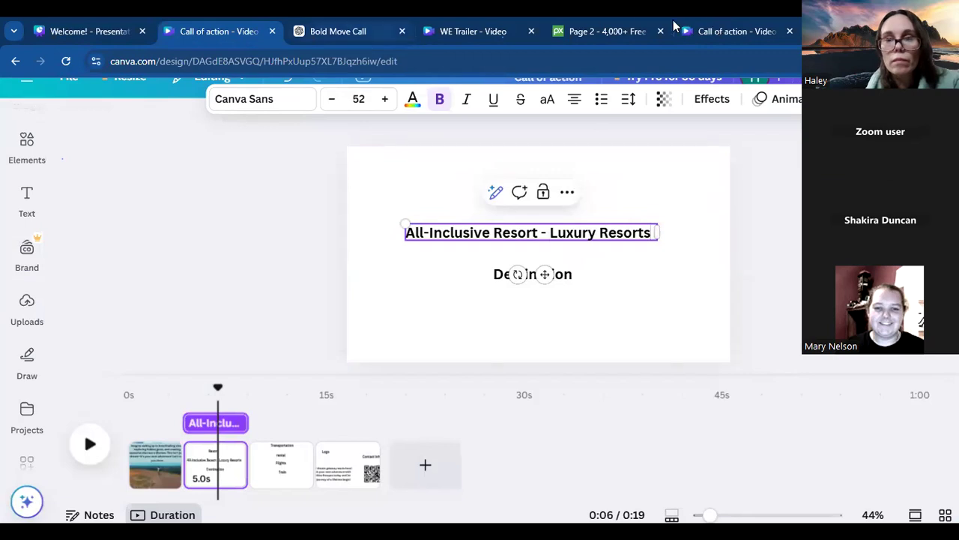
- Copy "Beach Resorts" from the ChatGPT answer, return to Canva and close the WE Trailer and duplicate Call of action tabs
{"action": "left_click", "coordinate": [359, 32]}
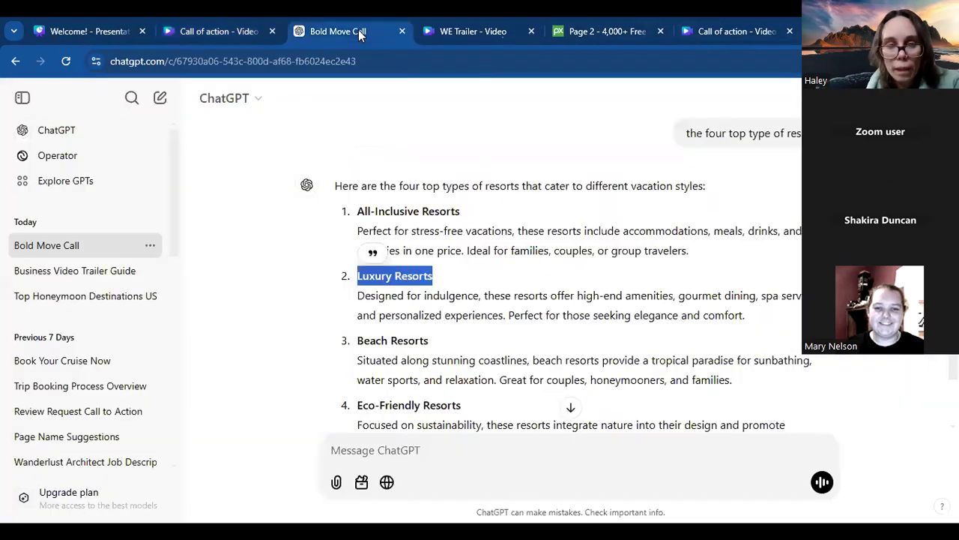
{"action": "left_click_drag", "start_coordinate": [430, 341], "coordinate": [345, 347]}
{"action": "key", "text": "ctrl+c"}
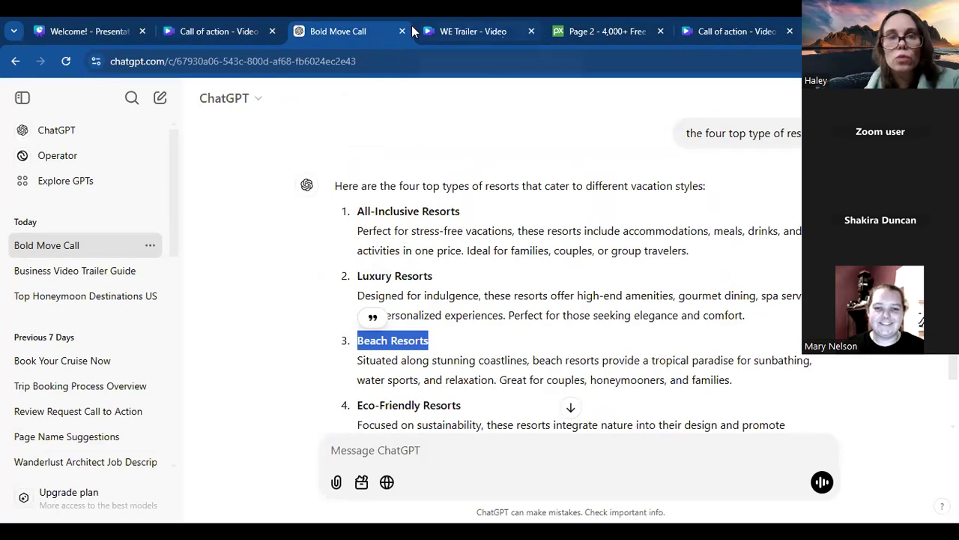
{"action": "left_click", "coordinate": [260, 33]}
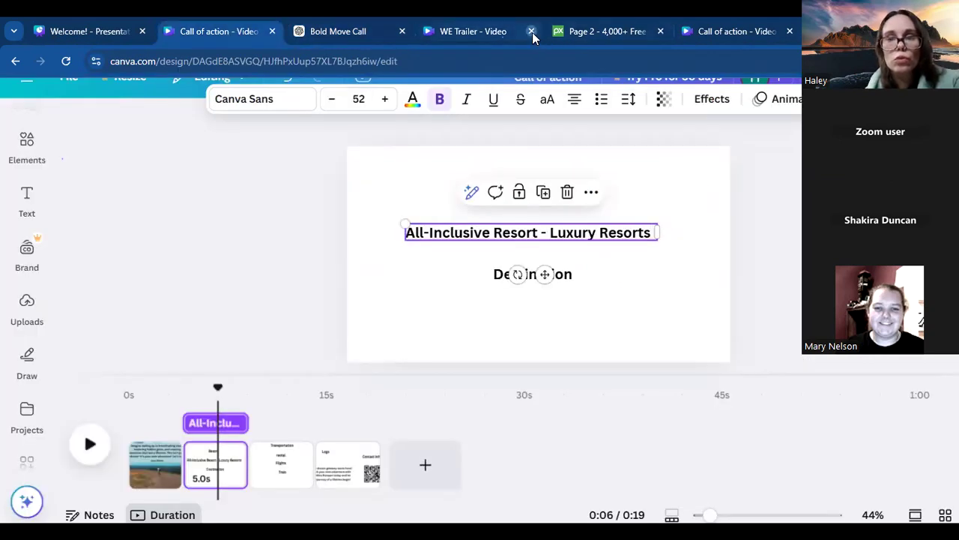
{"action": "left_click", "coordinate": [533, 32]}
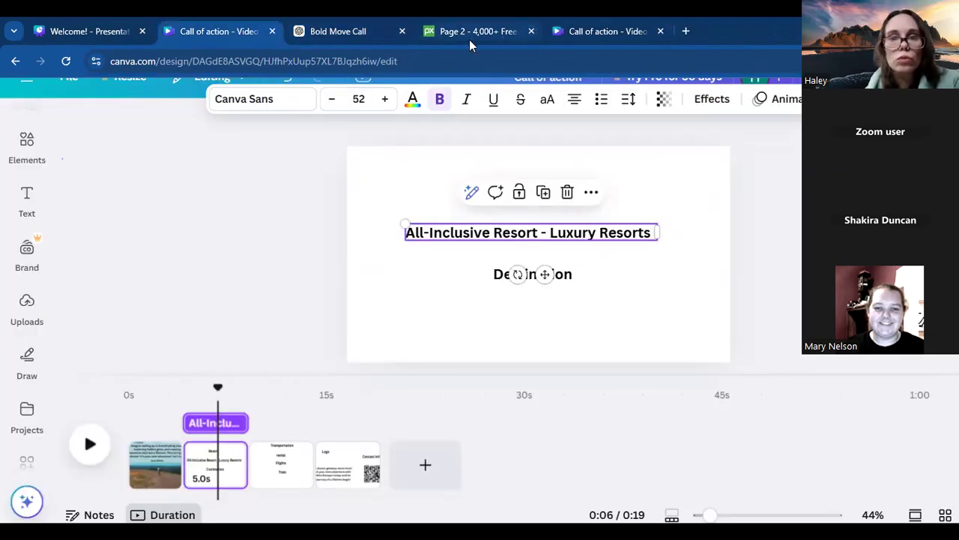
{"action": "left_click", "coordinate": [660, 30]}
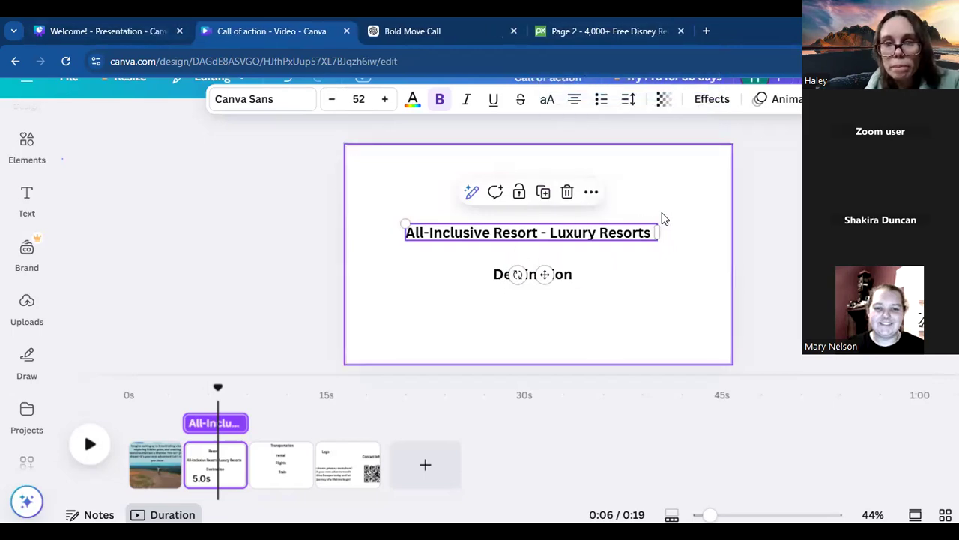
- Append "- Beach Resorts -" to the resort types line on the second page
{"action": "left_click", "coordinate": [653, 235]}
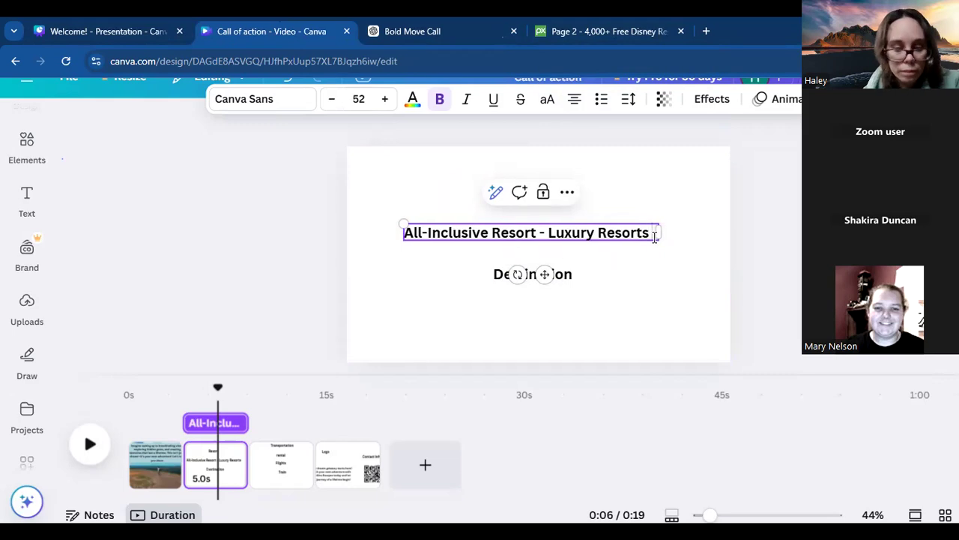
{"action": "type", "text": "-"}
{"action": "key", "text": "ctrl+v"}
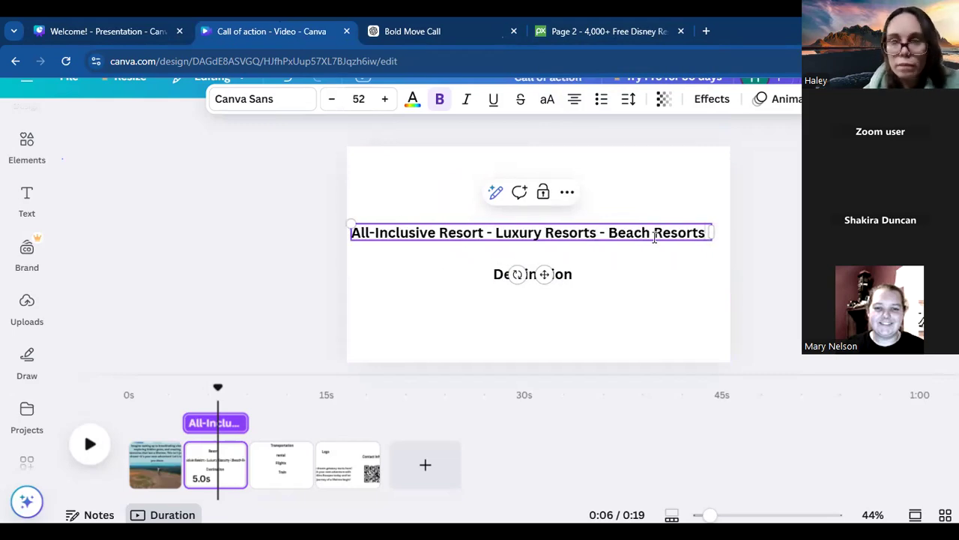
{"action": "type", "text": "-"}
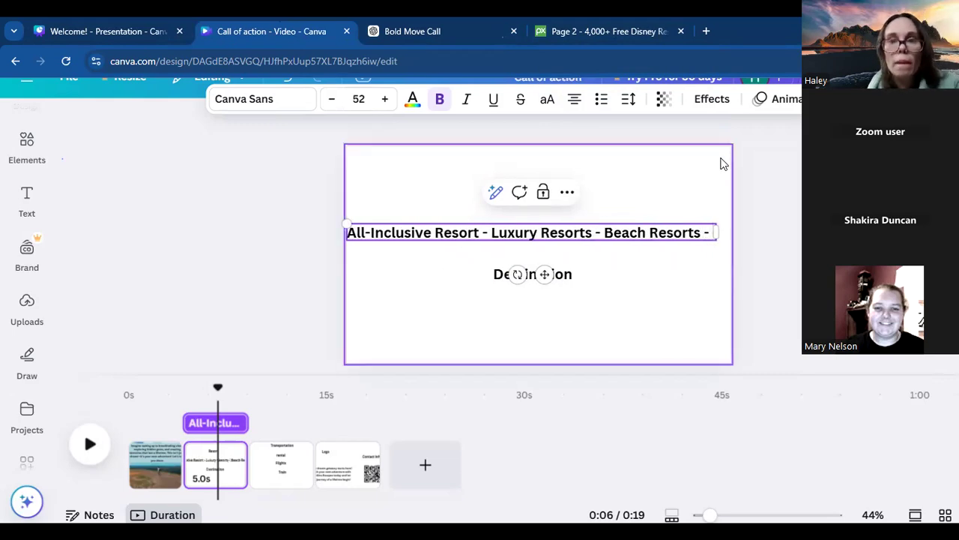
- Copy "Eco-Friendly Resorts" from ChatGPT, append it to Canva's resort types text and fit the text on two lines above "Destination"
{"action": "left_click", "coordinate": [593, 30]}
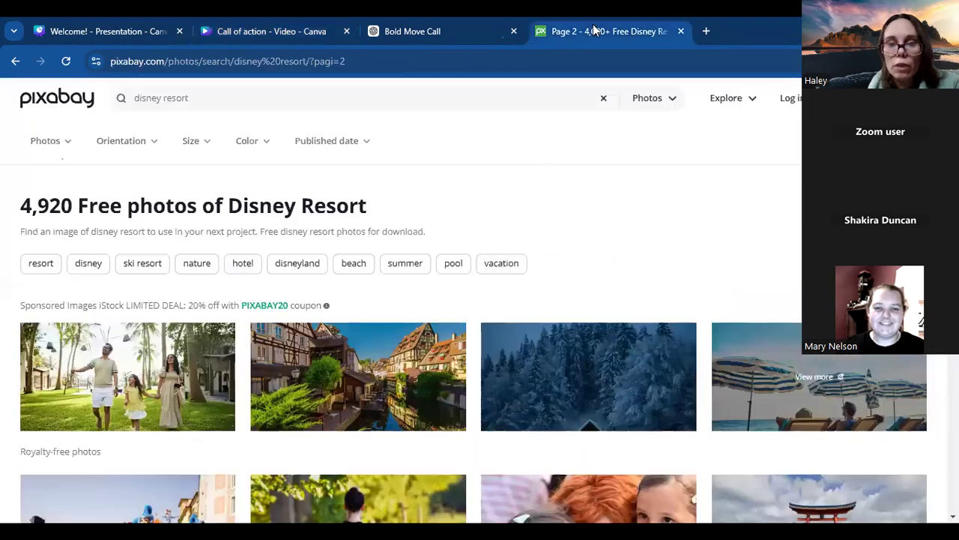
{"action": "left_click", "coordinate": [484, 26]}
{"action": "left_click_drag", "start_coordinate": [462, 408], "coordinate": [359, 414]}
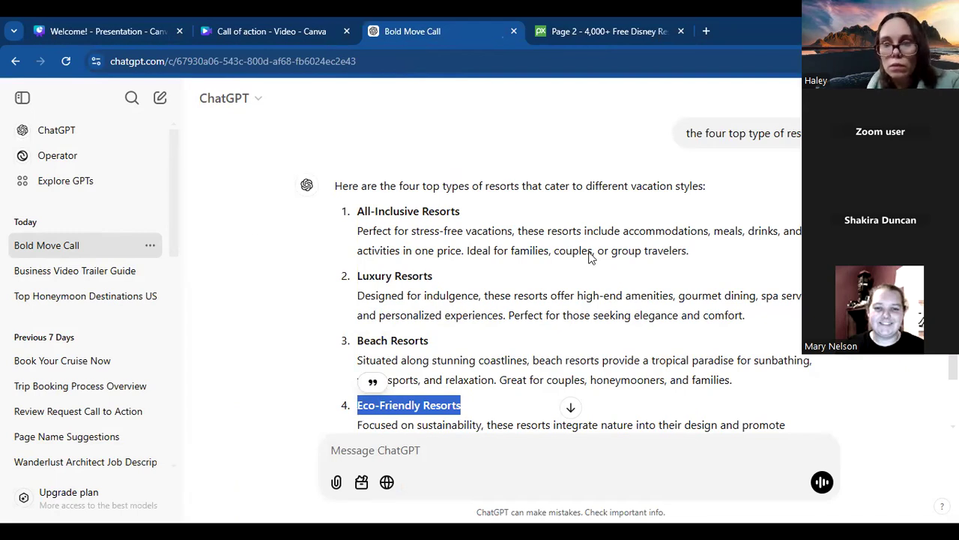
{"action": "key", "text": "ctrl+shift+Tab"}
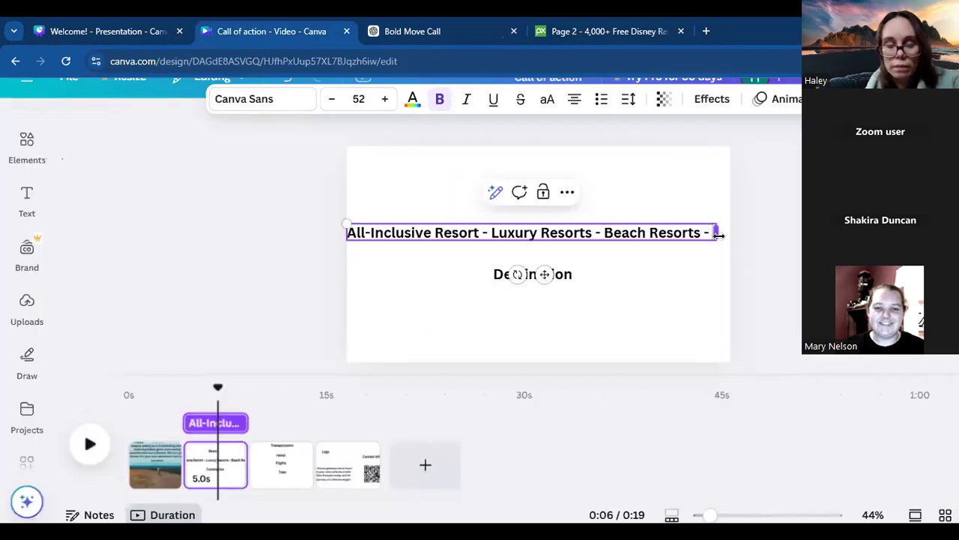
{"action": "type", "text": "Eco-Friendly Resorts"}
{"action": "left_click_drag", "start_coordinate": [716, 257], "coordinate": [663, 234]}
{"action": "left_click_drag", "start_coordinate": [517, 288], "coordinate": [558, 274]}
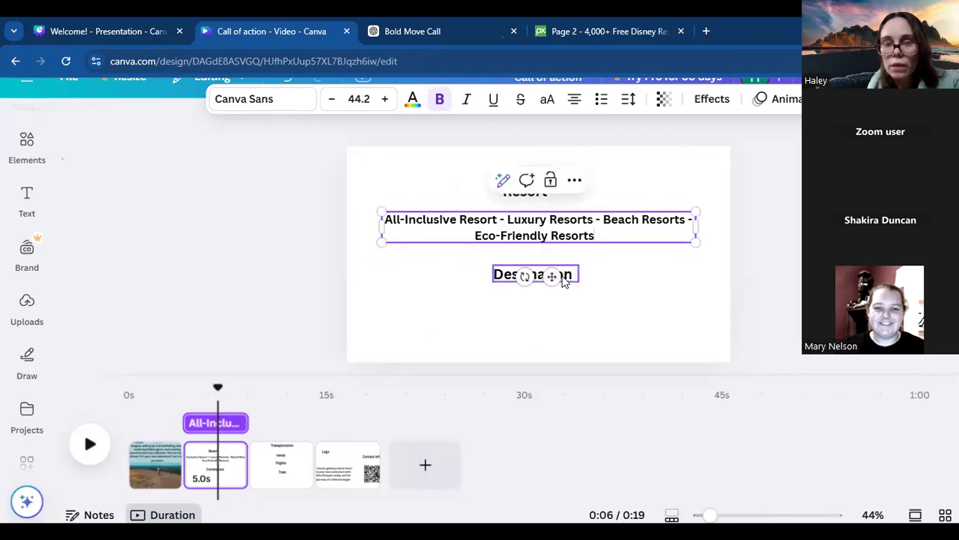
- Switch to ChatGPT and enter the prompt "top four resort destination" without sending it
{"action": "left_click", "coordinate": [430, 30]}
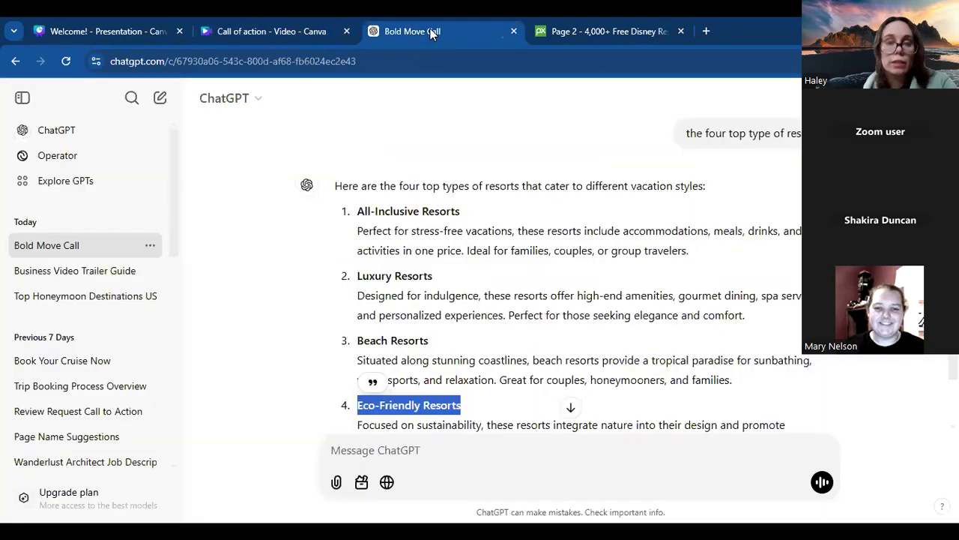
{"action": "left_click", "coordinate": [408, 458]}
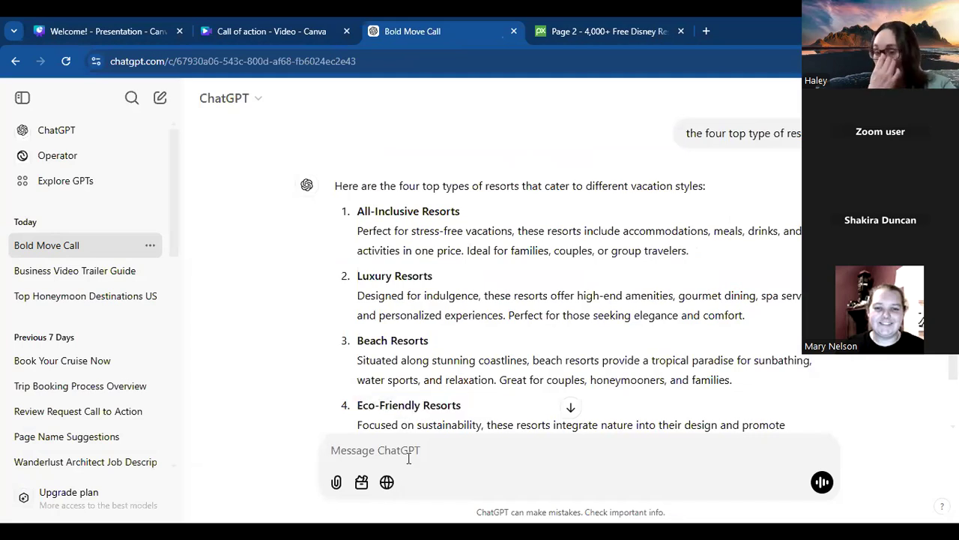
{"action": "type", "text": "to"}
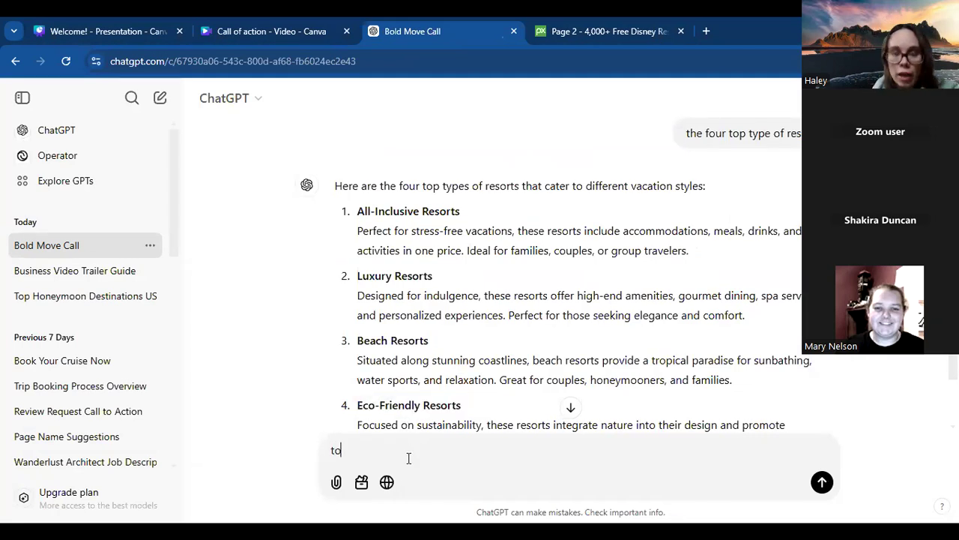
{"action": "type", "text": "p four "}
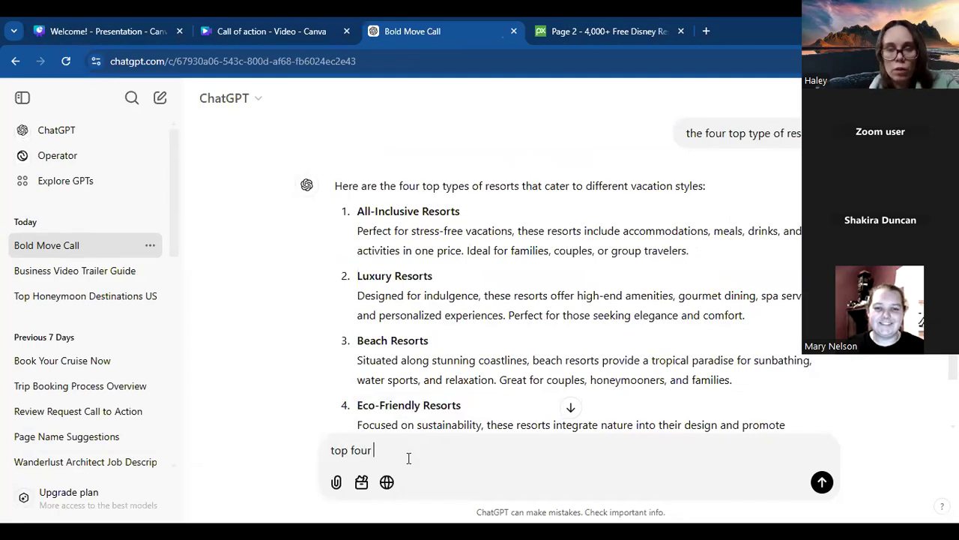
{"action": "type", "text": "restort.de"}
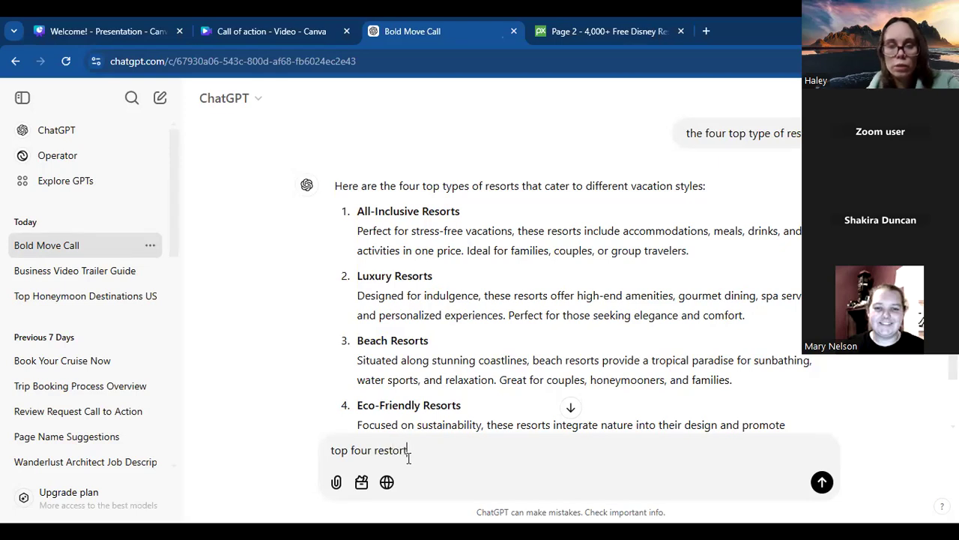
{"action": "key", "text": "BackSpace"}
{"action": "key", "text": "BackSpace"}
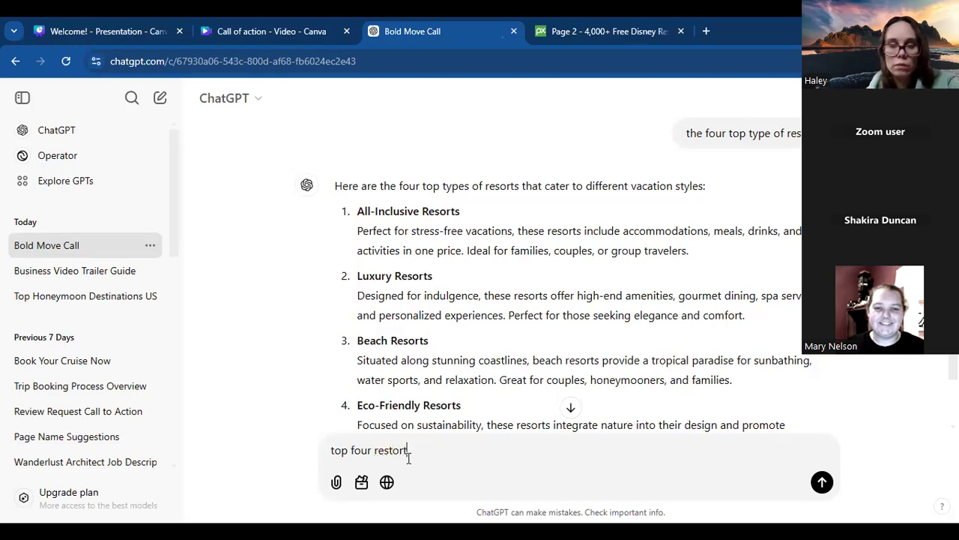
{"action": "key", "text": "BackSpace"}
{"action": "key", "text": "BackSpace"}
{"action": "key", "text": "BackSpace"}
{"action": "key", "text": "BackSpace"}
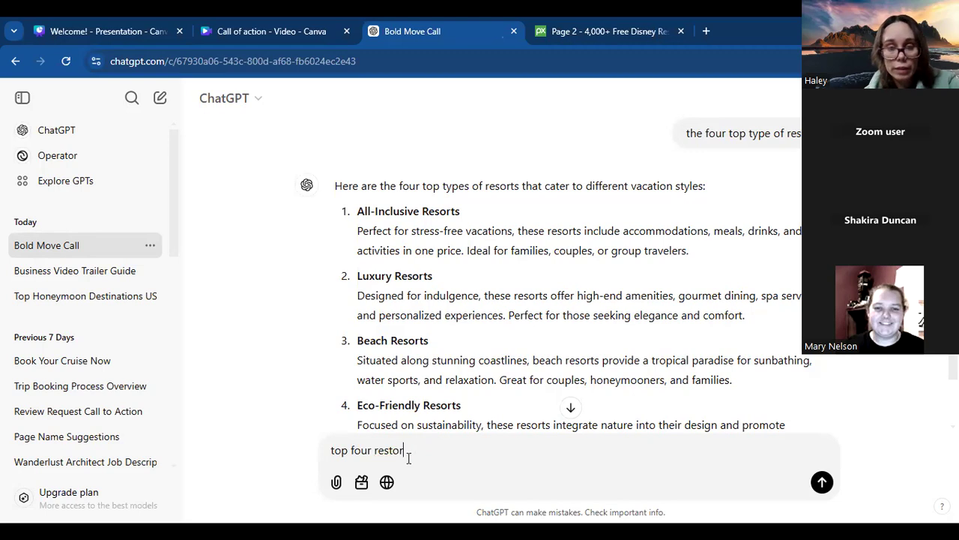
{"action": "type", "text": "ort destination"}
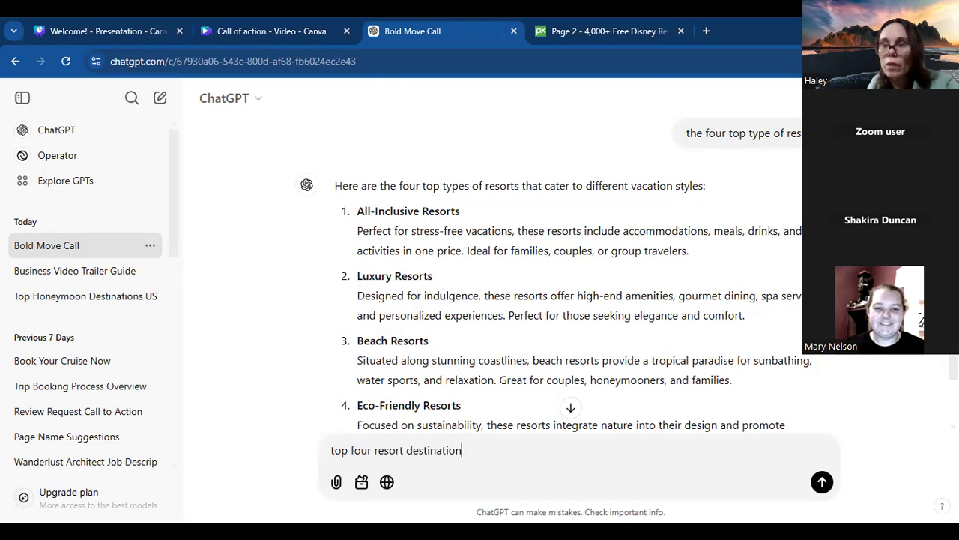
- Copy "Eco-Friendly Resorts" from ChatGPT, try it in place of "Destination" on Canva's second page and undo the replacement
{"action": "left_click_drag", "start_coordinate": [461, 407], "coordinate": [357, 414]}
{"action": "key", "text": "ctrl+c"}
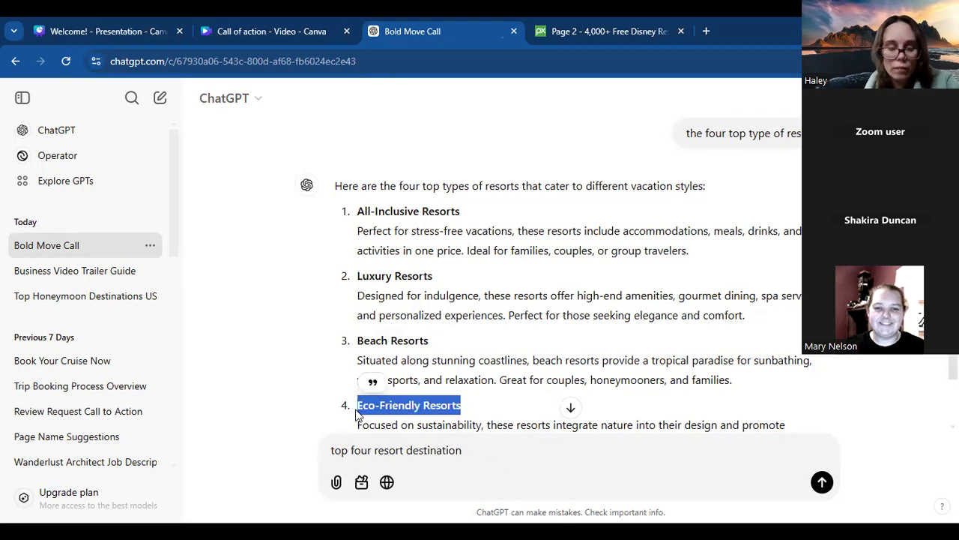
{"action": "left_click", "coordinate": [294, 30]}
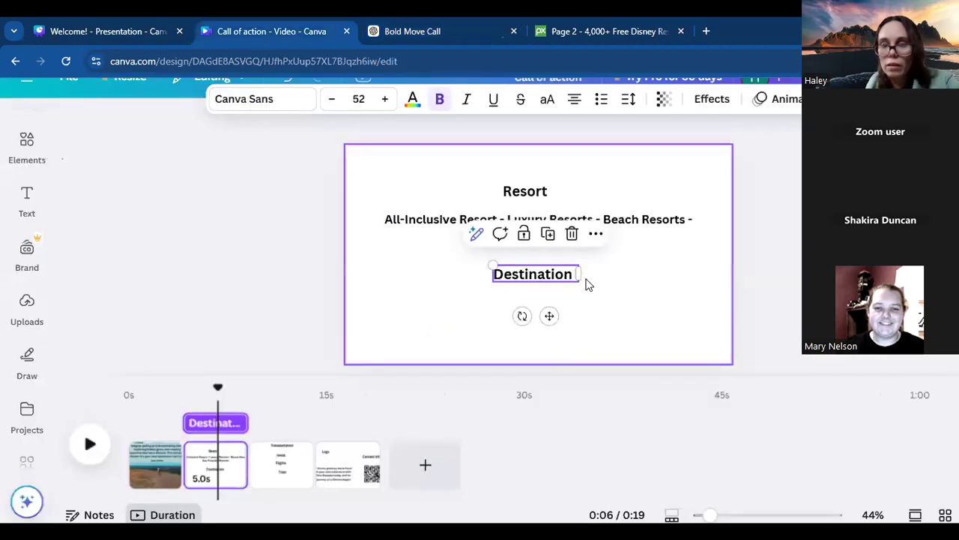
{"action": "left_click", "coordinate": [577, 274]}
{"action": "left_click_drag", "start_coordinate": [576, 275], "coordinate": [484, 278]}
{"action": "key", "text": "ctrl+v"}
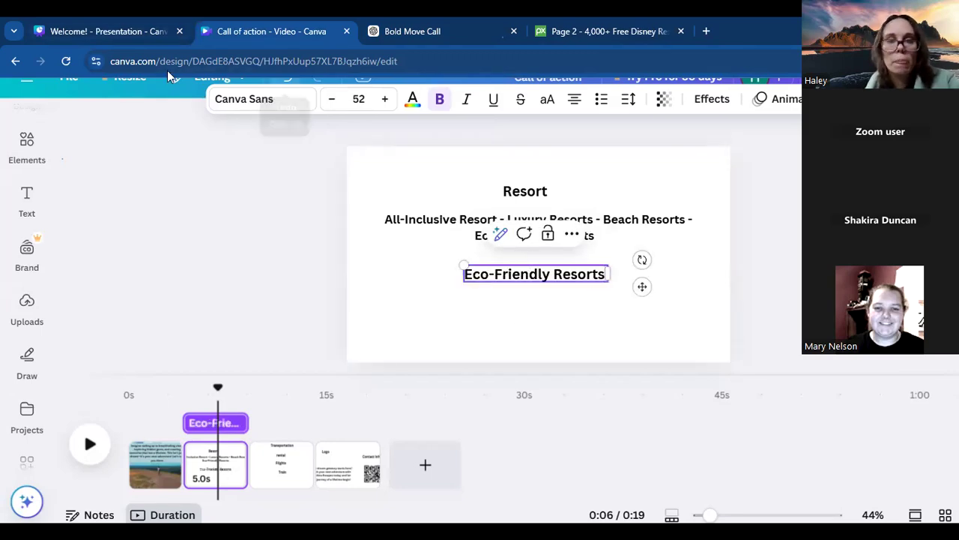
{"action": "key", "text": "ctrl+z"}
- Paste "Eco-Friendly Resorts" at the end of the resort types text, select the "Destination" text and return to ChatGPT
{"action": "left_click", "coordinate": [610, 234]}
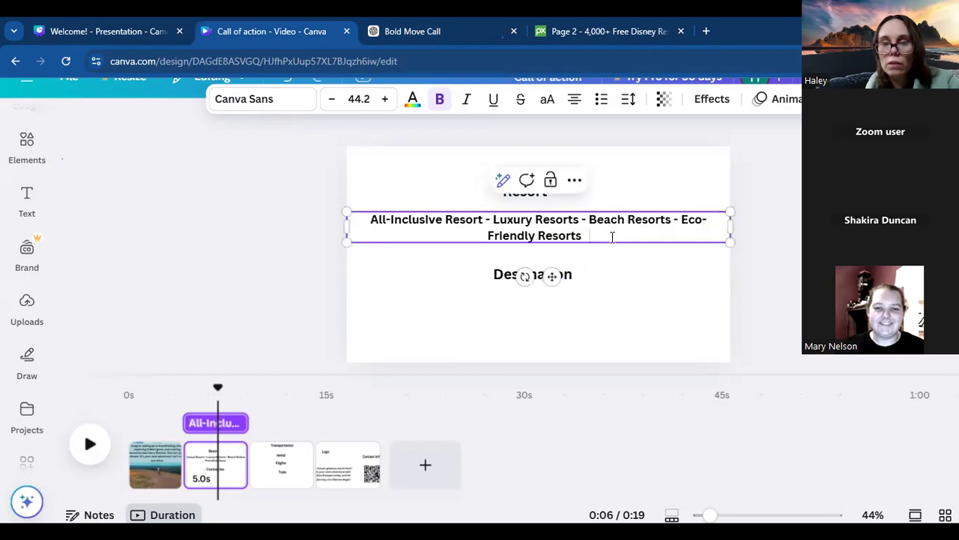
{"action": "key", "text": "BackSpace"}
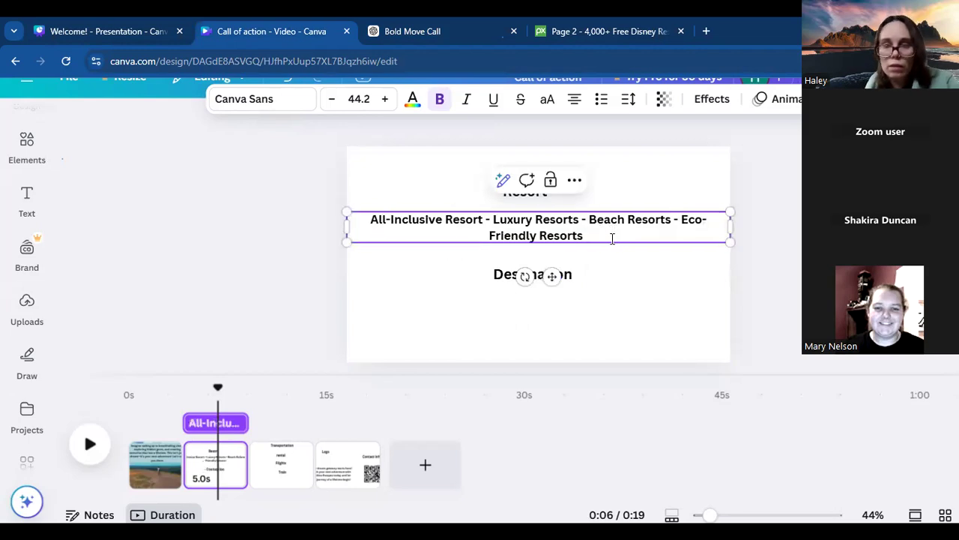
{"action": "type", "text": "- Eco-Friendly Resorts"}
{"action": "left_click", "coordinate": [598, 254]}
{"action": "left_click", "coordinate": [521, 274]}
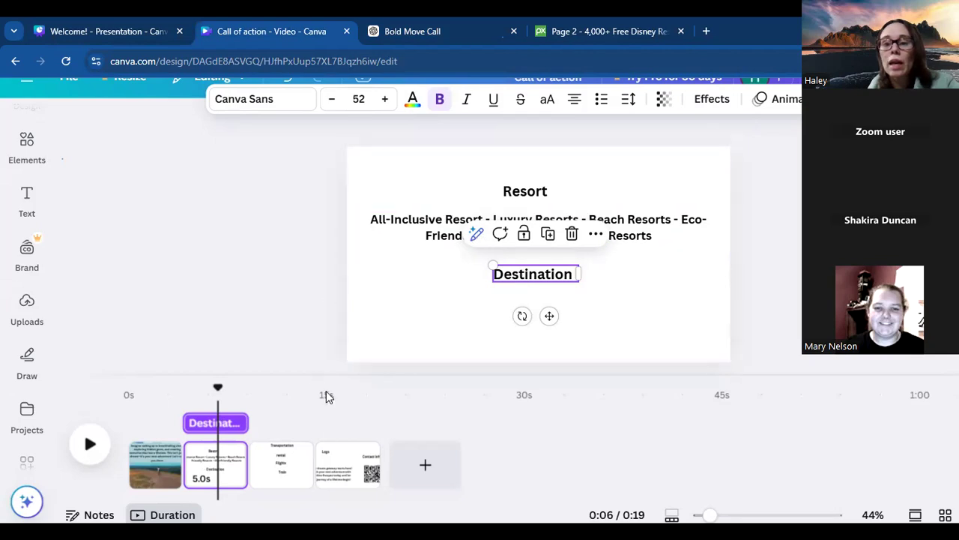
{"action": "left_click", "coordinate": [423, 23]}
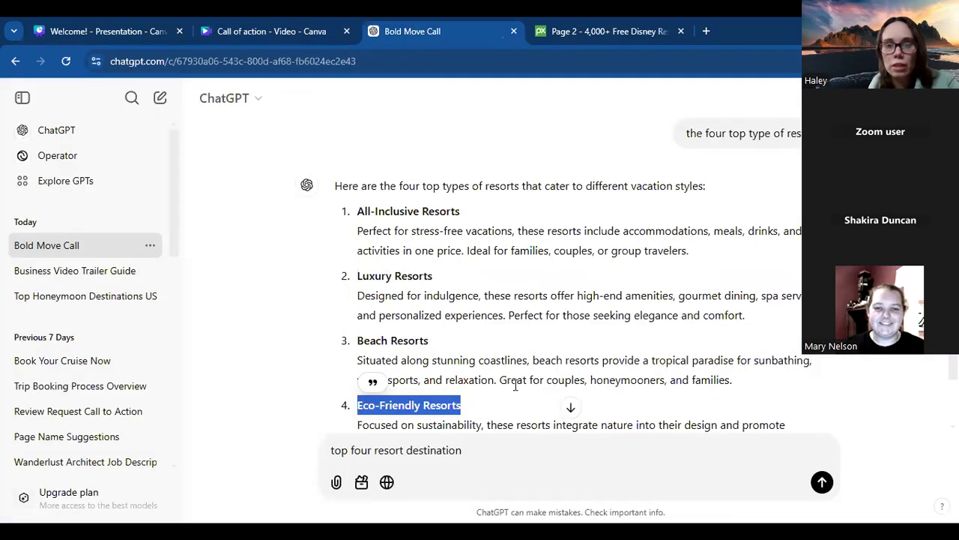
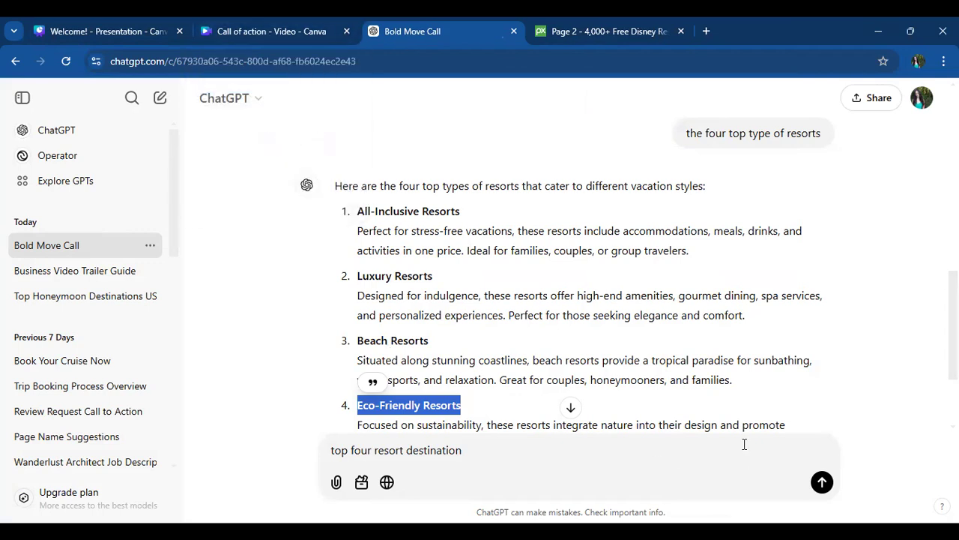
- Send ChatGPT the drafted prompt "top four resort destination"
{"action": "scroll", "coordinate": [793, 363], "scroll_direction": "down", "scroll_amount": 2}
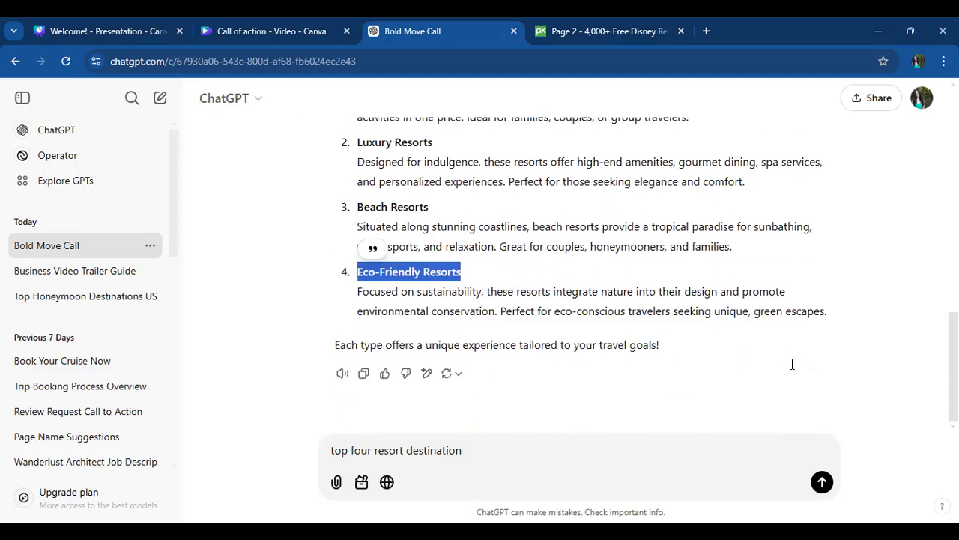
{"action": "left_click", "coordinate": [462, 444]}
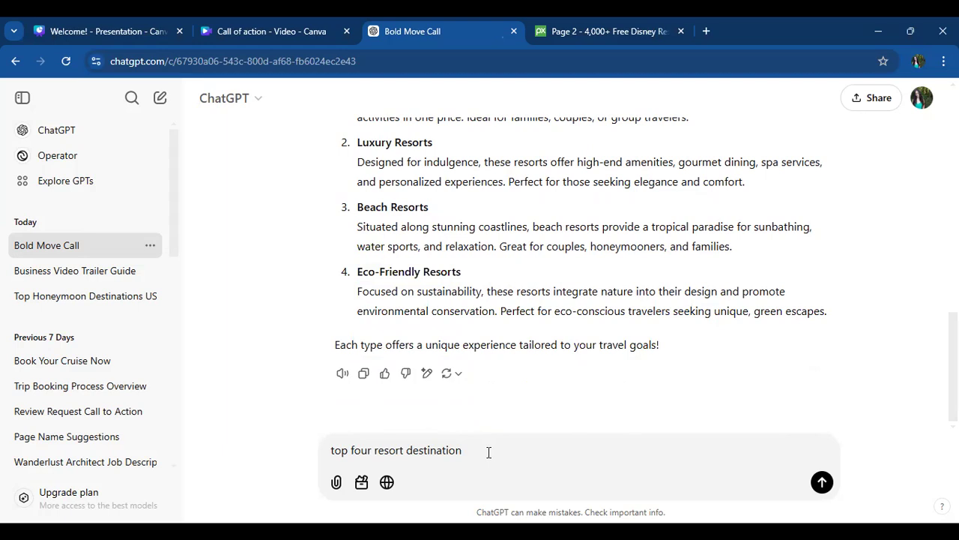
{"action": "key", "text": "Return"}
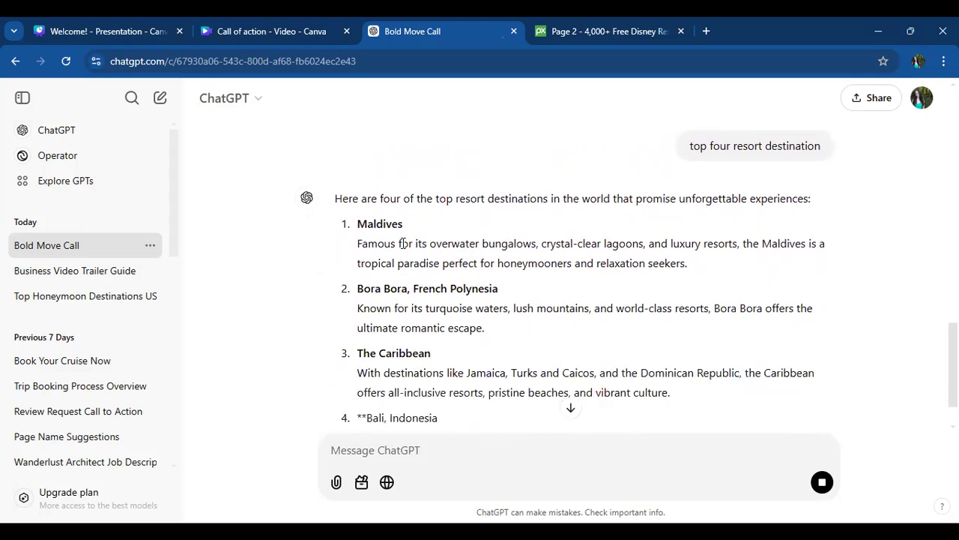
- Copy "Maldives" from ChatGPT's answer and replace the "Destination" text on Canva's resort page with it
{"action": "left_click_drag", "start_coordinate": [404, 224], "coordinate": [354, 229]}
{"action": "key", "text": "ctrl+c"}
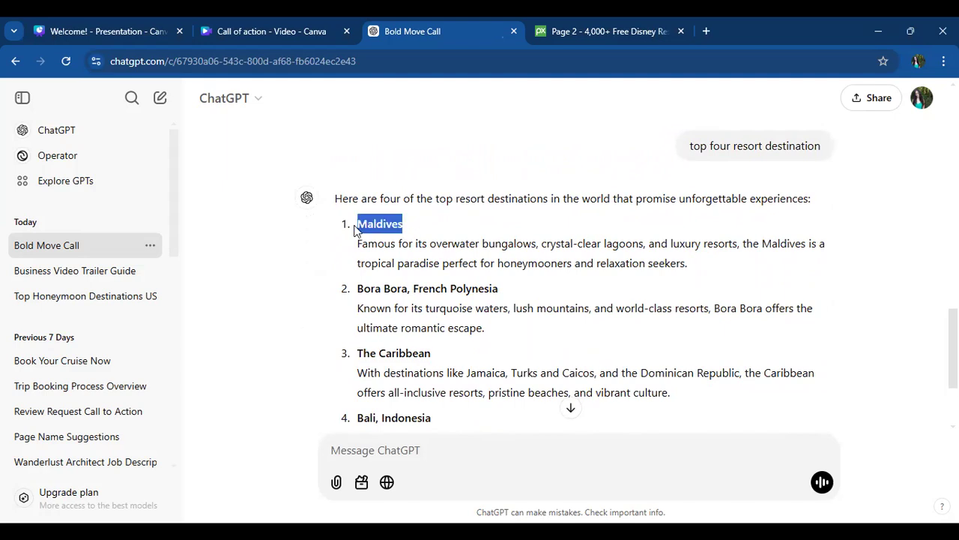
{"action": "left_click", "coordinate": [239, 29]}
{"action": "left_click", "coordinate": [524, 274]}
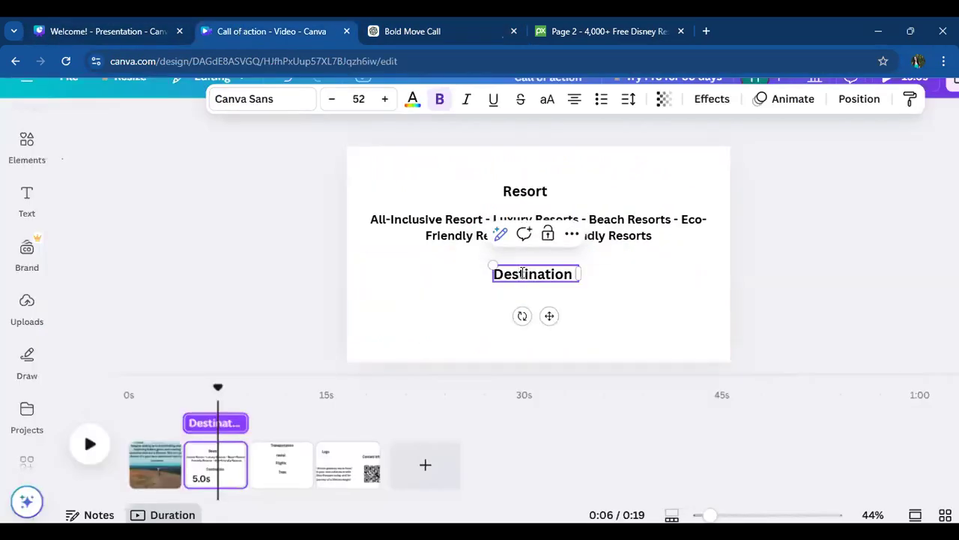
{"action": "mouse_move", "coordinate": [494, 275]}
{"action": "left_mouse_down"}
{"action": "mouse_move", "coordinate": [583, 273]}
{"action": "mouse_move", "coordinate": [478, 277]}
{"action": "left_mouse_up"}
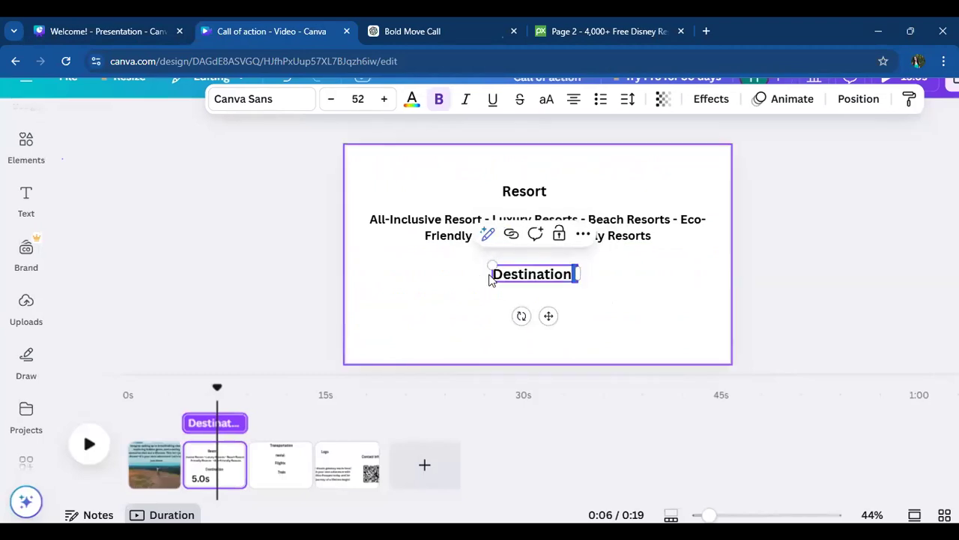
{"action": "left_click_drag", "start_coordinate": [575, 274], "coordinate": [500, 273]}
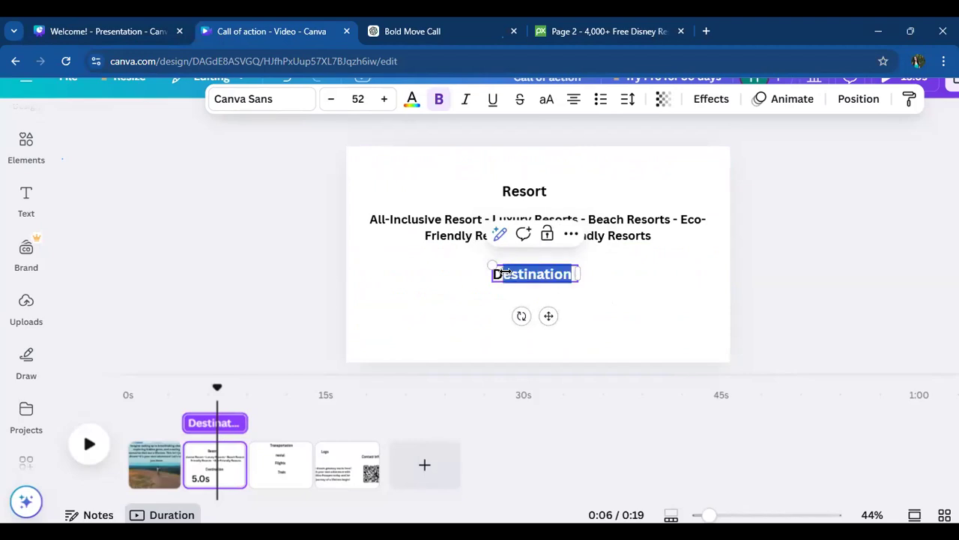
{"action": "key", "text": "ctrl+v"}
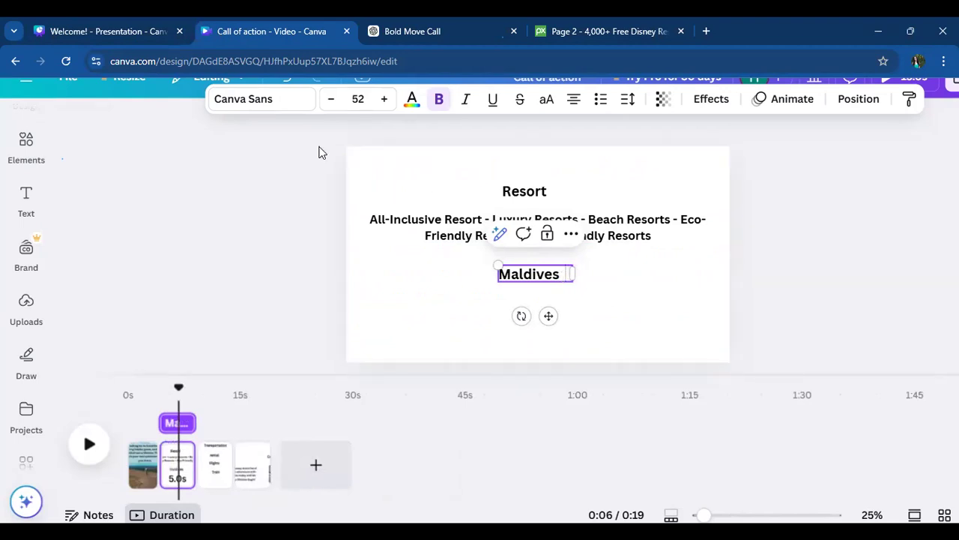
- Copy "Bora Bora, French Polynesia" from ChatGPT and append it after "Maldives" in Canva, with hyphens before and after it
{"action": "left_click", "coordinate": [373, 32]}
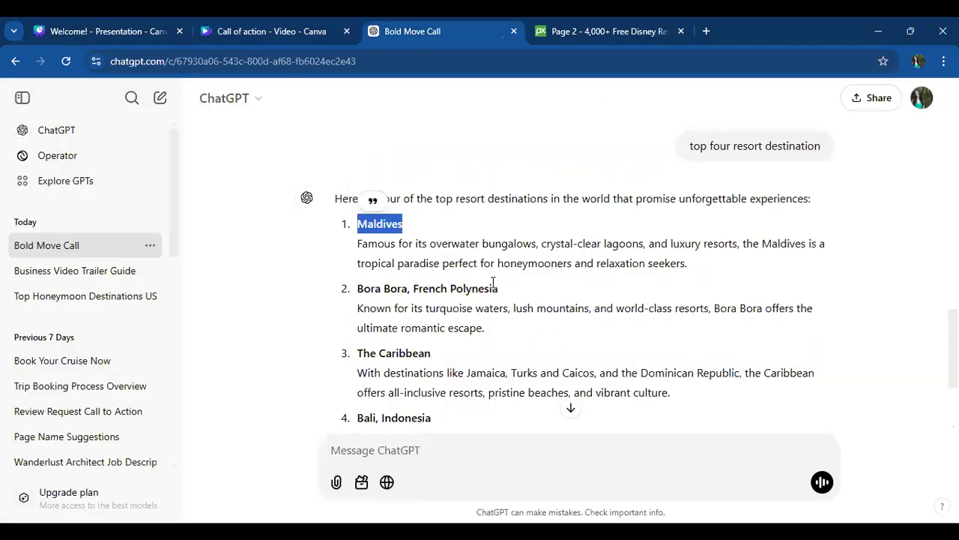
{"action": "left_click_drag", "start_coordinate": [499, 294], "coordinate": [357, 297]}
{"action": "key", "text": "ctrl+c"}
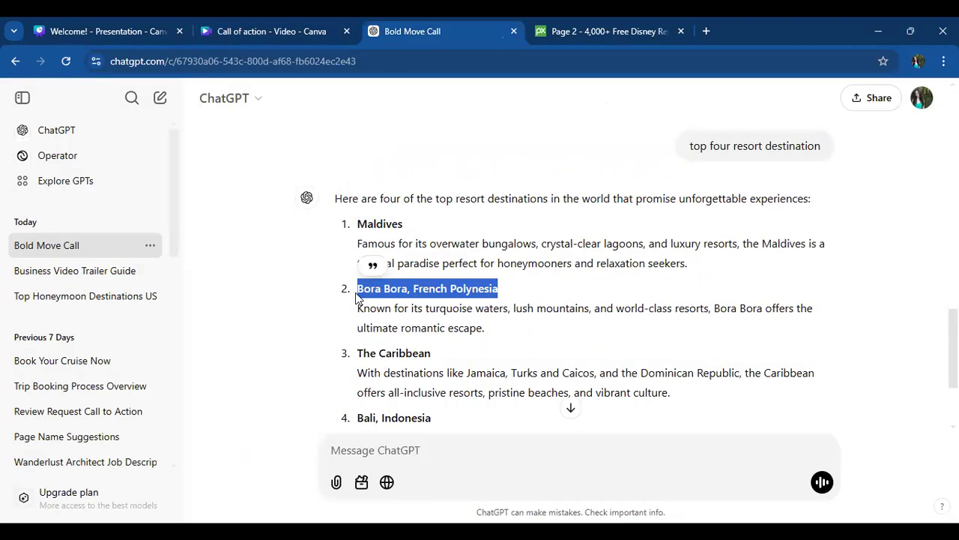
{"action": "left_click", "coordinate": [240, 24]}
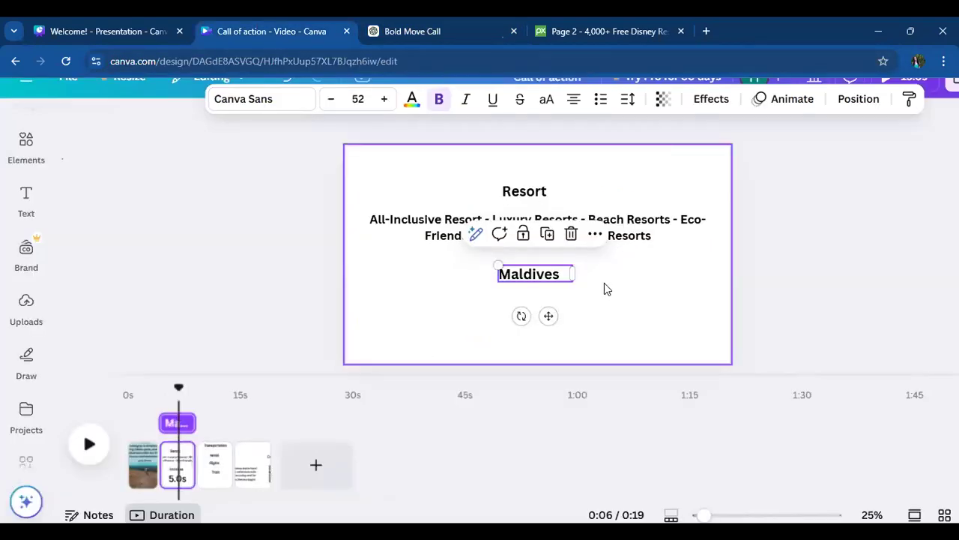
{"action": "left_click", "coordinate": [563, 276]}
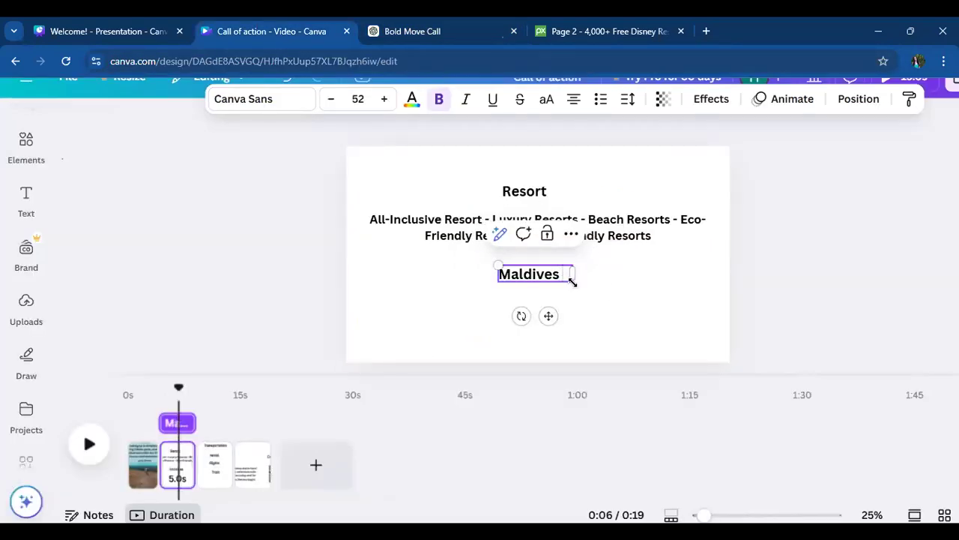
{"action": "key", "text": "BackSpace"}
{"action": "type", "text": "-"}
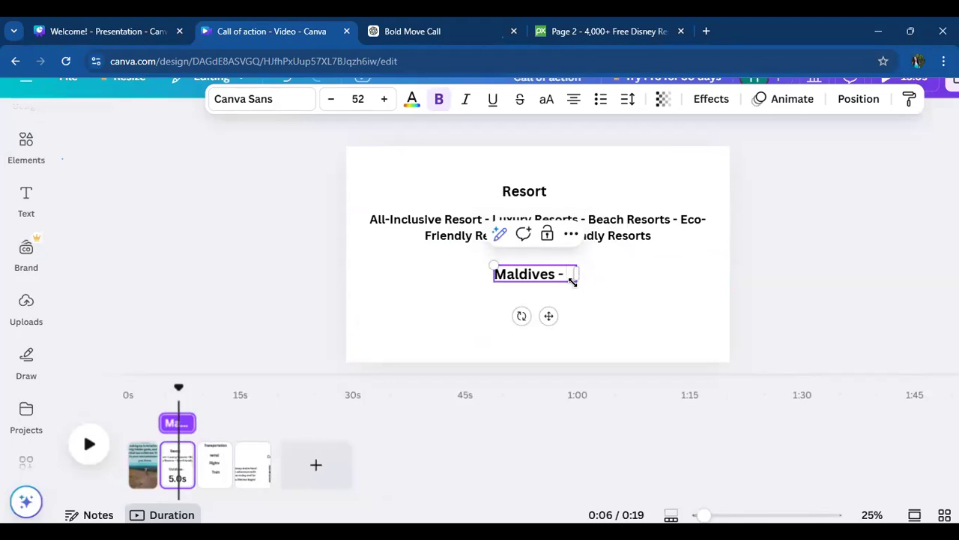
{"action": "key", "text": "ctrl+v"}
{"action": "type", "text": "-"}
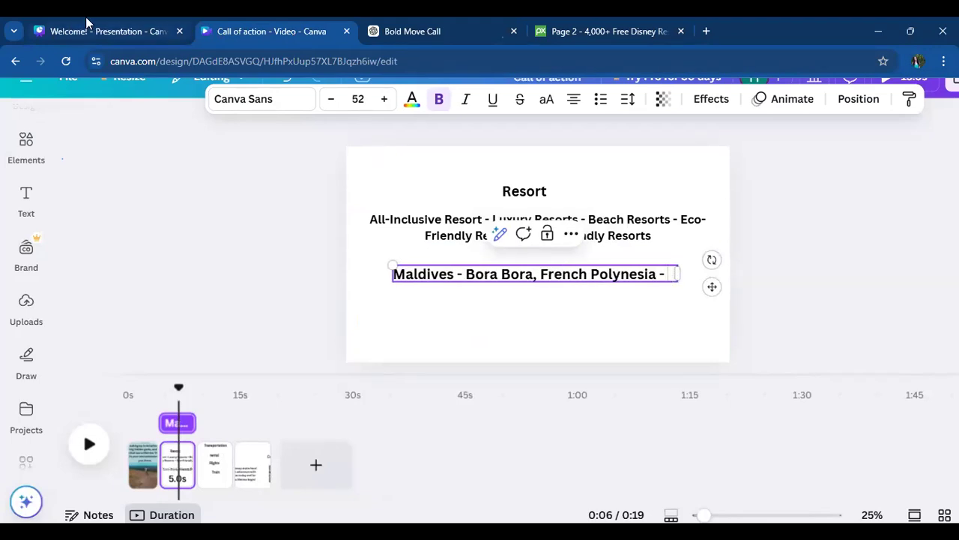
- Copy "The Caribbean" from ChatGPT and append it to Canva's destinations text, followed by a hyphen
{"action": "left_click", "coordinate": [399, 30]}
{"action": "left_click", "coordinate": [434, 360]}
{"action": "left_click_drag", "start_coordinate": [434, 357], "coordinate": [355, 355]}
{"action": "key", "text": "ctrl+c"}
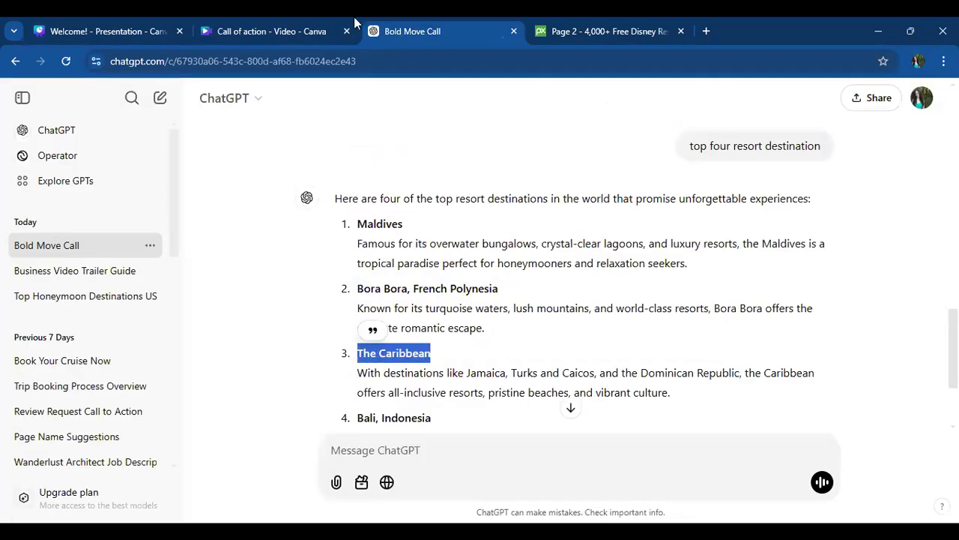
{"action": "left_click", "coordinate": [257, 31]}
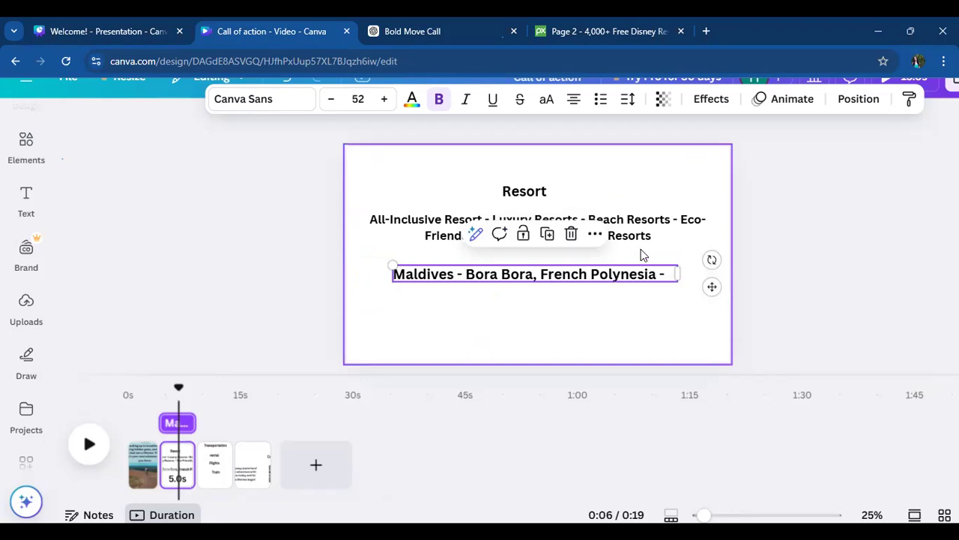
{"action": "left_click", "coordinate": [676, 275]}
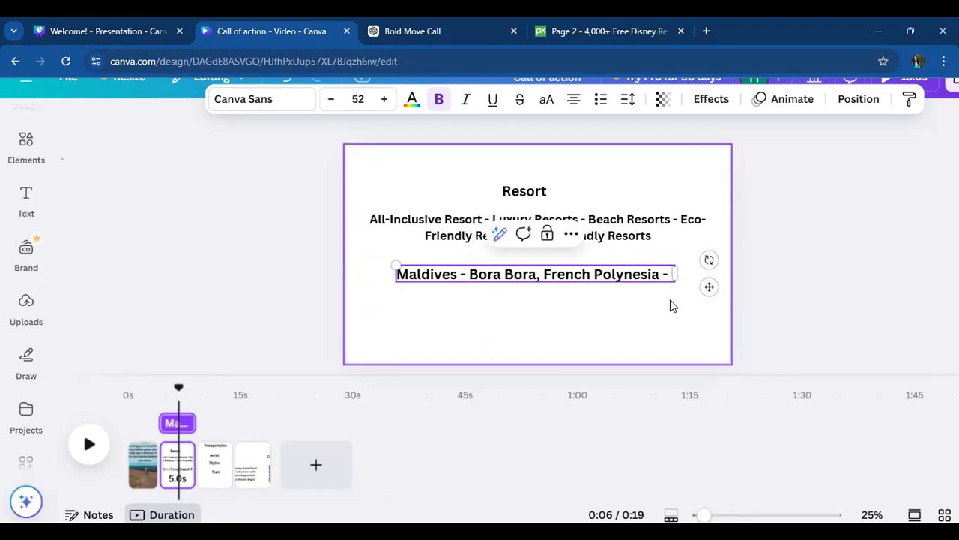
{"action": "key", "text": "ctrl+v"}
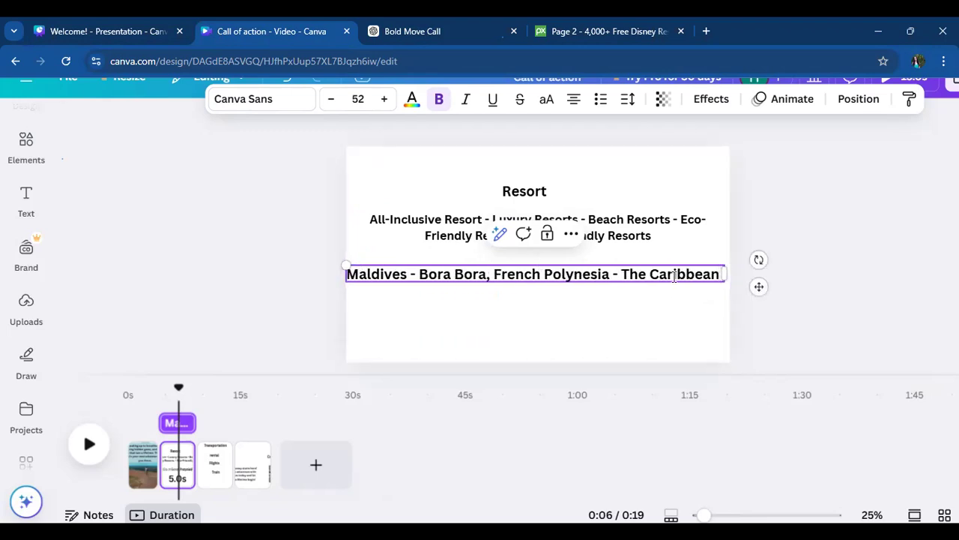
{"action": "key", "text": "ctrl+minus"}
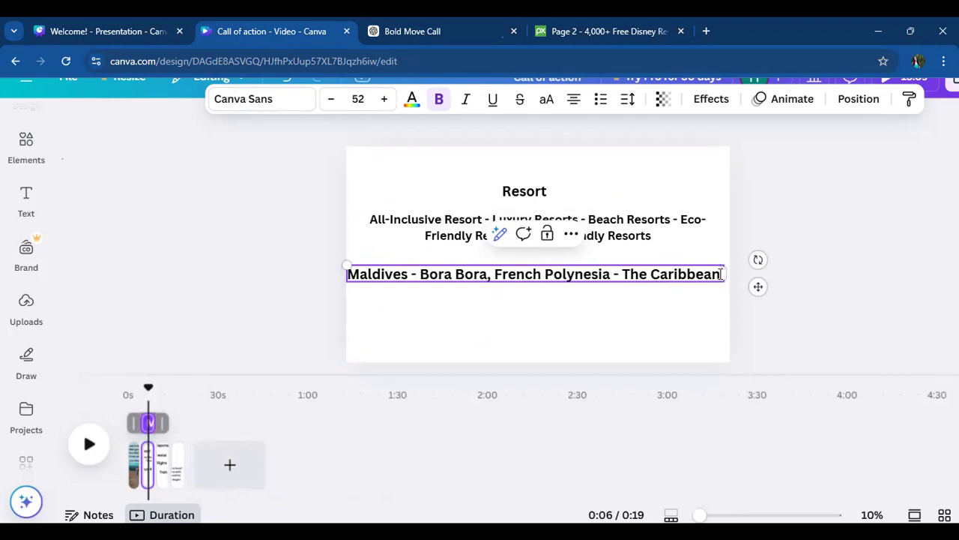
{"action": "left_click", "coordinate": [721, 274]}
{"action": "type", "text": "-"}
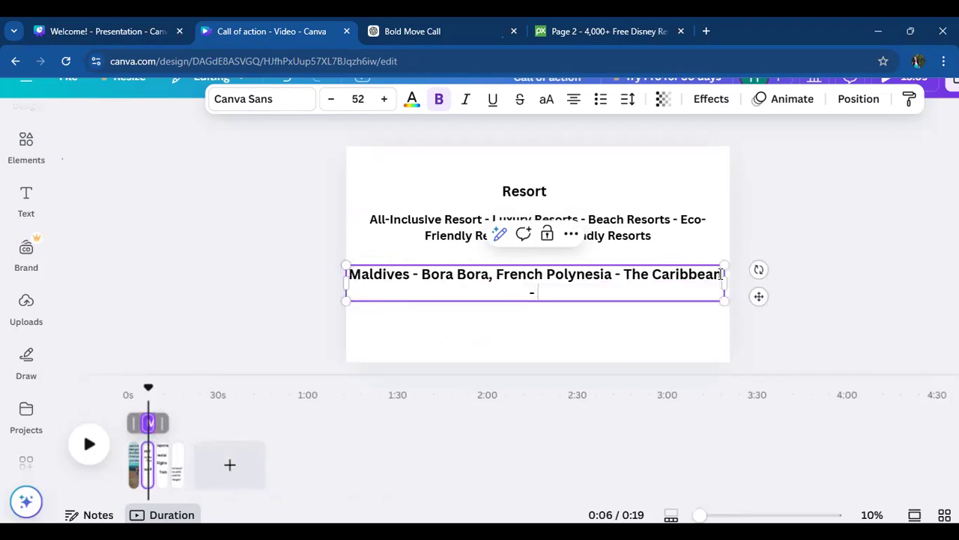
- Copy "Bali, Indonesia" from ChatGPT and paste it at the end of Canva's destinations text
{"action": "left_click", "coordinate": [449, 22]}
{"action": "left_click_drag", "start_coordinate": [432, 417], "coordinate": [353, 420]}
{"action": "key", "text": "ctrl+c"}
{"action": "left_click", "coordinate": [83, 31]}
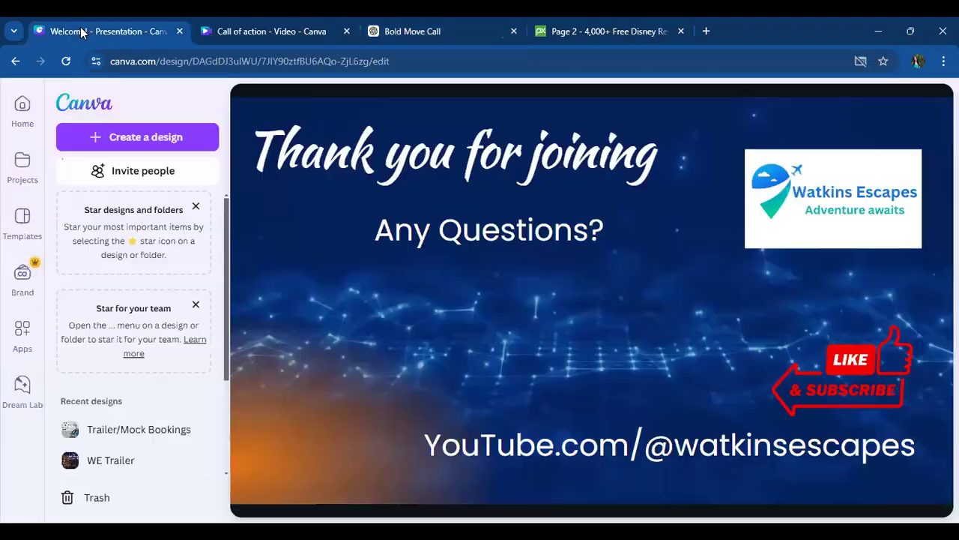
{"action": "left_click", "coordinate": [233, 28]}
{"action": "left_click", "coordinate": [556, 283]}
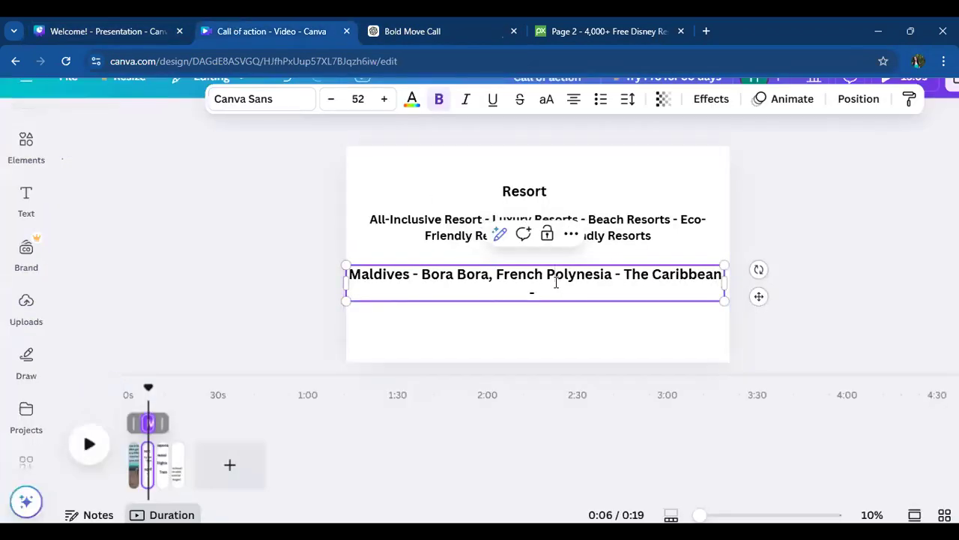
{"action": "key", "text": "ctrl+v"}
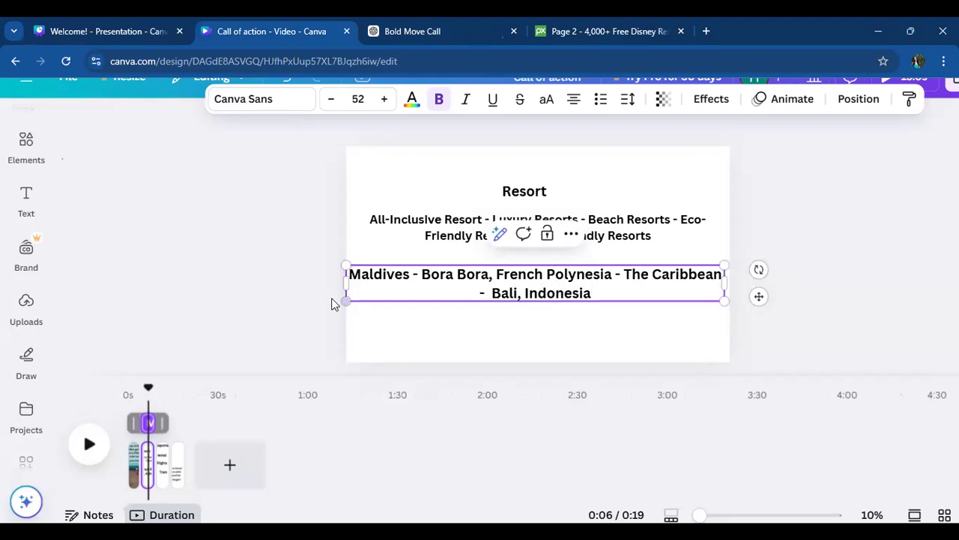
- Scale down the destinations text, and set both the resort types text and the destinations text to font size 46
{"action": "left_click_drag", "start_coordinate": [346, 266], "coordinate": [383, 268]}
{"action": "left_click", "coordinate": [435, 236]}
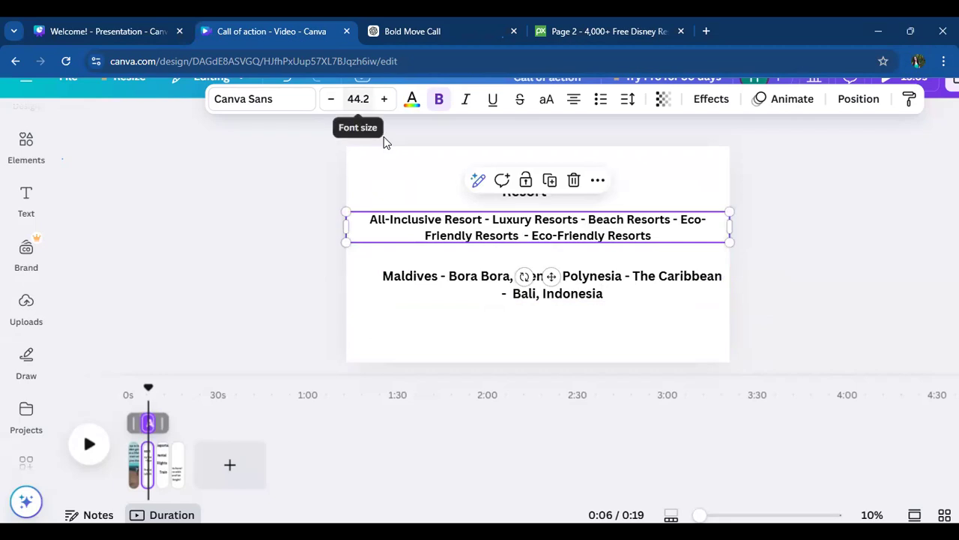
{"action": "left_click", "coordinate": [359, 99]}
{"action": "type", "text": "46"}
{"action": "key", "text": "Return"}
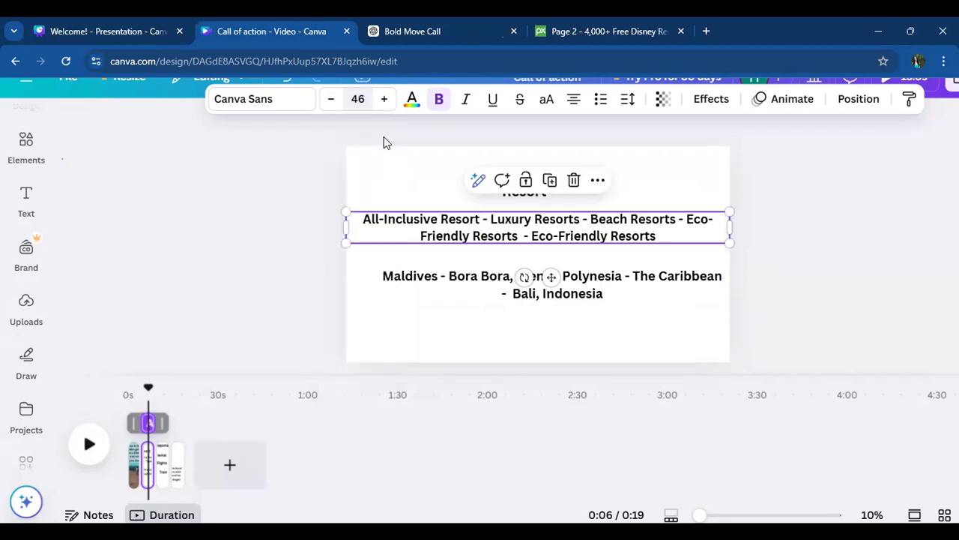
{"action": "left_click", "coordinate": [426, 282]}
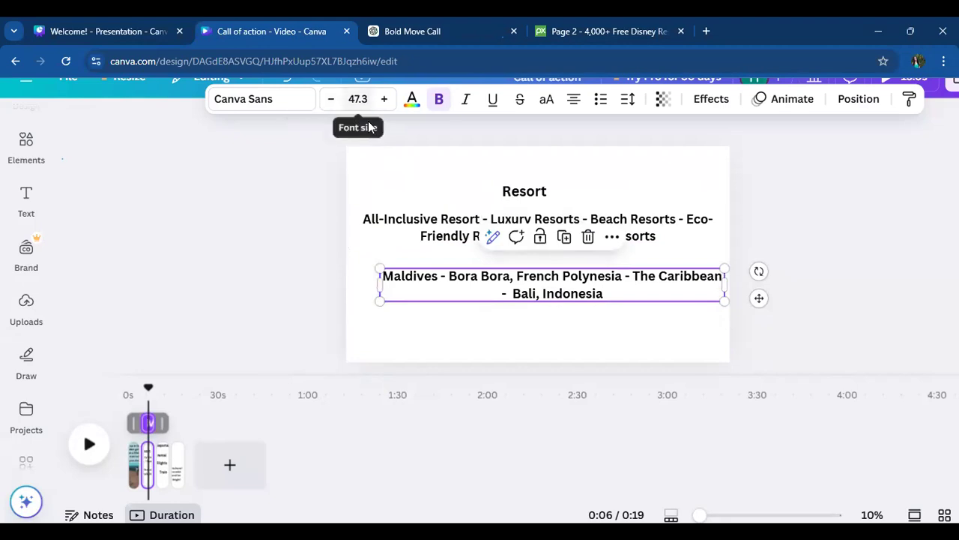
{"action": "left_click", "coordinate": [358, 99]}
{"action": "type", "text": "46"}
{"action": "key", "text": "Return"}
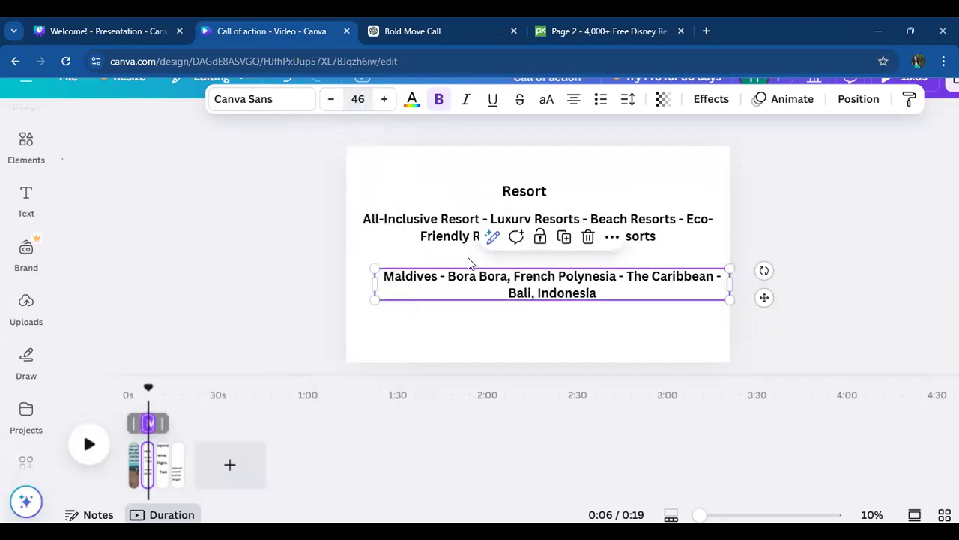
- Apply the Tropikal font to the resort types text, the destinations text and the "Resort" heading
{"action": "left_click", "coordinate": [452, 238]}
{"action": "left_click", "coordinate": [263, 99]}
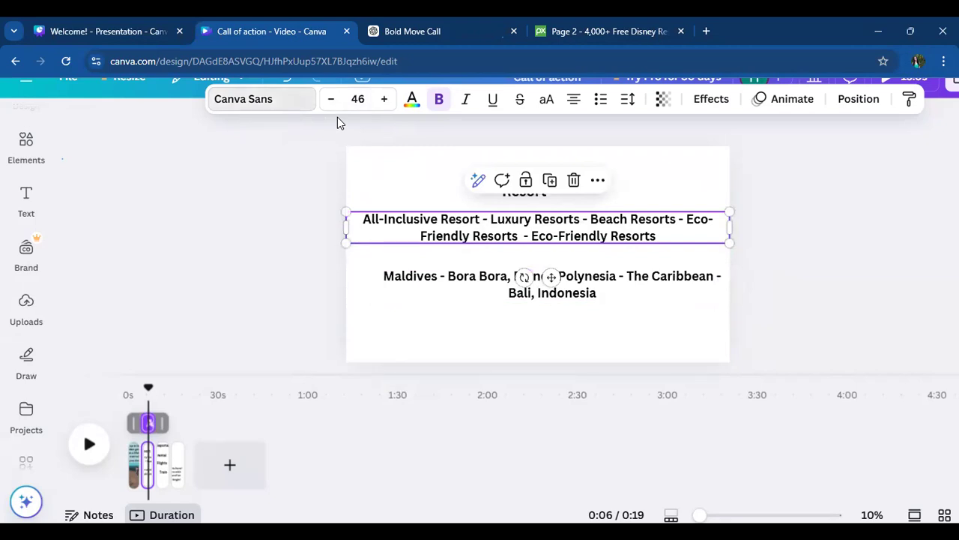
{"action": "left_click_drag", "start_coordinate": [316, 281], "coordinate": [326, 328]}
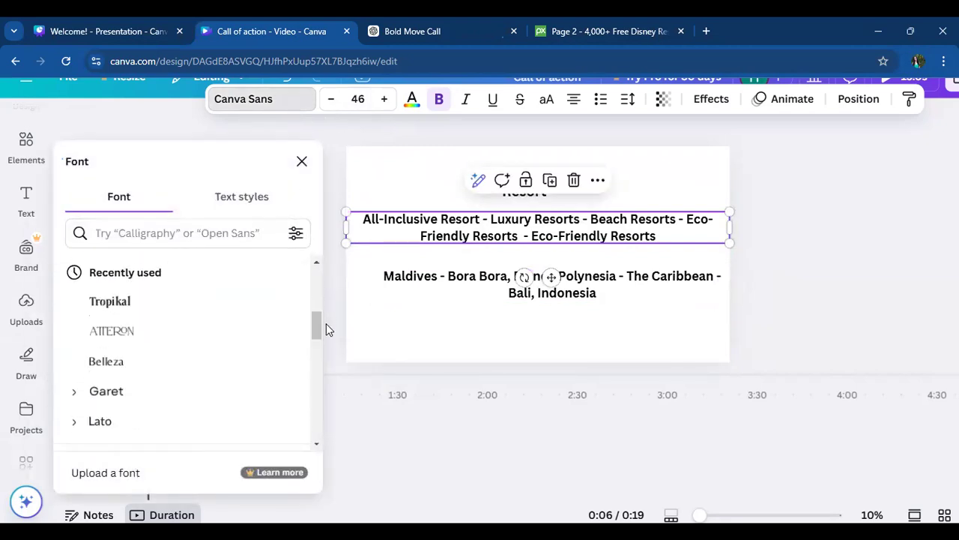
{"action": "left_click", "coordinate": [155, 303]}
{"action": "left_click", "coordinate": [448, 274]}
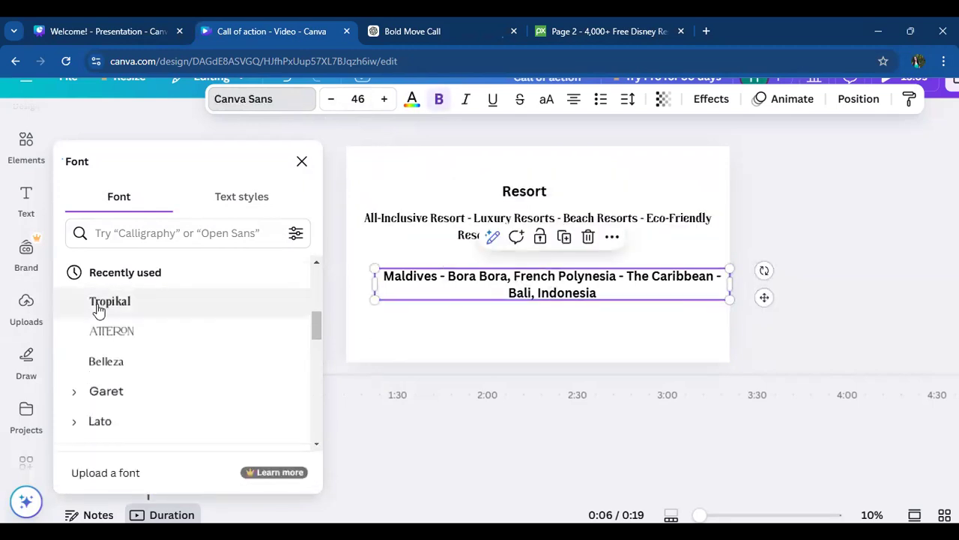
{"action": "left_click", "coordinate": [97, 304]}
{"action": "left_click", "coordinate": [517, 195]}
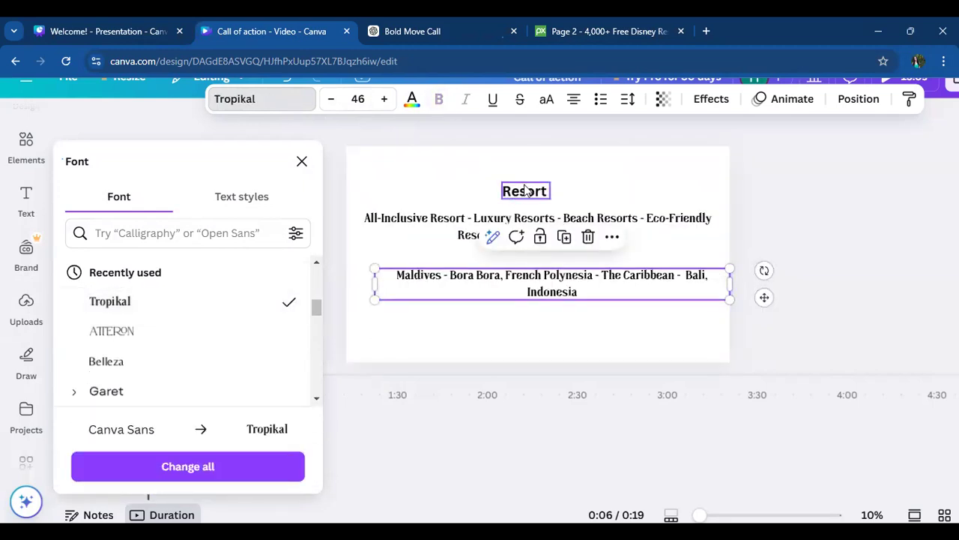
{"action": "left_click", "coordinate": [98, 302]}
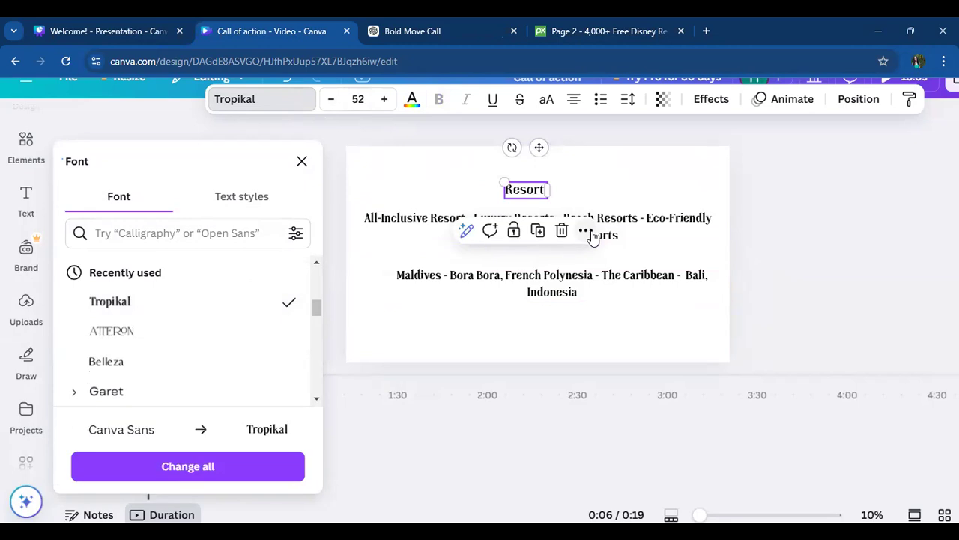
- Move the "Resort" heading slightly up and to the right above the resort types text
{"action": "left_click", "coordinate": [589, 178]}
{"action": "left_click", "coordinate": [542, 188]}
{"action": "left_click_drag", "start_coordinate": [542, 188], "coordinate": [563, 180]}
{"action": "left_click", "coordinate": [758, 228]}
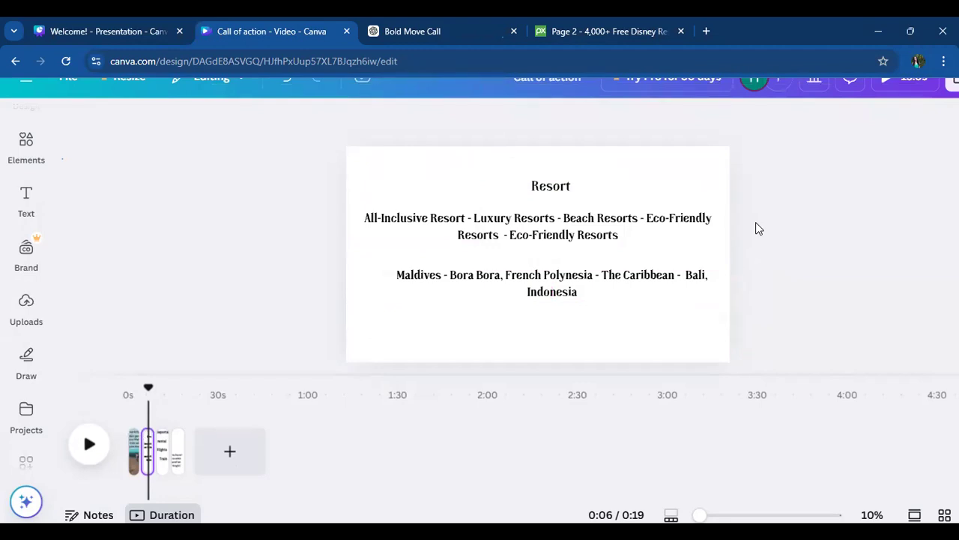
- Clear the previous elements search and list all available frames in the elements library
{"action": "left_click", "coordinate": [26, 302]}
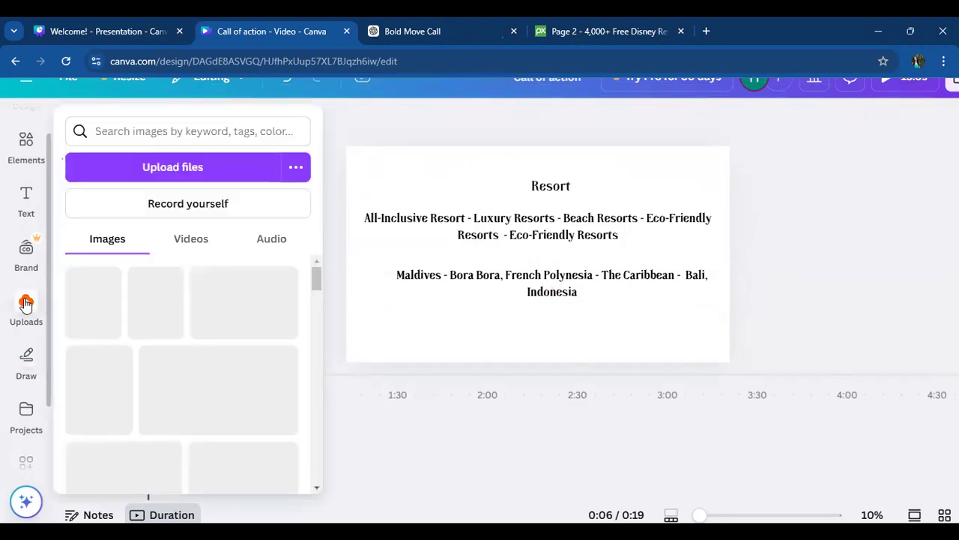
{"action": "left_click", "coordinate": [26, 146]}
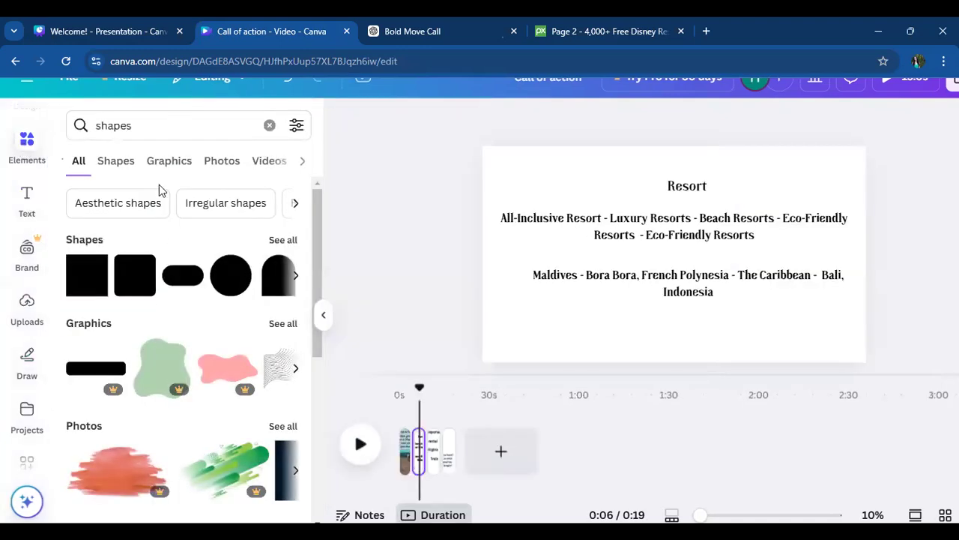
{"action": "left_click", "coordinate": [269, 125]}
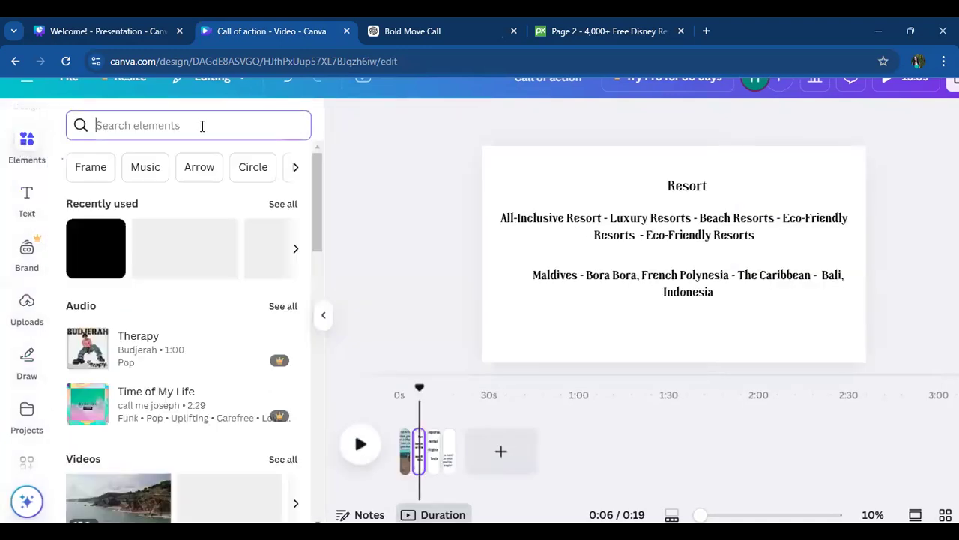
{"action": "left_click", "coordinate": [102, 172]}
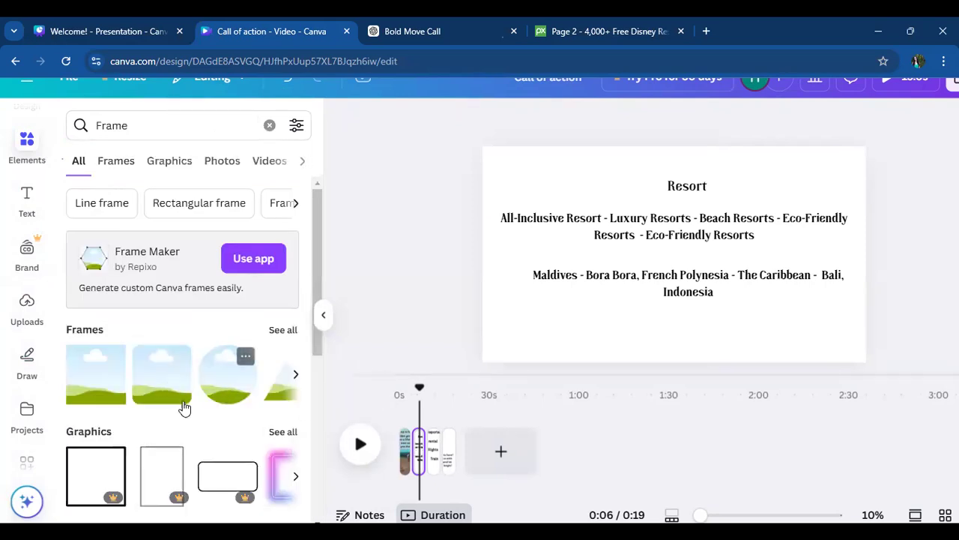
{"action": "left_click", "coordinate": [284, 331]}
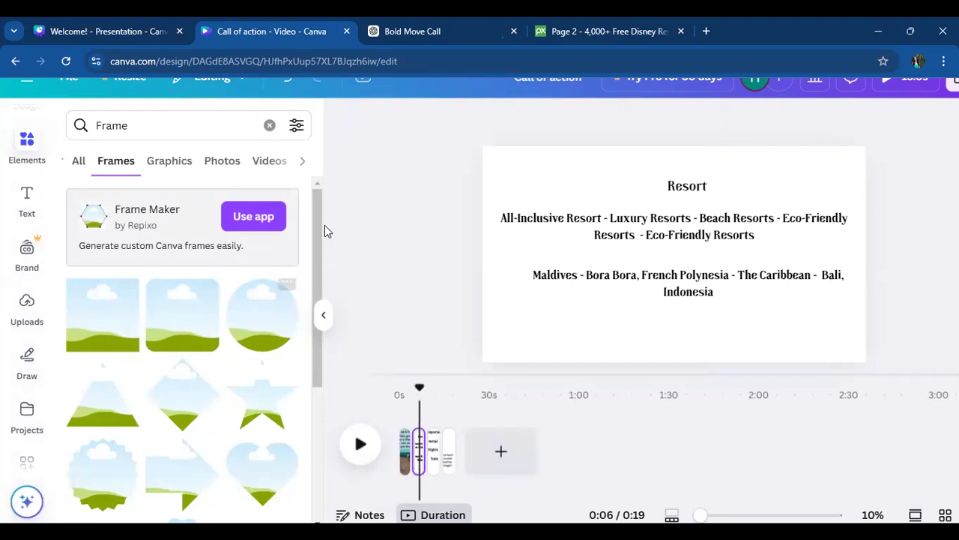
- Try to add a frame with two stacked photo slots, rotate it a quarter turn and position it on the Resort page
{"action": "left_click_drag", "start_coordinate": [316, 217], "coordinate": [323, 472]}
{"action": "left_click_drag", "start_coordinate": [319, 405], "coordinate": [331, 539]}
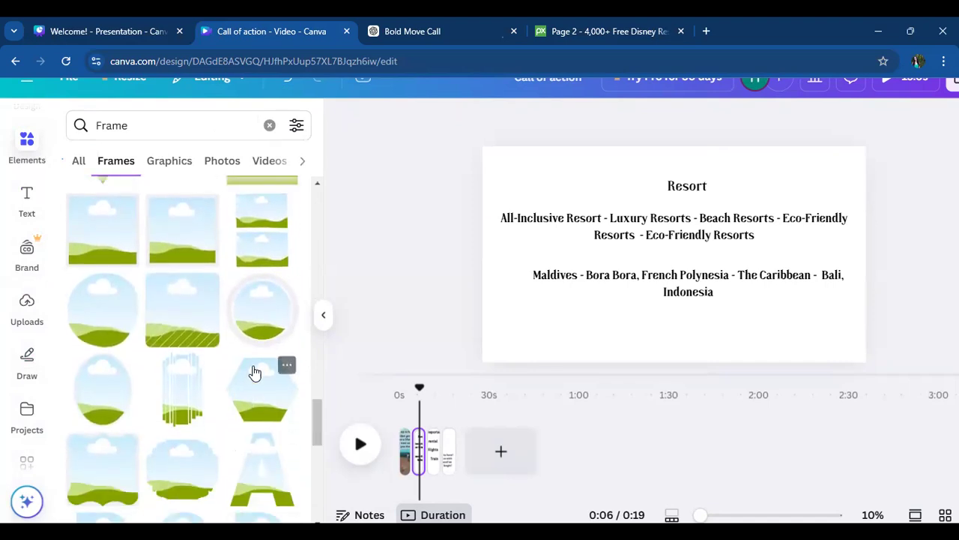
{"action": "left_click", "coordinate": [278, 238]}
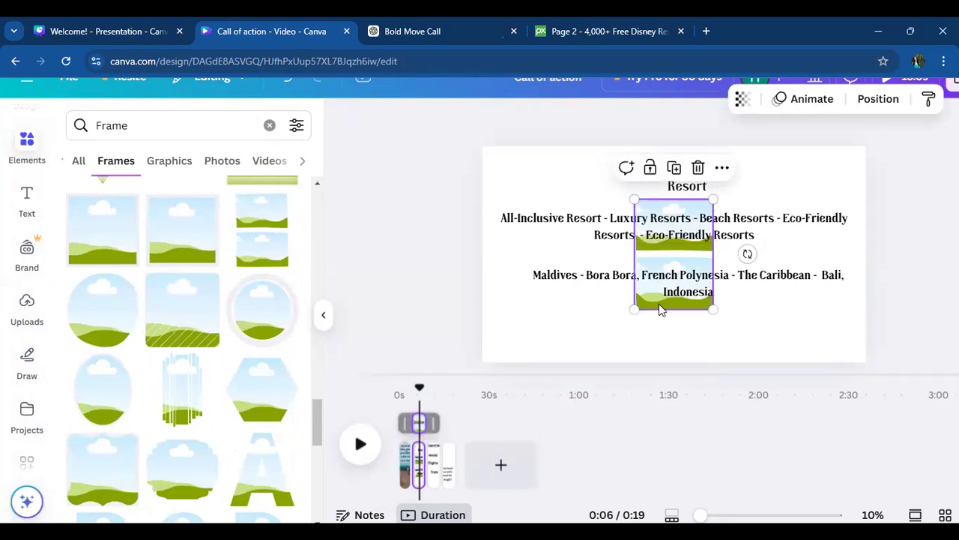
{"action": "left_click_drag", "start_coordinate": [676, 314], "coordinate": [685, 353]}
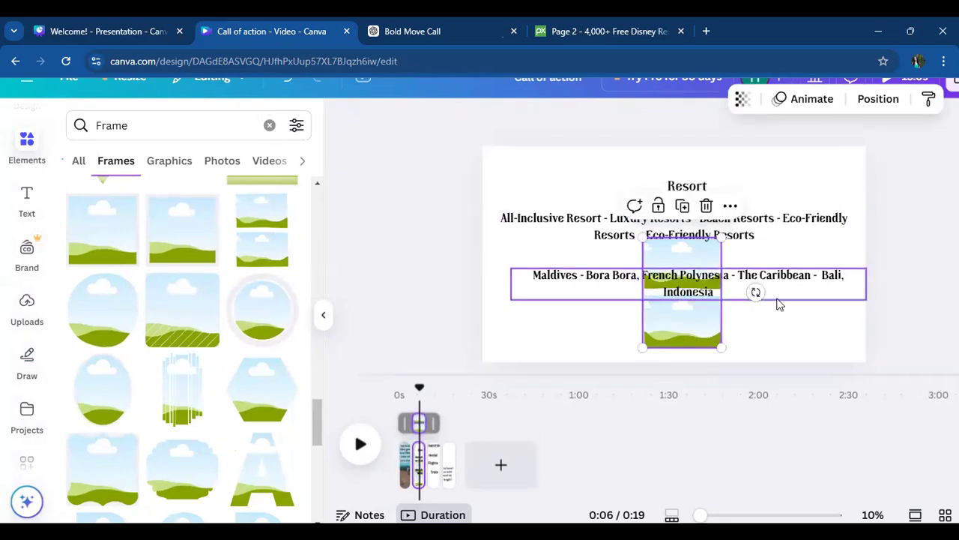
{"action": "left_click_drag", "start_coordinate": [754, 291], "coordinate": [676, 459]}
{"action": "left_click_drag", "start_coordinate": [673, 304], "coordinate": [638, 239]}
{"action": "left_click", "coordinate": [599, 242]}
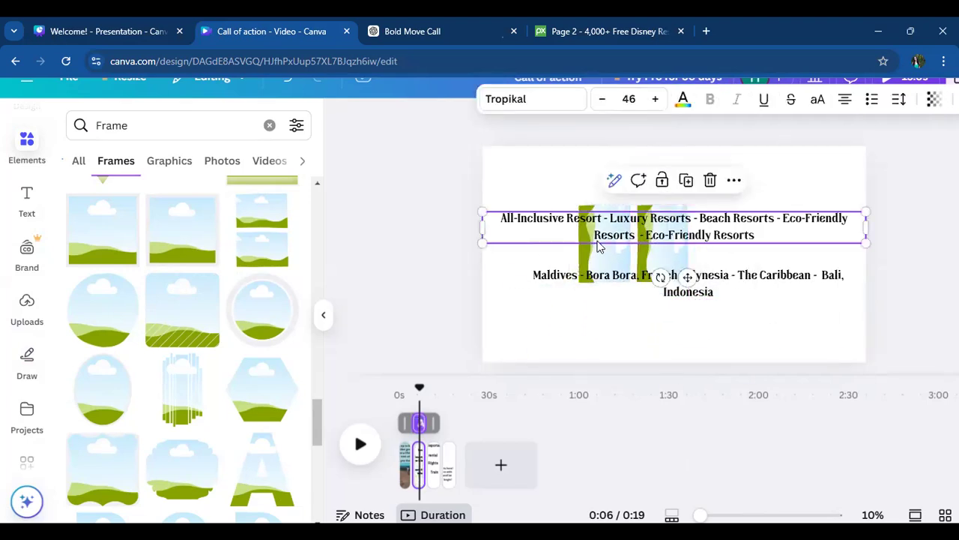
{"action": "left_click", "coordinate": [622, 280]}
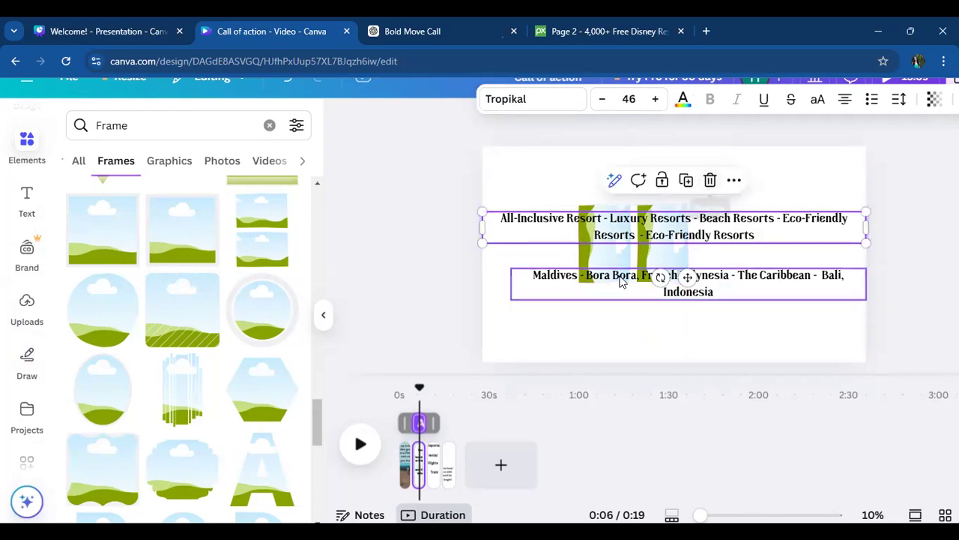
{"action": "left_click", "coordinate": [615, 259]}
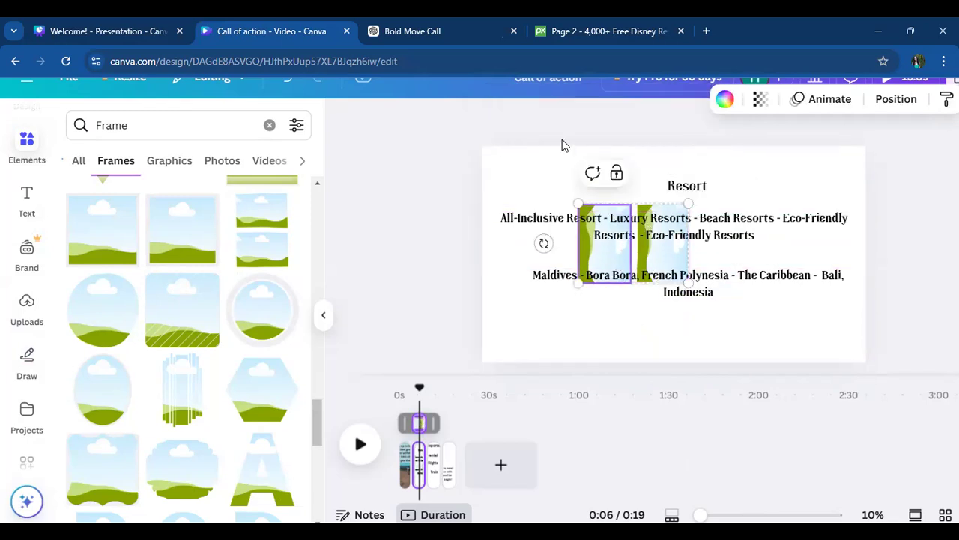
- Undo the moves, rotation and insertion of the two-slot frame
{"action": "key", "text": "ctrl+z"}
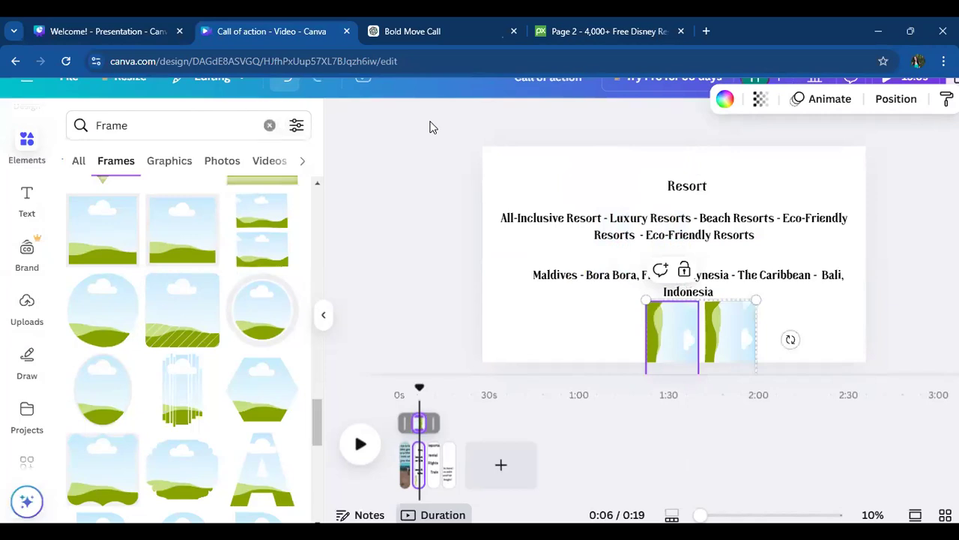
{"action": "key", "text": "ctrl+z"}
{"action": "key", "text": "ctrl+z"}
{"action": "key", "text": "ctrl+z"}
{"action": "key", "text": "ctrl+z"}
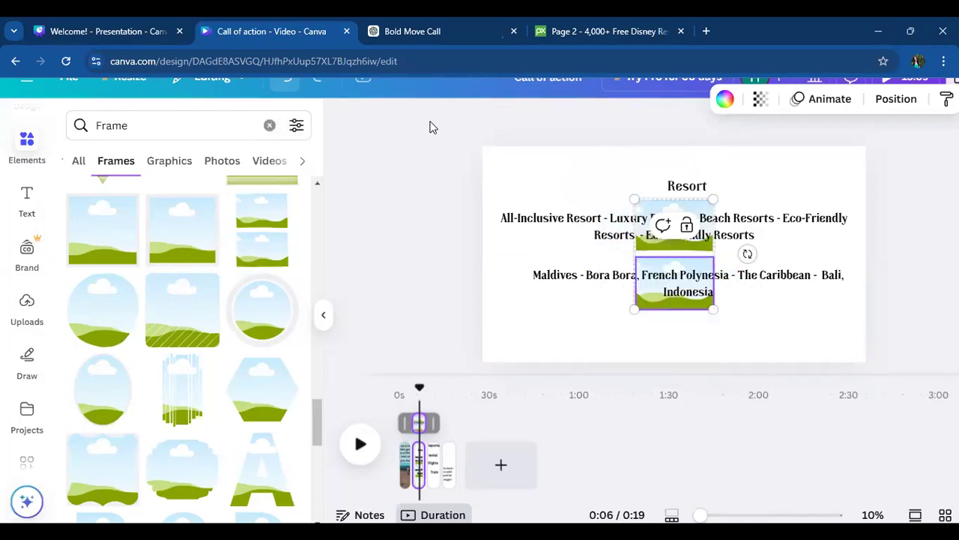
{"action": "key", "text": "ctrl+z"}
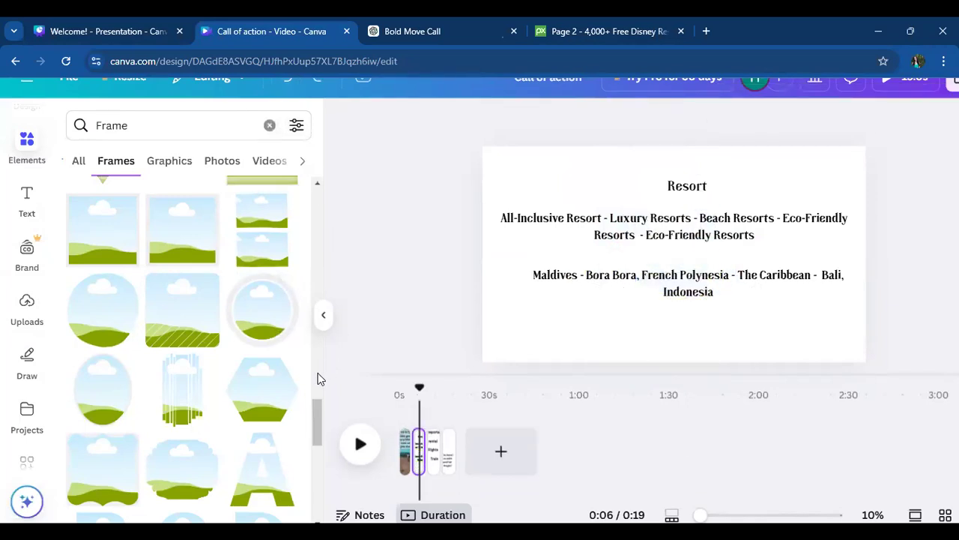
- Add the rounded square frame, scale it down and place it near the page's top edge, left of the "Resort" heading
{"action": "left_click_drag", "start_coordinate": [319, 411], "coordinate": [334, 171]}
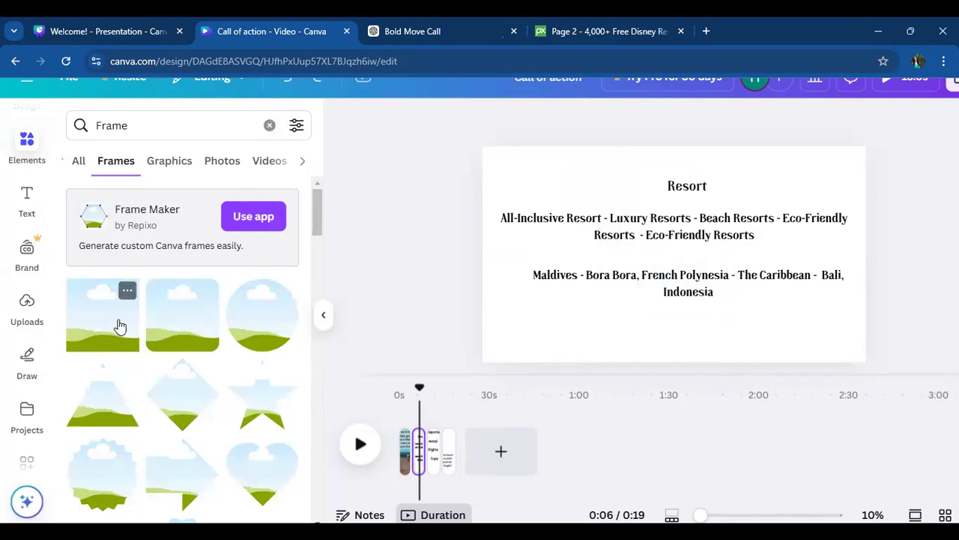
{"action": "left_click", "coordinate": [217, 314]}
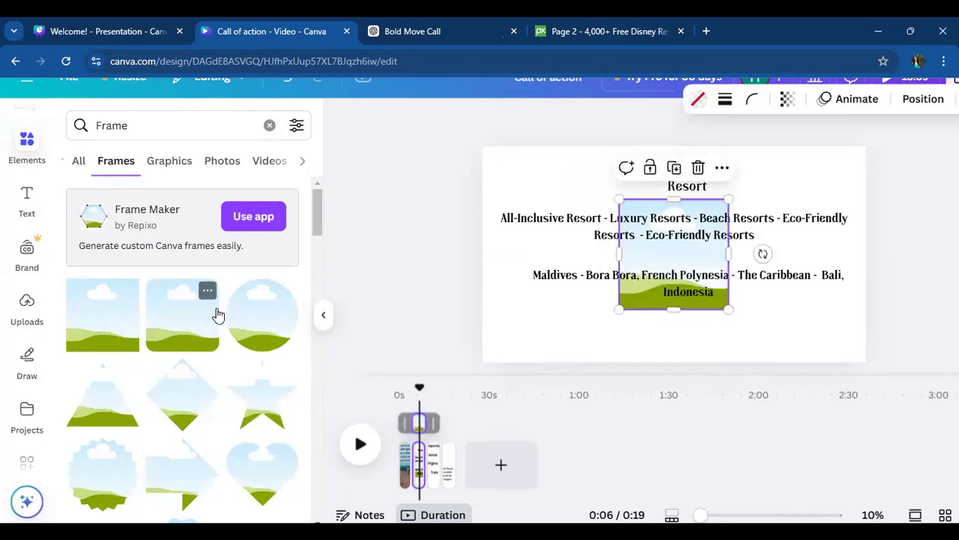
{"action": "left_click_drag", "start_coordinate": [727, 304], "coordinate": [679, 266]}
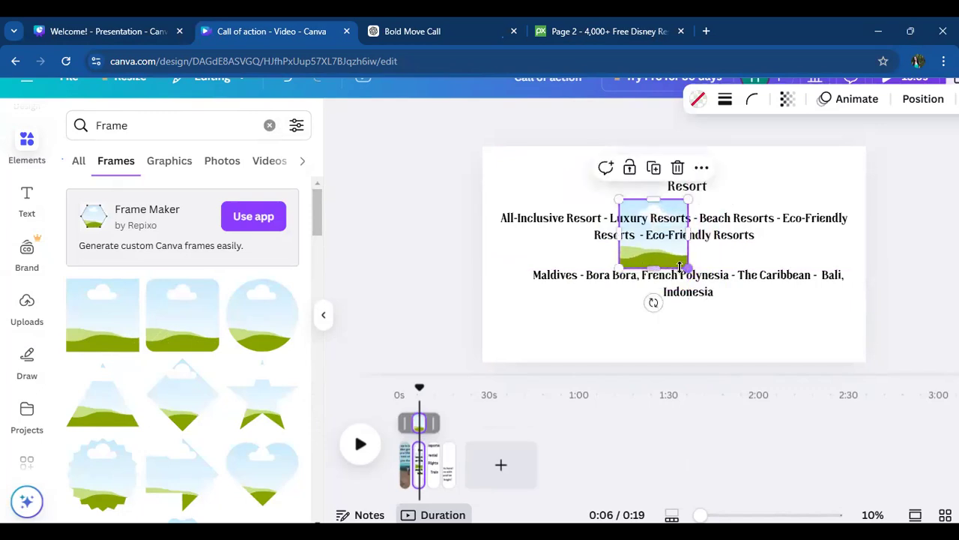
{"action": "left_click_drag", "start_coordinate": [646, 212], "coordinate": [564, 160]}
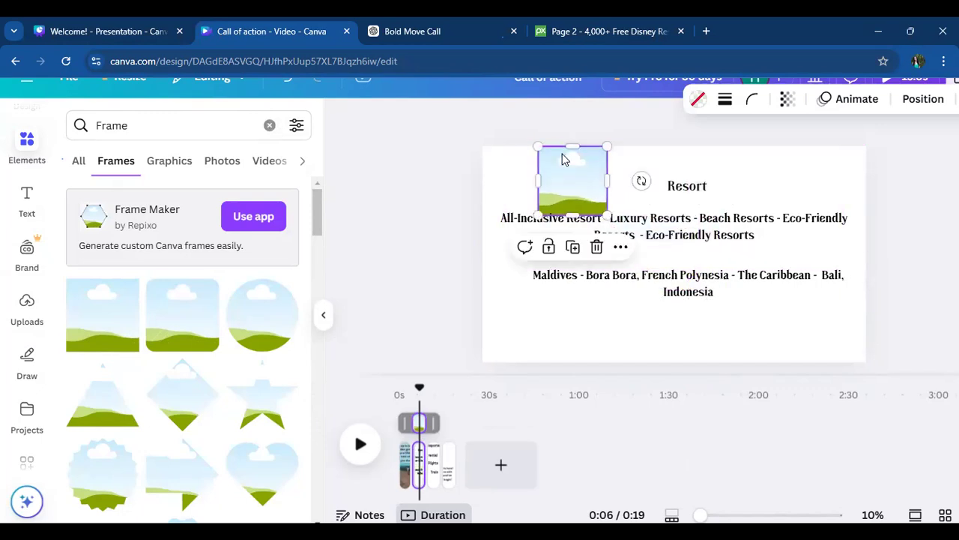
- Shrink the rounded frame further and place a duplicate of it near the page's lower-right corner, below the destinations text
{"action": "left_click_drag", "start_coordinate": [606, 214], "coordinate": [789, 312]}
{"action": "left_click", "coordinate": [566, 237]}
{"action": "left_click", "coordinate": [932, 282]}
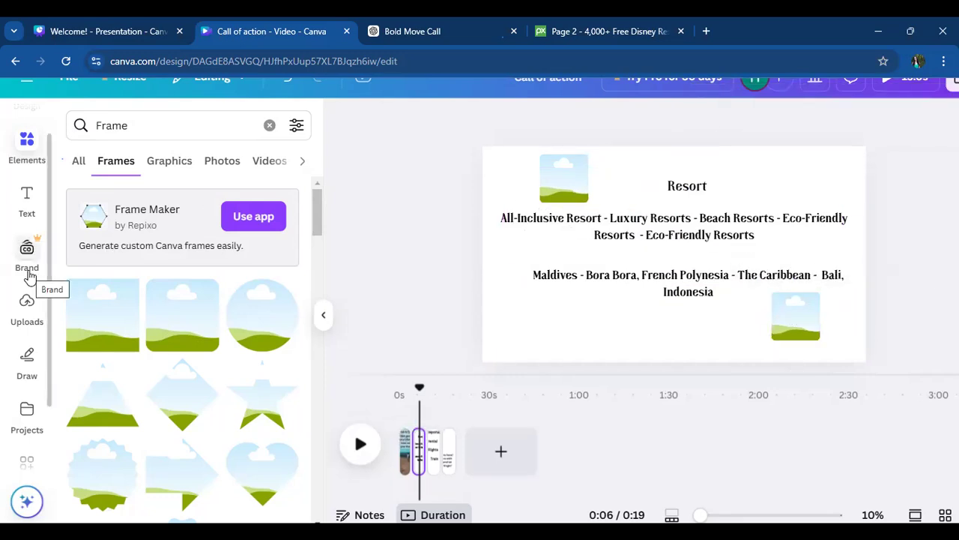
- Switch to Pixabay and search its photos for "resort"
{"action": "left_click", "coordinate": [555, 31]}
{"action": "left_click", "coordinate": [203, 113]}
{"action": "key", "text": "ctrl+a"}
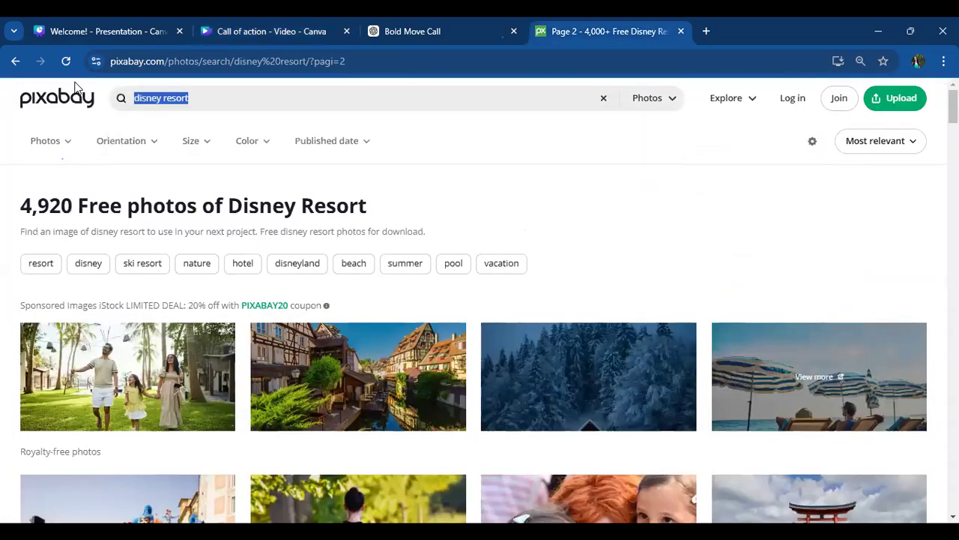
{"action": "type", "text": "resort"}
{"action": "key", "text": "Return"}
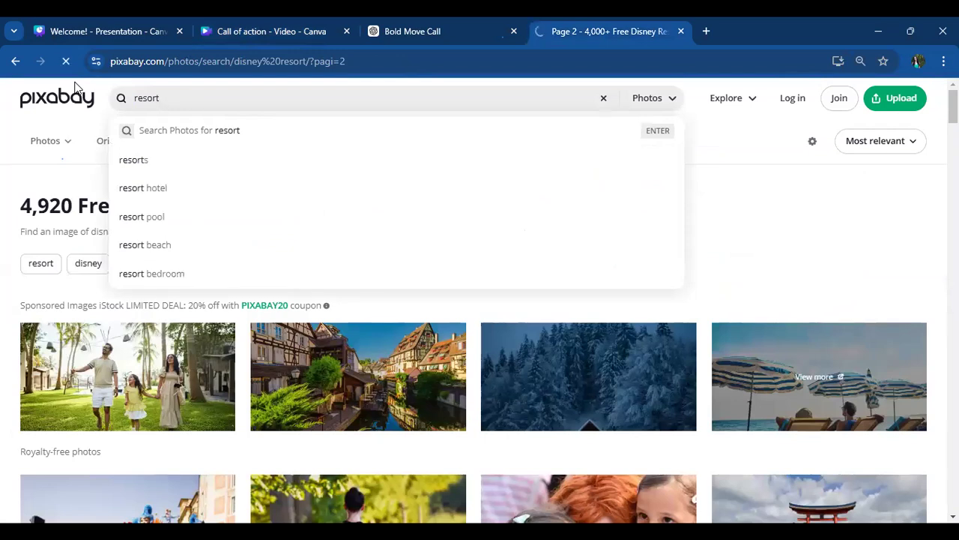
{"action": "right_click", "coordinate": [196, 108]}
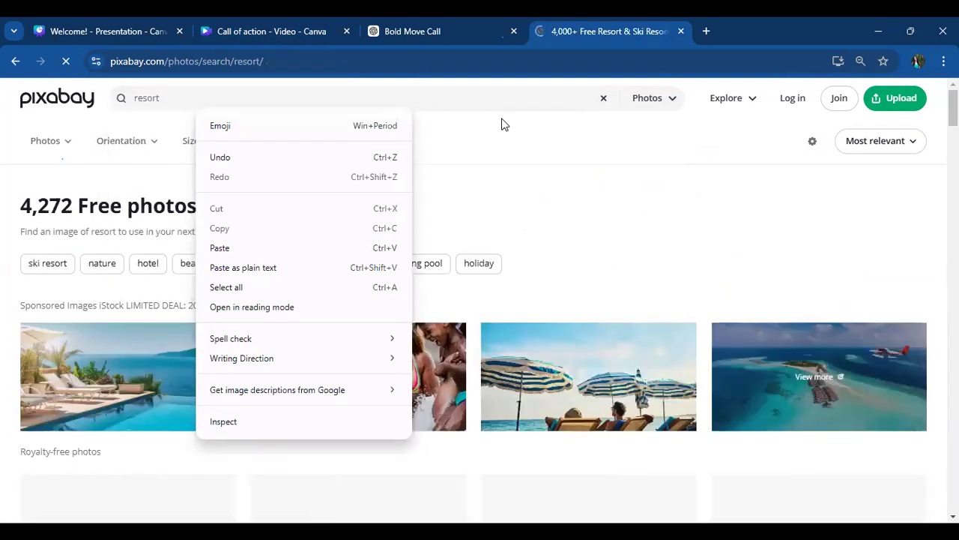
{"action": "left_click", "coordinate": [508, 162]}
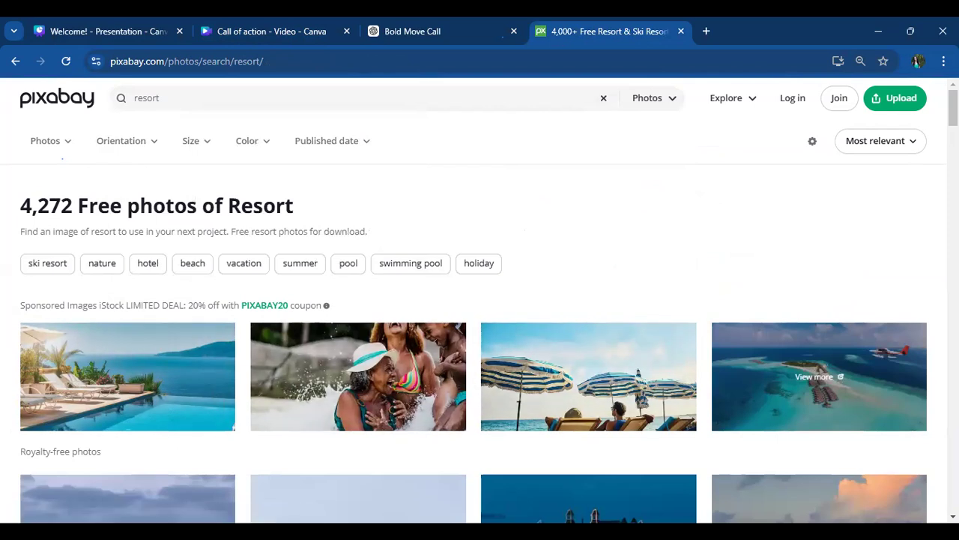
- Browse the Pixabay resort photo results for a picture suited to the Resort page
{"action": "scroll", "coordinate": [819, 376], "scroll_direction": "down", "scroll_amount": 4}
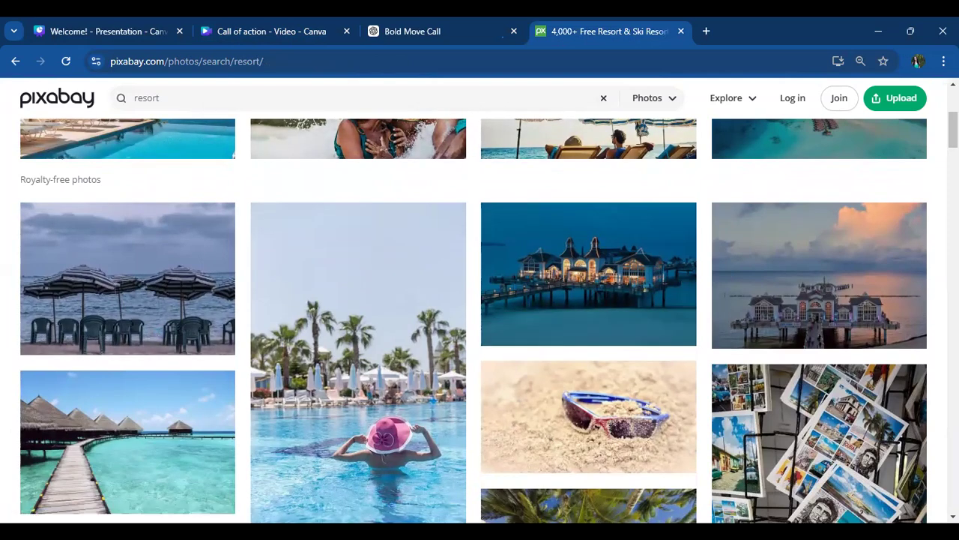
{"action": "scroll", "coordinate": [489, 320], "scroll_direction": "down", "scroll_amount": 5}
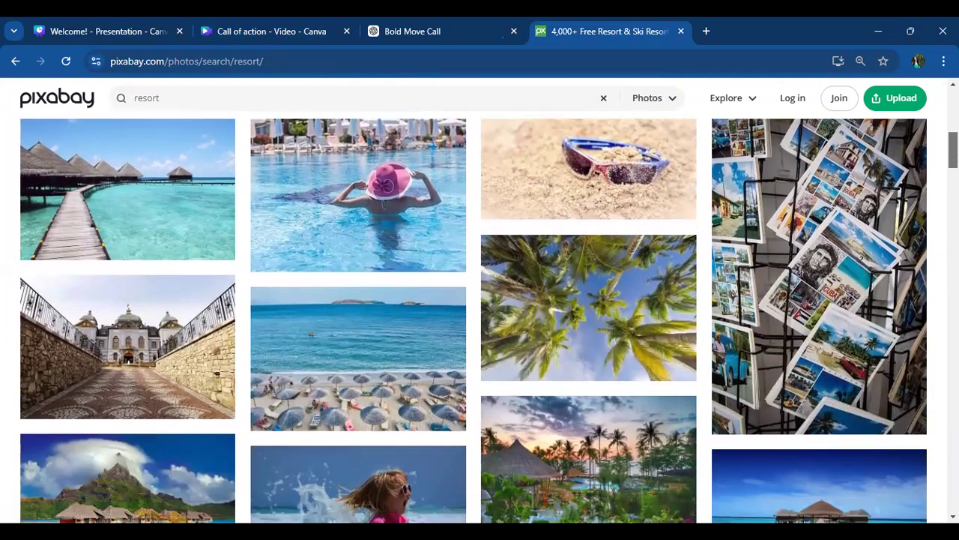
{"action": "scroll", "coordinate": [488, 320], "scroll_direction": "down", "scroll_amount": 3}
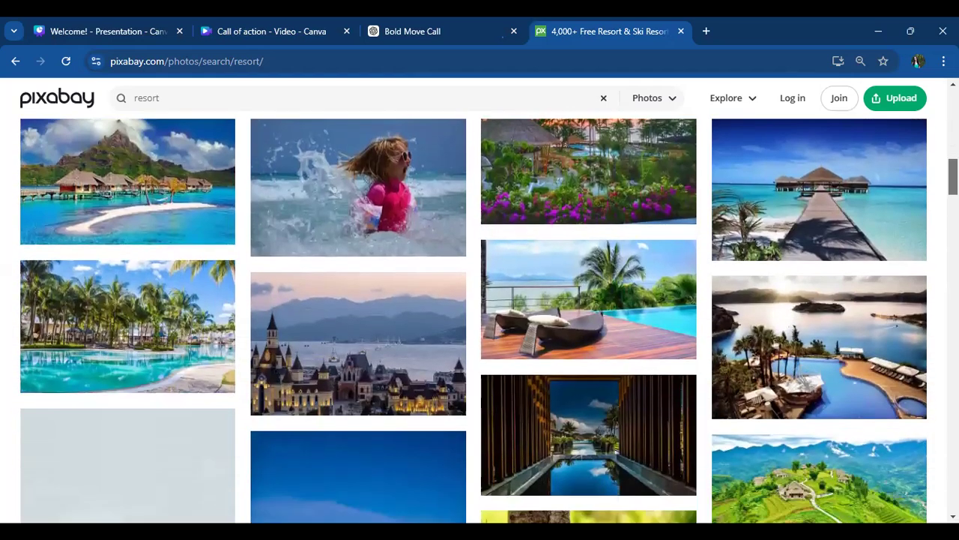
{"action": "scroll", "coordinate": [489, 321], "scroll_direction": "down", "scroll_amount": 1}
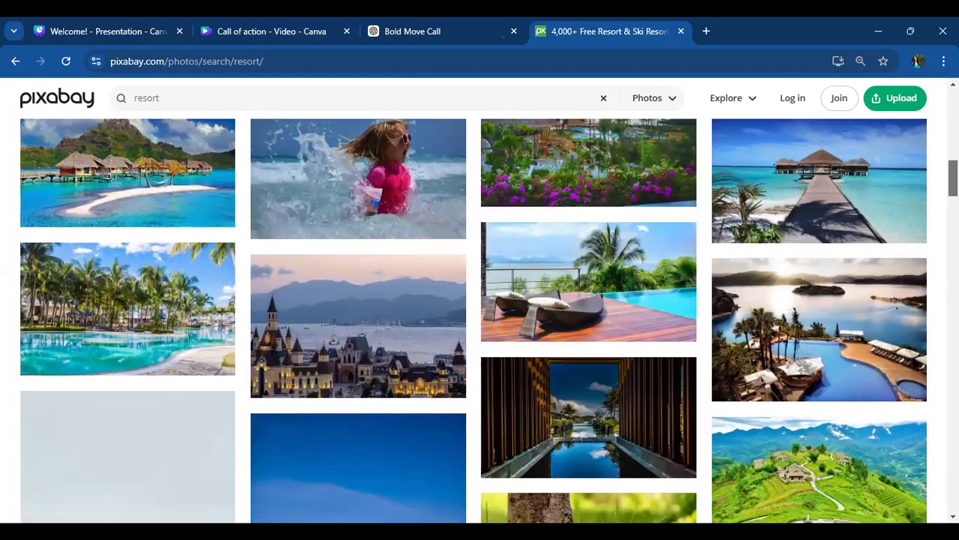
{"action": "scroll", "coordinate": [489, 321], "scroll_direction": "down", "scroll_amount": 2}
{"action": "scroll", "coordinate": [489, 321], "scroll_direction": "down", "scroll_amount": 4}
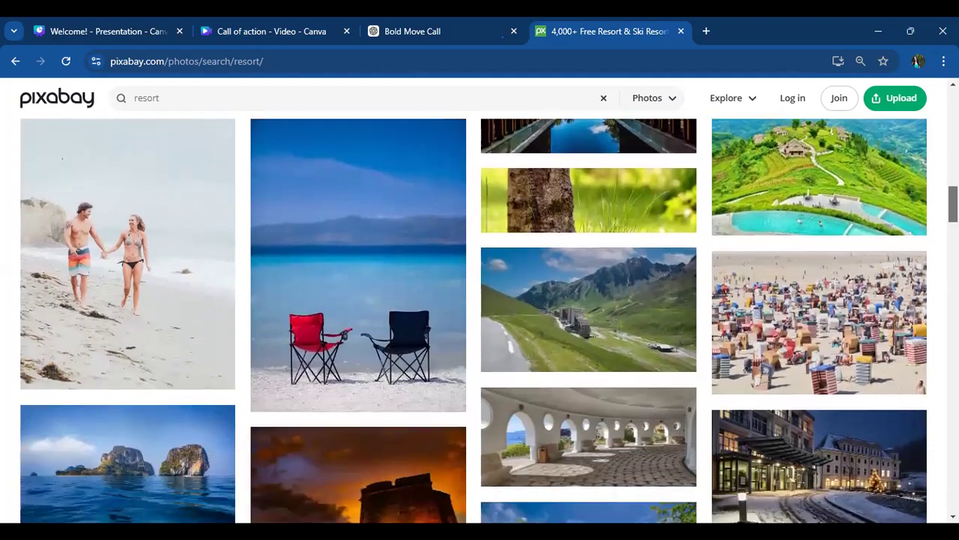
{"action": "scroll", "coordinate": [488, 321], "scroll_direction": "down", "scroll_amount": 4}
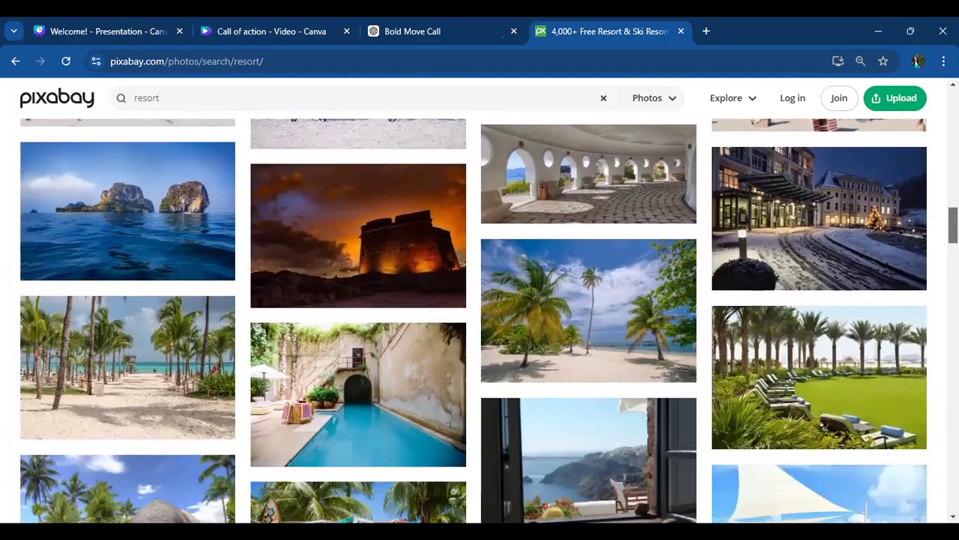
{"action": "scroll", "coordinate": [488, 321], "scroll_direction": "down", "scroll_amount": 1}
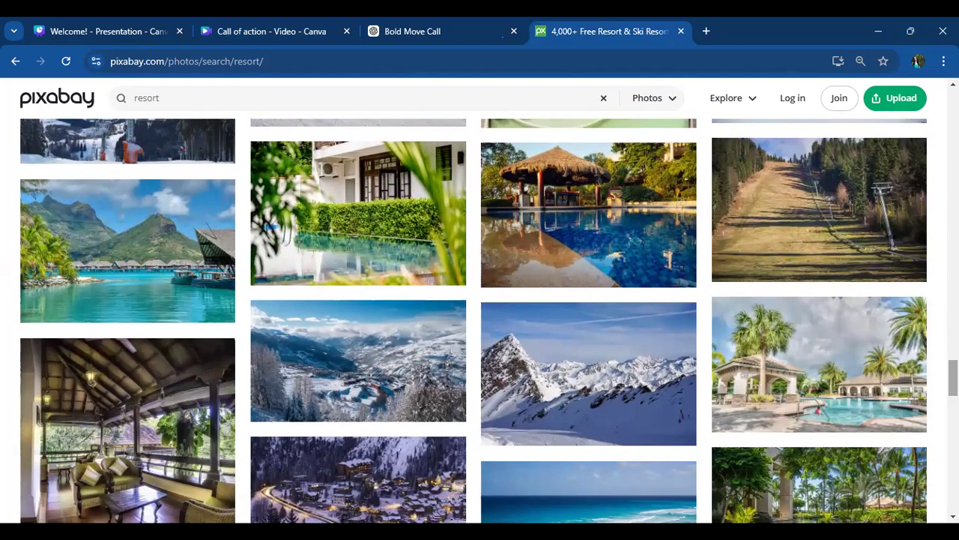
{"action": "scroll", "coordinate": [480, 315], "scroll_direction": "down", "scroll_amount": 5}
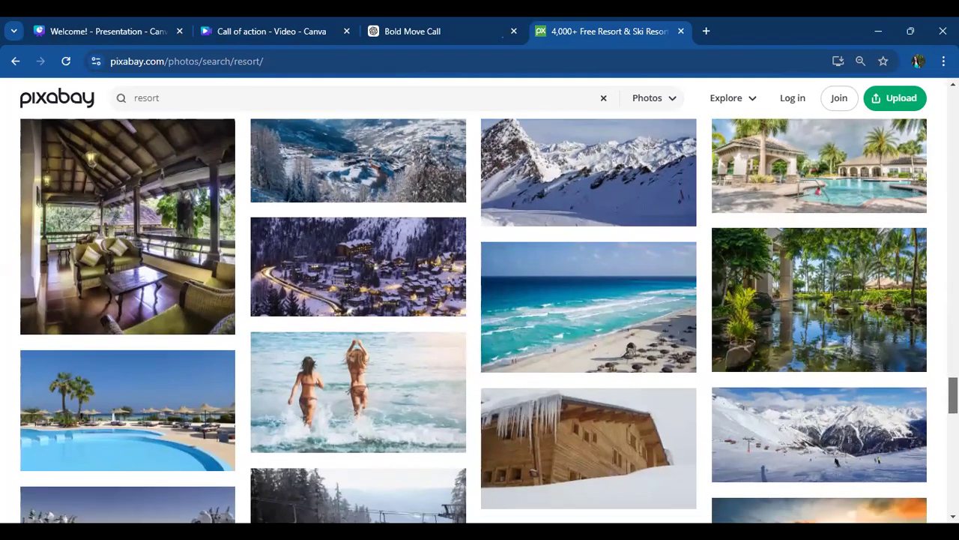
{"action": "scroll", "coordinate": [479, 315], "scroll_direction": "down", "scroll_amount": 4}
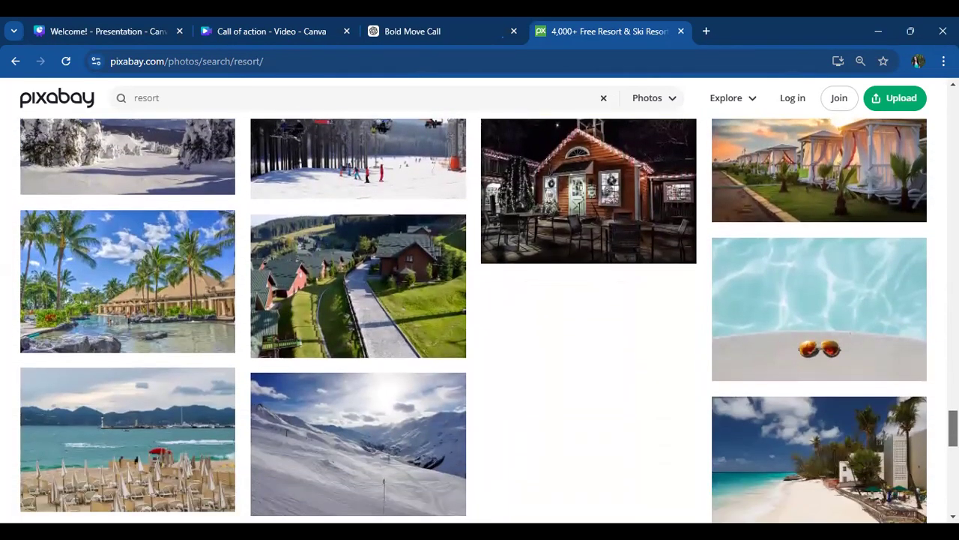
{"action": "scroll", "coordinate": [837, 373], "scroll_direction": "down", "scroll_amount": 2}
{"action": "scroll", "coordinate": [837, 372], "scroll_direction": "up", "scroll_amount": 6}
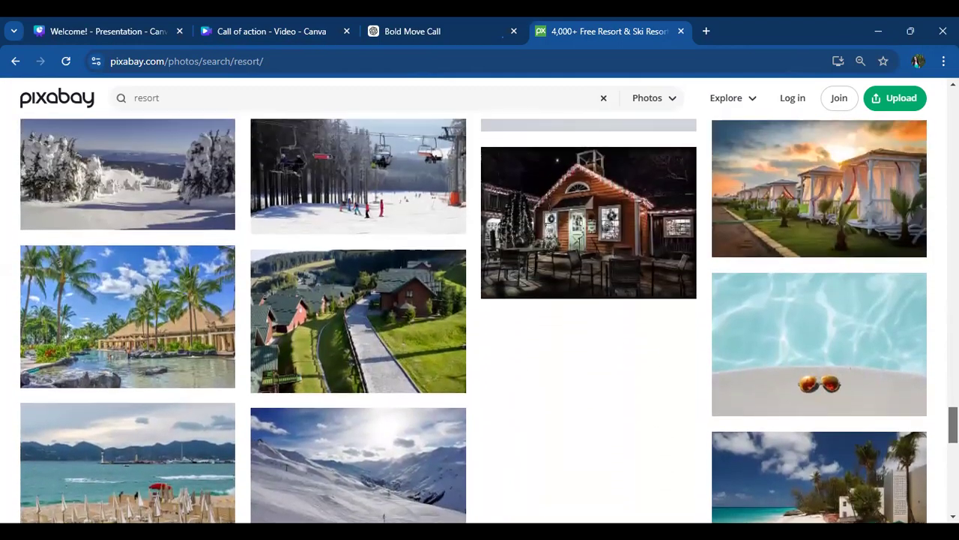
{"action": "scroll", "coordinate": [837, 373], "scroll_direction": "up", "scroll_amount": 4}
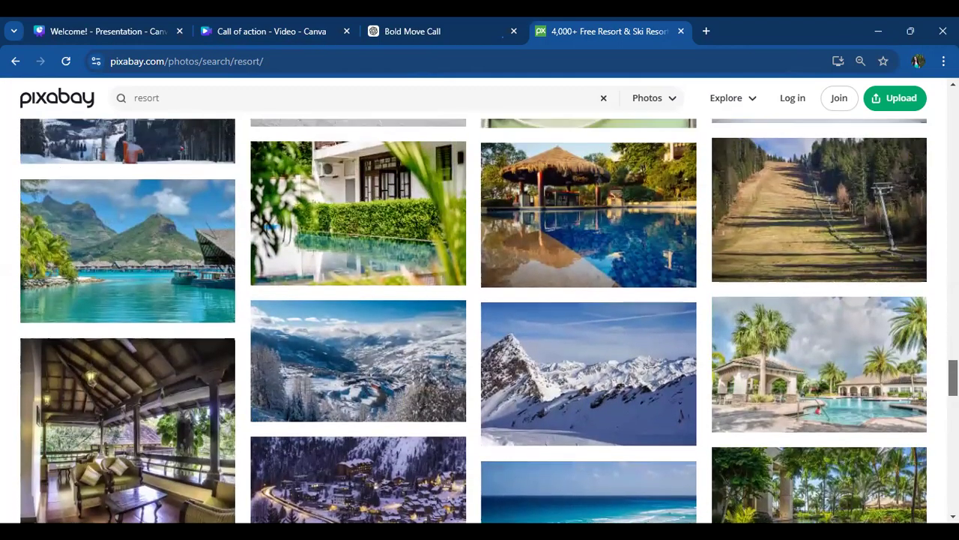
{"action": "scroll", "coordinate": [489, 320], "scroll_direction": "up", "scroll_amount": 7}
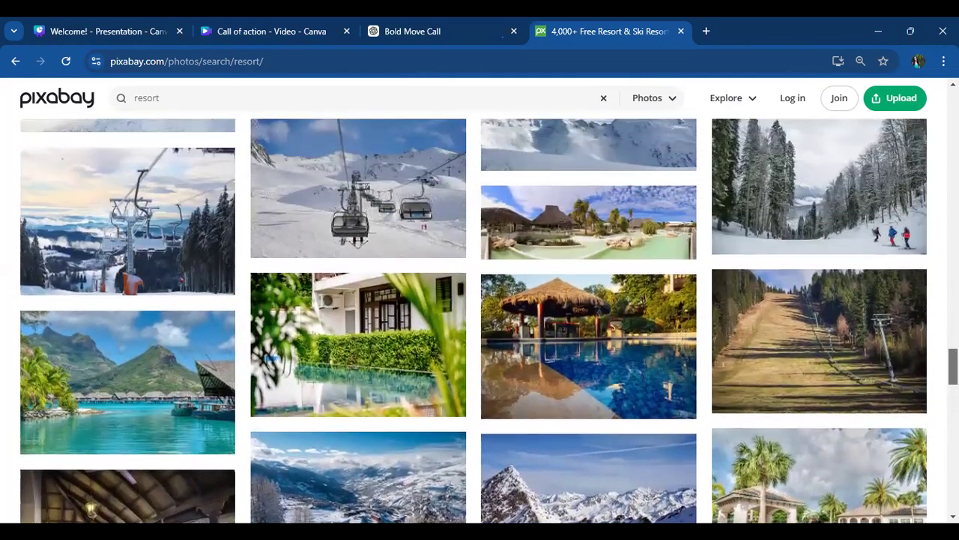
{"action": "scroll", "coordinate": [474, 321], "scroll_direction": "up", "scroll_amount": 1}
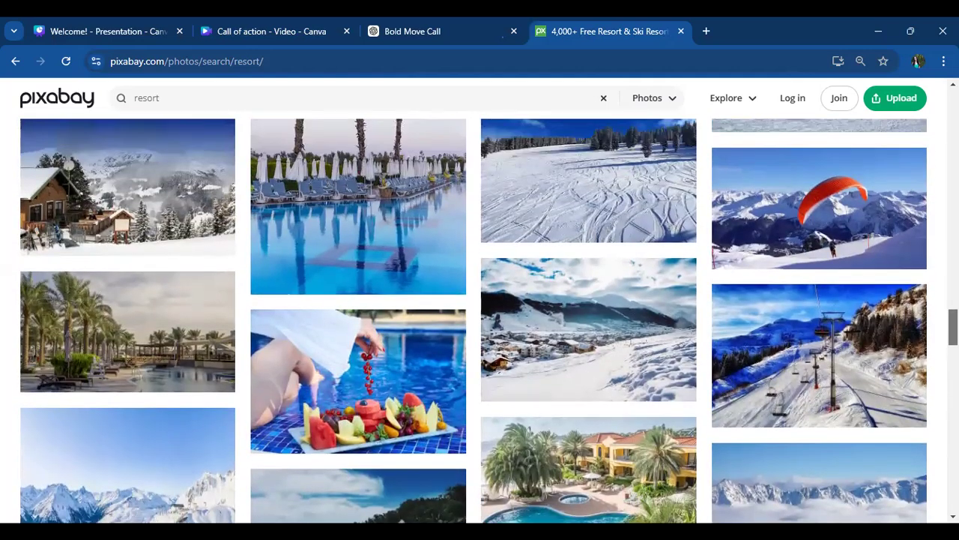
- Download the poolside fruit platter photo as a 1280×853 JPG
{"action": "left_click", "coordinate": [393, 369]}
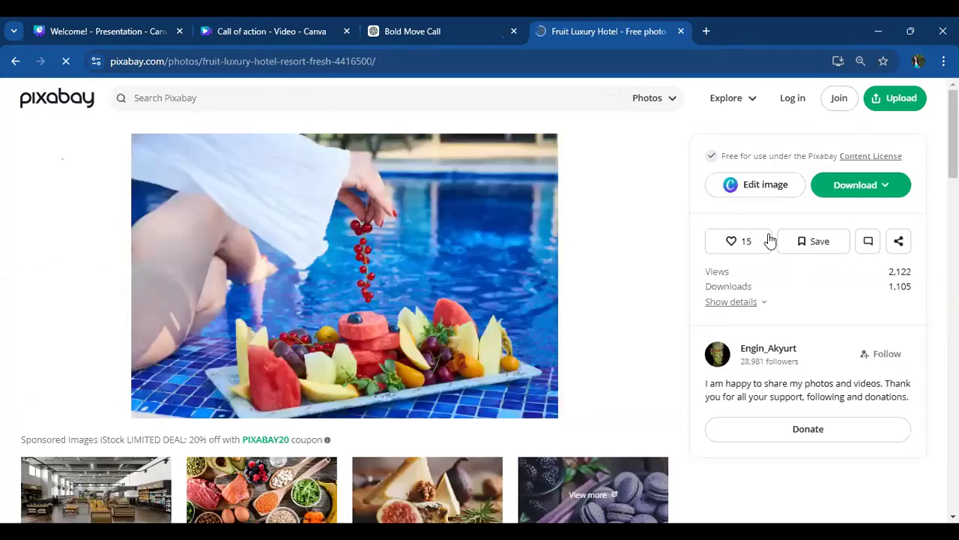
{"action": "left_click", "coordinate": [844, 188]}
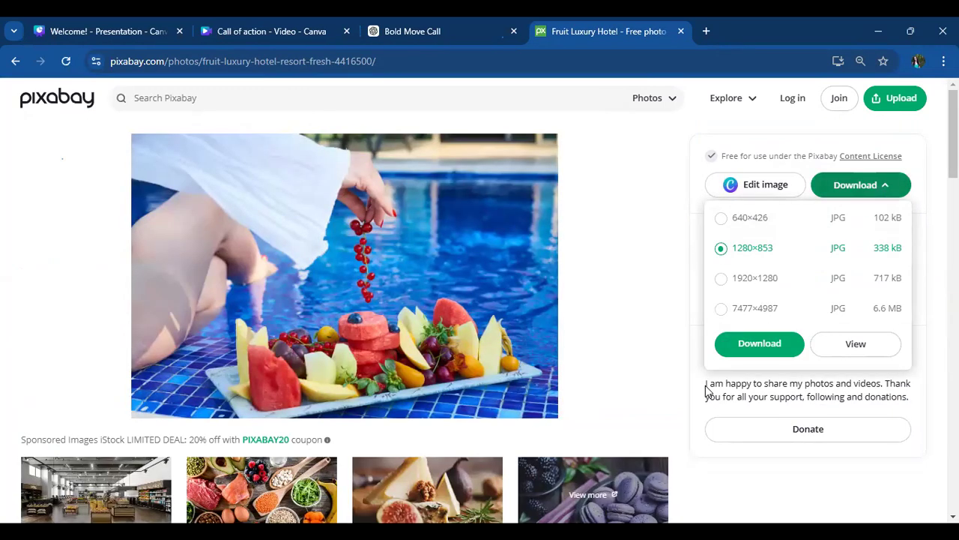
{"action": "left_click", "coordinate": [759, 344]}
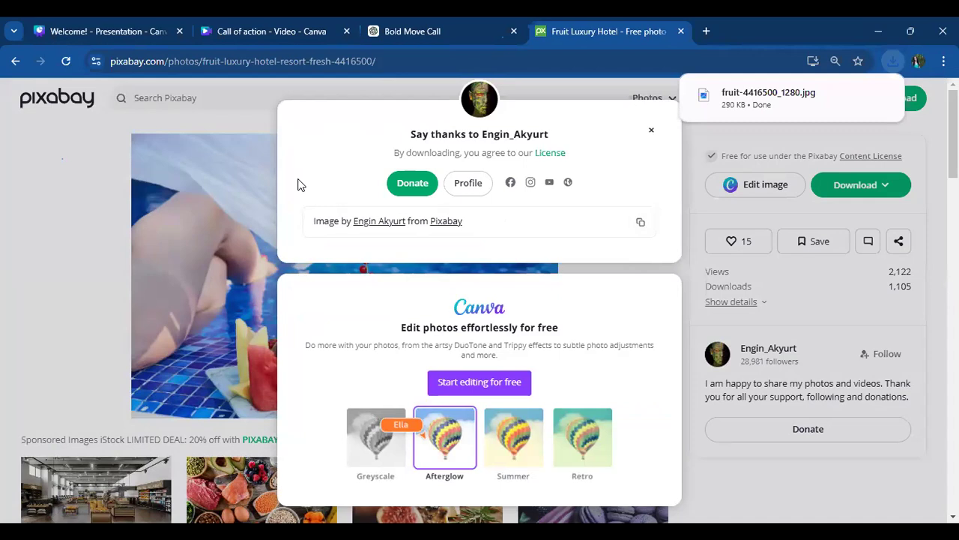
- Switch to the Canva "Call of action" video and upload the fruit-4416500_1280 image from Downloads
{"action": "mouse_move", "coordinate": [272, 29]}
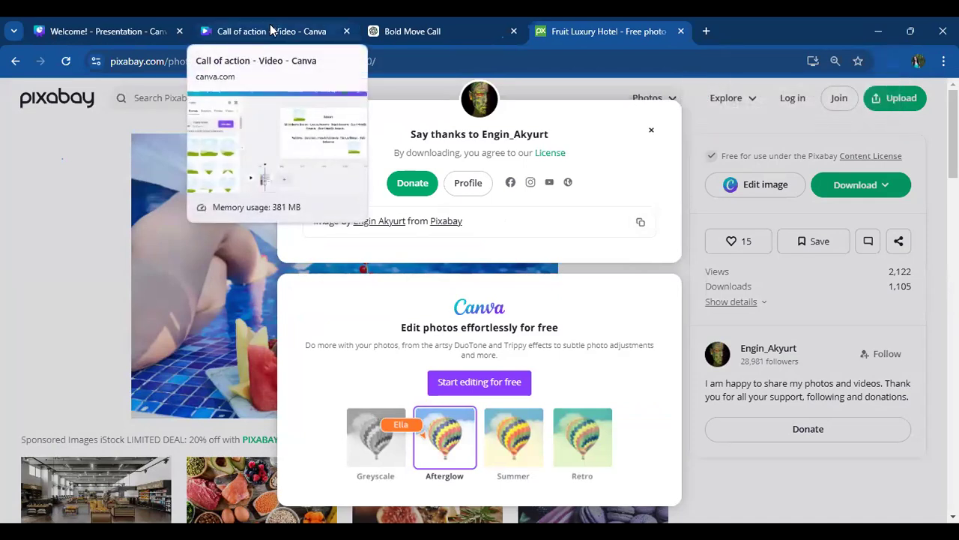
{"action": "left_click", "coordinate": [271, 29]}
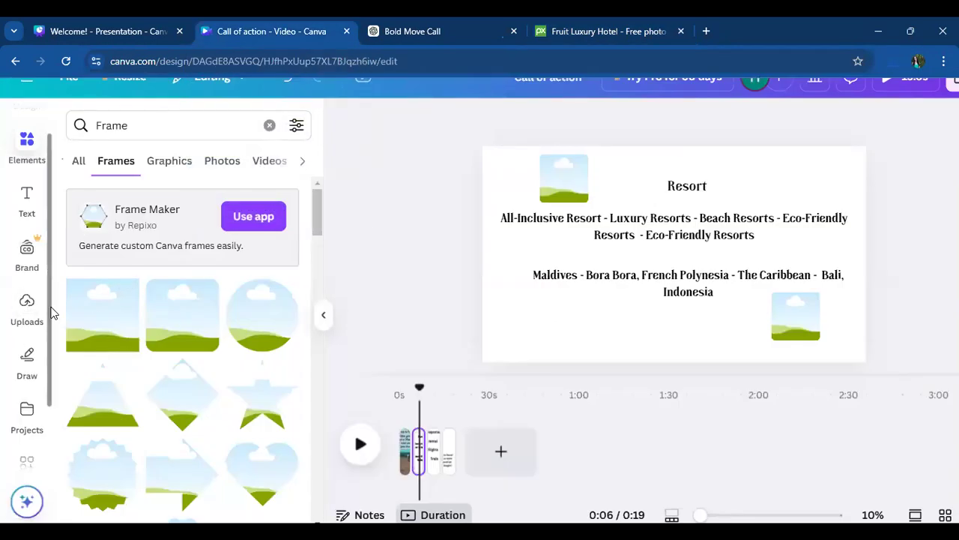
{"action": "left_click_drag", "start_coordinate": [50, 308], "coordinate": [61, 393]}
{"action": "scroll", "coordinate": [38, 252], "scroll_direction": "up", "scroll_amount": 4}
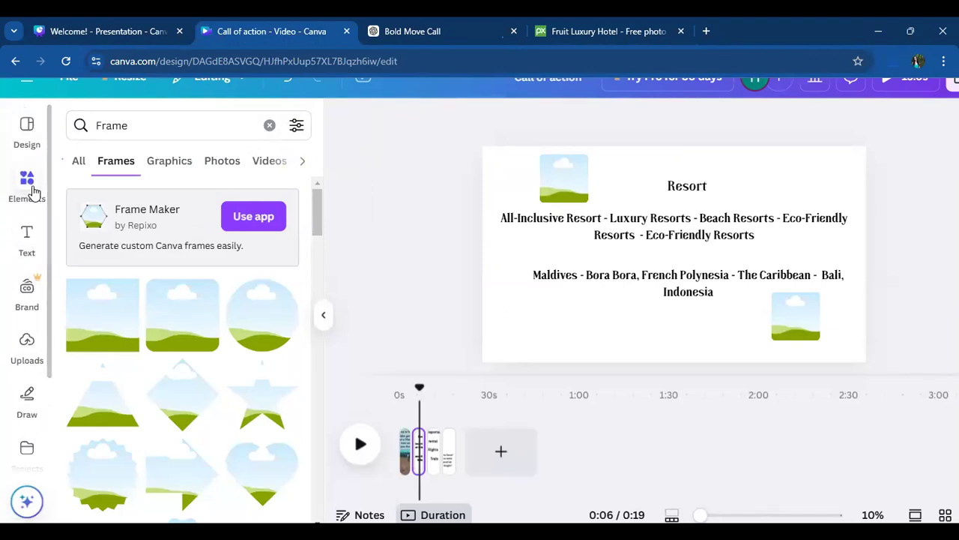
{"action": "left_click", "coordinate": [25, 352]}
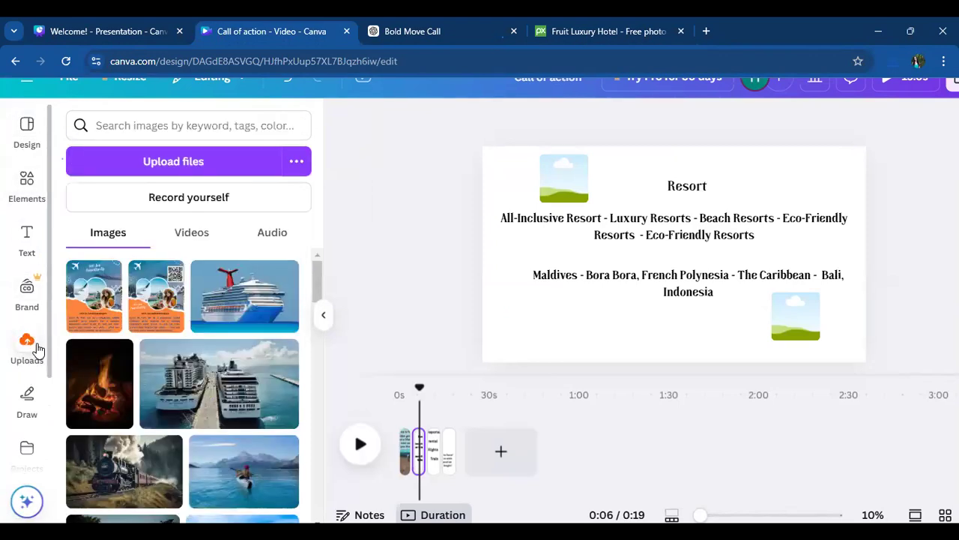
{"action": "left_click", "coordinate": [166, 161]}
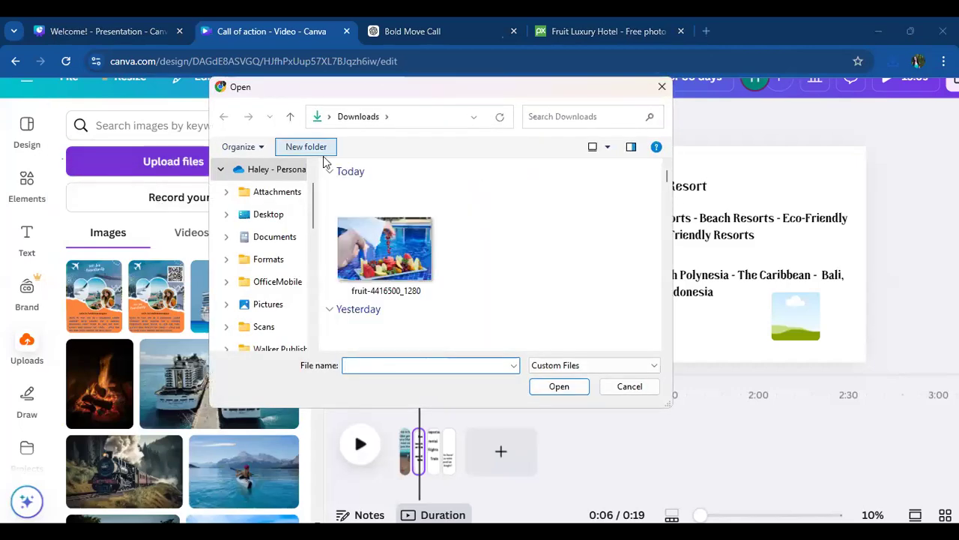
{"action": "left_click", "coordinate": [386, 248]}
{"action": "left_click", "coordinate": [575, 386]}
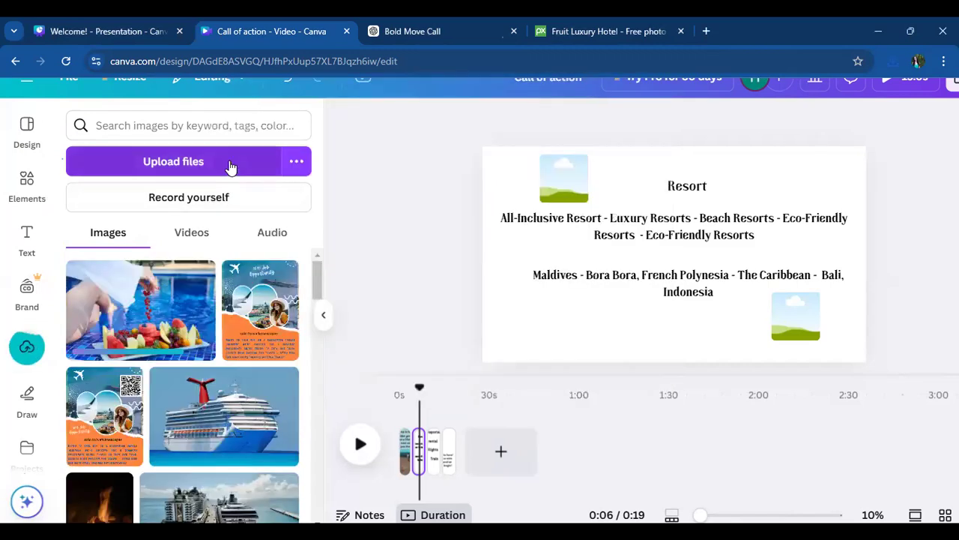
- Fill the frame beside the "Resort" heading with the fruit platter photo, enlarging it slightly and nudging it toward the page's upper-left corner
{"action": "left_click", "coordinate": [180, 333]}
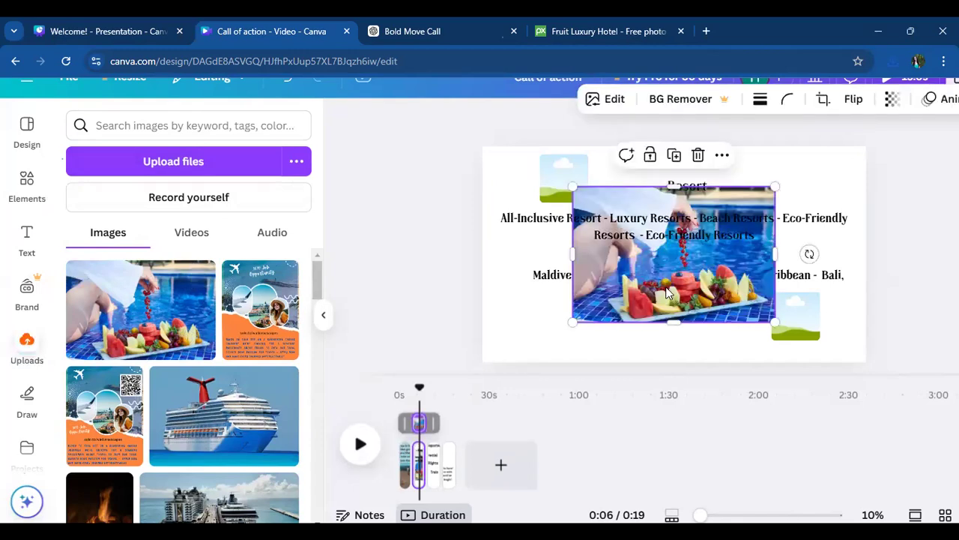
{"action": "left_click_drag", "start_coordinate": [656, 274], "coordinate": [566, 184]}
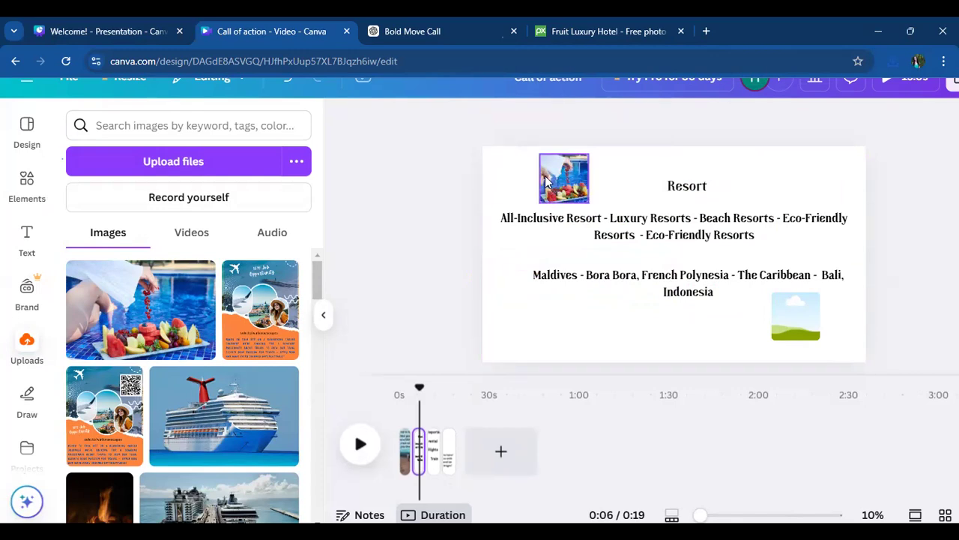
{"action": "left_click", "coordinate": [578, 177]}
{"action": "left_click_drag", "start_coordinate": [586, 201], "coordinate": [597, 204]}
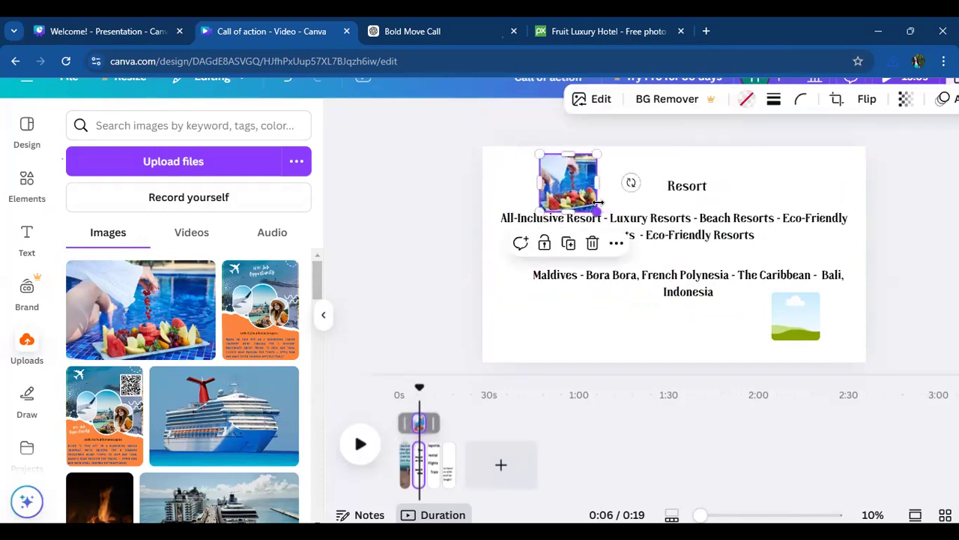
{"action": "left_click_drag", "start_coordinate": [580, 171], "coordinate": [574, 165]}
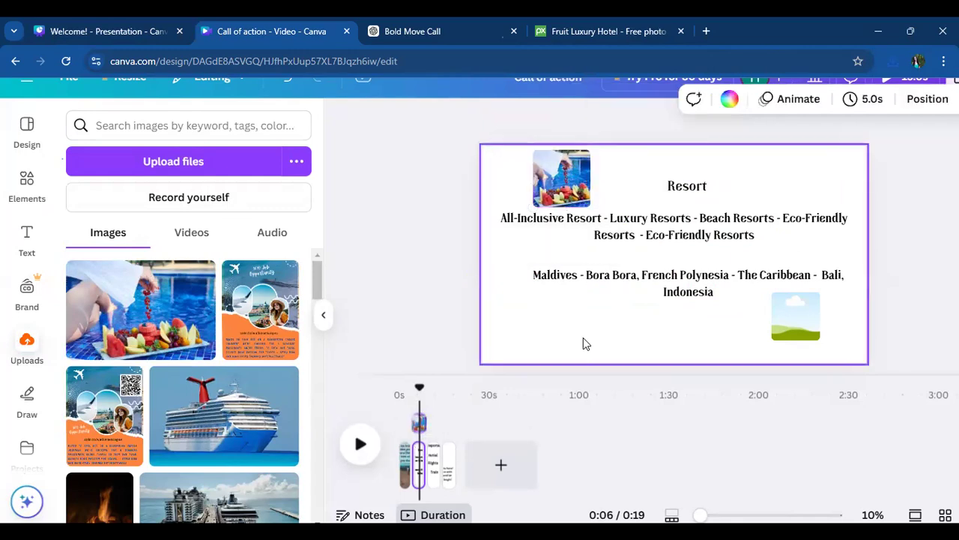
- Enlarge the empty frame below the destinations text slightly
{"action": "left_click", "coordinate": [810, 311]}
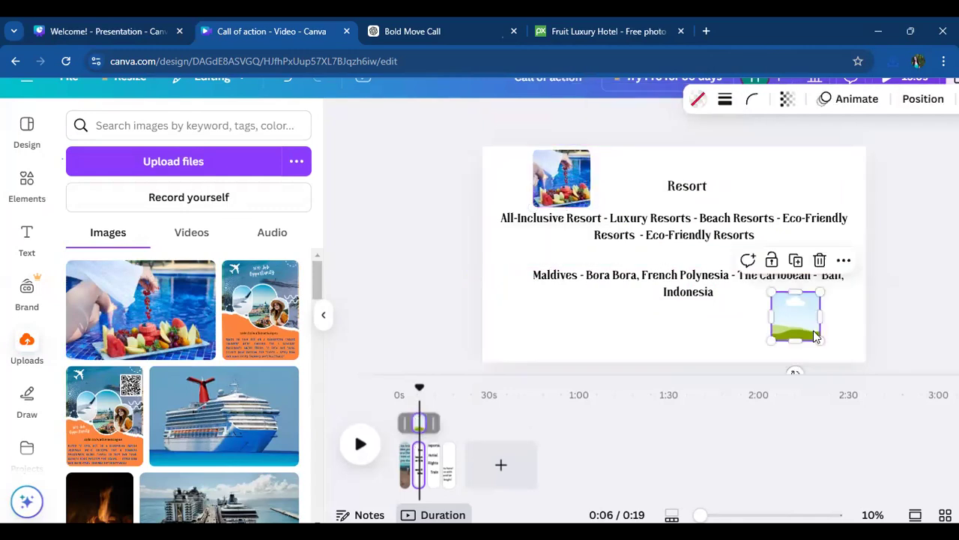
{"action": "left_click_drag", "start_coordinate": [827, 339], "coordinate": [831, 350]}
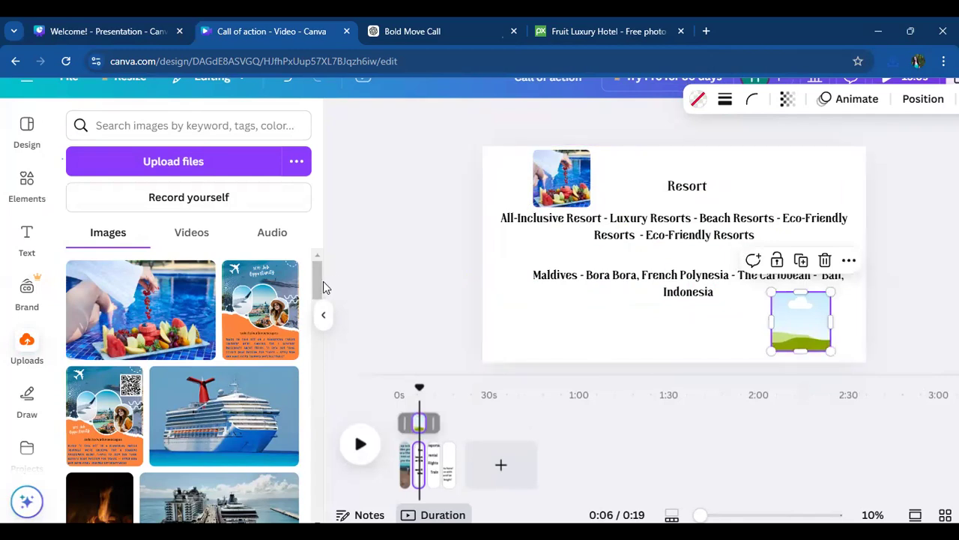
- Try the uploaded hotel-room door photo and the white bedroom photo in the empty frame below the destinations text
{"action": "left_click_drag", "start_coordinate": [318, 287], "coordinate": [369, 532]}
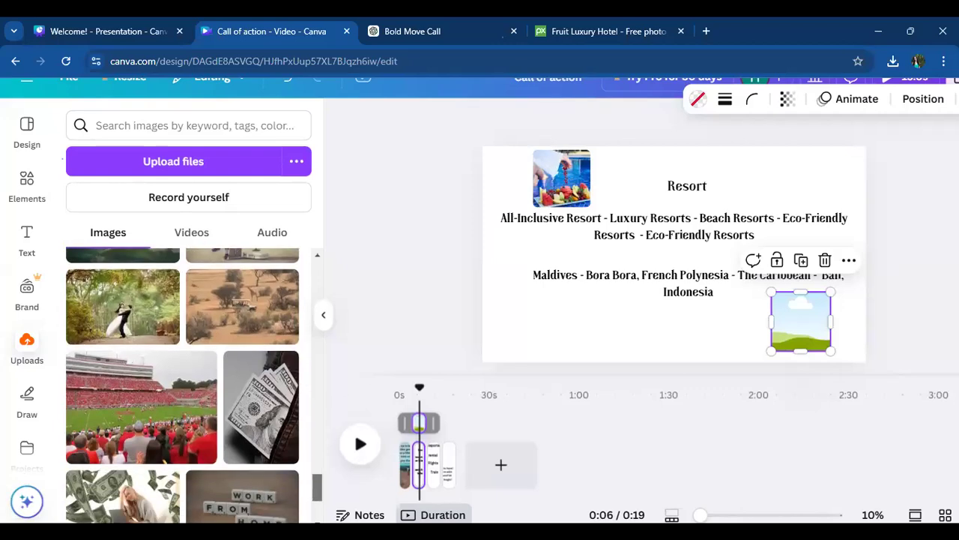
{"action": "scroll", "coordinate": [318, 495], "scroll_direction": "down", "scroll_amount": 3}
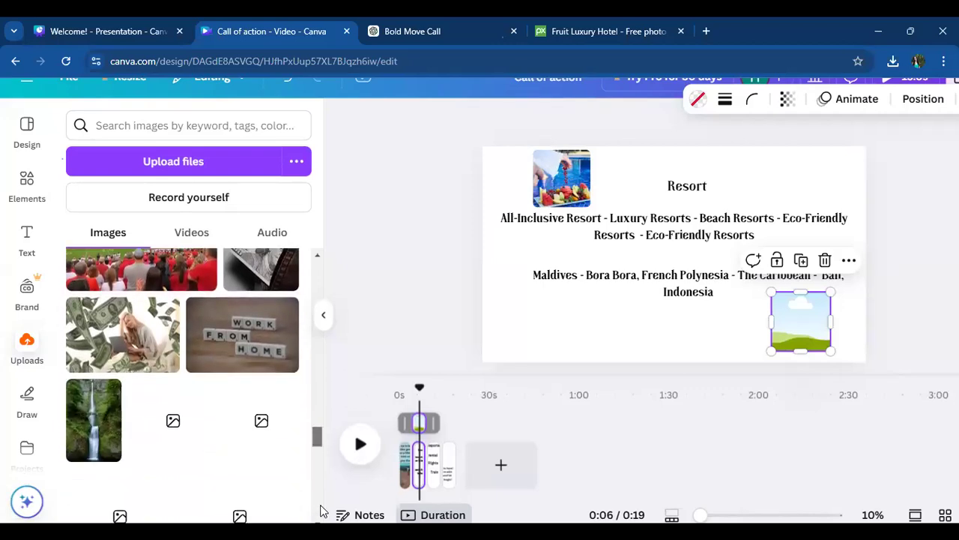
{"action": "left_click_drag", "start_coordinate": [315, 461], "coordinate": [327, 505]}
{"action": "scroll", "coordinate": [326, 504], "scroll_direction": "down", "scroll_amount": 5}
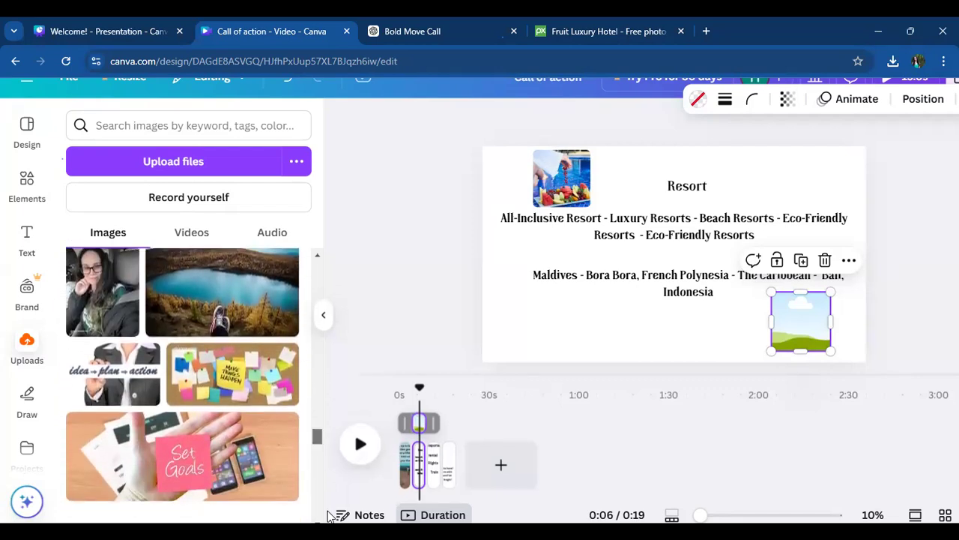
{"action": "left_click_drag", "start_coordinate": [313, 471], "coordinate": [323, 524]}
{"action": "scroll", "coordinate": [320, 510], "scroll_direction": "down", "scroll_amount": 2}
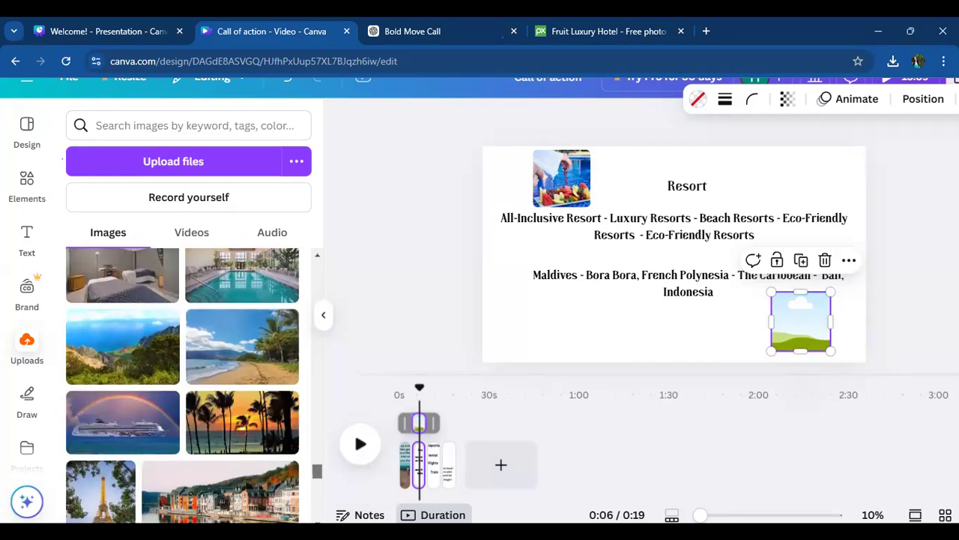
{"action": "scroll", "coordinate": [317, 489], "scroll_direction": "down", "scroll_amount": 3}
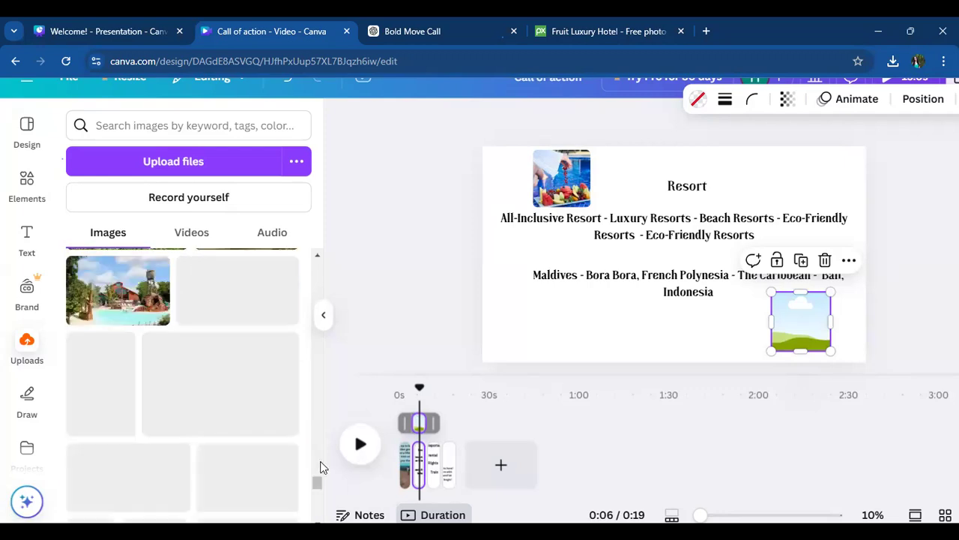
{"action": "left_click_drag", "start_coordinate": [315, 485], "coordinate": [318, 518]}
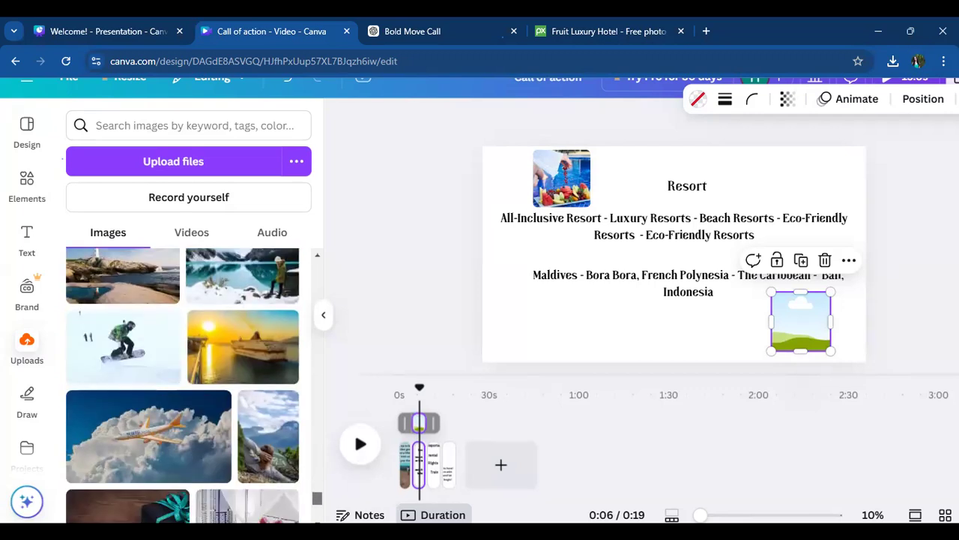
{"action": "scroll", "coordinate": [182, 368], "scroll_direction": "down", "scroll_amount": 1}
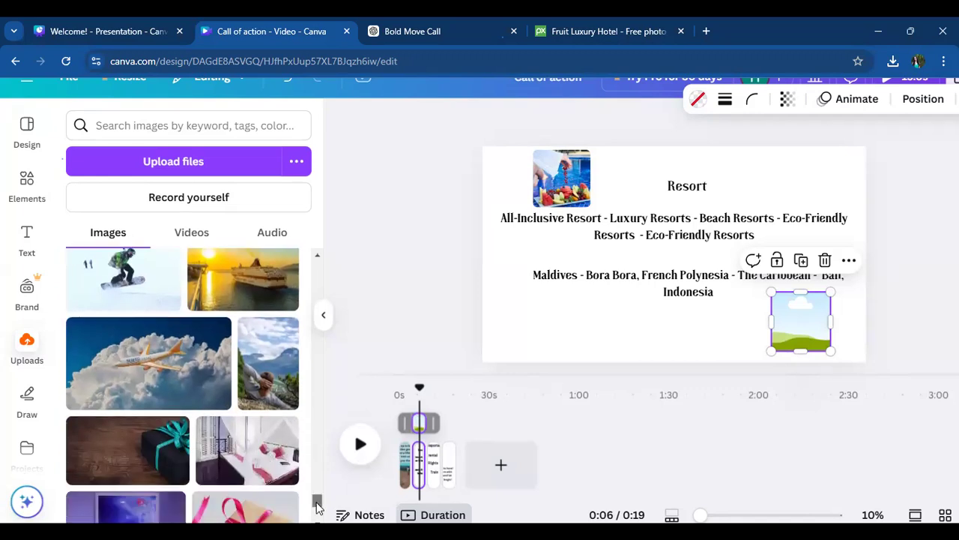
{"action": "left_click_drag", "start_coordinate": [318, 508], "coordinate": [319, 536]}
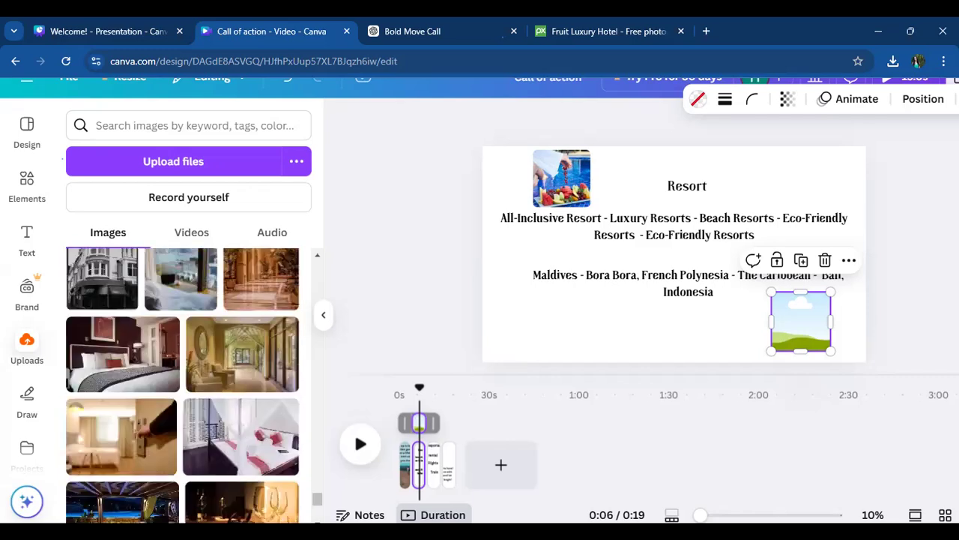
{"action": "left_click", "coordinate": [144, 460]}
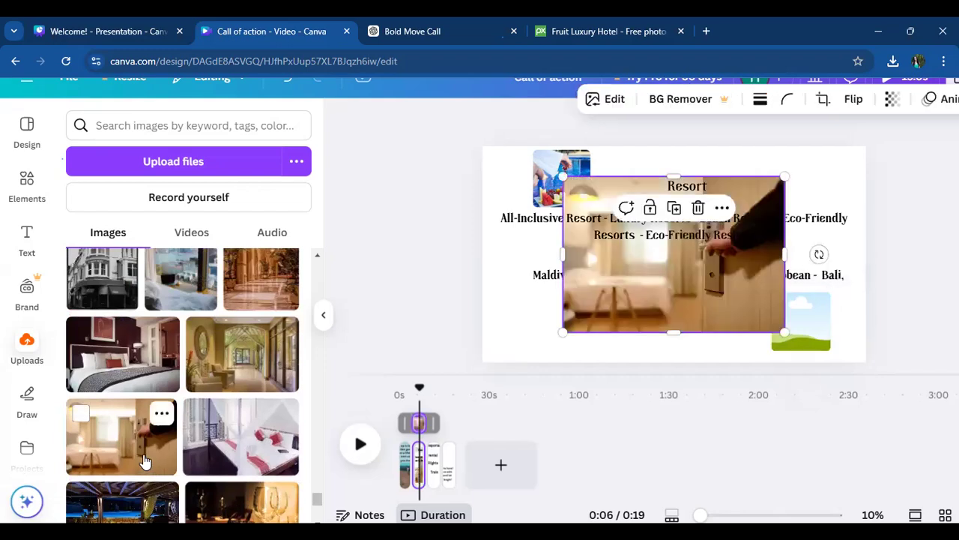
{"action": "left_click_drag", "start_coordinate": [667, 278], "coordinate": [825, 348]}
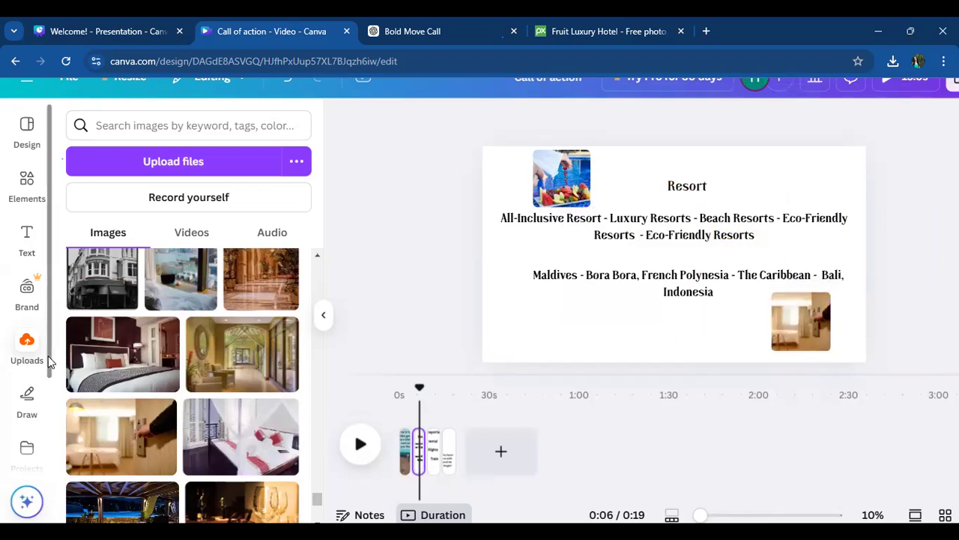
{"action": "left_click", "coordinate": [260, 419]}
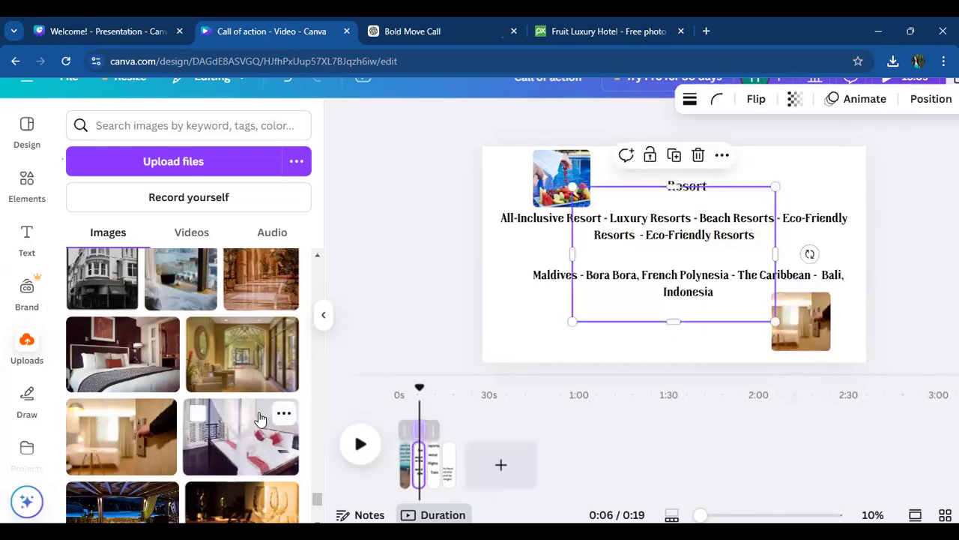
{"action": "left_click_drag", "start_coordinate": [649, 277], "coordinate": [823, 323]}
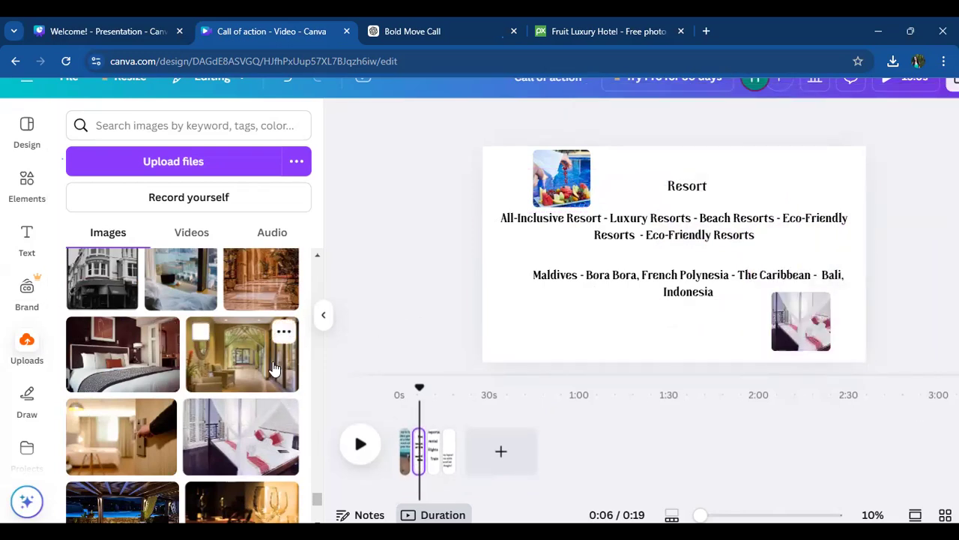
- Fill the frame below the destinations text with the candlelit night terrace photo from the uploads and enlarge it slightly
{"action": "scroll", "coordinate": [274, 366], "scroll_direction": "down", "scroll_amount": 3}
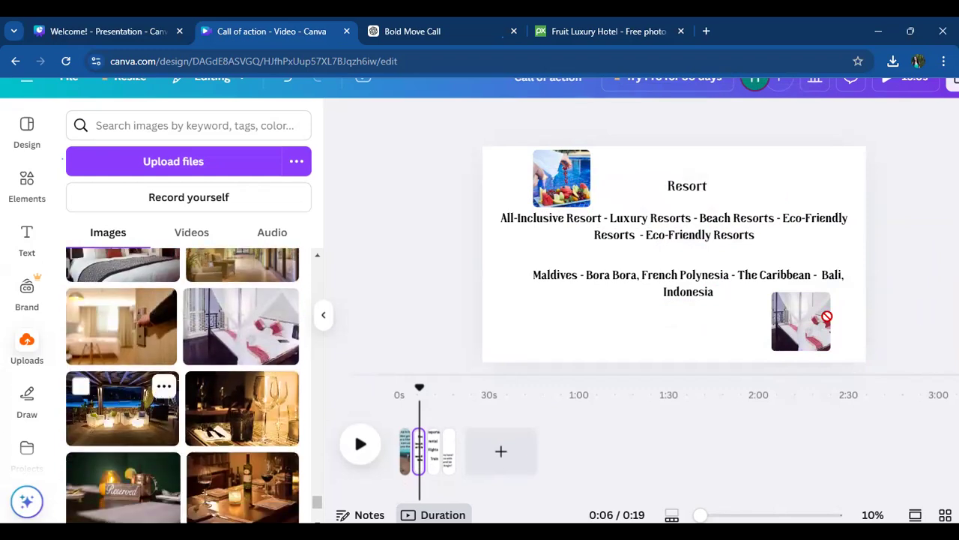
{"action": "left_click_drag", "start_coordinate": [890, 358], "coordinate": [903, 373]}
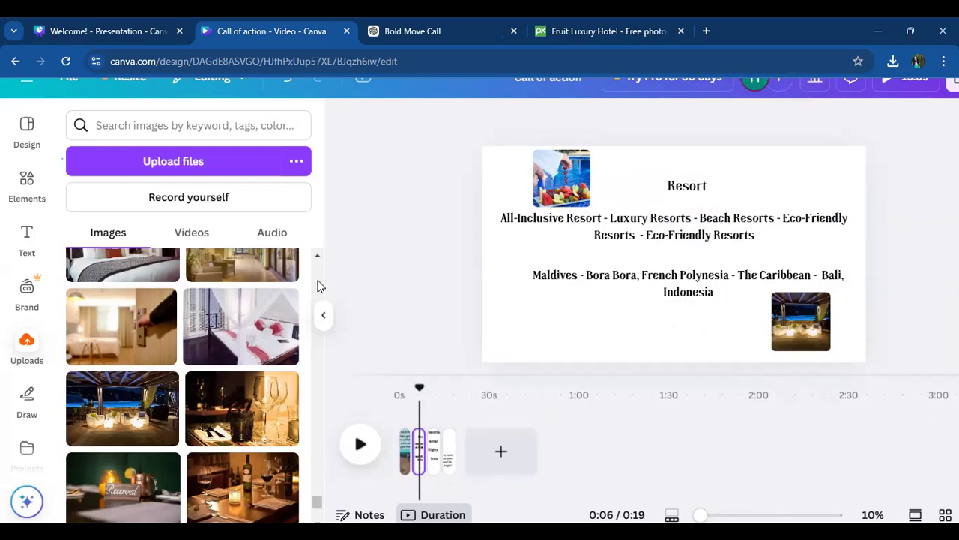
{"action": "scroll", "coordinate": [317, 284], "scroll_direction": "down", "scroll_amount": 5}
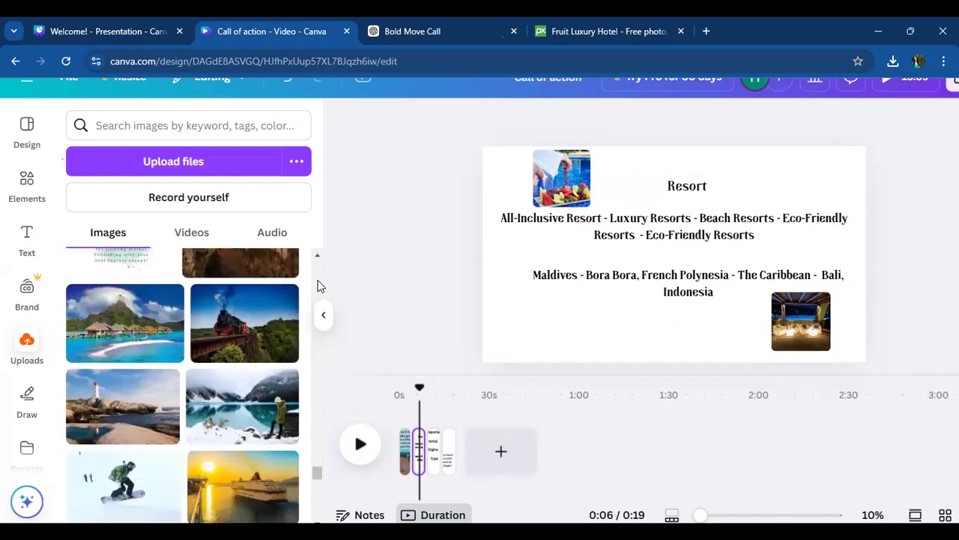
{"action": "left_click", "coordinate": [787, 335]}
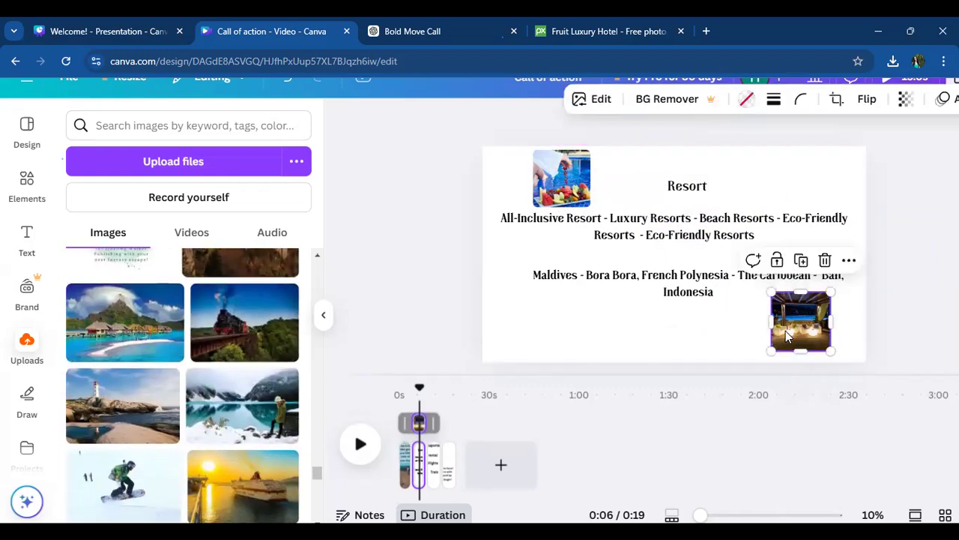
{"action": "mouse_move", "coordinate": [770, 348]}
{"action": "left_mouse_down"}
{"action": "mouse_move", "coordinate": [760, 360]}
{"action": "mouse_move", "coordinate": [769, 352]}
{"action": "left_mouse_up"}
- Move the fruit platter photo to the page's lower-left area, level with the terrace photo, and enlarge it slightly
{"action": "left_click", "coordinate": [567, 201]}
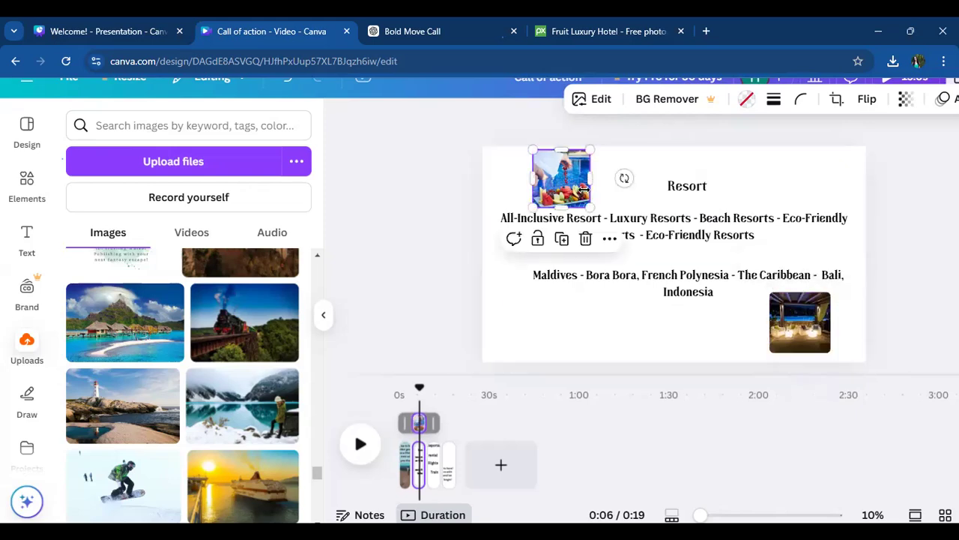
{"action": "left_click_drag", "start_coordinate": [590, 205], "coordinate": [569, 339]}
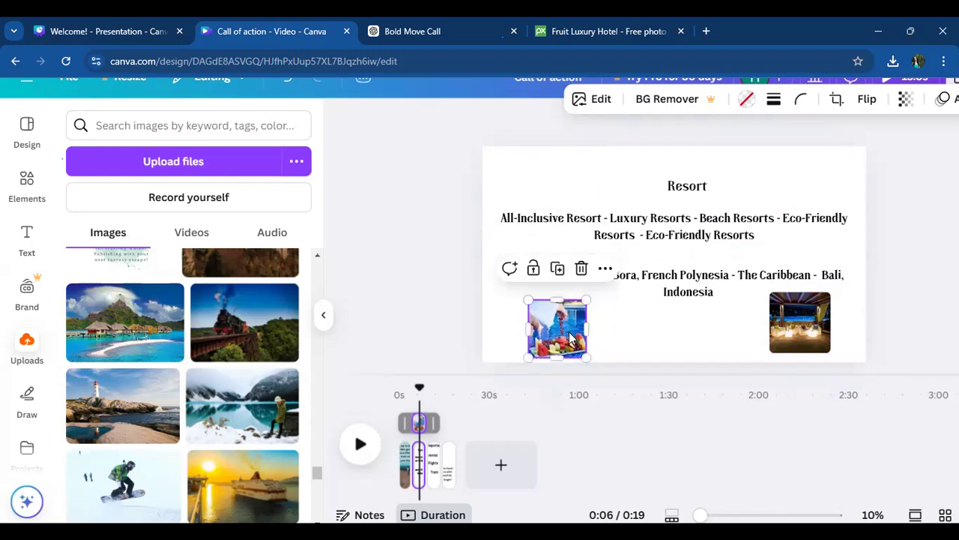
{"action": "left_click_drag", "start_coordinate": [584, 298], "coordinate": [590, 295]}
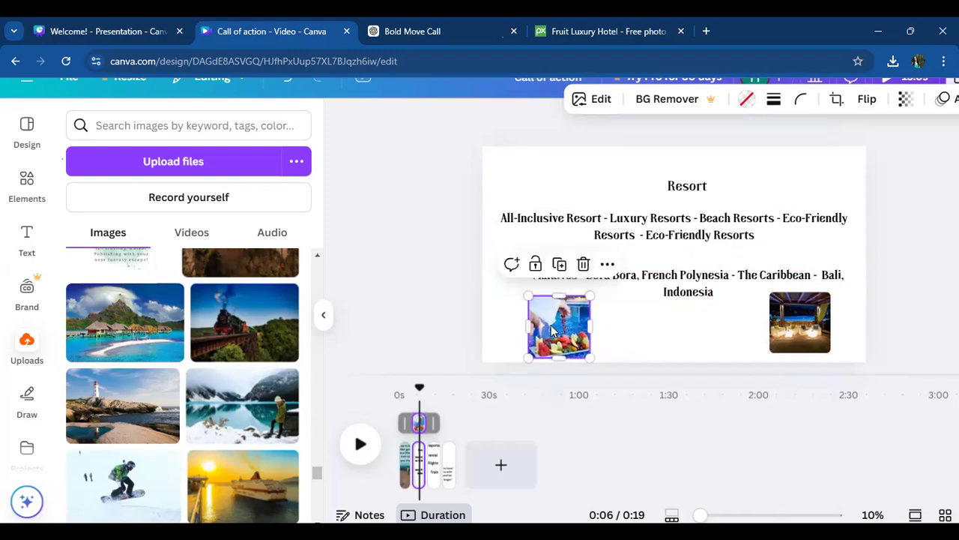
- Duplicate the fruit platter photo, place the copy near the page's upper-left corner beside the "Resort" heading, and shrink it
{"action": "left_click", "coordinate": [559, 263]}
{"action": "left_click_drag", "start_coordinate": [566, 322], "coordinate": [560, 180]}
{"action": "left_click_drag", "start_coordinate": [591, 211], "coordinate": [560, 179]}
- Fill the upper-left frame with the tropical island bungalows photo and place a duplicate on the other side of the "Resort" heading
{"action": "left_click", "coordinate": [679, 330]}
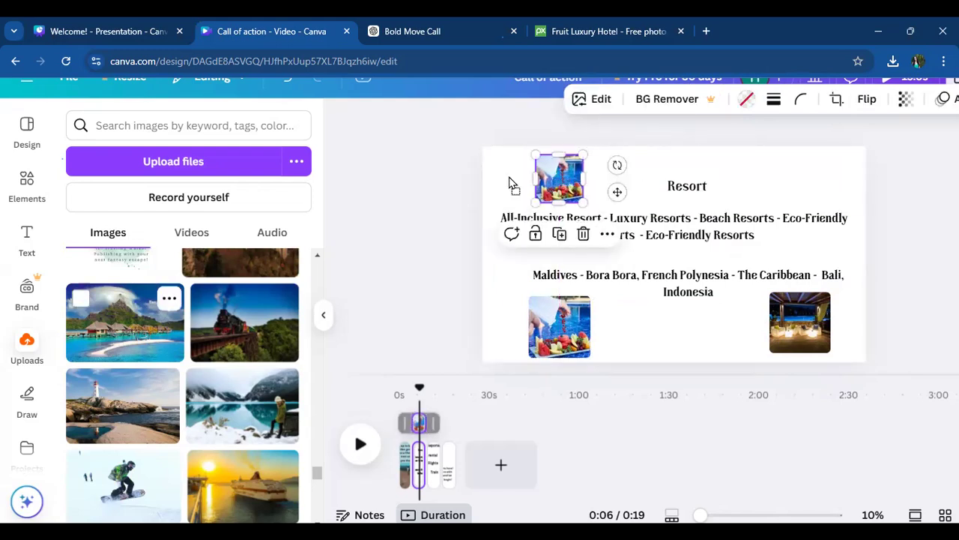
{"action": "left_click_drag", "start_coordinate": [568, 190], "coordinate": [806, 179]}
{"action": "left_click", "coordinate": [561, 236]}
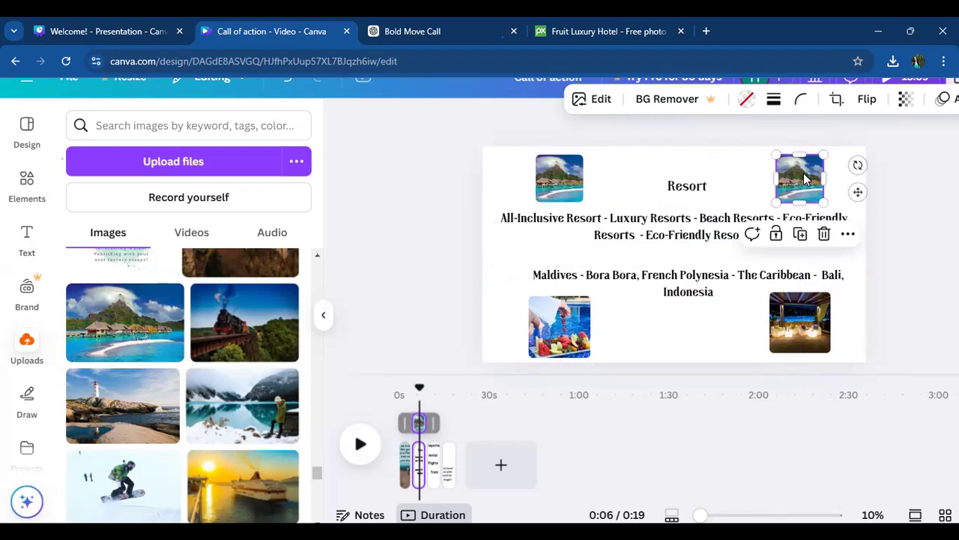
- Delete the image from the duplicated upper-right frame, keeping the frame, and fill it with the purple-lit bedroom photo
{"action": "left_click", "coordinate": [823, 235]}
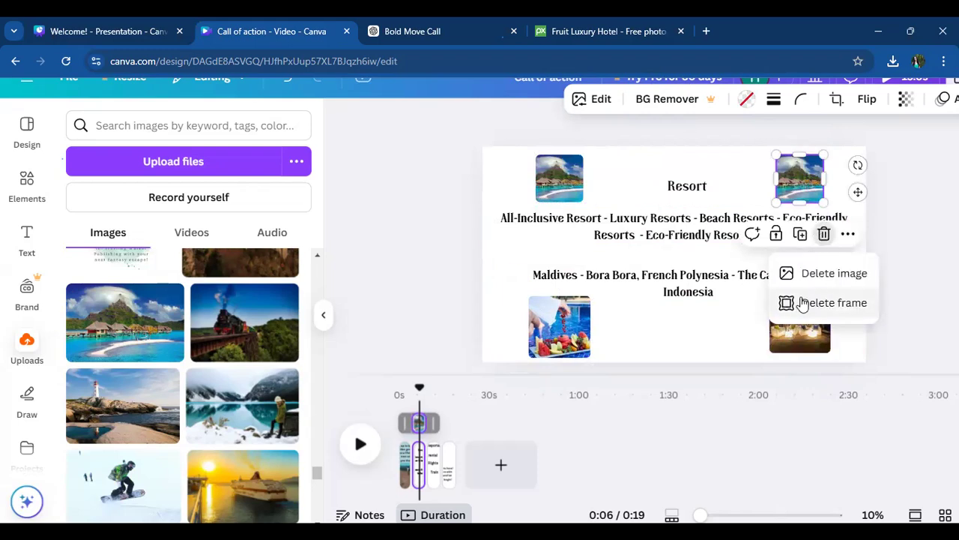
{"action": "left_click", "coordinate": [798, 273]}
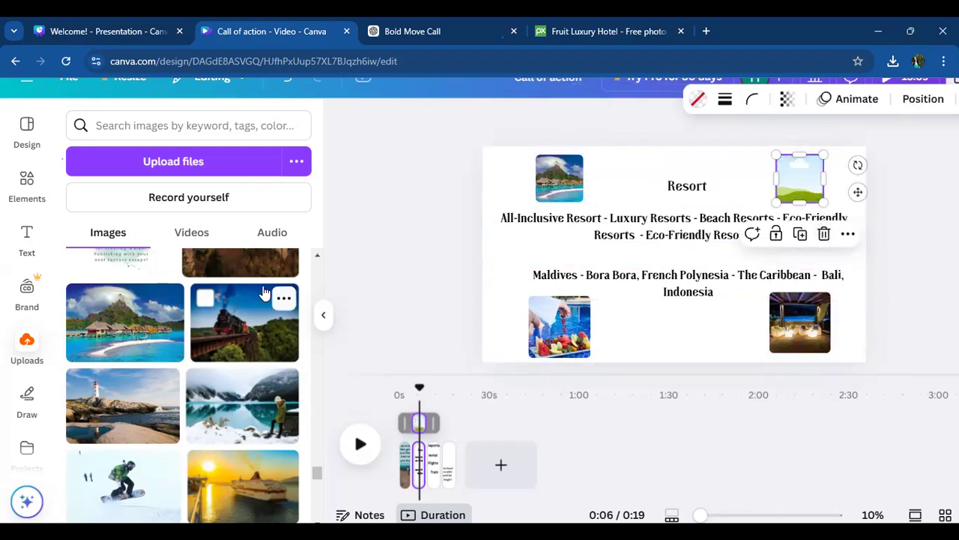
{"action": "left_click", "coordinate": [425, 278]}
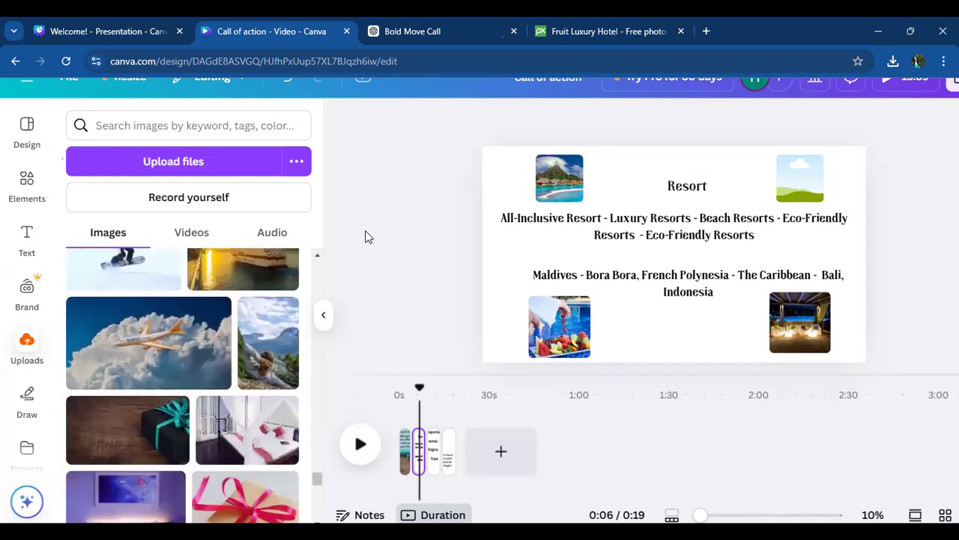
{"action": "scroll", "coordinate": [126, 323], "scroll_direction": "down", "scroll_amount": 1}
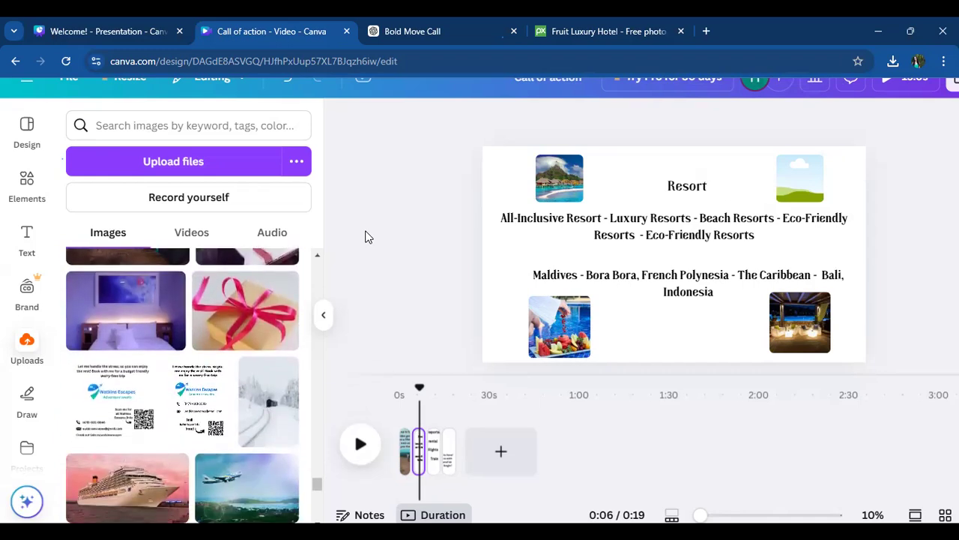
{"action": "left_click", "coordinate": [126, 311]}
{"action": "left_click_drag", "start_coordinate": [680, 289], "coordinate": [810, 191]}
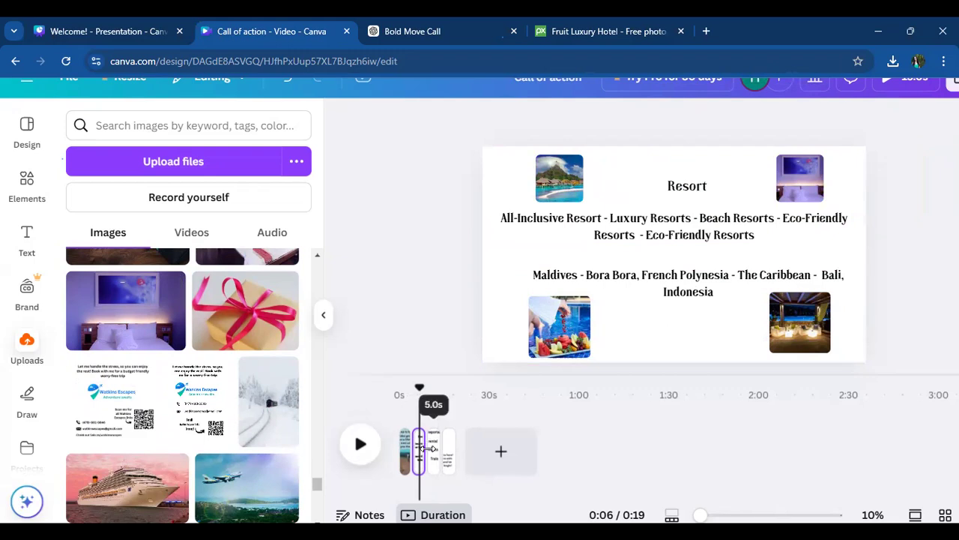
- Change the "Resort" heading's font to League Spartan
{"action": "left_click", "coordinate": [705, 170]}
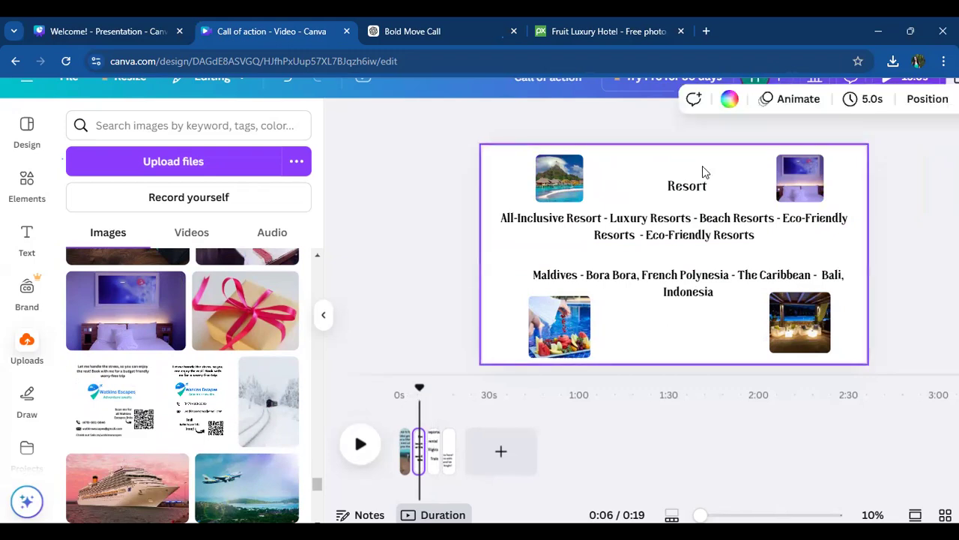
{"action": "left_click", "coordinate": [687, 186]}
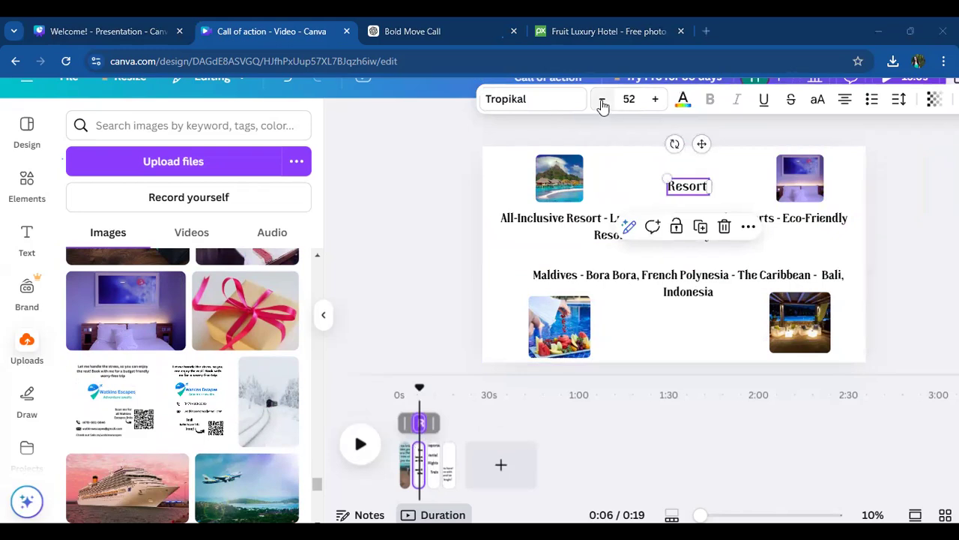
{"action": "left_click", "coordinate": [577, 100]}
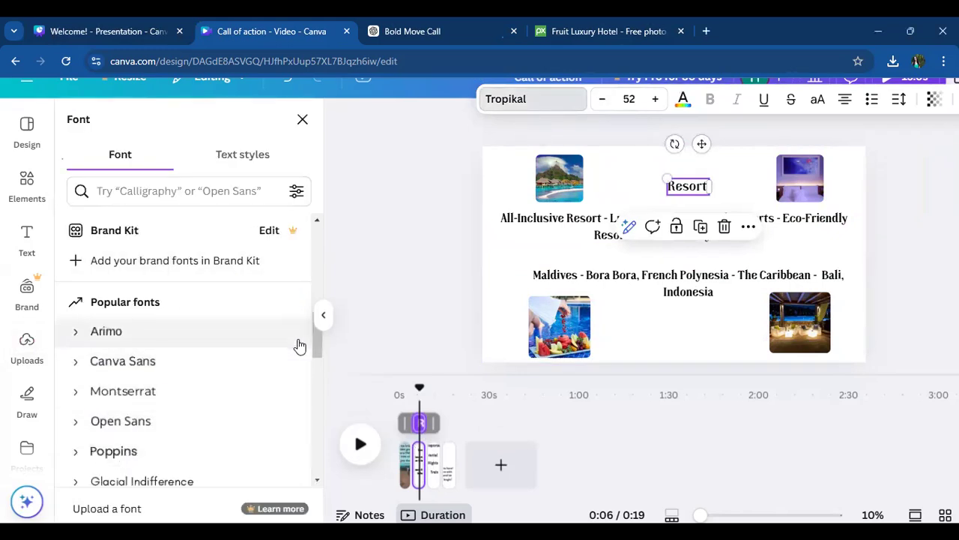
{"action": "left_click_drag", "start_coordinate": [318, 341], "coordinate": [321, 369]}
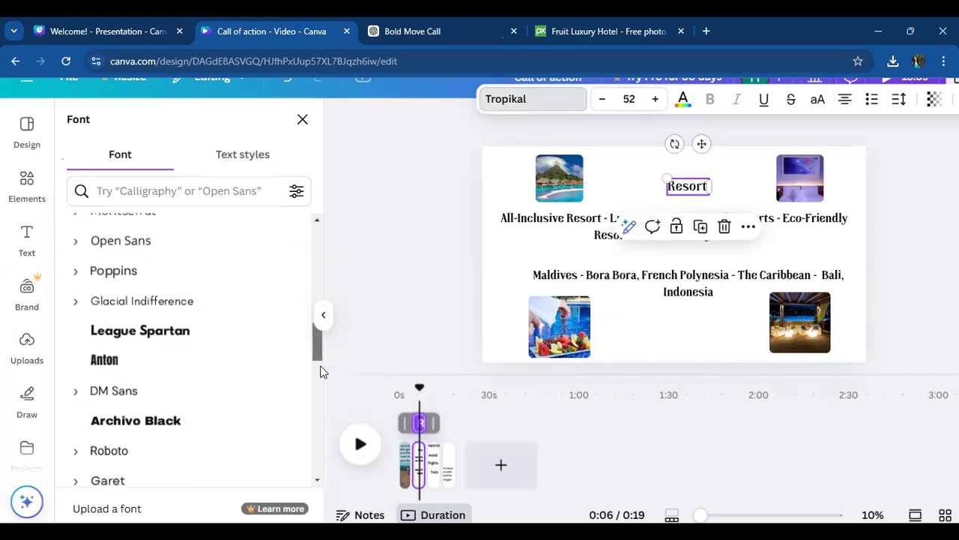
{"action": "left_click", "coordinate": [153, 339]}
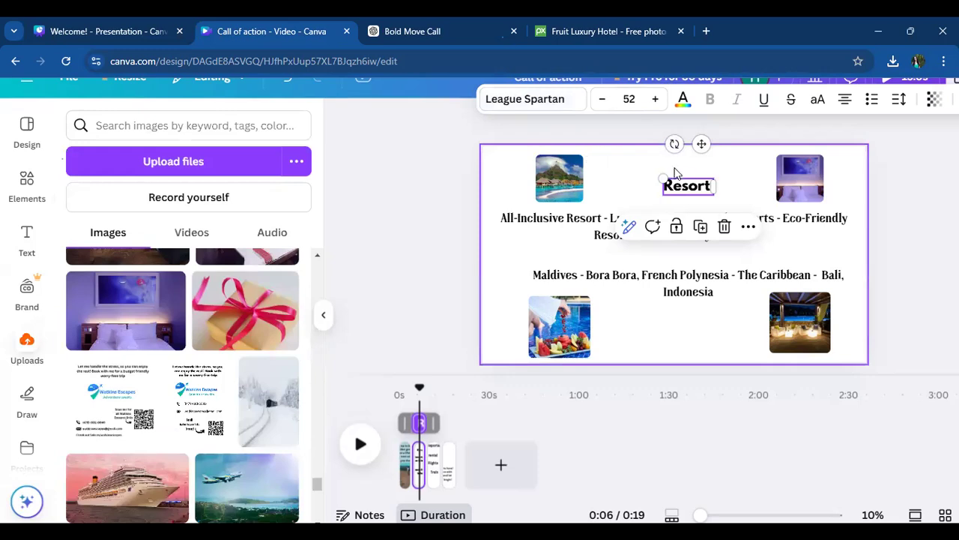
- Enlarge the "Resort" heading to size 59.7 and nudge it slightly up and to the left
{"action": "left_click_drag", "start_coordinate": [662, 177], "coordinate": [656, 176]}
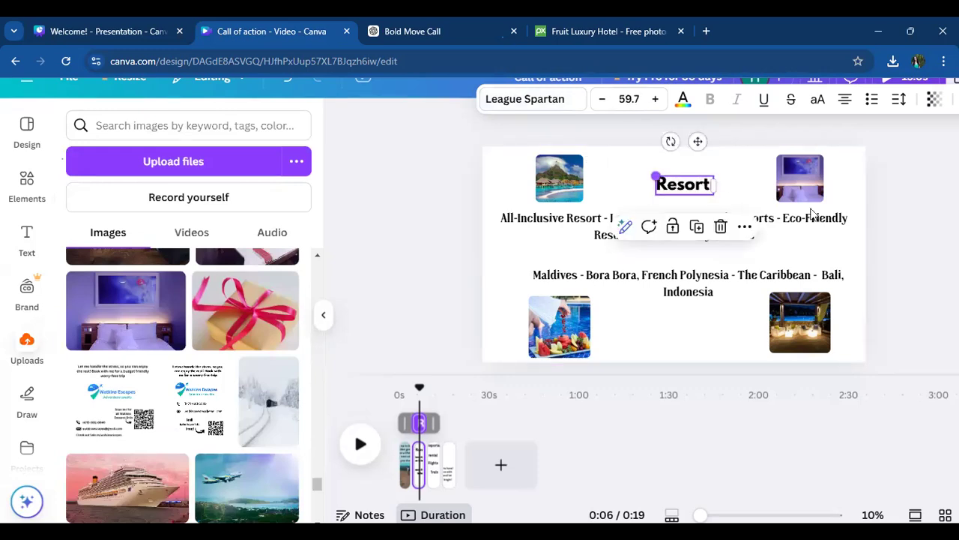
{"action": "left_click", "coordinate": [709, 213]}
{"action": "left_click", "coordinate": [755, 184]}
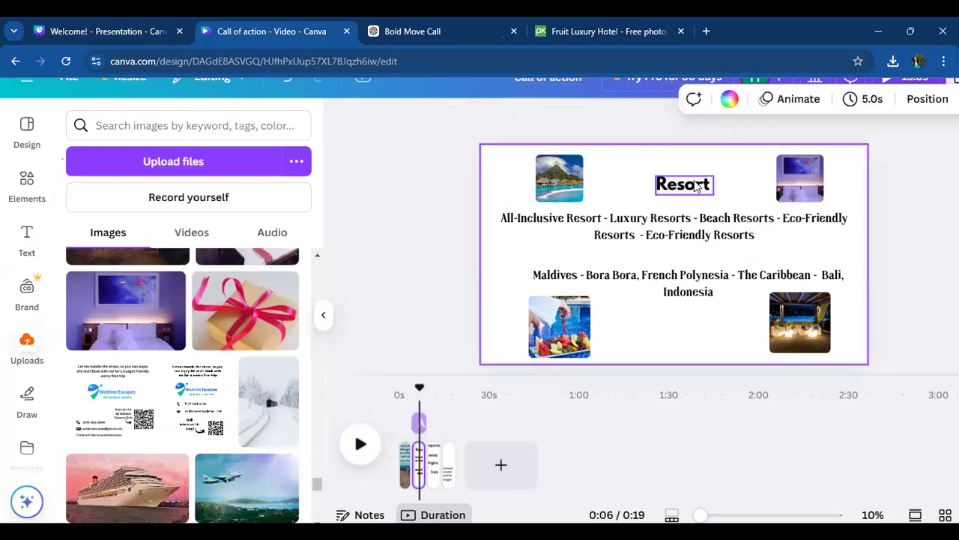
{"action": "left_click_drag", "start_coordinate": [690, 188], "coordinate": [684, 180]}
- Add a square frame to the Transportation page, shrink it into the upper-left area and move the "rental" label below it
{"action": "left_click", "coordinate": [684, 450]}
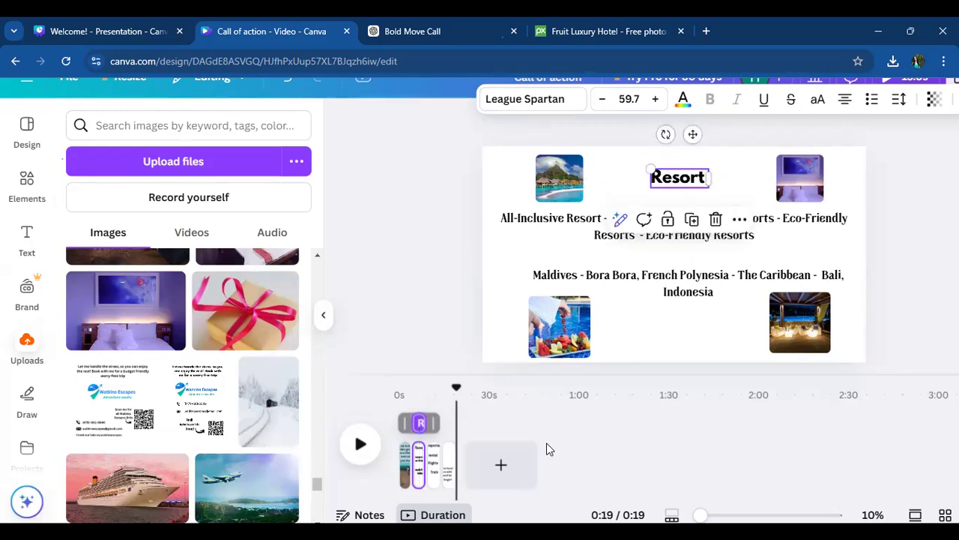
{"action": "left_click", "coordinate": [434, 477]}
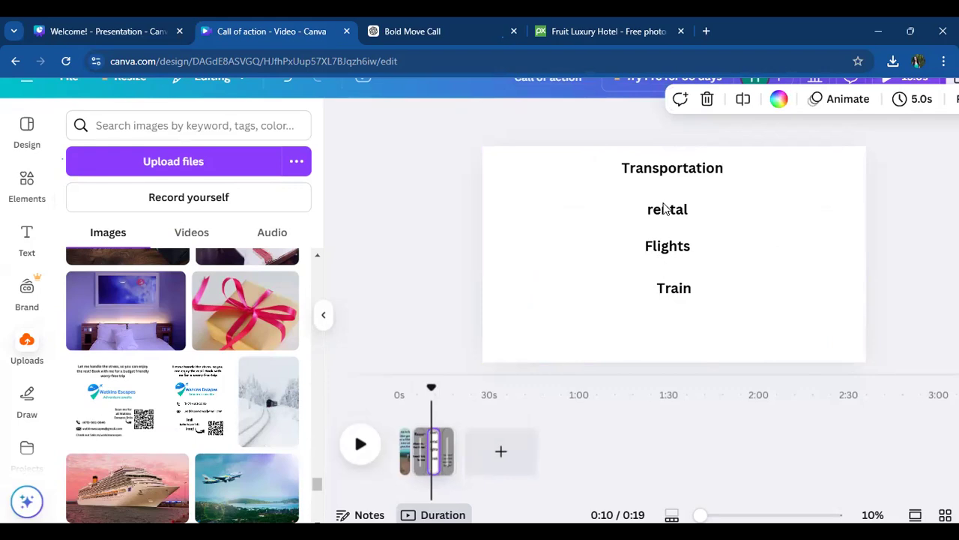
{"action": "scroll", "coordinate": [317, 260], "scroll_direction": "up", "scroll_amount": 6}
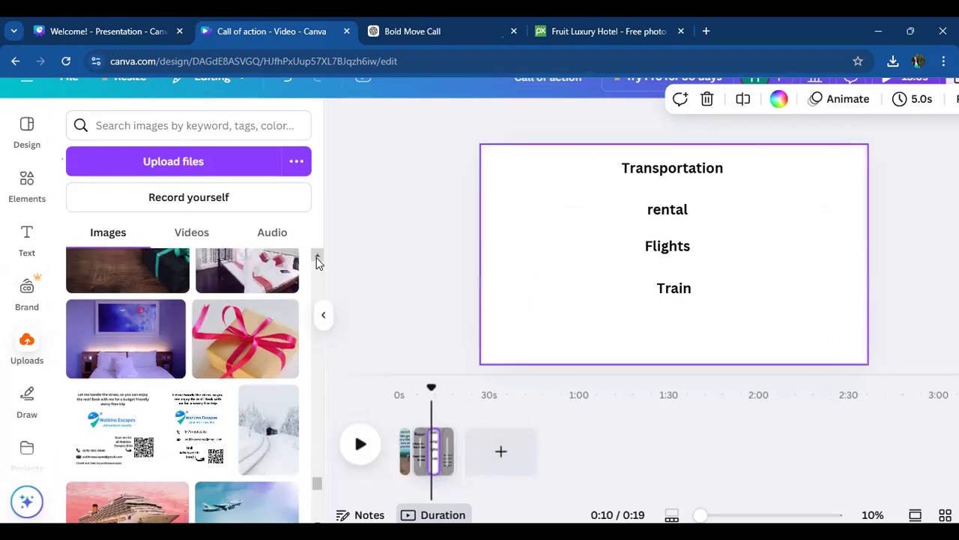
{"action": "scroll", "coordinate": [316, 258], "scroll_direction": "up", "scroll_amount": 5}
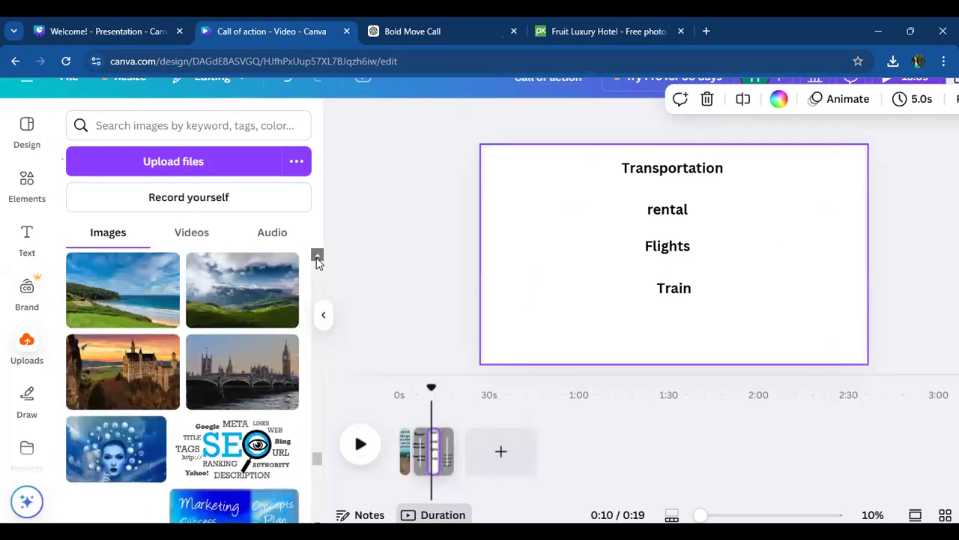
{"action": "left_click", "coordinate": [29, 187]}
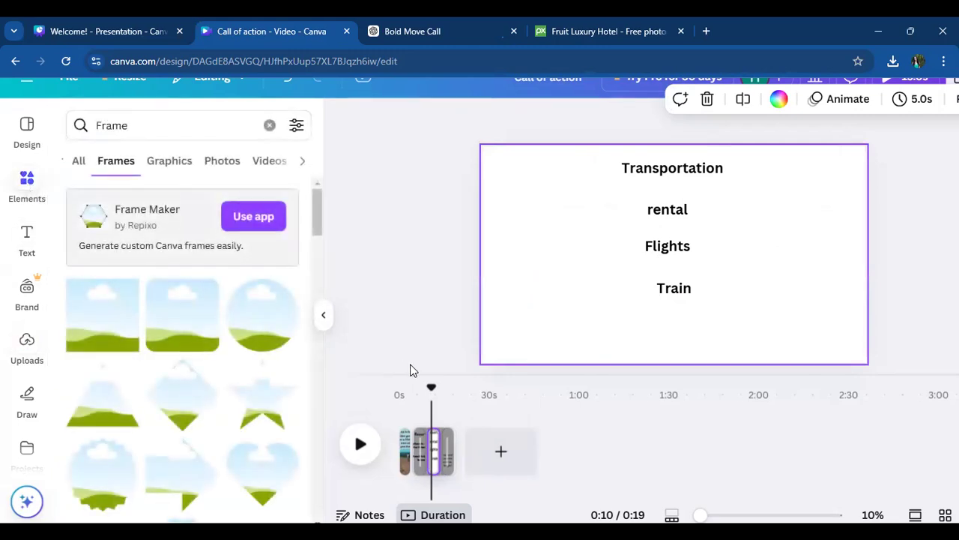
{"action": "left_click", "coordinate": [116, 333]}
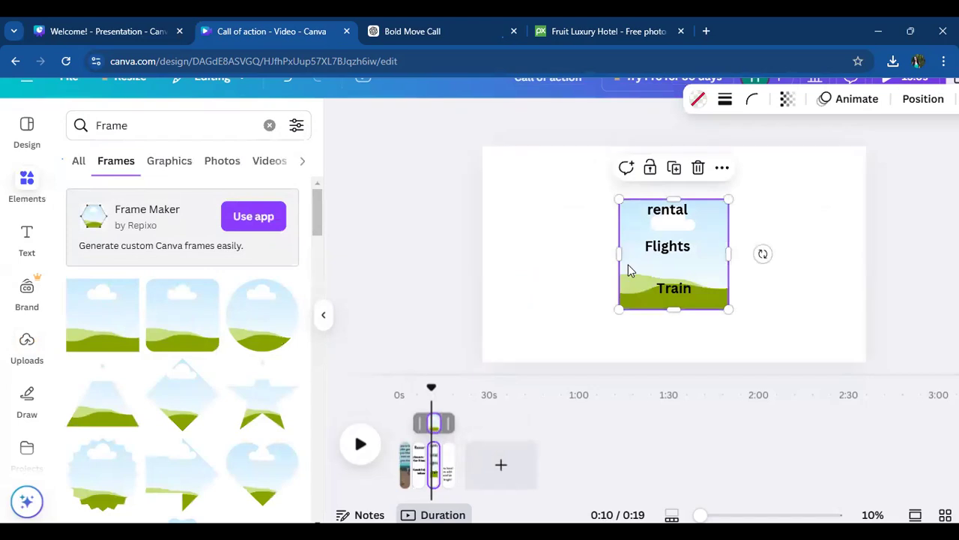
{"action": "left_click_drag", "start_coordinate": [621, 311], "coordinate": [562, 225]}
{"action": "left_click_drag", "start_coordinate": [668, 212], "coordinate": [552, 269]}
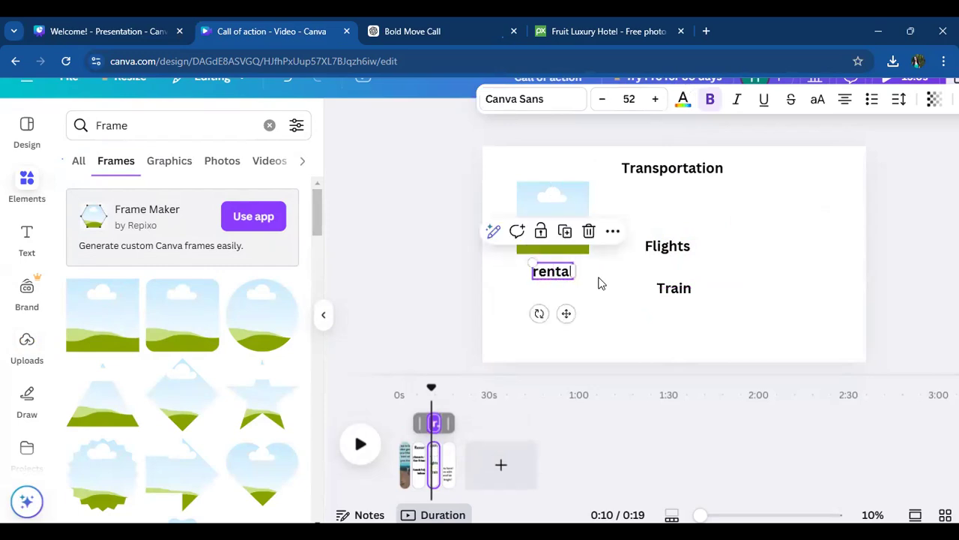
- Place a duplicate of the frame on the page's right side, move "Flights" beneath it and lower the "Train" label
{"action": "left_click", "coordinate": [558, 181]}
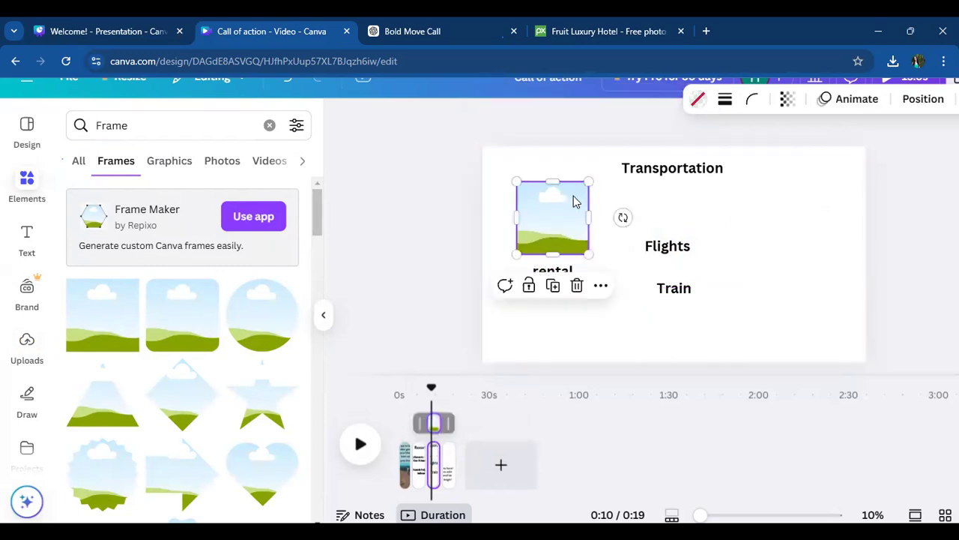
{"action": "left_click", "coordinate": [552, 285]}
{"action": "left_click_drag", "start_coordinate": [551, 240], "coordinate": [803, 231]}
{"action": "left_click_drag", "start_coordinate": [672, 242], "coordinate": [819, 279]}
{"action": "left_click_drag", "start_coordinate": [680, 292], "coordinate": [683, 328]}
{"action": "left_click_drag", "start_coordinate": [799, 216], "coordinate": [803, 220]}
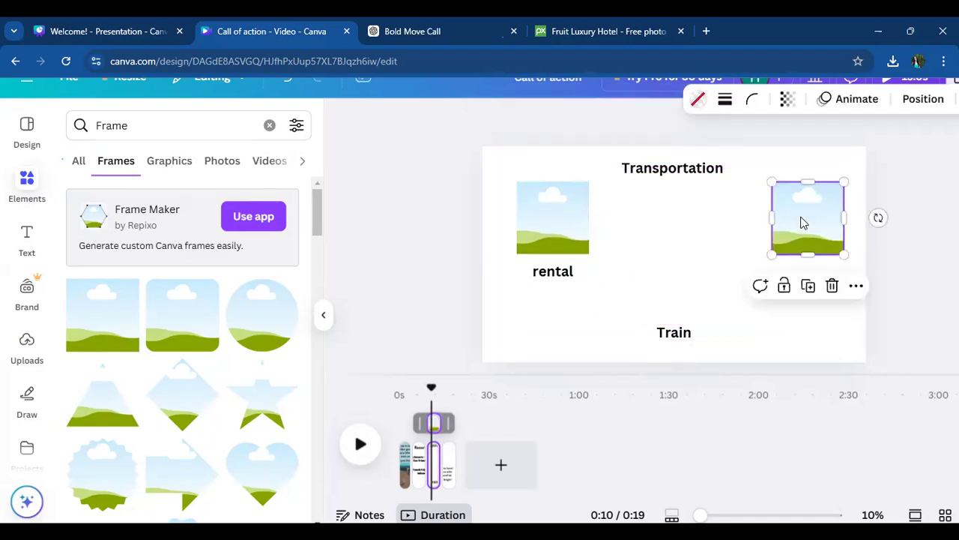
{"action": "left_click", "coordinate": [708, 278]}
{"action": "left_click_drag", "start_coordinate": [809, 279], "coordinate": [809, 271]}
- Reword the "rental" label as "Rental Car" and the "Flights" label as "Flight"
{"action": "left_click", "coordinate": [545, 271]}
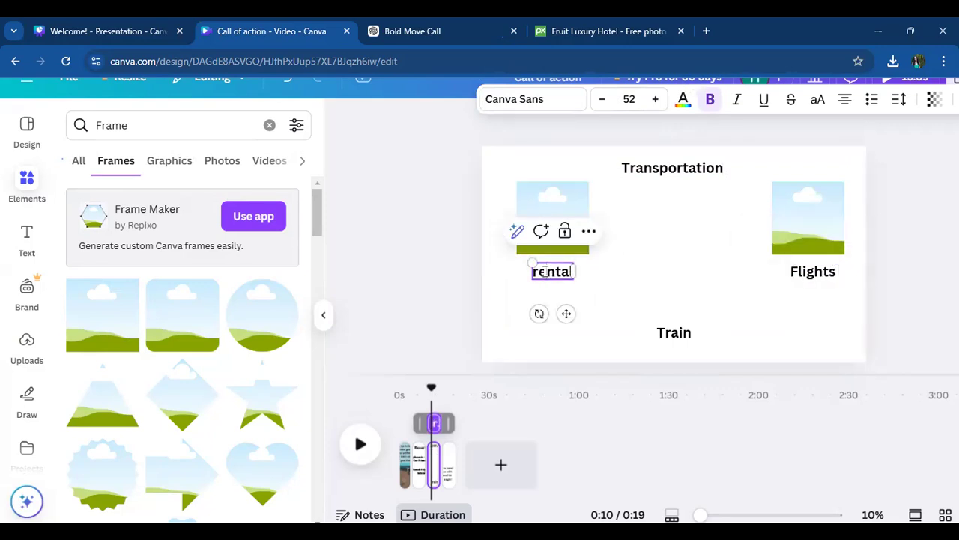
{"action": "key", "text": "BackSpace"}
{"action": "type", "text": "R"}
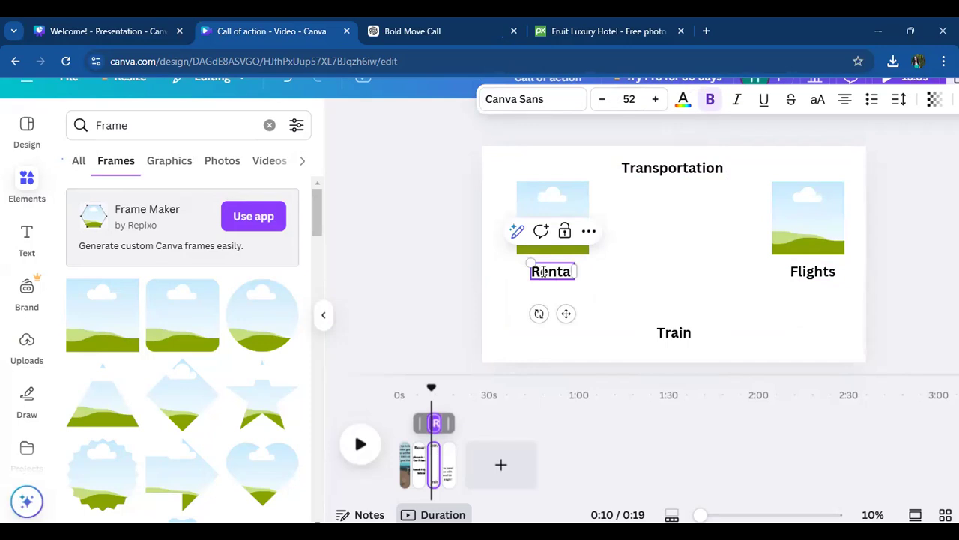
{"action": "key", "text": "End"}
{"action": "type", "text": "Car"}
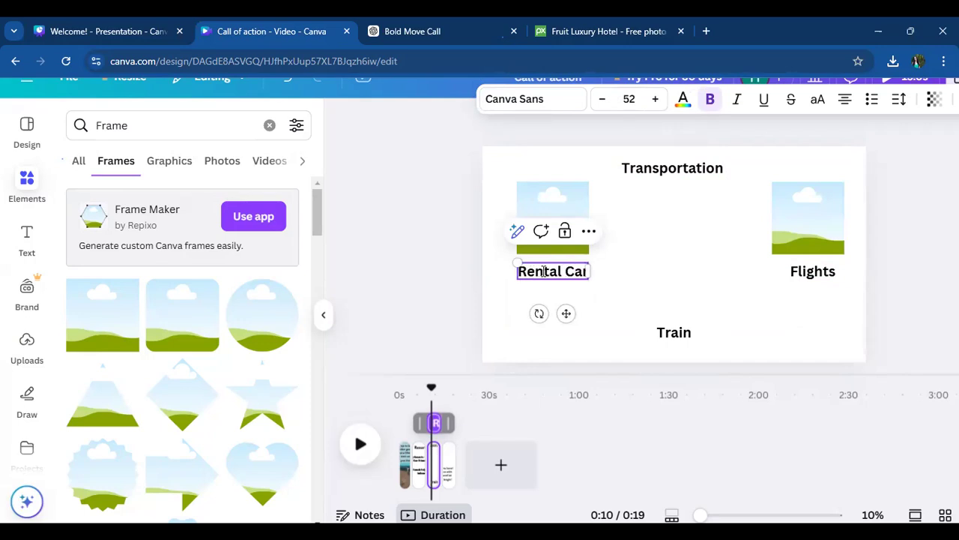
{"action": "left_click", "coordinate": [805, 275]}
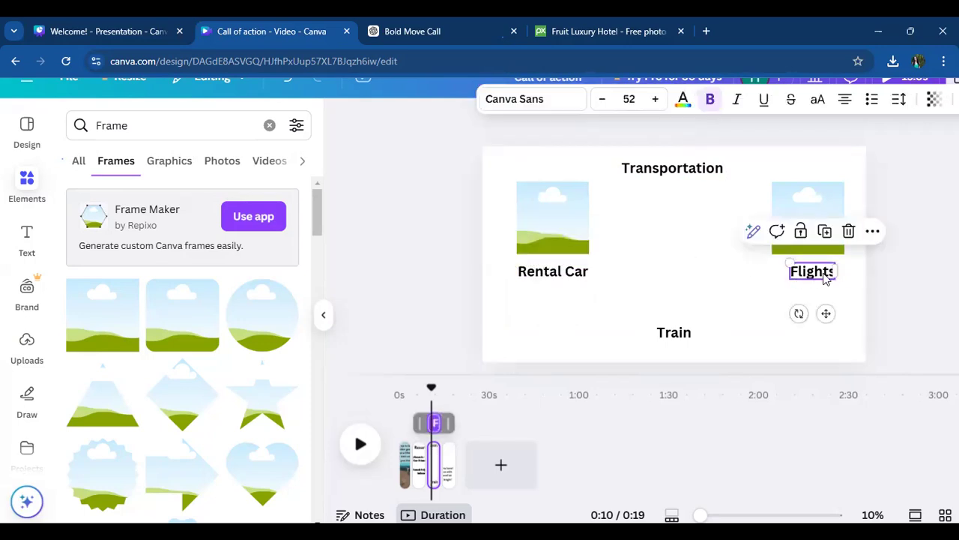
{"action": "left_click", "coordinate": [617, 270]}
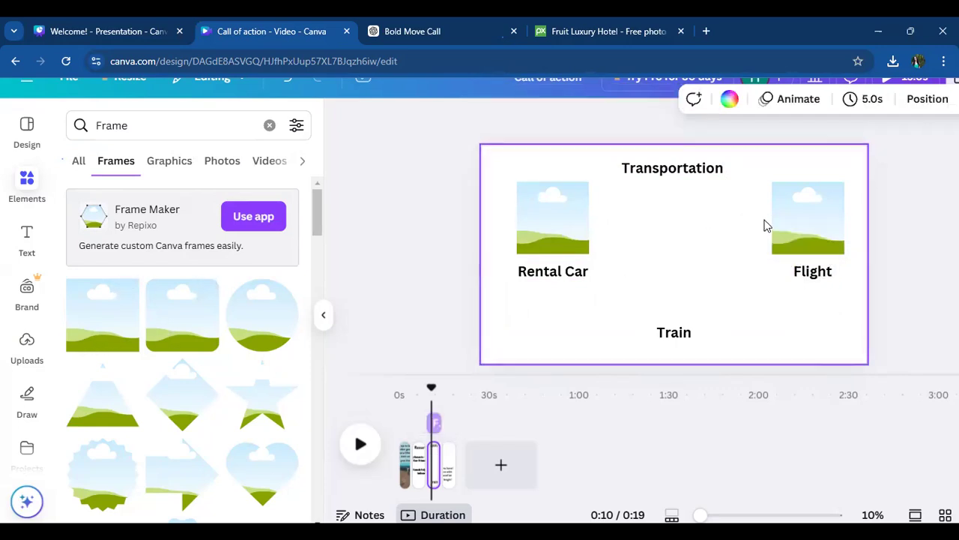
- Duplicate the frame above "Flight" and position the copy centrally above the "Train" label
{"action": "left_click", "coordinate": [825, 222]}
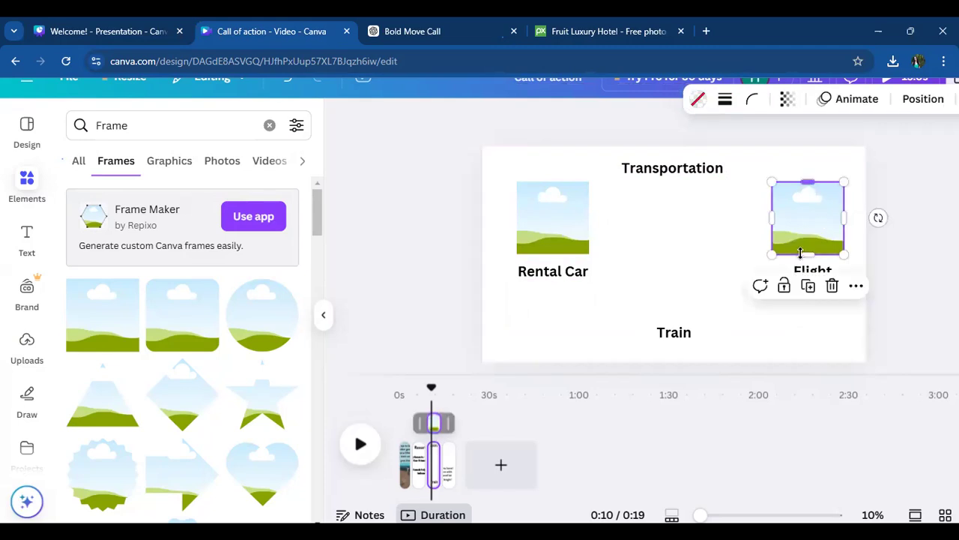
{"action": "left_click", "coordinate": [808, 285]}
{"action": "left_click_drag", "start_coordinate": [817, 242], "coordinate": [687, 279]}
{"action": "left_click", "coordinate": [765, 321]}
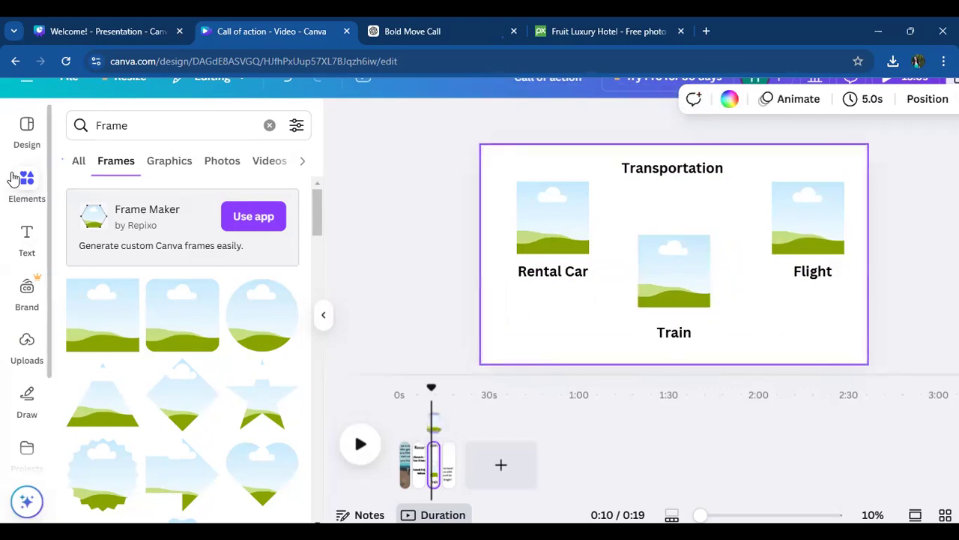
- Fill the frame above "Train" with the uploaded steam locomotive photo
{"action": "left_click", "coordinate": [26, 351]}
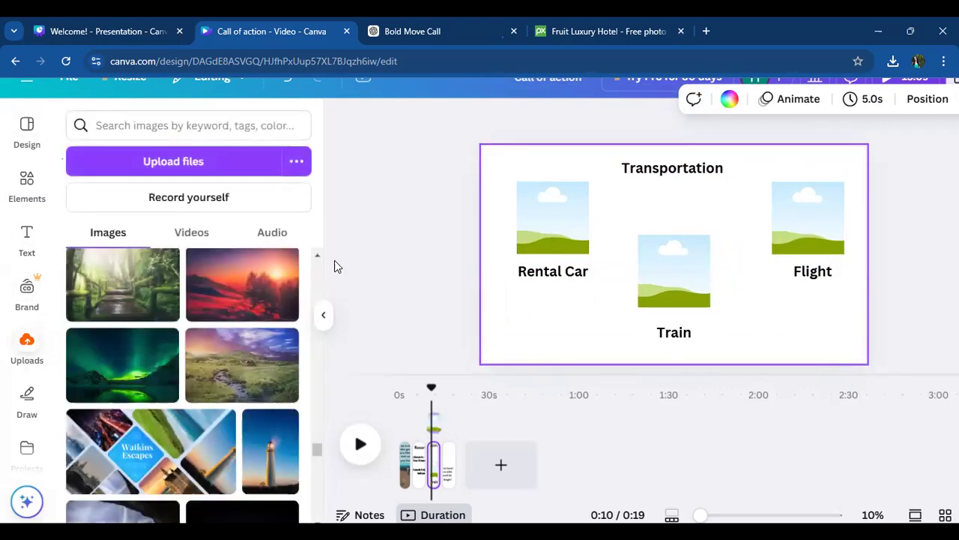
{"action": "scroll", "coordinate": [296, 440], "scroll_direction": "down", "scroll_amount": 5}
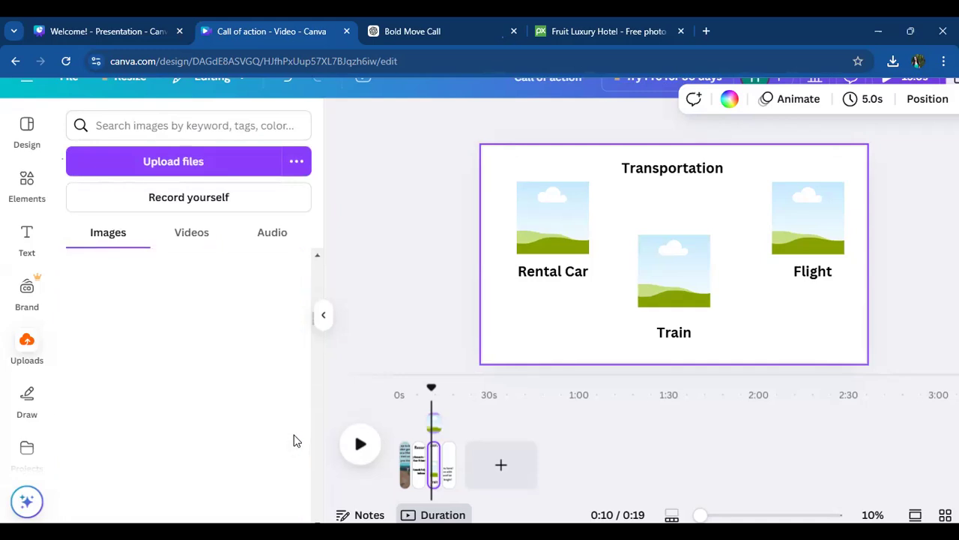
{"action": "scroll", "coordinate": [316, 273], "scroll_direction": "down", "scroll_amount": 10}
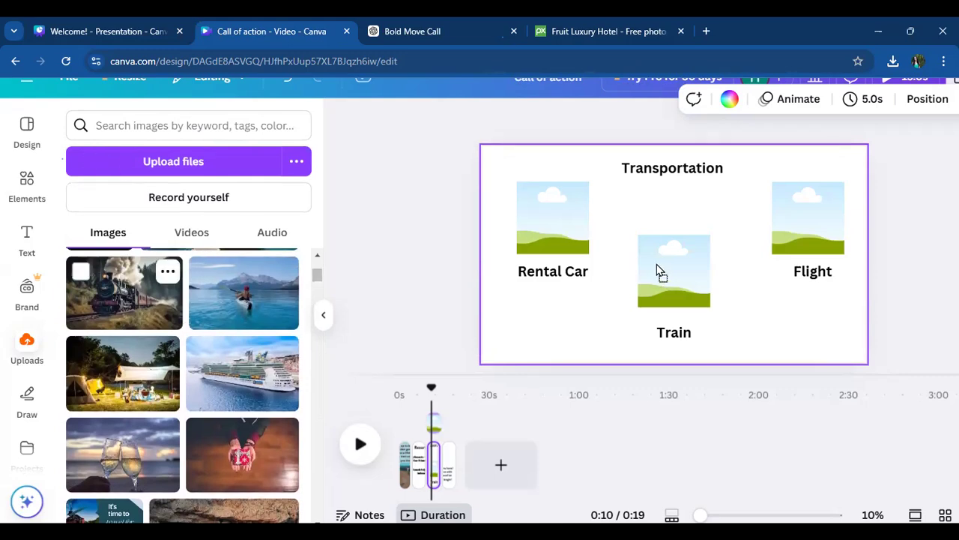
- Fill the "Rental Car" frame with the photo of a hat waved from a car and the "Flight" frame with the airplane photo
{"action": "scroll", "coordinate": [153, 375], "scroll_direction": "down", "scroll_amount": 5}
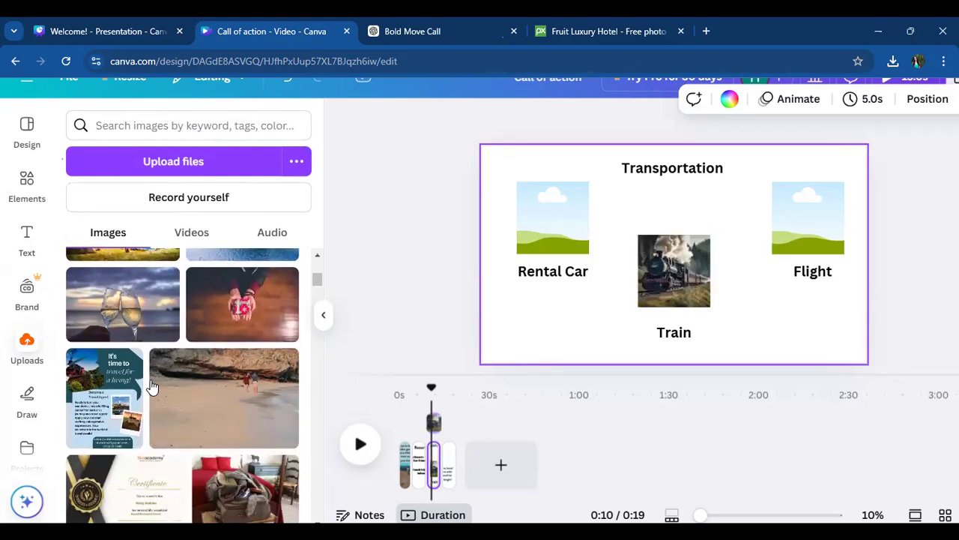
{"action": "scroll", "coordinate": [152, 386], "scroll_direction": "down", "scroll_amount": 10}
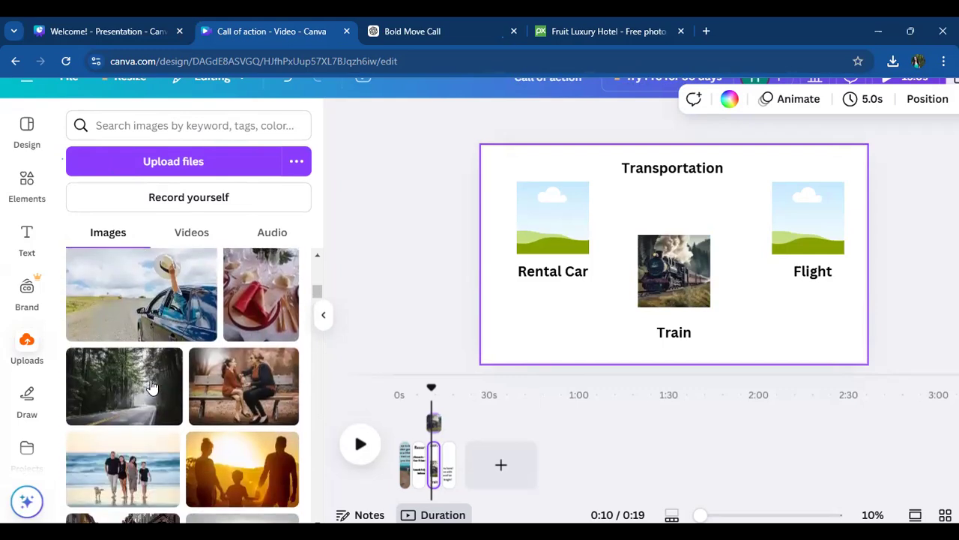
{"action": "left_click_drag", "start_coordinate": [259, 288], "coordinate": [544, 226]}
{"action": "scroll", "coordinate": [164, 367], "scroll_direction": "down", "scroll_amount": 8}
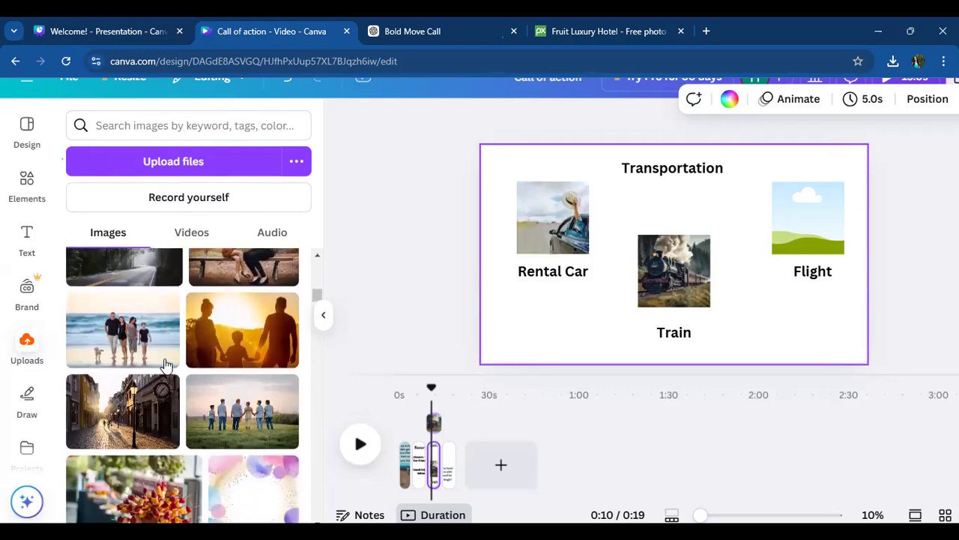
{"action": "scroll", "coordinate": [167, 365], "scroll_direction": "down", "scroll_amount": 5}
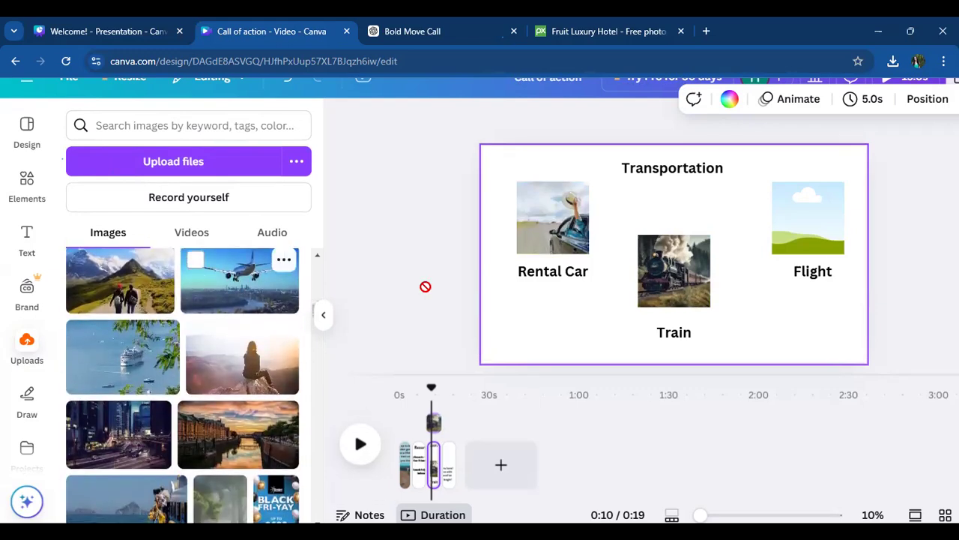
{"action": "left_click_drag", "start_coordinate": [834, 255], "coordinate": [814, 225]}
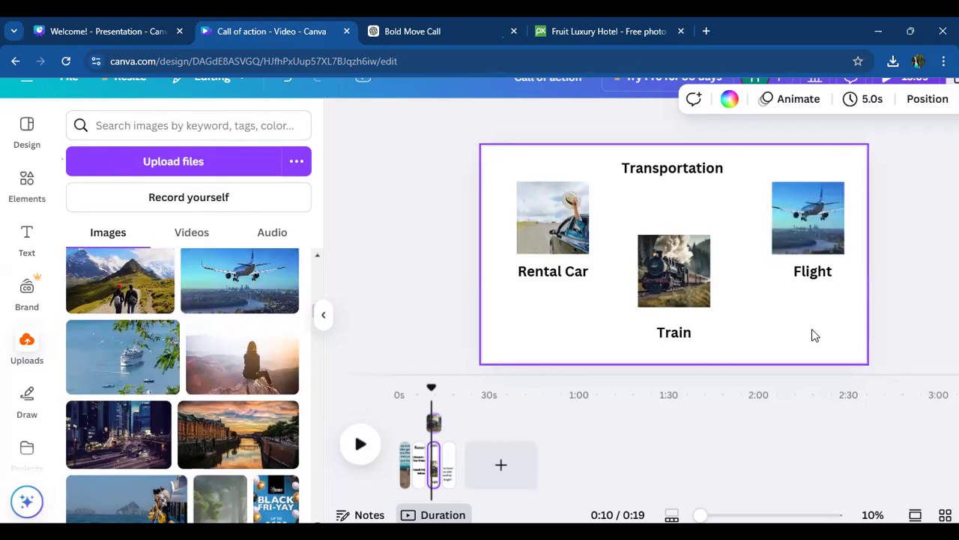
- Move the "Transportation" heading slightly down between the upper frames and set its font to League Spartan
{"action": "left_click_drag", "start_coordinate": [670, 178], "coordinate": [679, 200]}
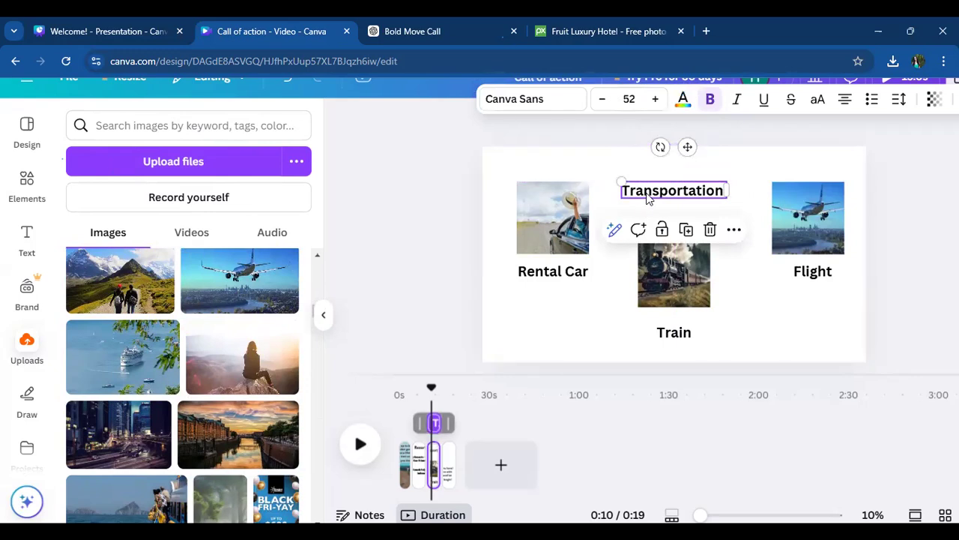
{"action": "left_click", "coordinate": [569, 105]}
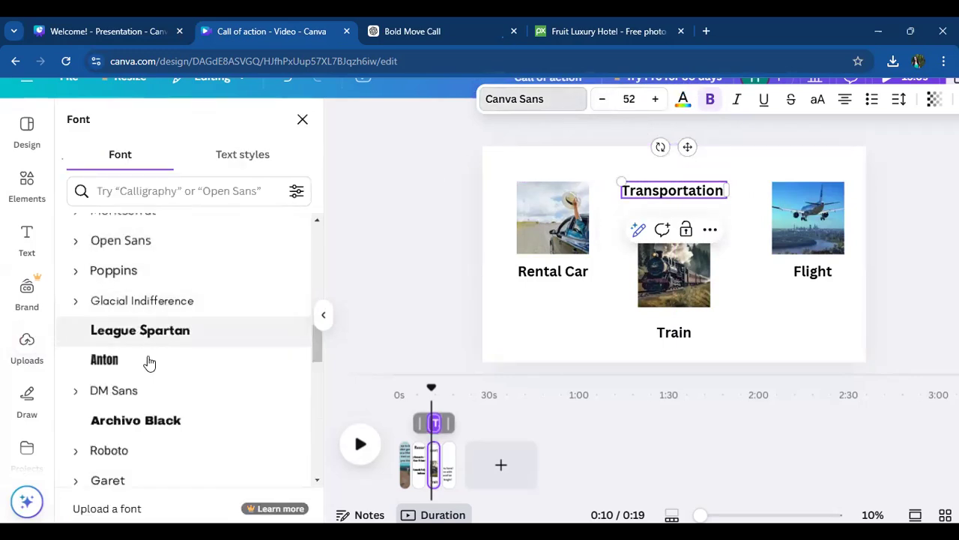
{"action": "left_click", "coordinate": [165, 422]}
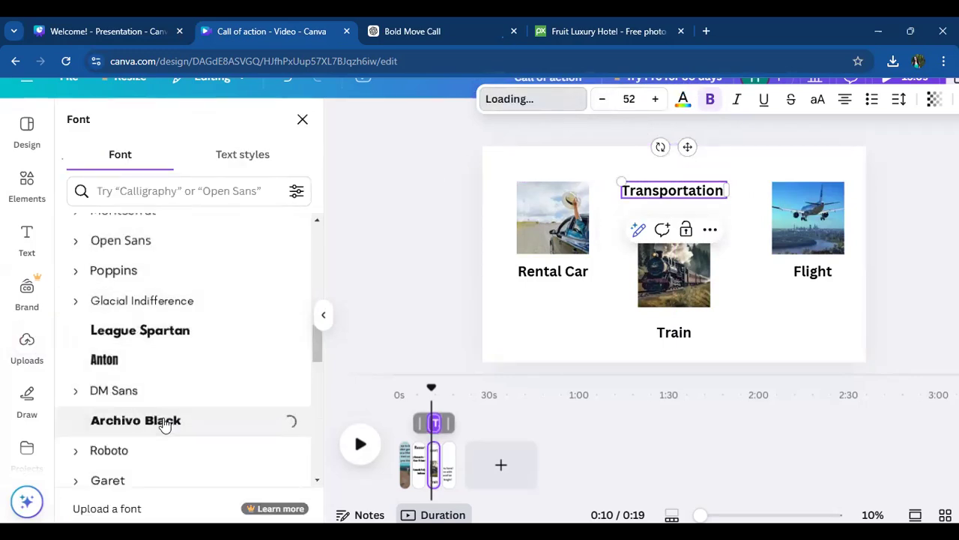
{"action": "left_click", "coordinate": [143, 333]}
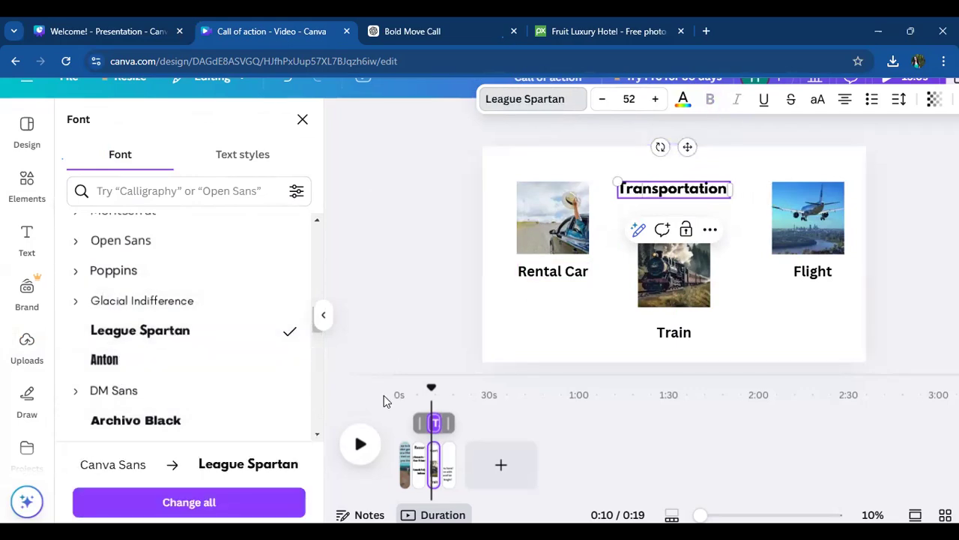
- Change the font of the "Rental Car" and "Train" labels to Tropikal, matching the Resort page's body text
{"action": "left_click", "coordinate": [417, 461]}
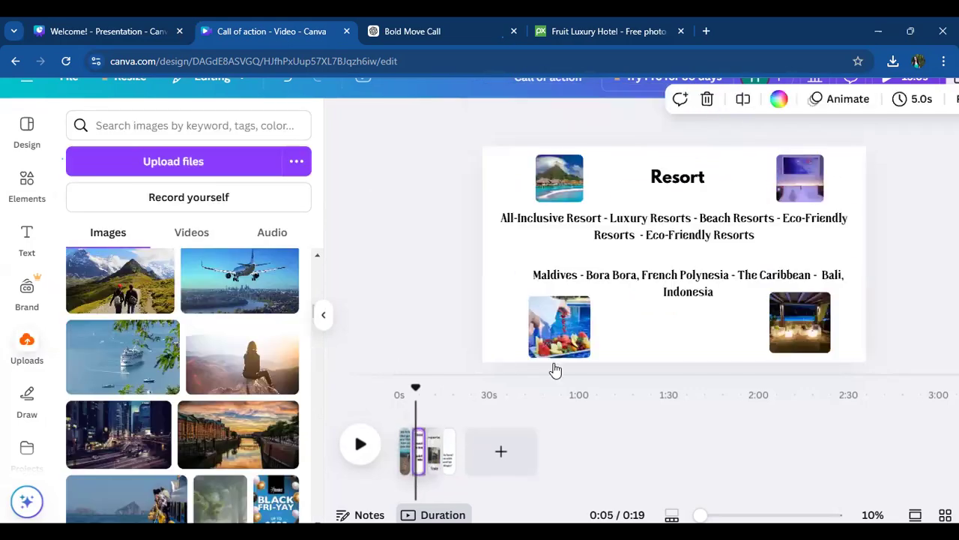
{"action": "left_click", "coordinate": [567, 223]}
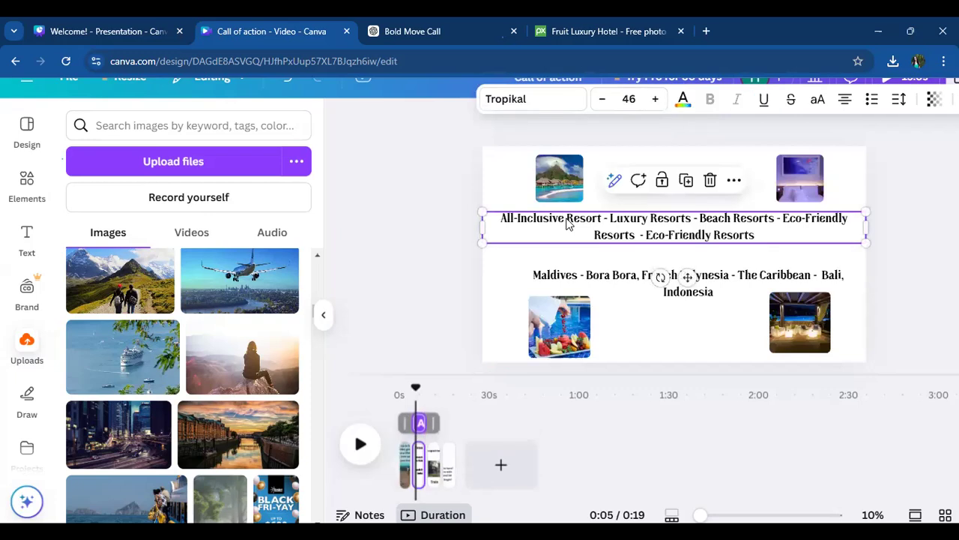
{"action": "left_click", "coordinate": [433, 453]}
{"action": "left_click", "coordinate": [578, 282]}
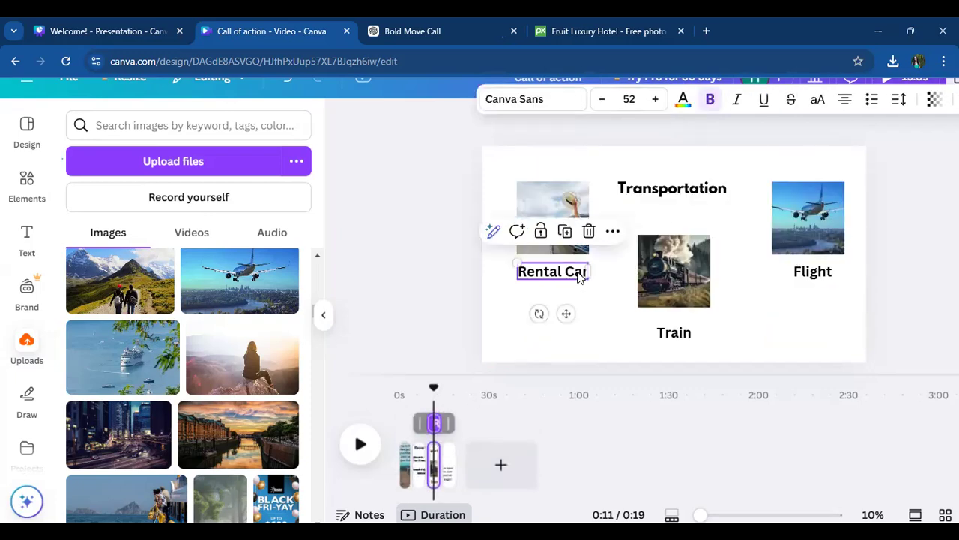
{"action": "left_click", "coordinate": [529, 100]}
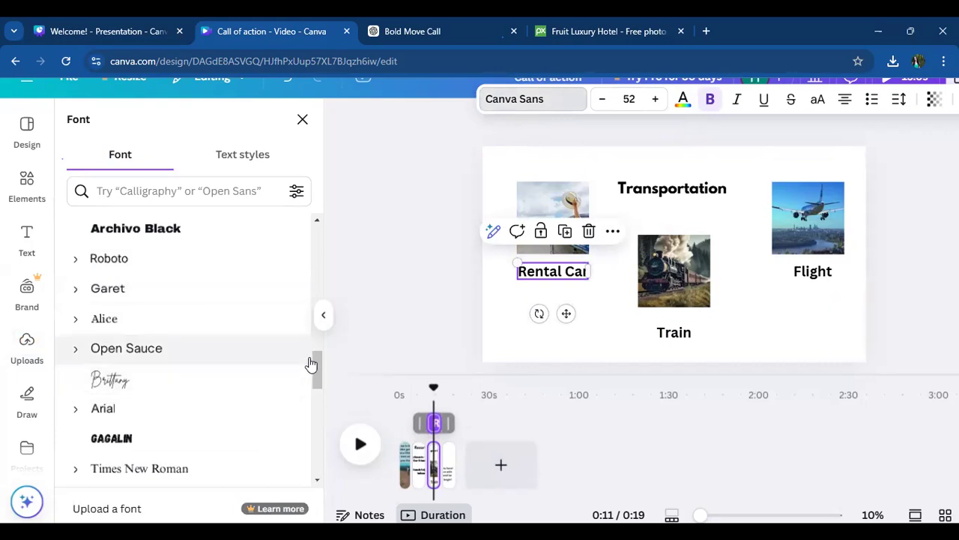
{"action": "left_click_drag", "start_coordinate": [316, 361], "coordinate": [298, 251]}
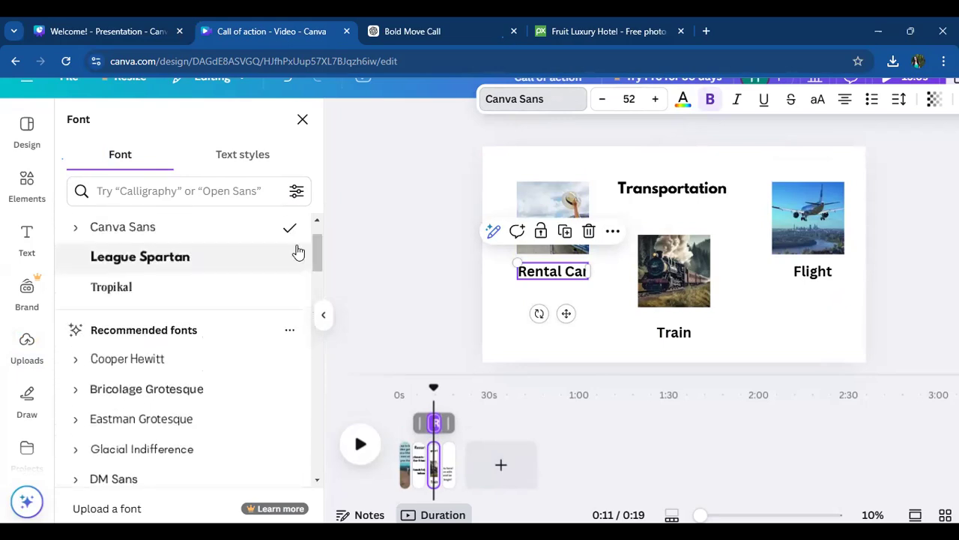
{"action": "left_click", "coordinate": [120, 290]}
{"action": "left_click", "coordinate": [674, 332]}
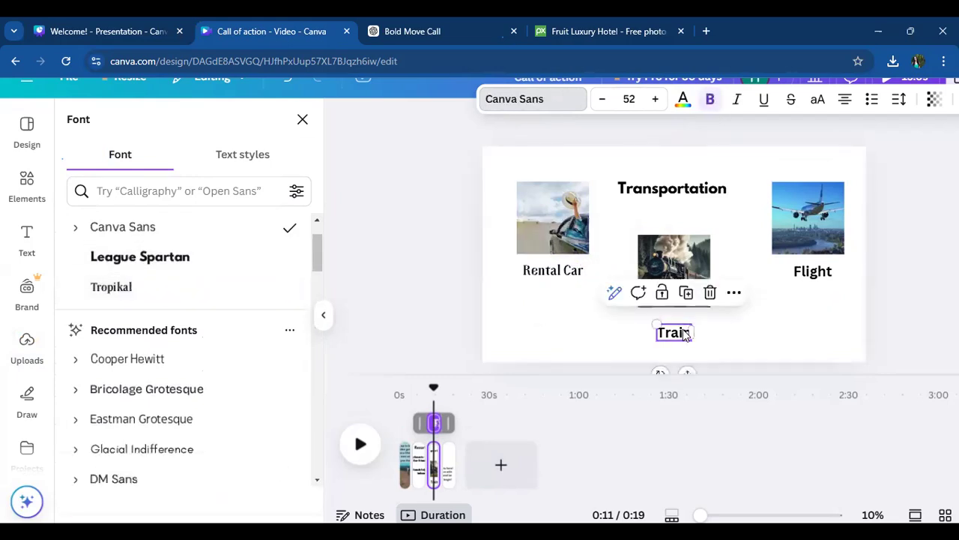
{"action": "left_click", "coordinate": [109, 290]}
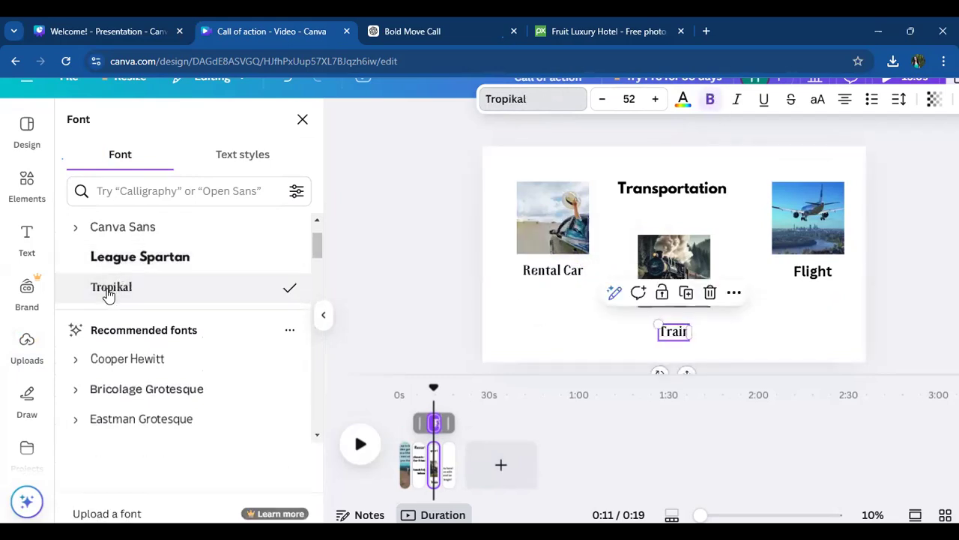
- Set the "Flight" label and the first page's "Imagine waking up" paragraph to the Tropikal font
{"action": "left_click", "coordinate": [812, 271]}
{"action": "left_click", "coordinate": [105, 286]}
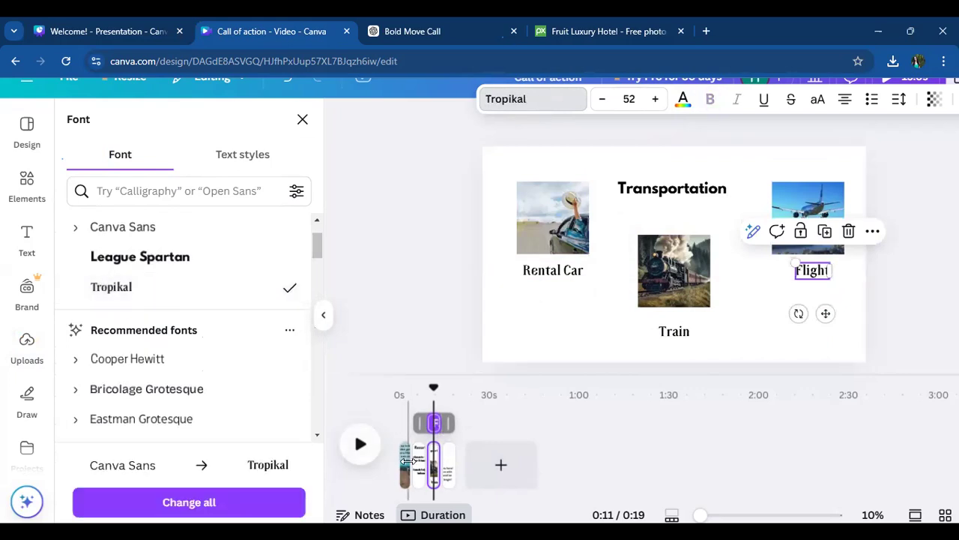
{"action": "left_click", "coordinate": [405, 458]}
{"action": "left_click", "coordinate": [606, 211]}
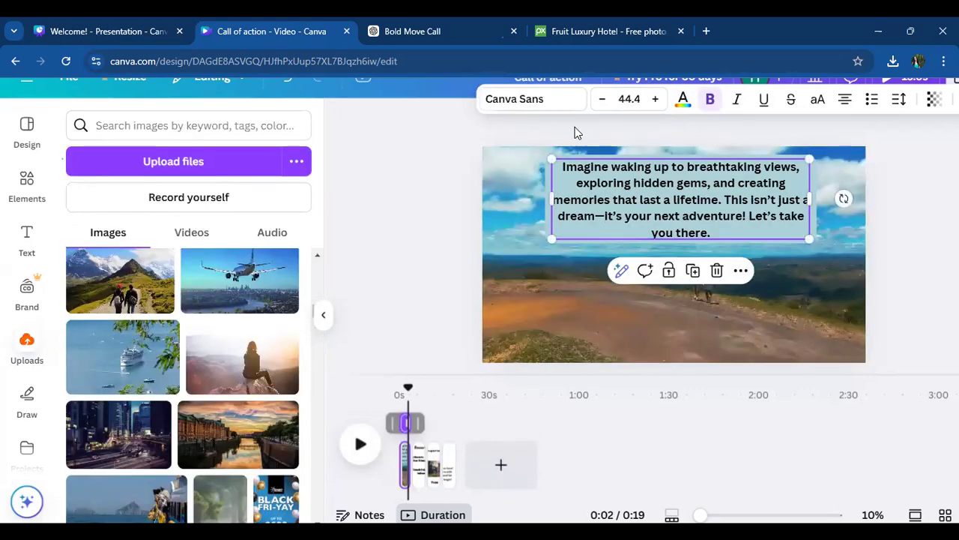
{"action": "left_click", "coordinate": [570, 102]}
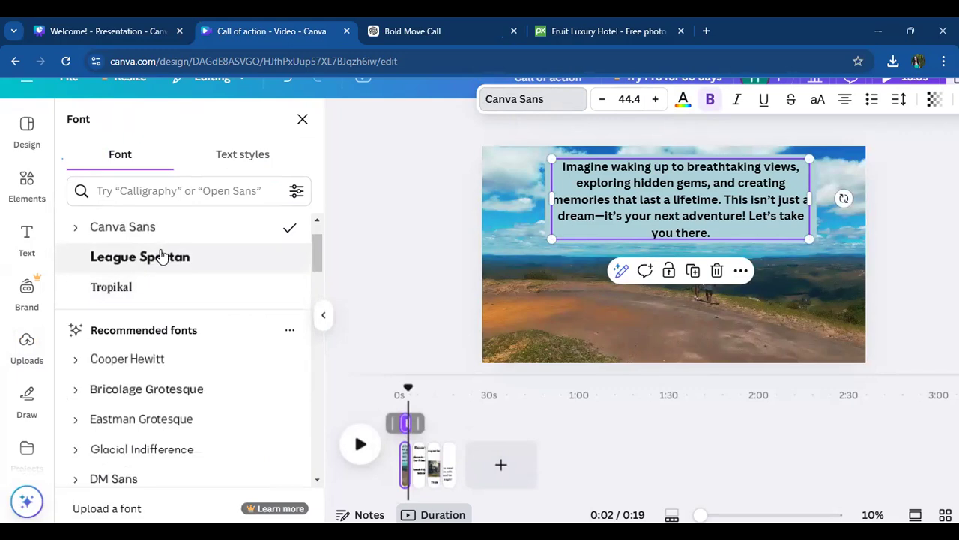
{"action": "left_click", "coordinate": [122, 289]}
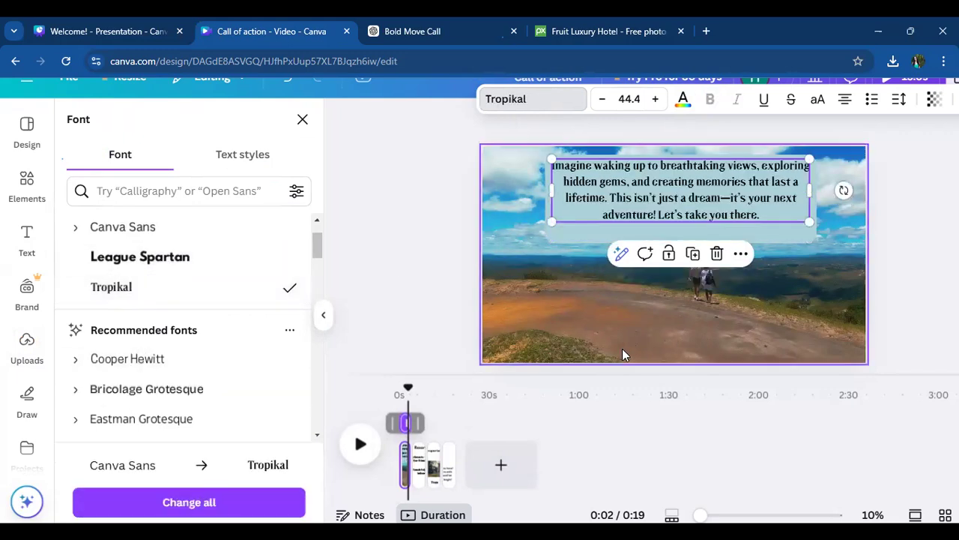
{"action": "left_click", "coordinate": [635, 414]}
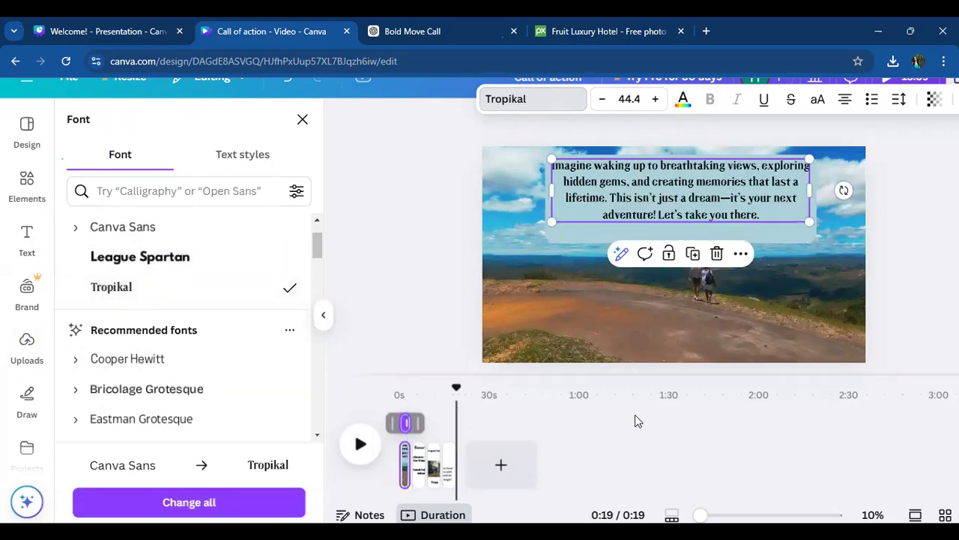
- Move the first page's paragraph slightly within its blue box and shorten the box to fit the four lines
{"action": "mouse_move", "coordinate": [678, 219]}
{"action": "left_mouse_down"}
{"action": "mouse_move", "coordinate": [683, 230]}
{"action": "mouse_move", "coordinate": [680, 204]}
{"action": "left_mouse_up"}
{"action": "left_click", "coordinate": [684, 237]}
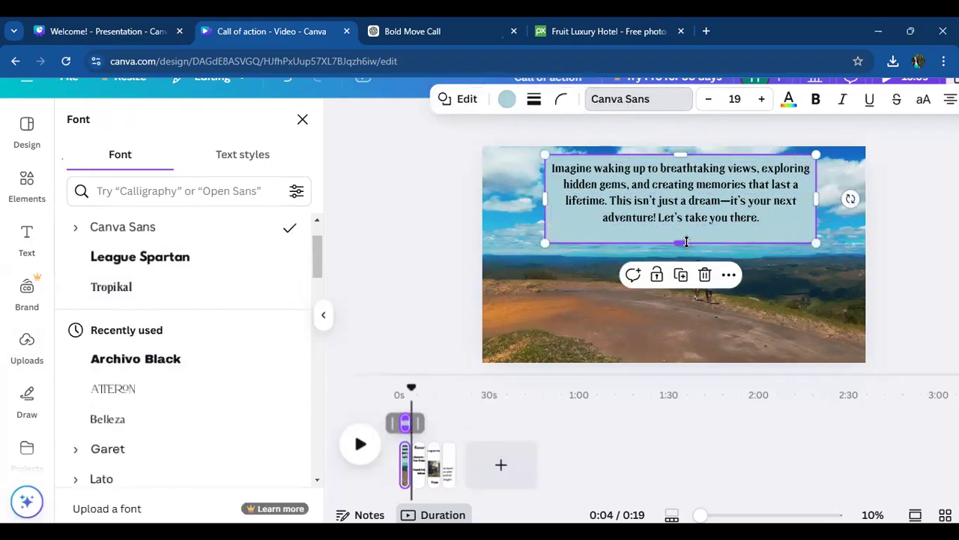
{"action": "left_click_drag", "start_coordinate": [683, 238], "coordinate": [681, 224]}
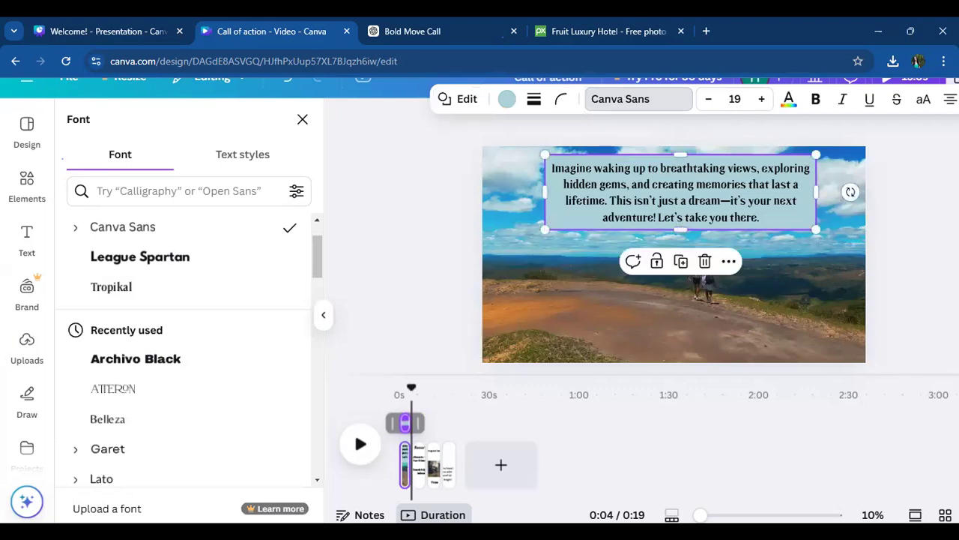
{"action": "left_click", "coordinate": [302, 119]}
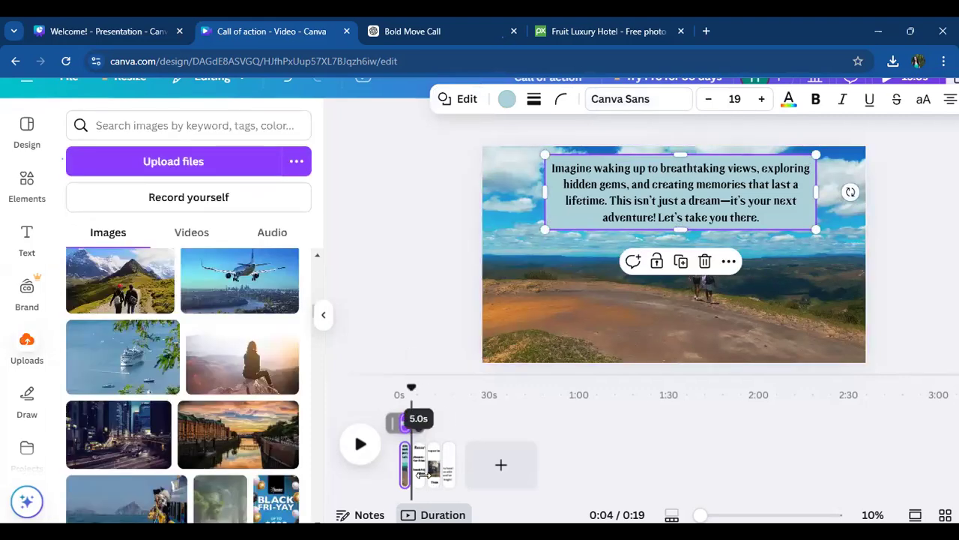
- Set the "Your dream getaway starts here!" paragraph on the closing contact page to the Tropikal font
{"action": "left_click", "coordinate": [450, 480]}
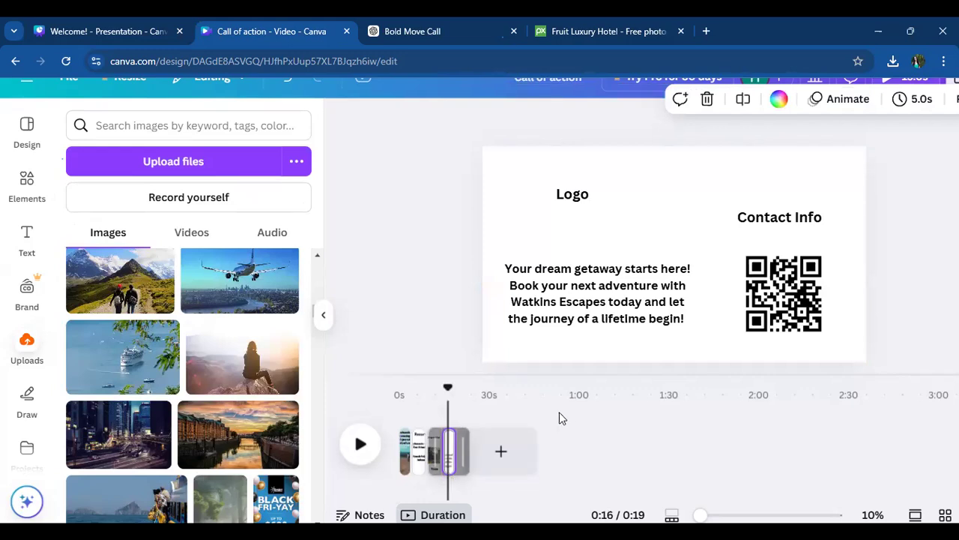
{"action": "left_click", "coordinate": [532, 292]}
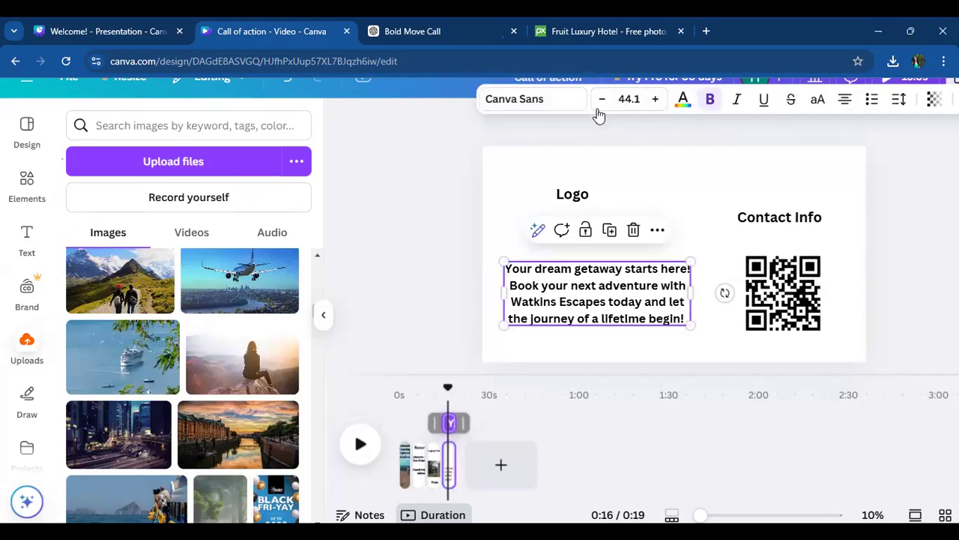
{"action": "left_click", "coordinate": [563, 105]}
{"action": "left_click", "coordinate": [141, 293]}
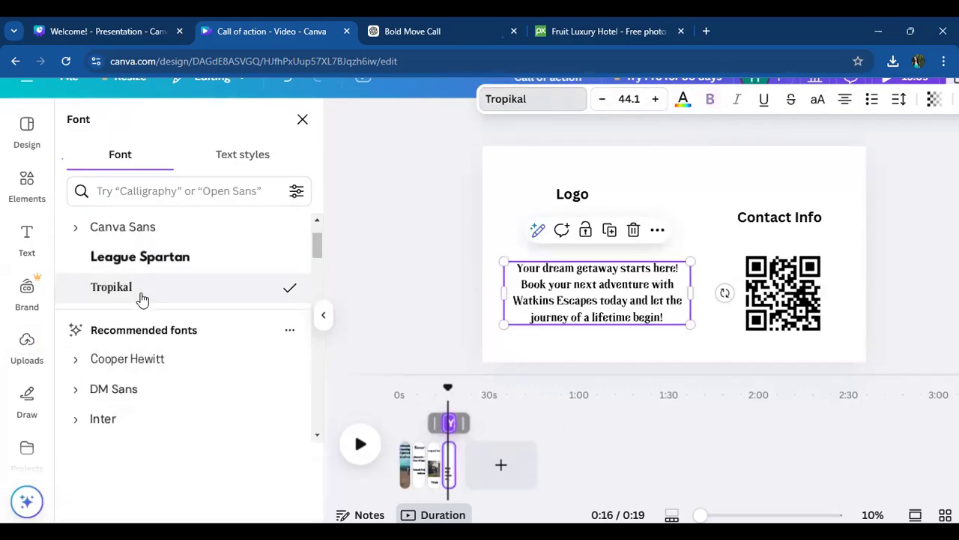
{"action": "left_click", "coordinate": [409, 250]}
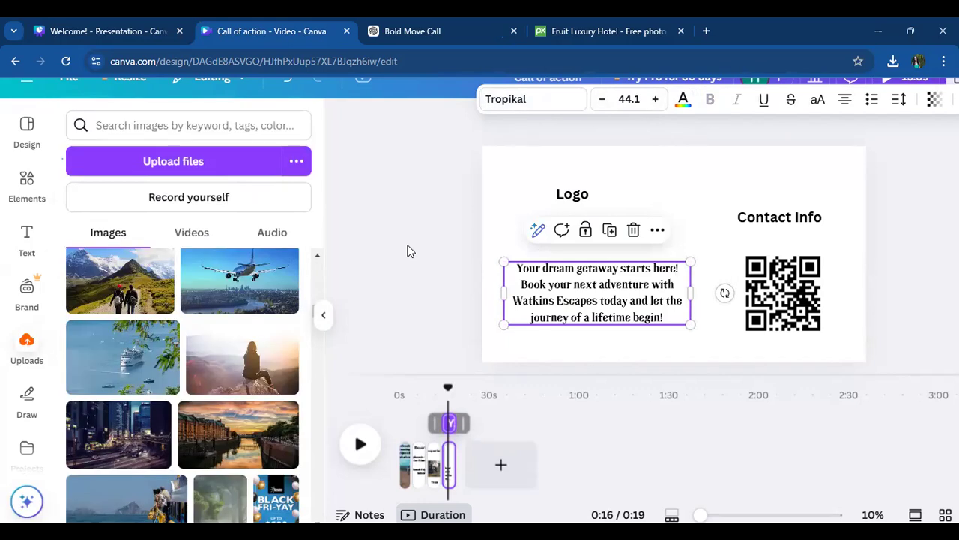
{"action": "right_click", "coordinate": [403, 450]}
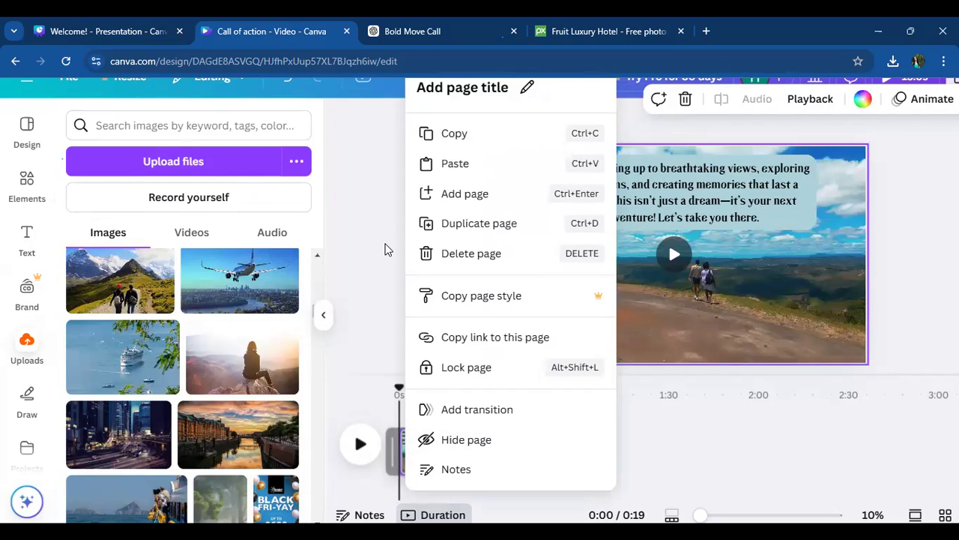
{"action": "left_click", "coordinate": [385, 250]}
{"action": "left_click", "coordinate": [19, 187]}
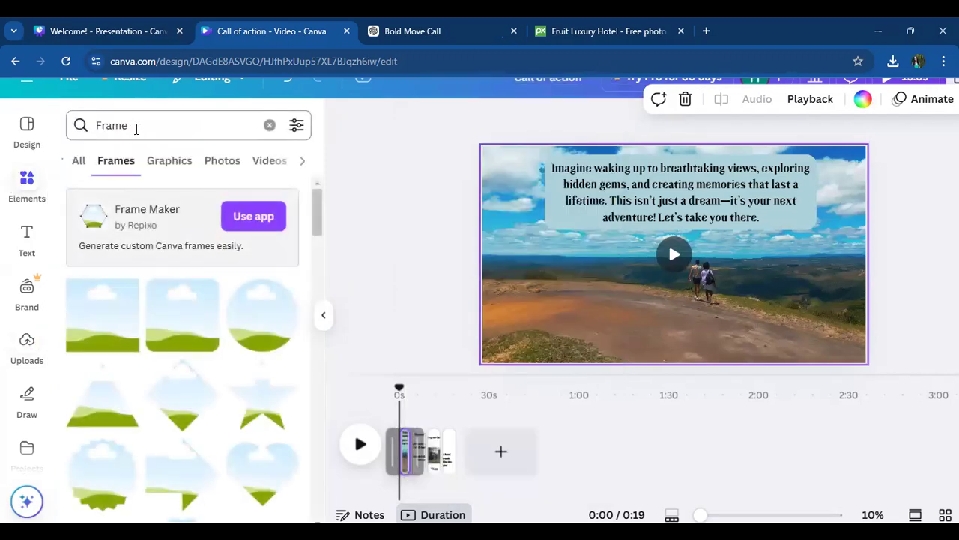
{"action": "left_click", "coordinate": [136, 128]}
{"action": "key", "text": "BackSpace"}
{"action": "key", "text": "BackSpace"}
{"action": "type", "text": "mus"}
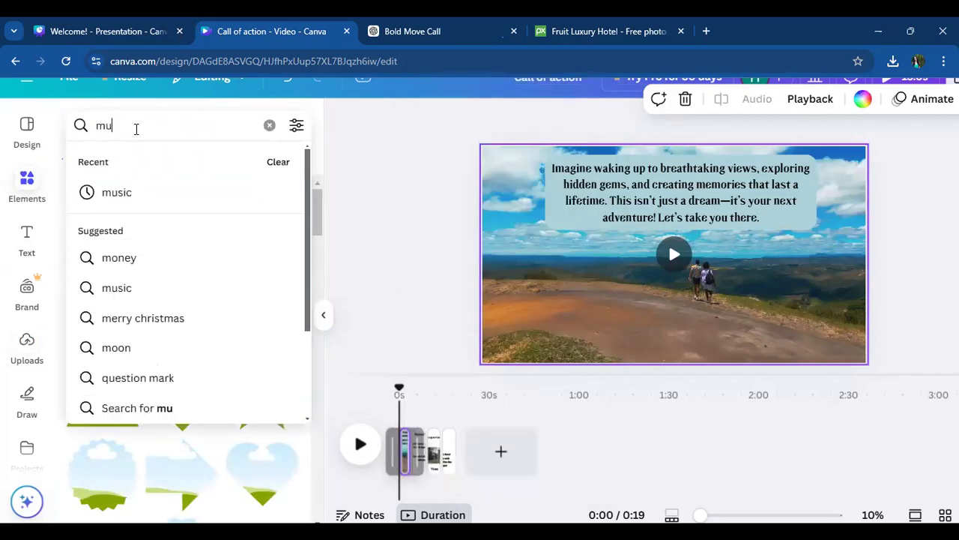
{"action": "key", "text": "BackSpace"}
{"action": "key", "text": "BackSpace"}
{"action": "key", "text": "BackSpace"}
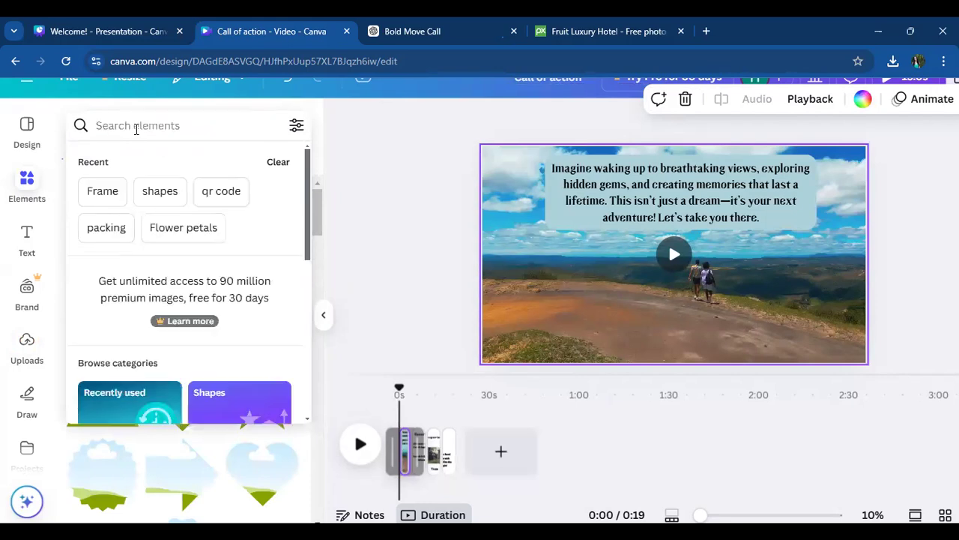
- Clear the recent element searches and search the elements library for "Music"
{"action": "left_click", "coordinate": [278, 161]}
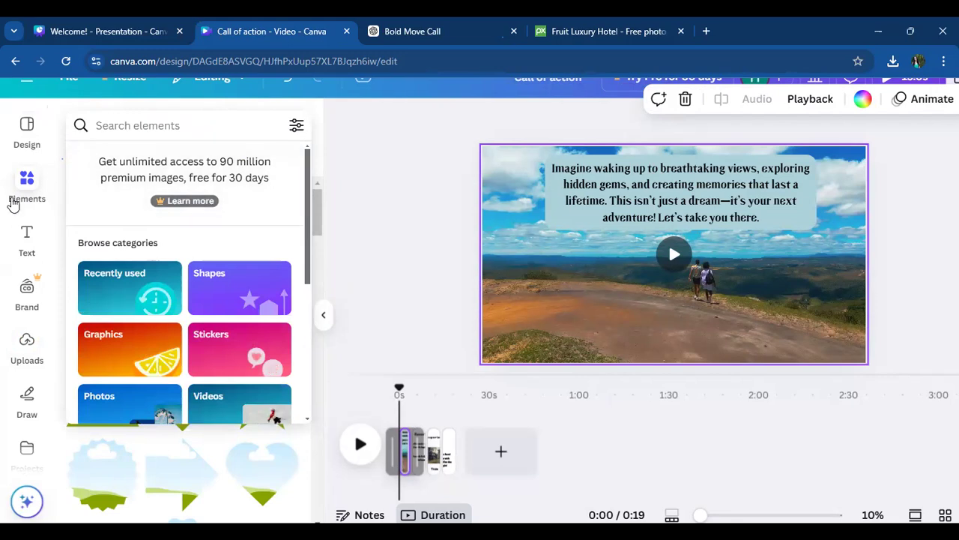
{"action": "type", "text": "Frame"}
{"action": "key", "text": "Return"}
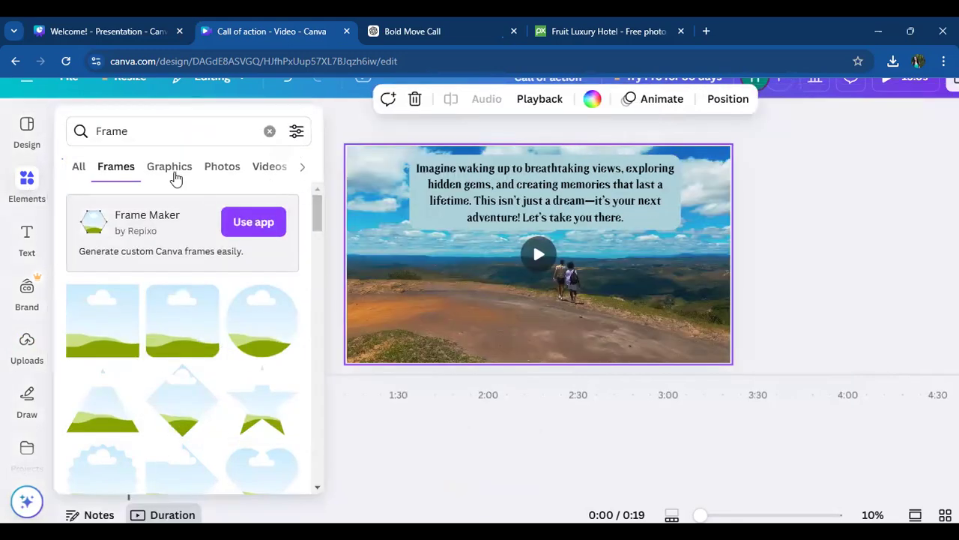
{"action": "left_click", "coordinate": [270, 132]}
{"action": "left_click", "coordinate": [148, 180]}
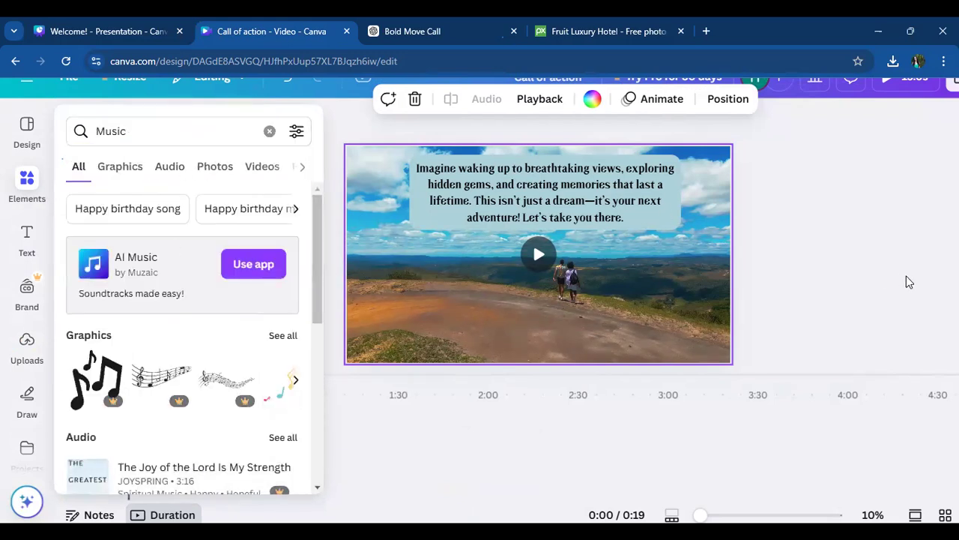
{"action": "left_click", "coordinate": [884, 271]}
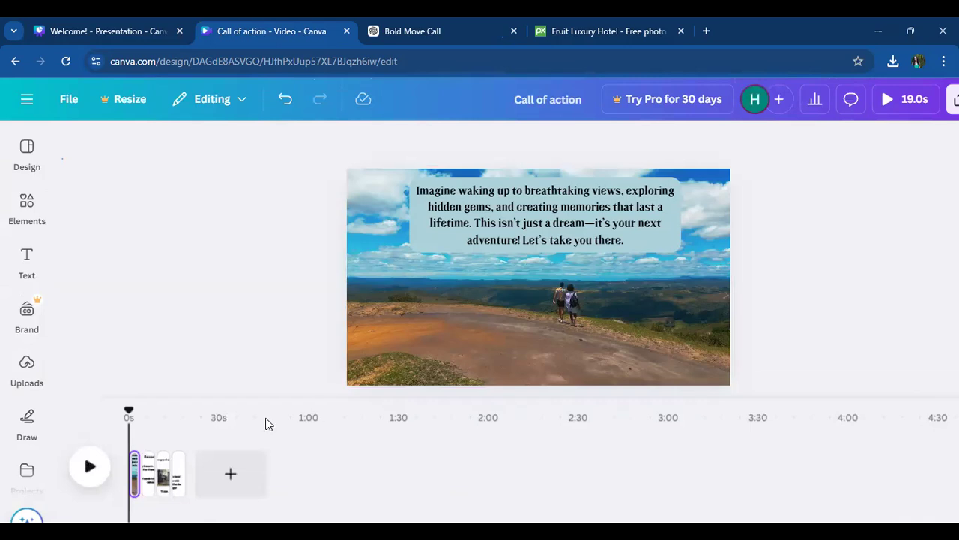
- Adjust the page durations on the timeline, trimming the closing contact page to 4.0 seconds
{"action": "left_click", "coordinate": [150, 468]}
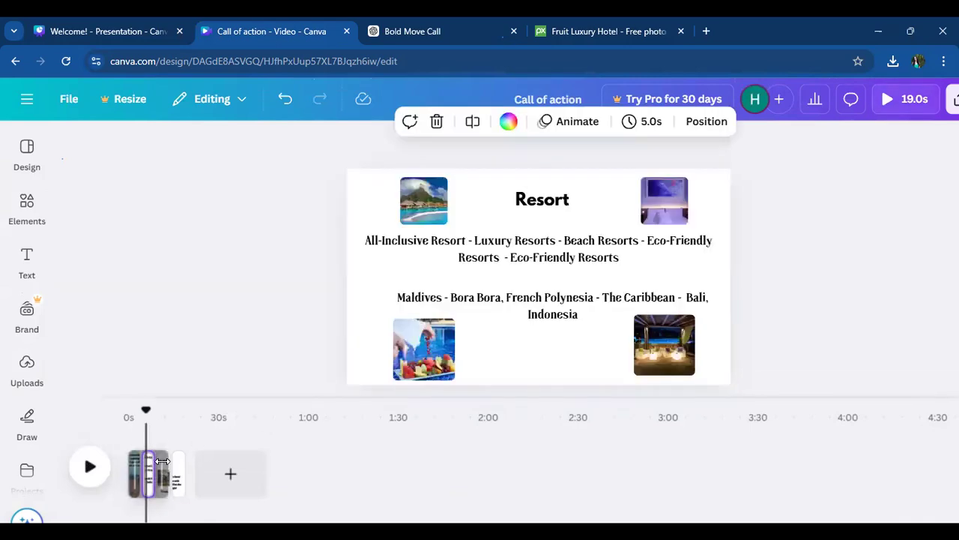
{"action": "left_click_drag", "start_coordinate": [159, 463], "coordinate": [196, 465]}
{"action": "left_click", "coordinate": [174, 463]}
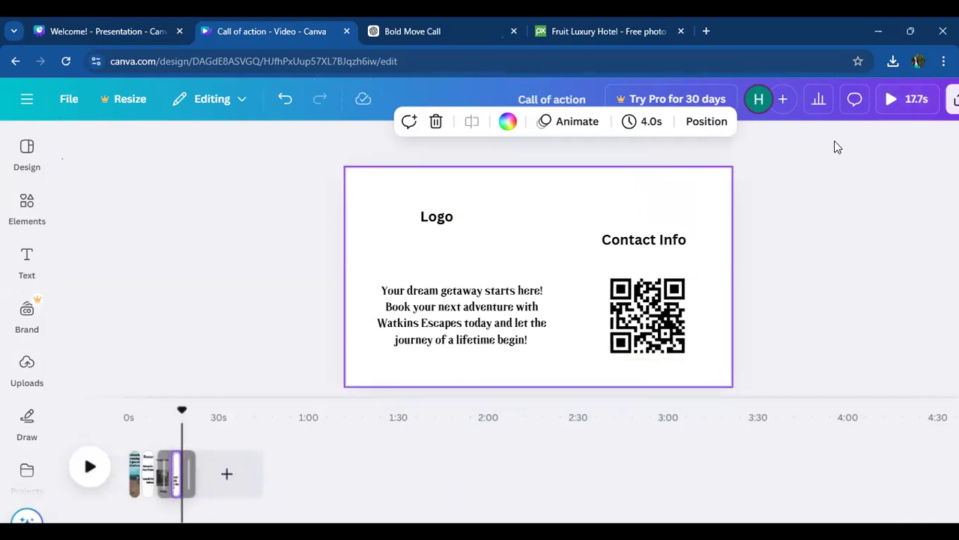
- Preview the whole video in playback to check the timing of its pages
{"action": "left_click", "coordinate": [144, 472]}
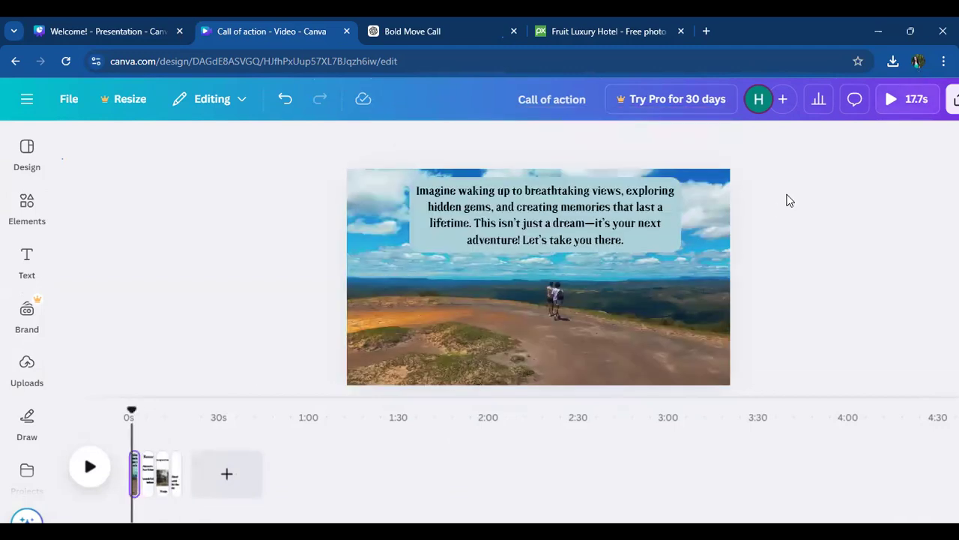
{"action": "left_click", "coordinate": [903, 89]}
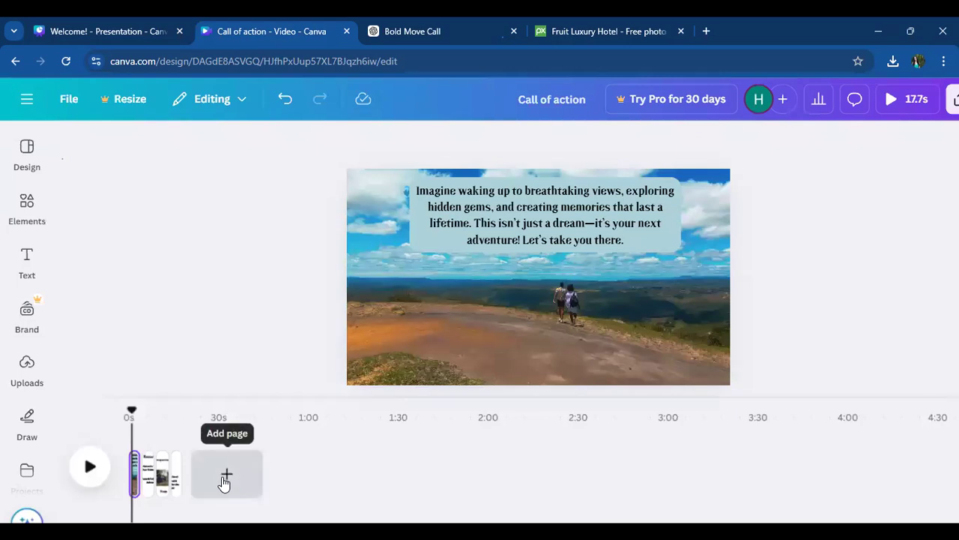
{"action": "left_click", "coordinate": [27, 206]}
{"action": "left_click", "coordinate": [29, 150]}
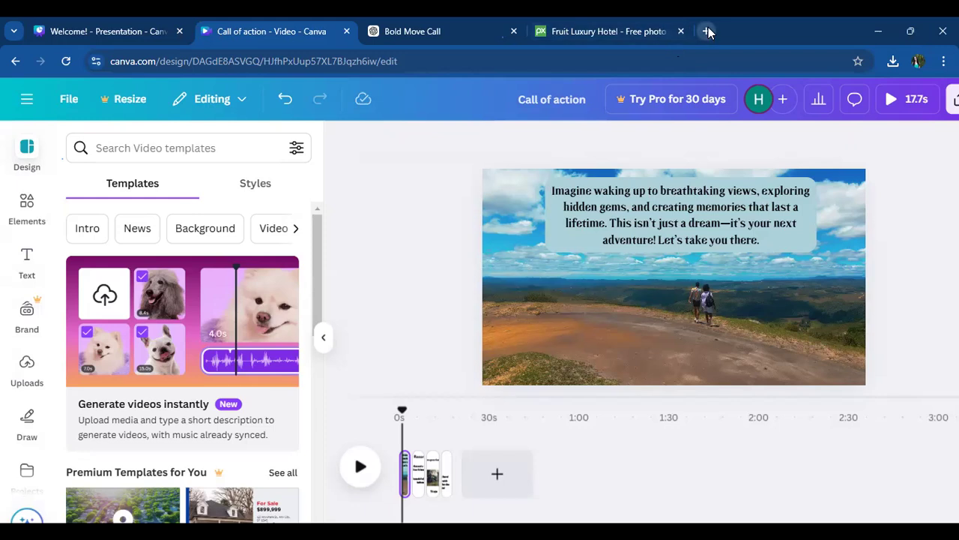
- Set the design's collaboration link to "Anyone with the link" with "Can view" permission
{"action": "left_click", "coordinate": [953, 99]}
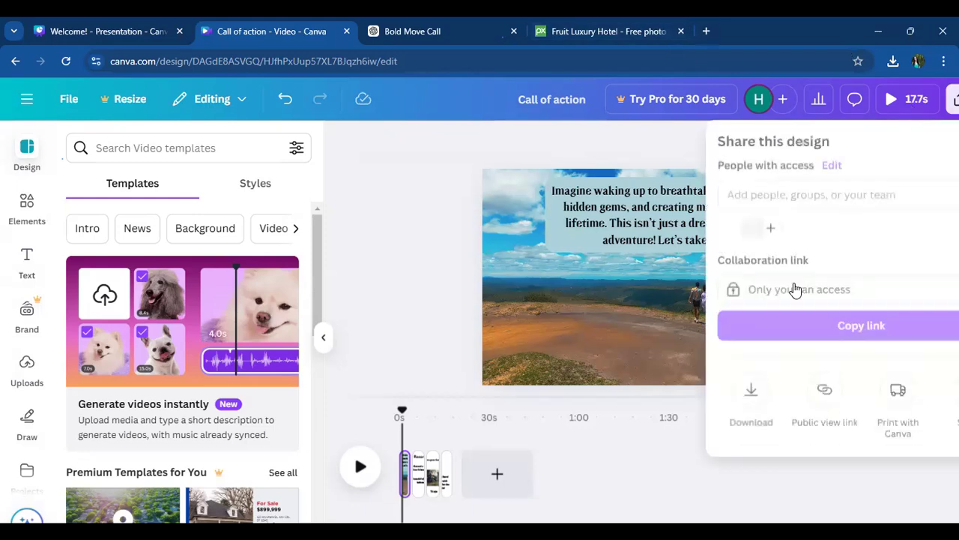
{"action": "left_click", "coordinate": [847, 297]}
{"action": "left_click", "coordinate": [793, 419]}
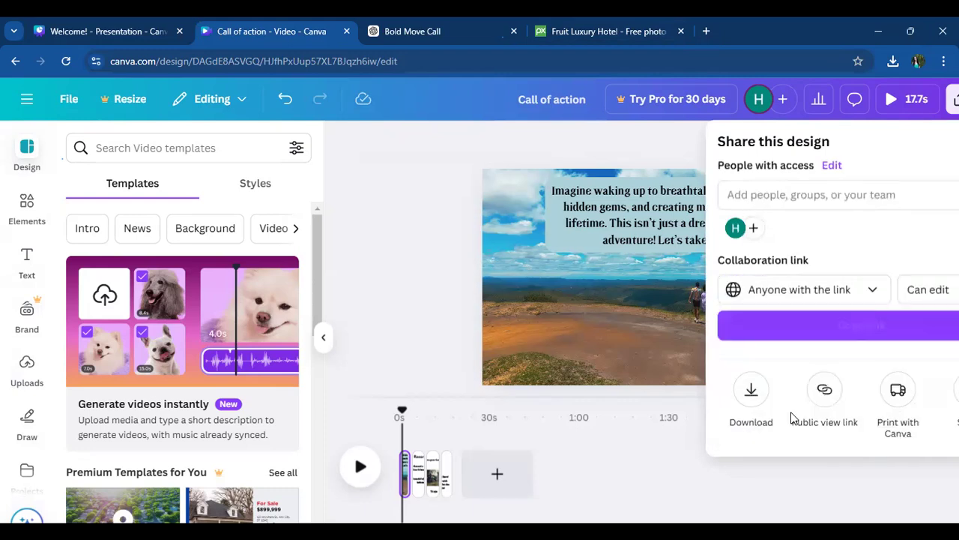
{"action": "left_click", "coordinate": [934, 290]}
{"action": "left_click", "coordinate": [892, 335]}
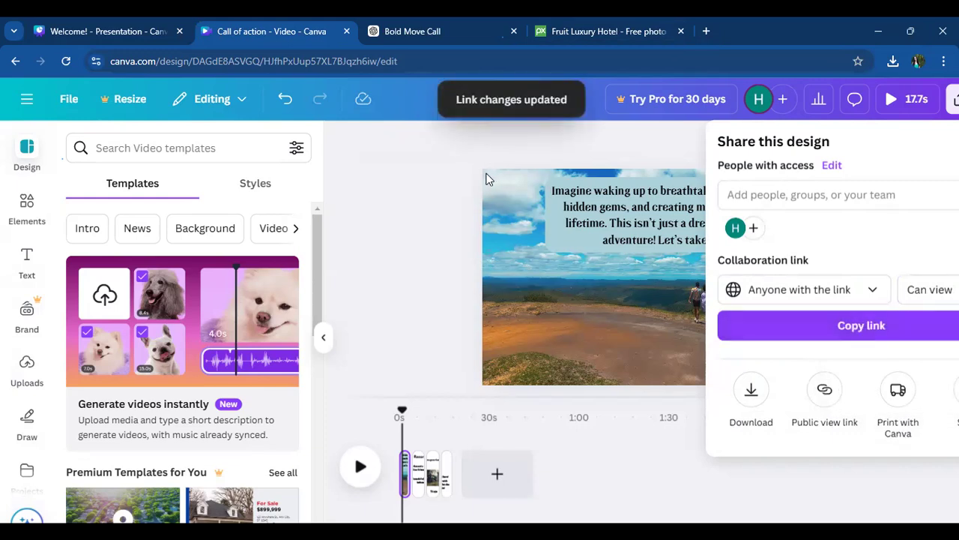
{"action": "left_click", "coordinate": [63, 103]}
{"action": "left_click", "coordinate": [63, 105]}
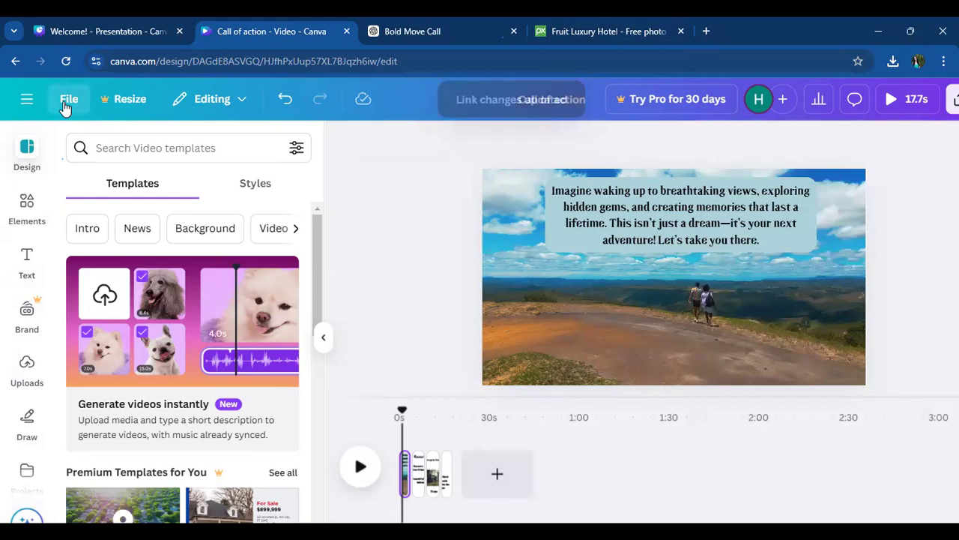
{"action": "mouse_move", "coordinate": [117, 298]}
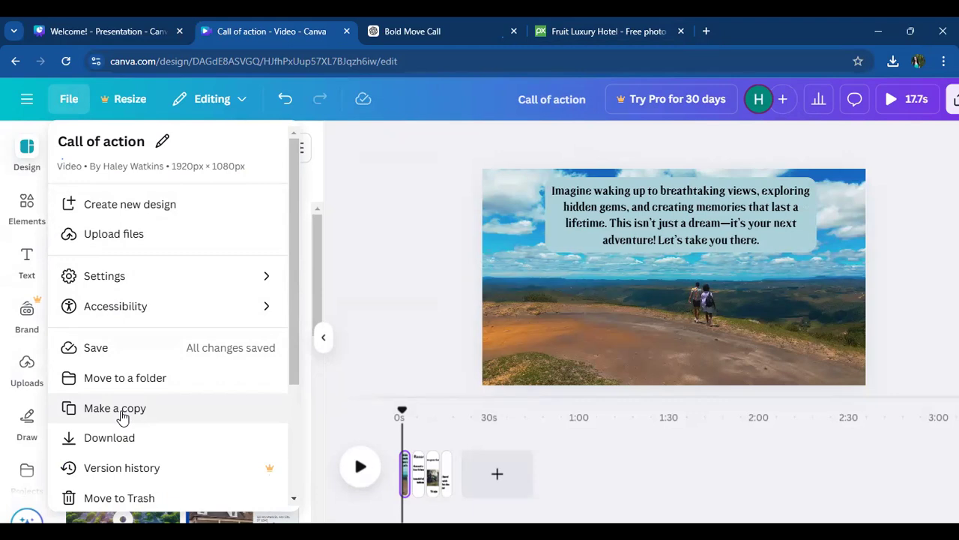
{"action": "left_click", "coordinate": [340, 268]}
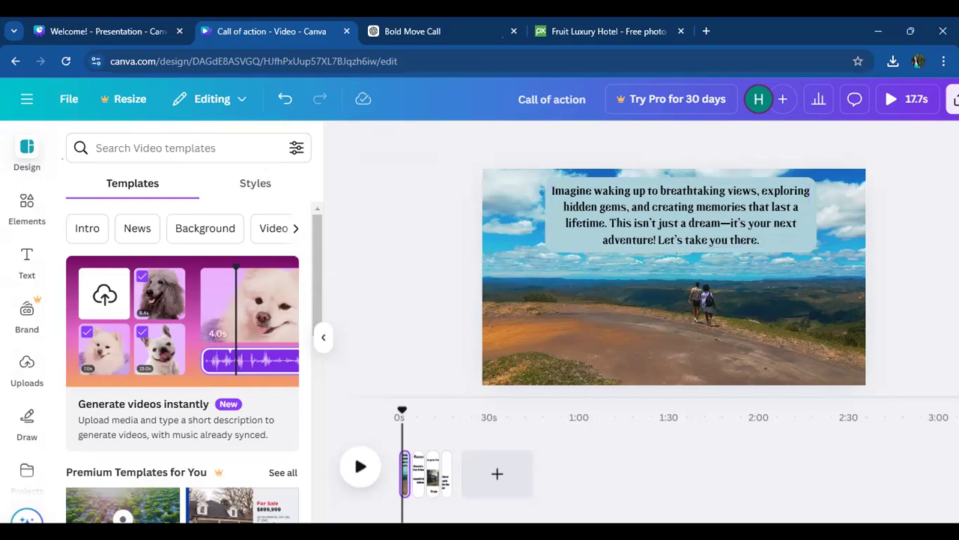
- Copy the design's view-only collaboration link from the sharing options
{"action": "right_click", "coordinate": [952, 106]}
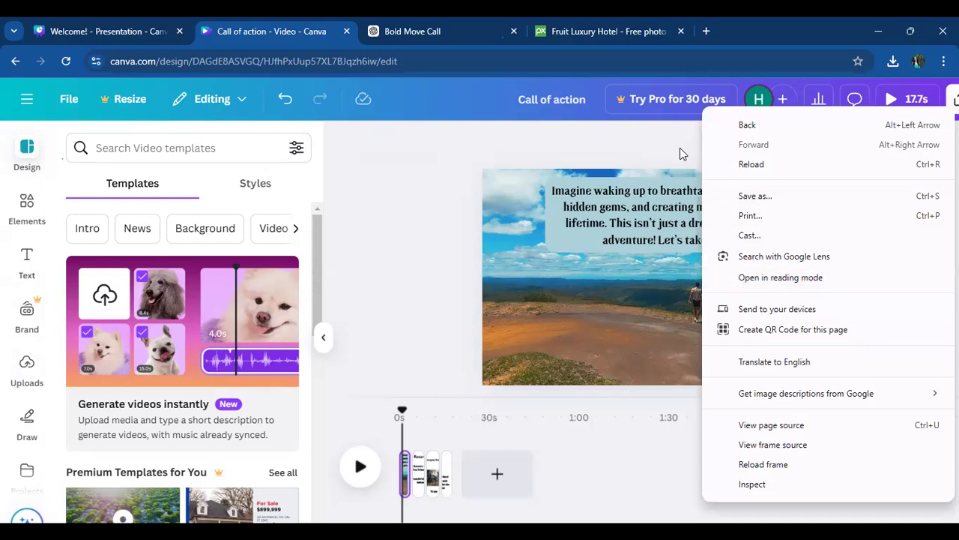
{"action": "left_click", "coordinate": [423, 220]}
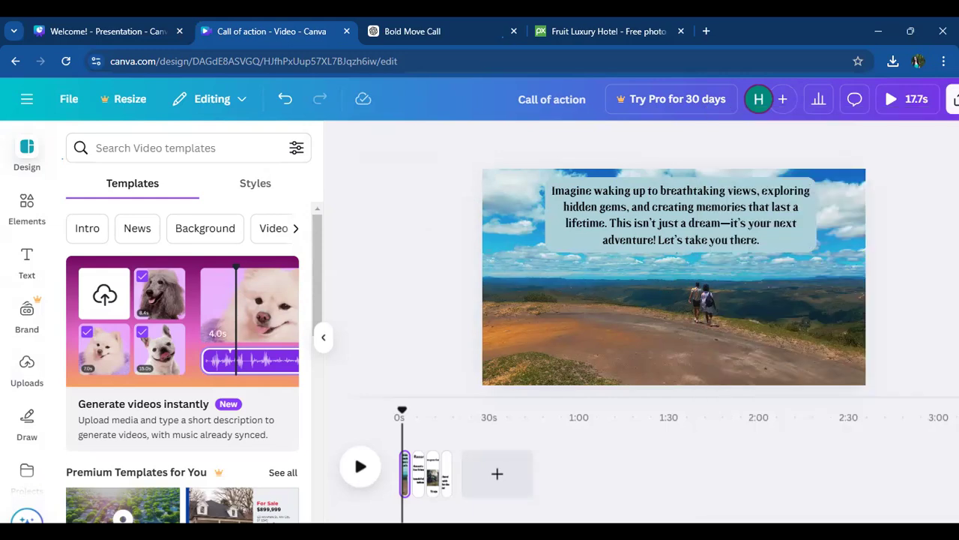
{"action": "left_click", "coordinate": [955, 99]}
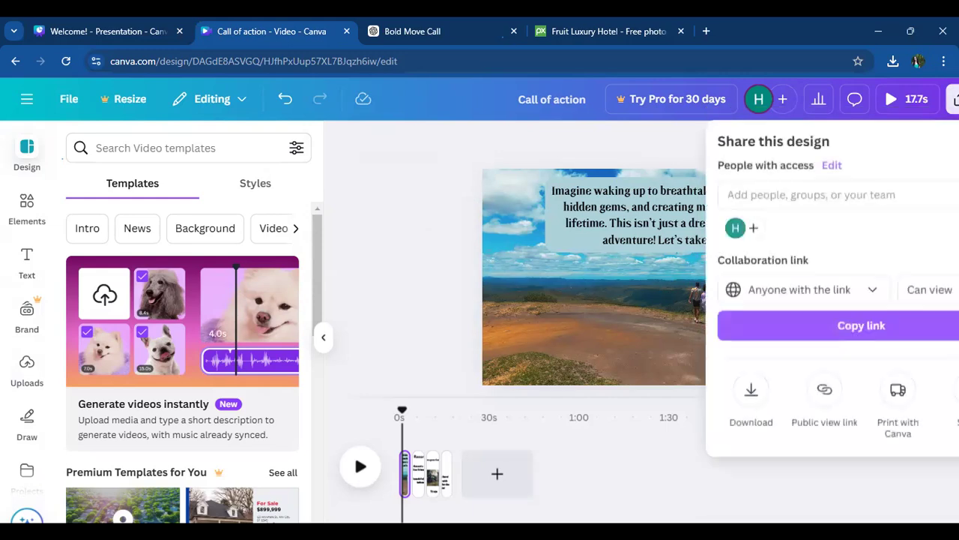
{"action": "left_click", "coordinate": [862, 312]}
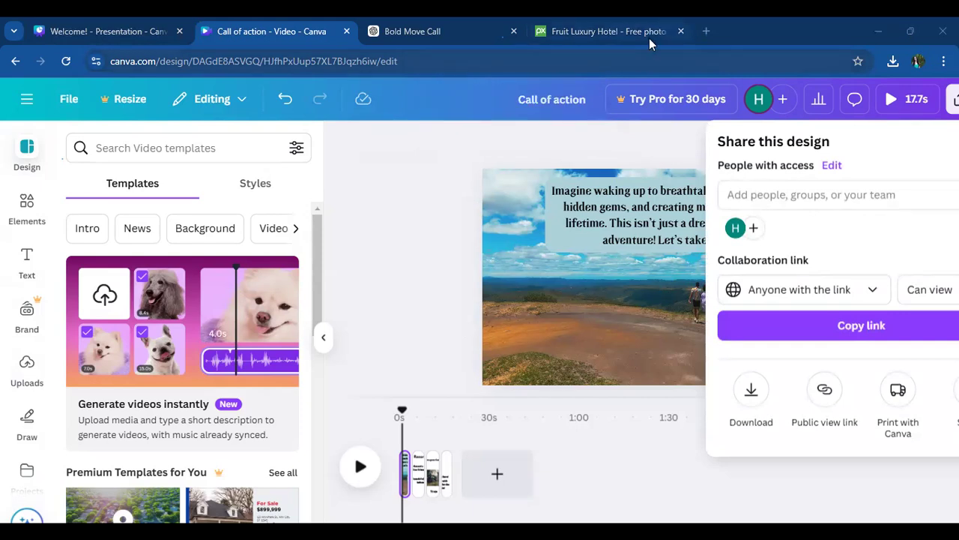
- Close the sharing options, open the Watkins Escapes YouTube channel in a new tab, and show its video creation options
{"action": "left_click", "coordinate": [671, 153]}
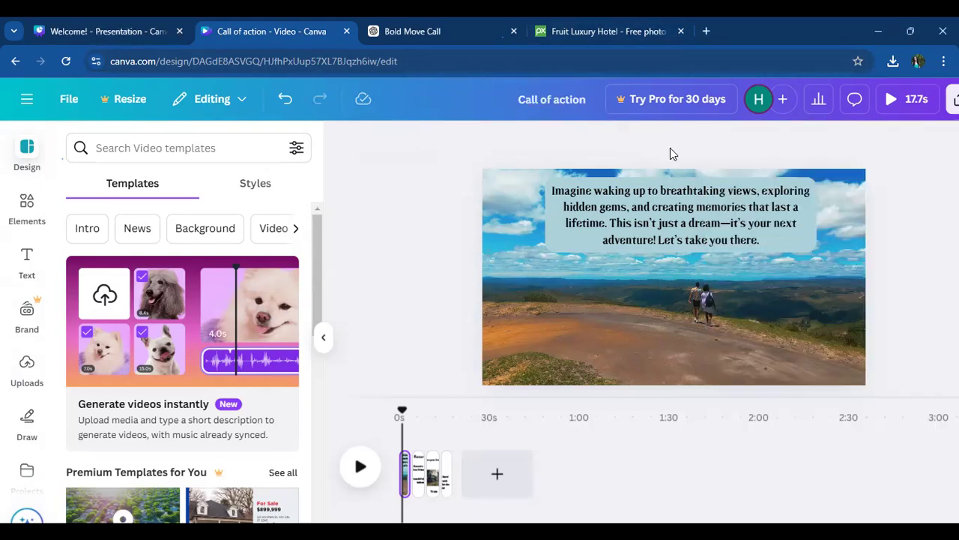
{"action": "left_click", "coordinate": [706, 31]}
{"action": "type", "text": "you"}
{"action": "key", "text": "Return"}
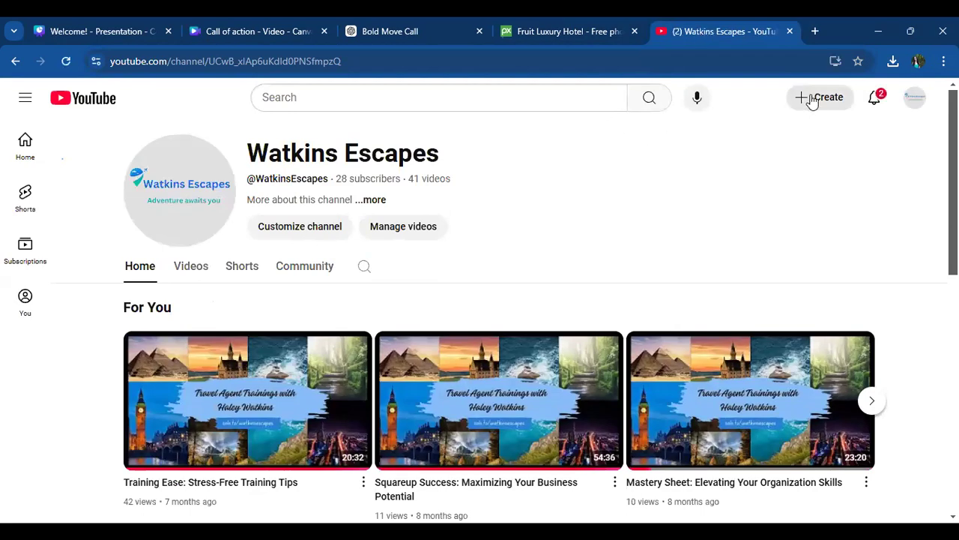
{"action": "left_click", "coordinate": [812, 100]}
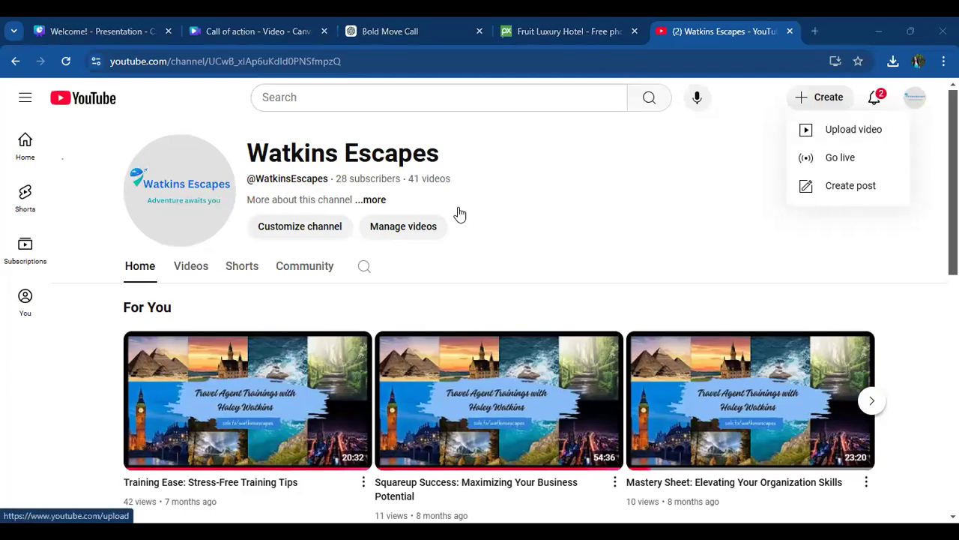
- Look at YouTube's Shorts and home feeds and return to the Watkins Escapes channel page
{"action": "left_click", "coordinate": [27, 197]}
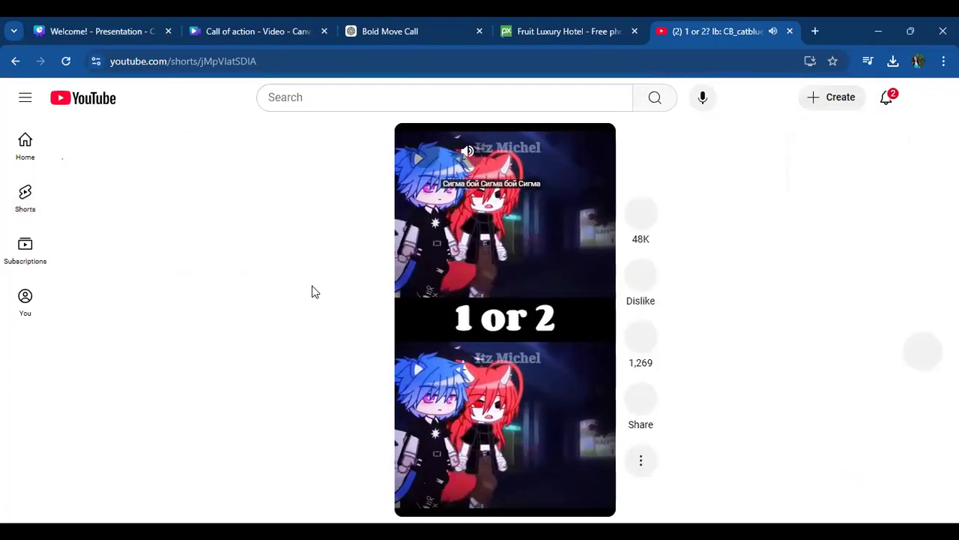
{"action": "left_click", "coordinate": [18, 156]}
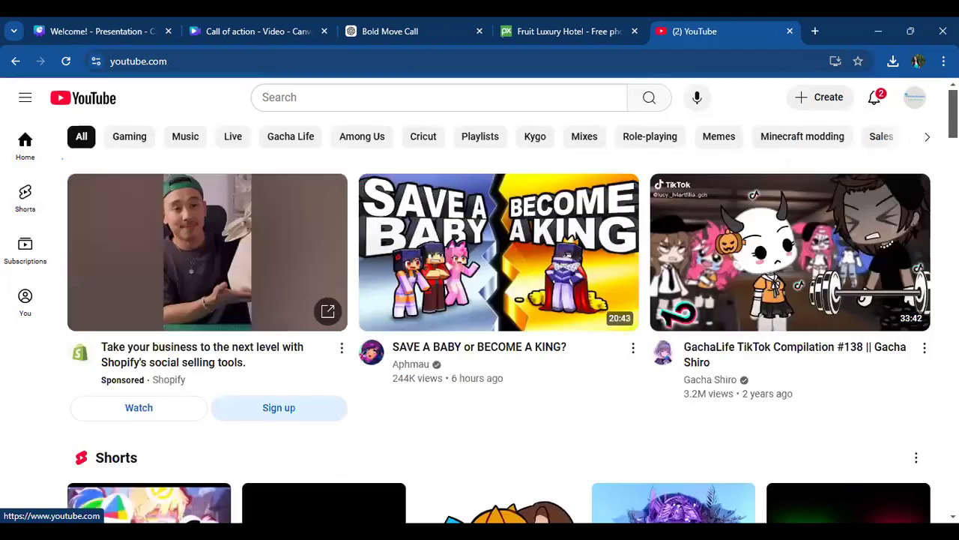
{"action": "left_click", "coordinate": [914, 101]}
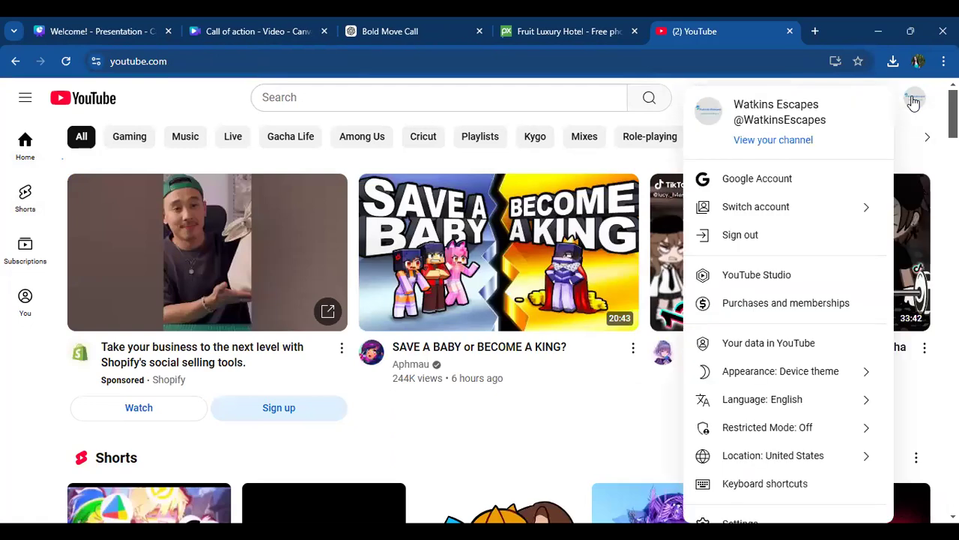
{"action": "left_click", "coordinate": [748, 138]}
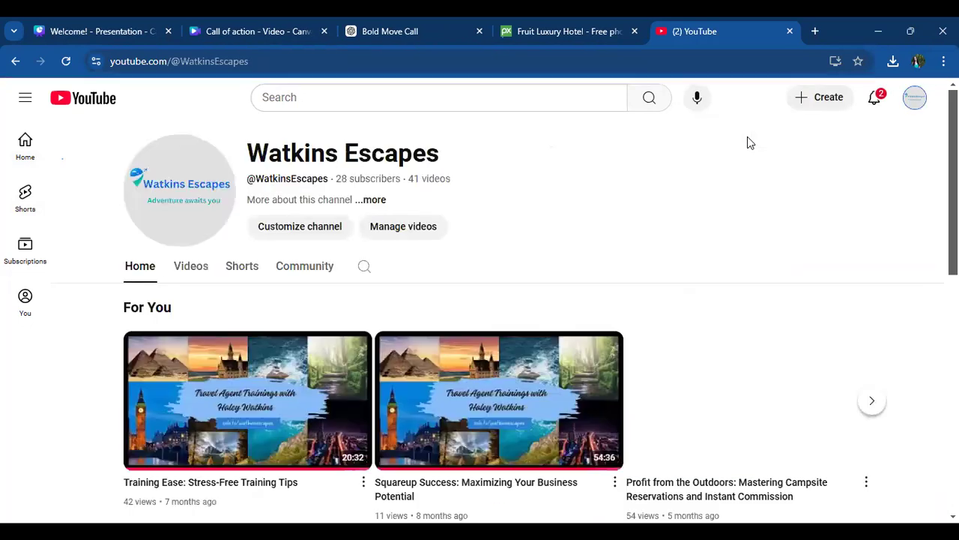
- Browse the Watkins Escapes channel page, examining its recommended training videos and its Shorts
{"action": "scroll", "coordinate": [933, 264], "scroll_direction": "down", "scroll_amount": 4}
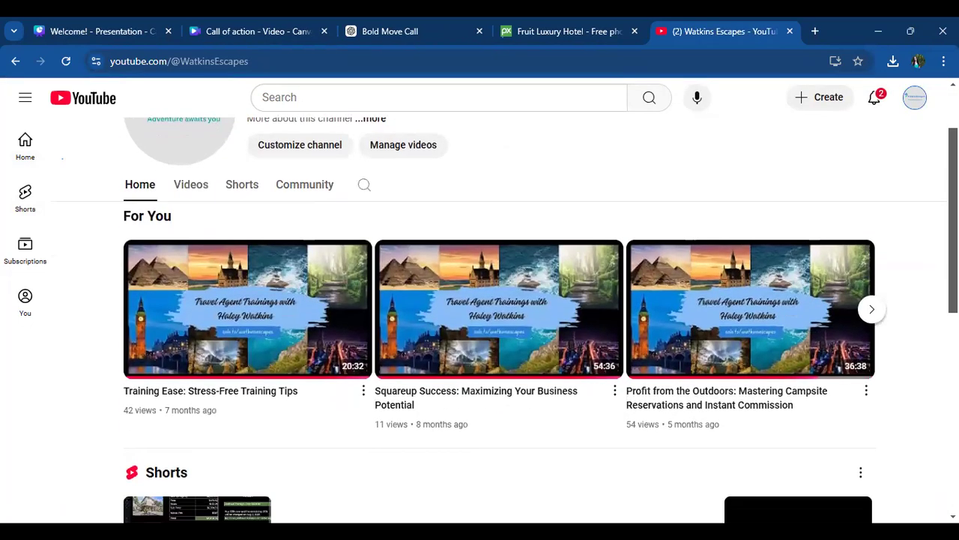
{"action": "scroll", "coordinate": [934, 264], "scroll_direction": "down", "scroll_amount": 1}
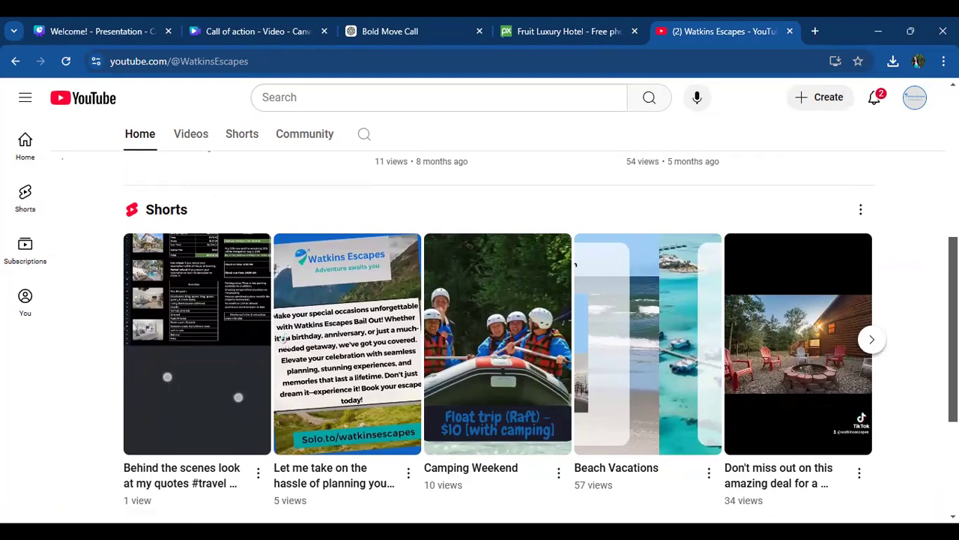
{"action": "scroll", "coordinate": [494, 337], "scroll_direction": "down", "scroll_amount": 2}
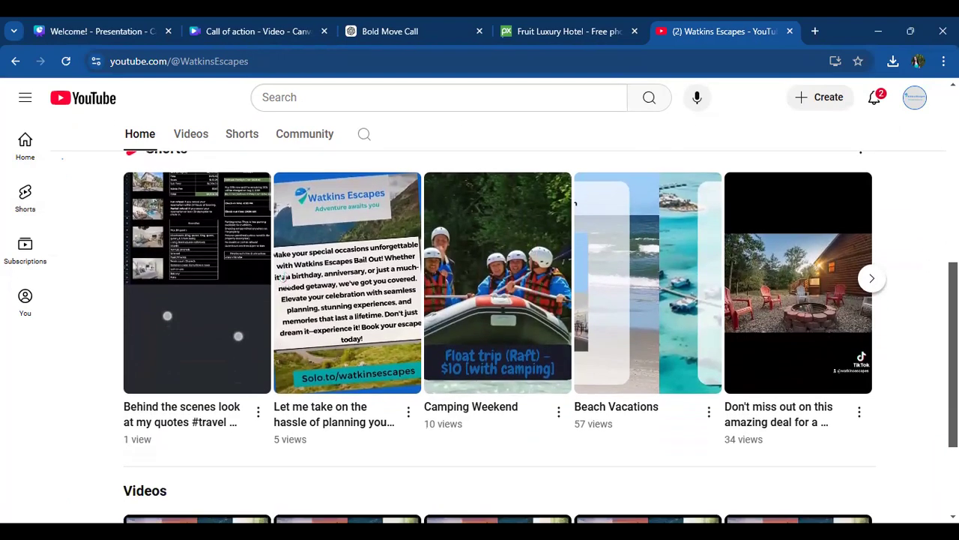
{"action": "scroll", "coordinate": [495, 337], "scroll_direction": "up", "scroll_amount": 2}
{"action": "scroll", "coordinate": [495, 337], "scroll_direction": "up", "scroll_amount": 1}
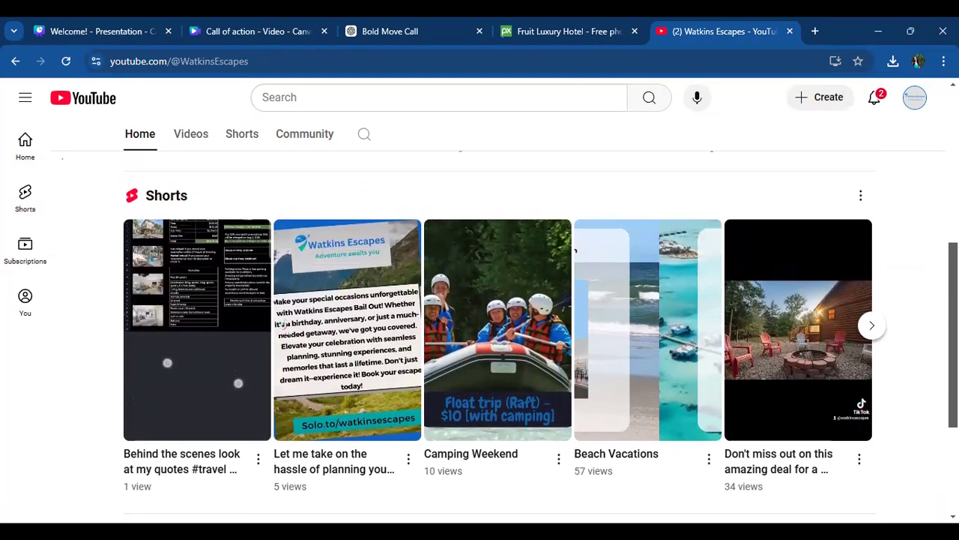
{"action": "scroll", "coordinate": [495, 337], "scroll_direction": "up", "scroll_amount": 1}
{"action": "scroll", "coordinate": [495, 337], "scroll_direction": "down", "scroll_amount": 1}
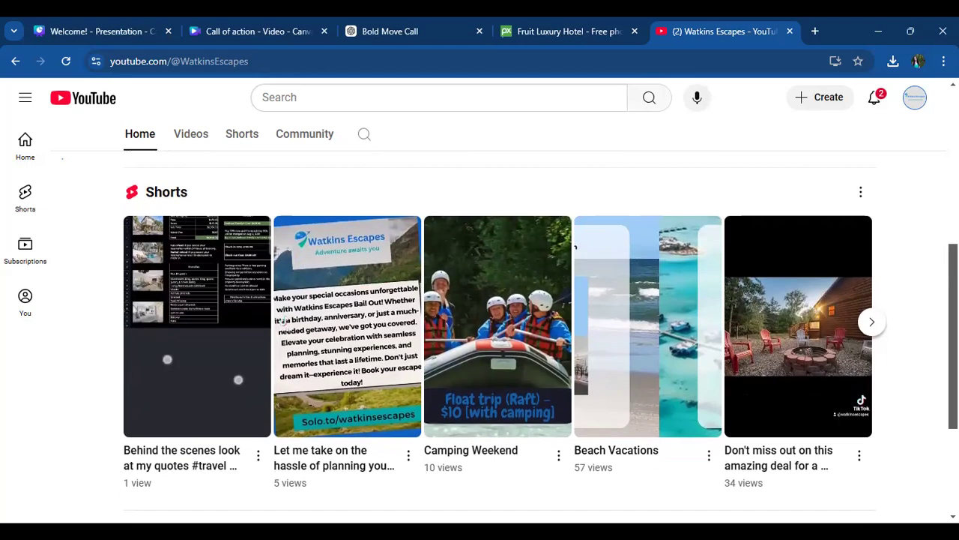
{"action": "scroll", "coordinate": [921, 186], "scroll_direction": "up", "scroll_amount": 5}
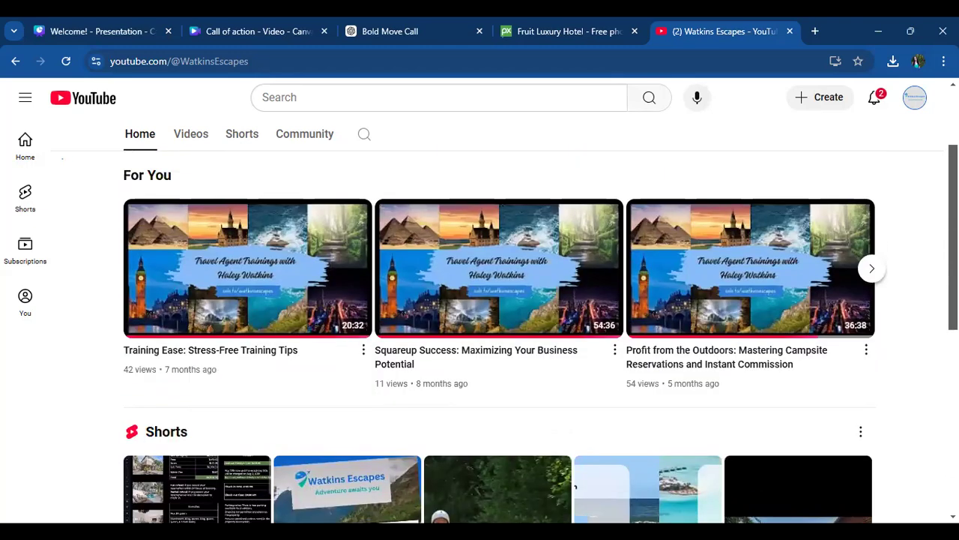
- Play the channel's Short "Let me take on the hassle of planning your next occasion" and pause it
{"action": "scroll", "coordinate": [922, 186], "scroll_direction": "down", "scroll_amount": 1}
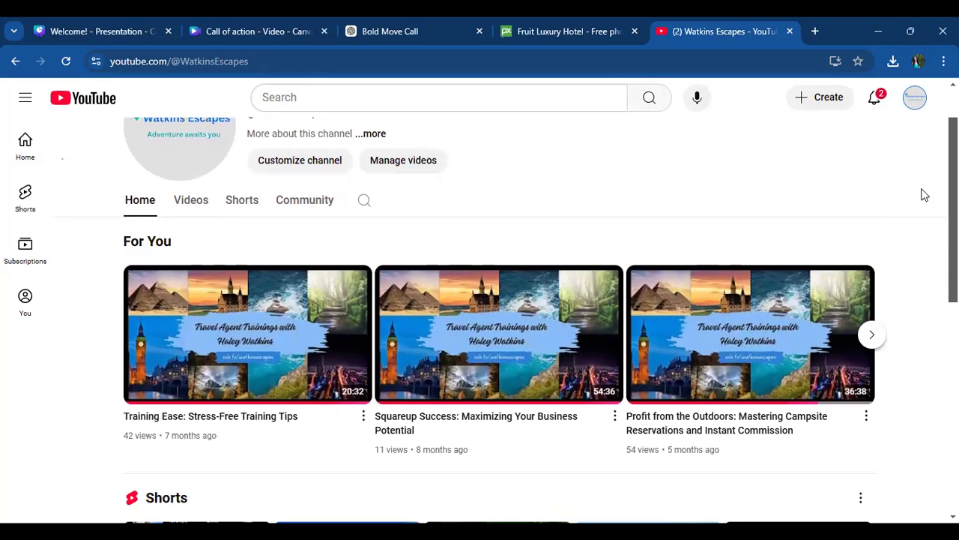
{"action": "scroll", "coordinate": [925, 195], "scroll_direction": "down", "scroll_amount": 3}
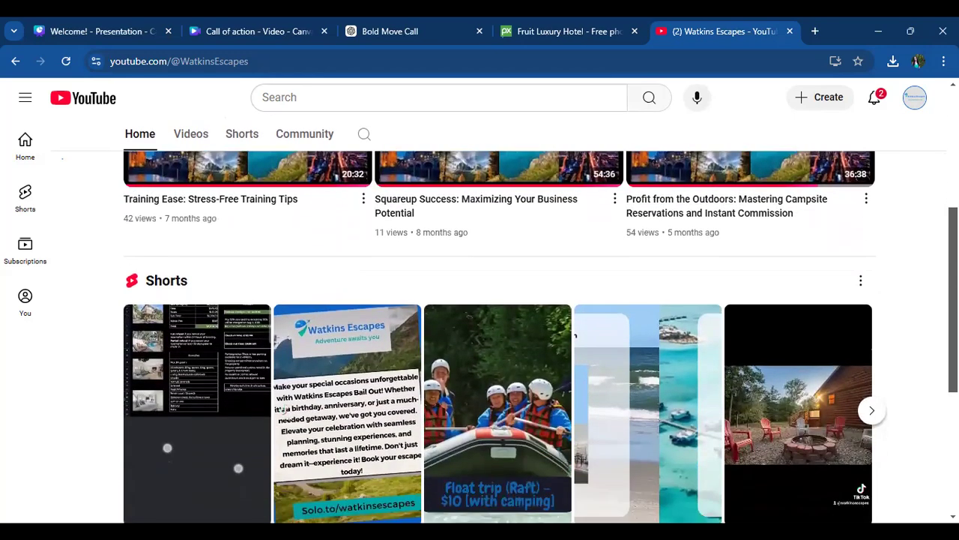
{"action": "left_click", "coordinate": [328, 383]}
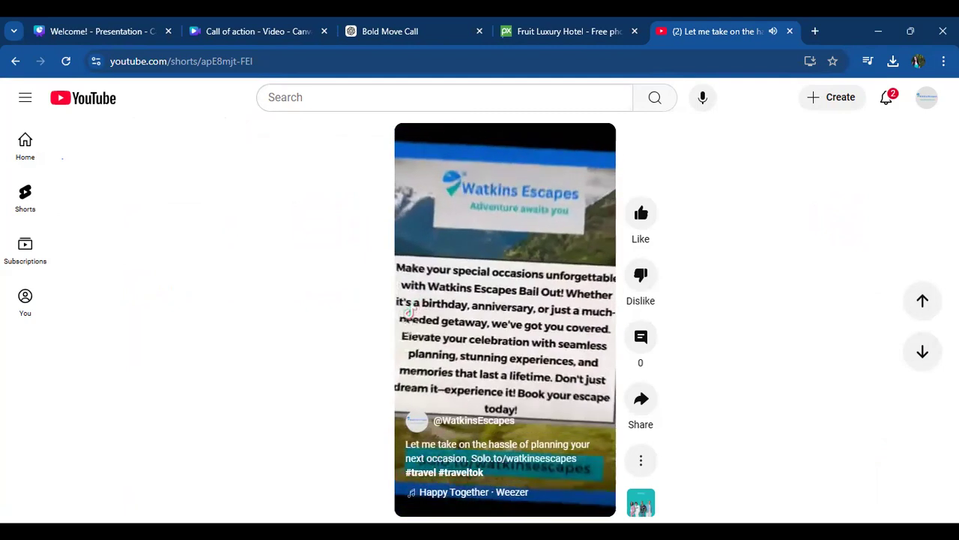
{"action": "left_click", "coordinate": [516, 319]}
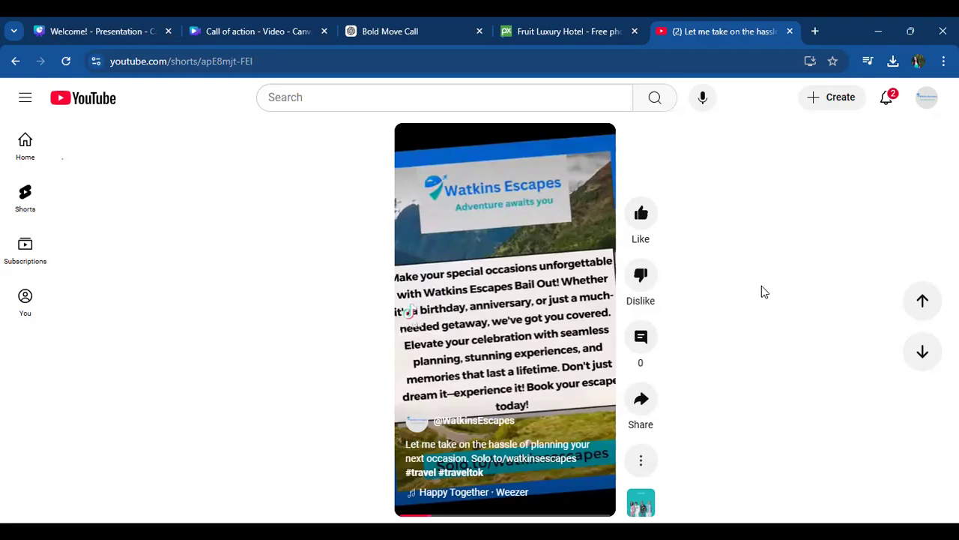
- Switch back to the Canva "Welcome!" presentation to show the "Thank you for joining" slide
{"action": "left_click", "coordinate": [71, 24]}
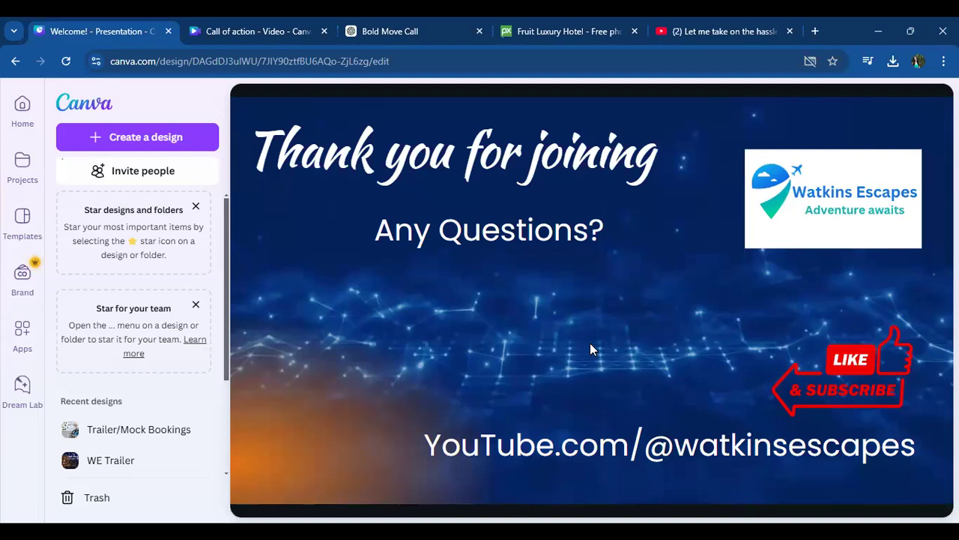
{"action": "left_click", "coordinate": [677, 213]}
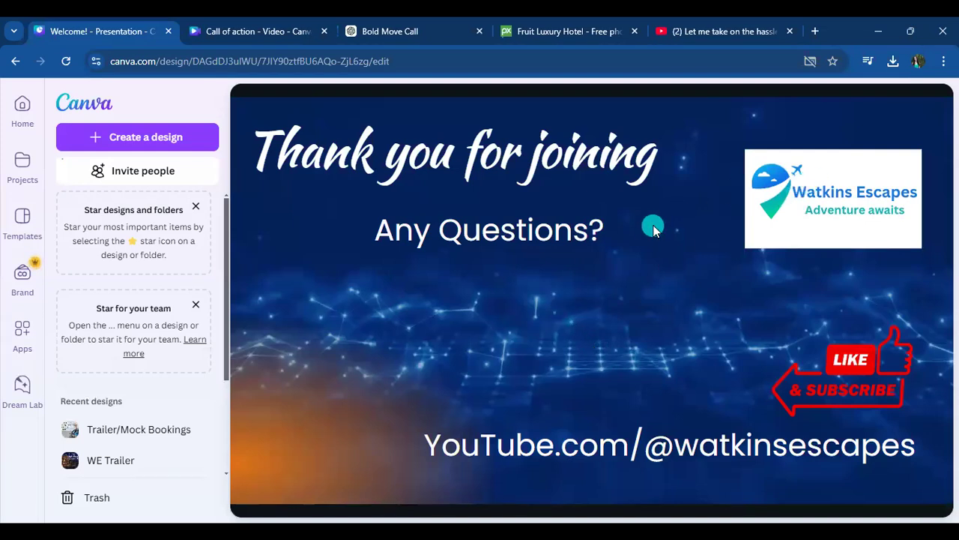